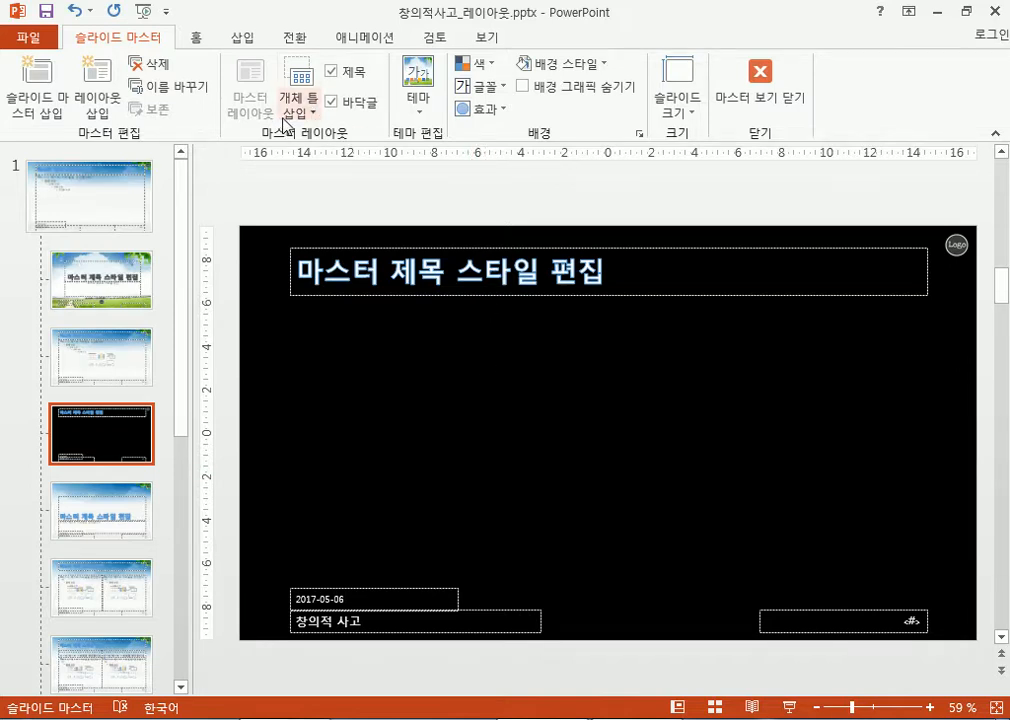
Remove the title and footers from the black custom layout and rename the layout 동영상
{"action": "left_click", "coordinate": [331, 72]}
{"action": "left_click", "coordinate": [332, 102]}
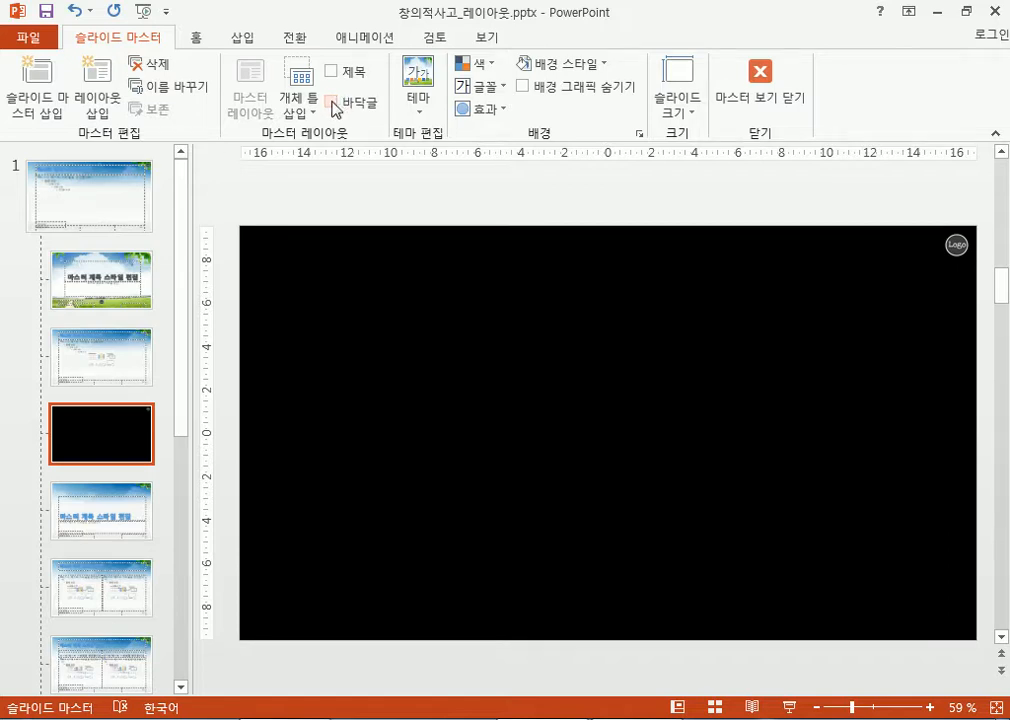
{"action": "left_click", "coordinate": [163, 90]}
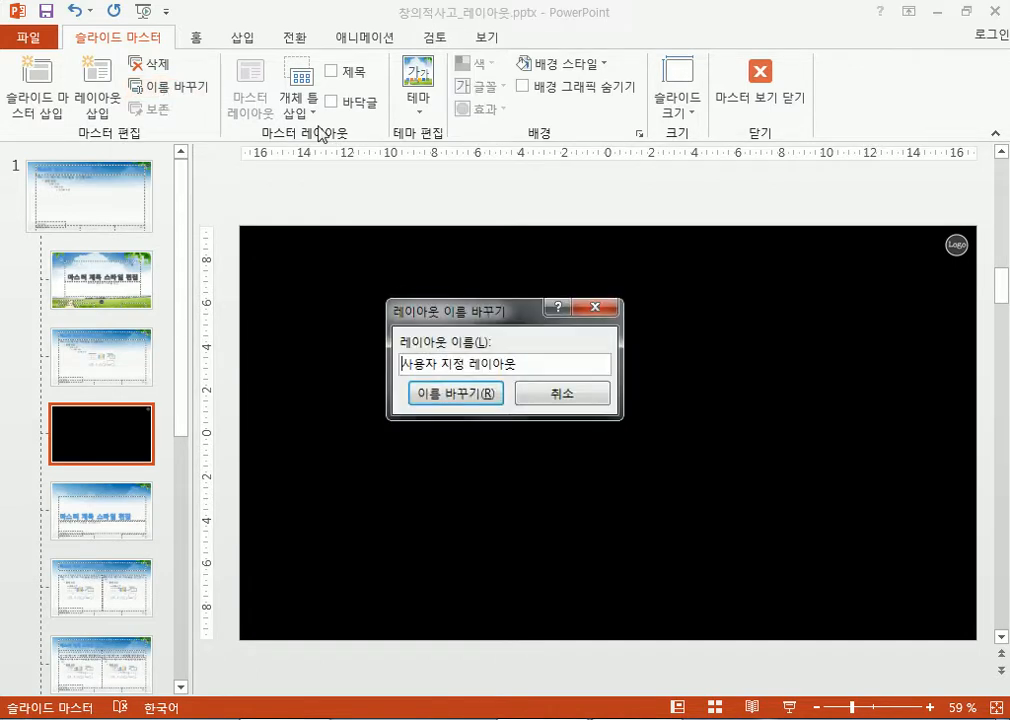
{"action": "type", "text": "동"}
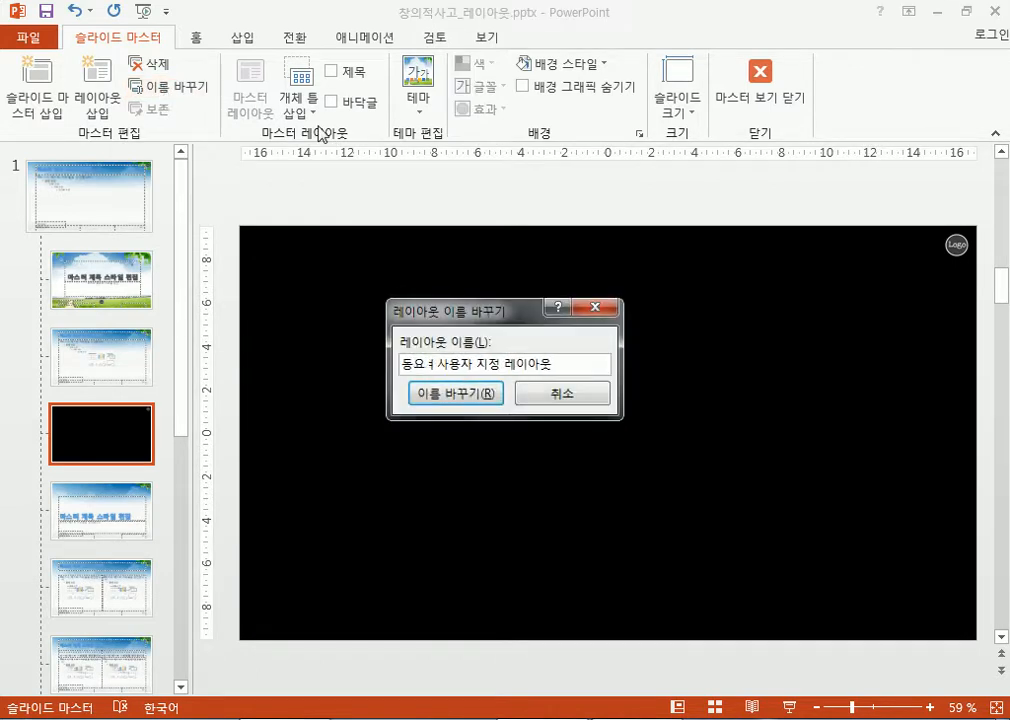
{"action": "key", "text": "shift+End"}
{"action": "type", "text": "영사"}
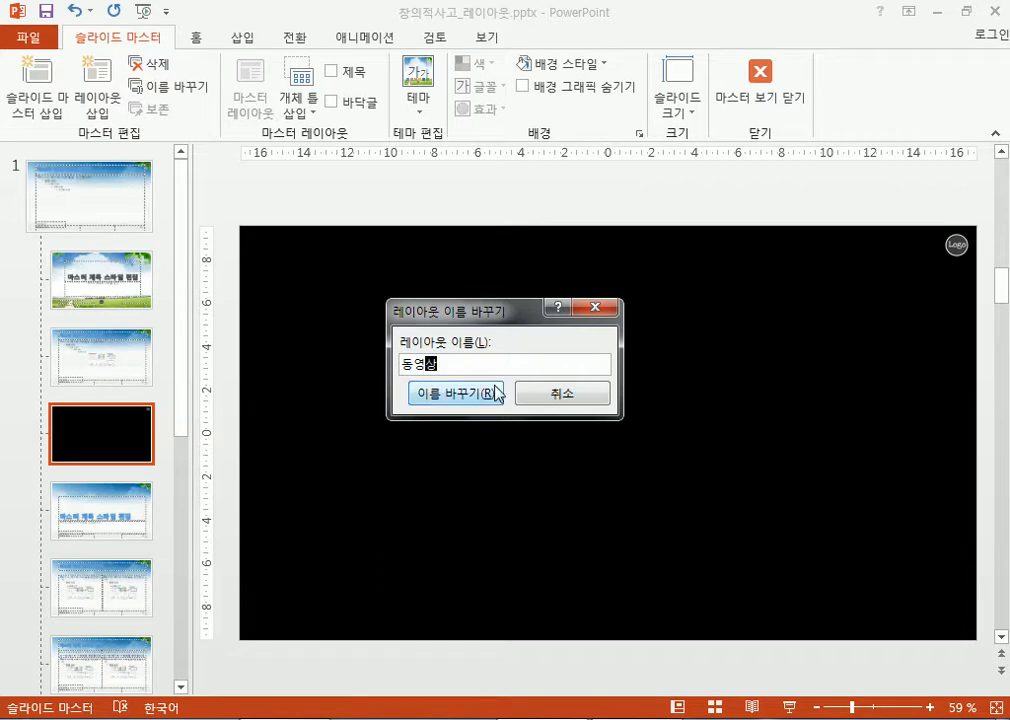
{"action": "left_click", "coordinate": [477, 398]}
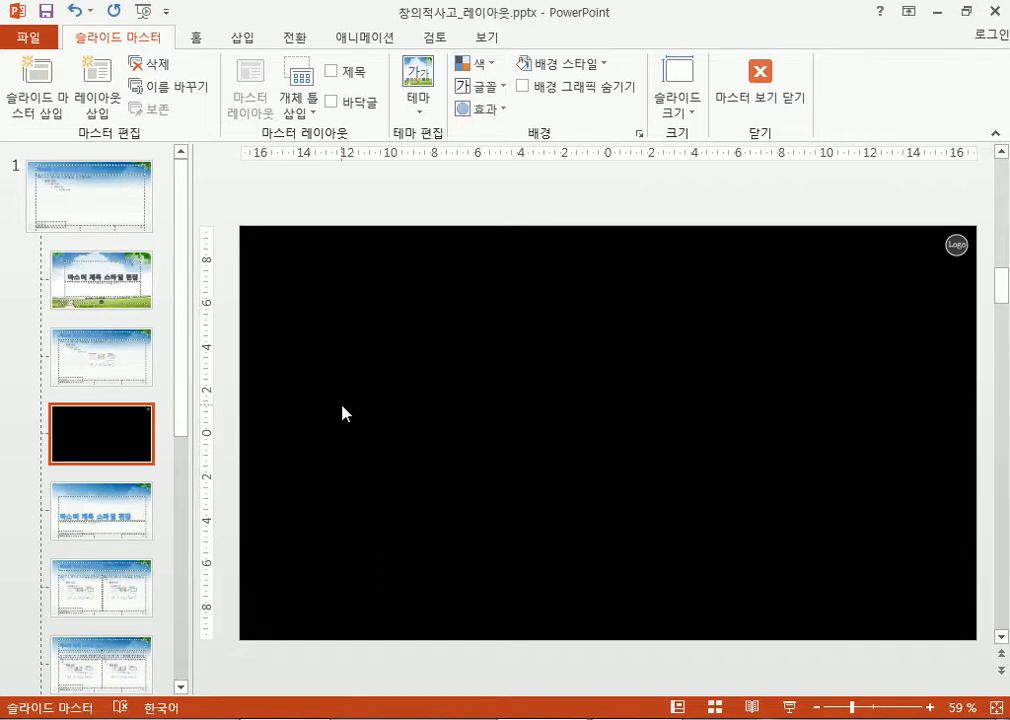
Delete the black custom layout and close the master view
{"action": "right_click", "coordinate": [95, 414]}
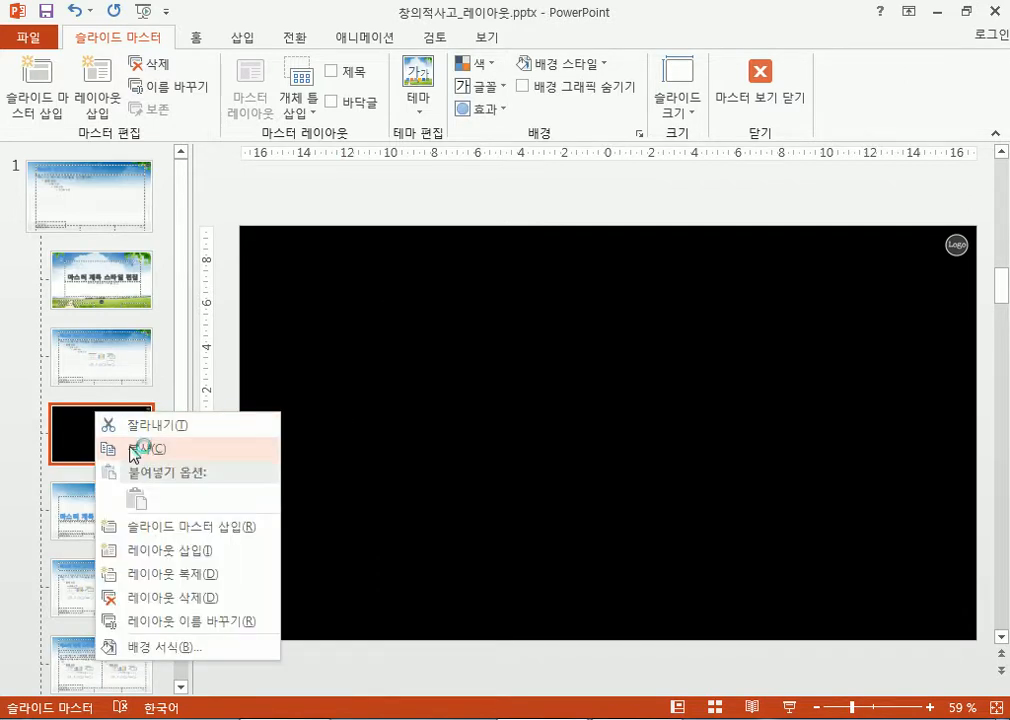
{"action": "left_click", "coordinate": [160, 598]}
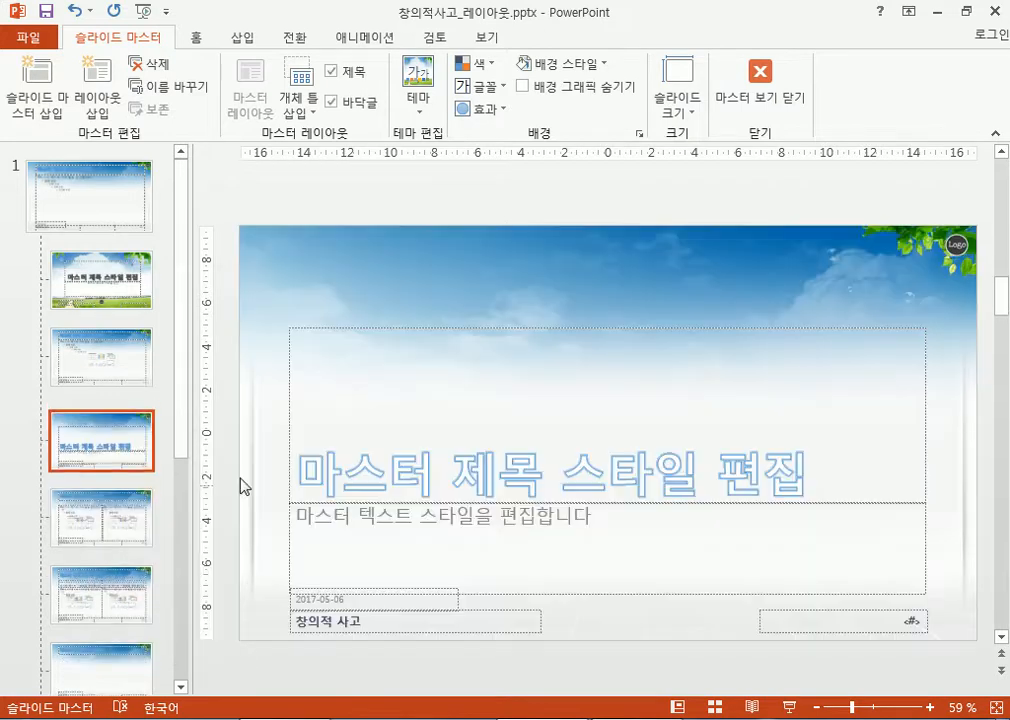
{"action": "left_click", "coordinate": [97, 207]}
{"action": "left_click", "coordinate": [726, 82]}
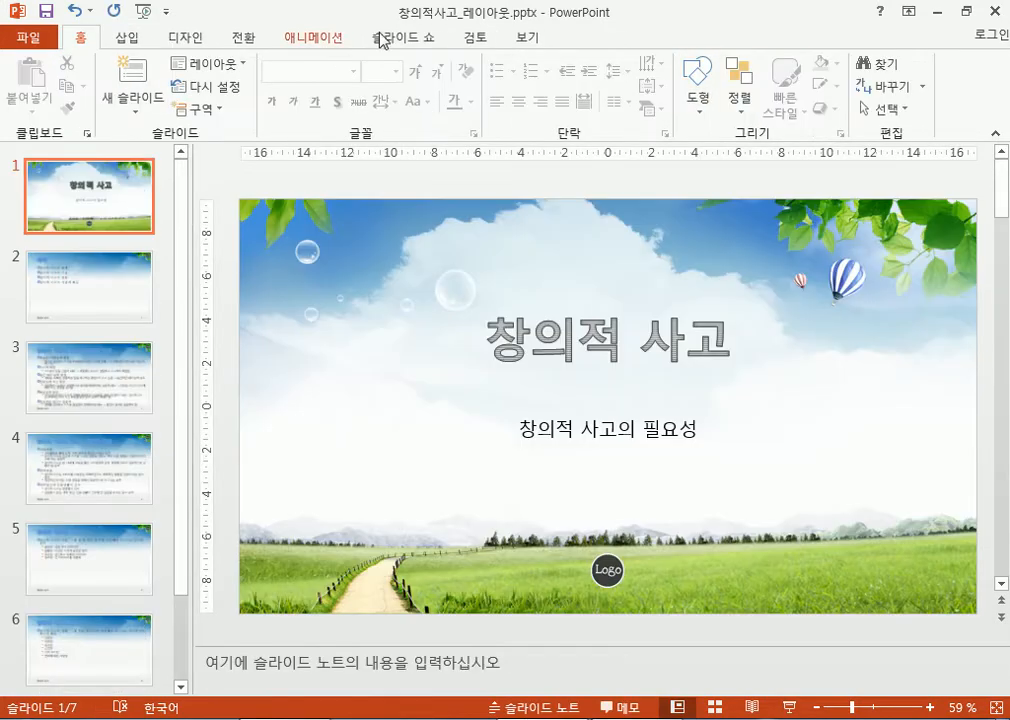
Open the Slide Master view and select the top-level slide master
{"action": "left_click", "coordinate": [525, 40]}
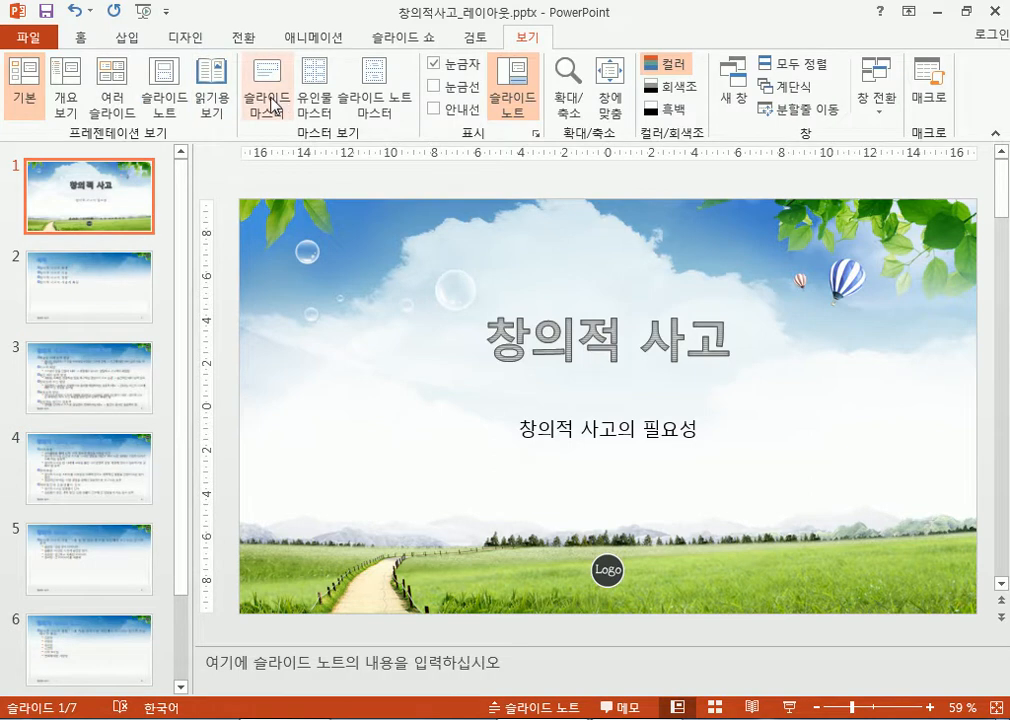
{"action": "left_click", "coordinate": [273, 104]}
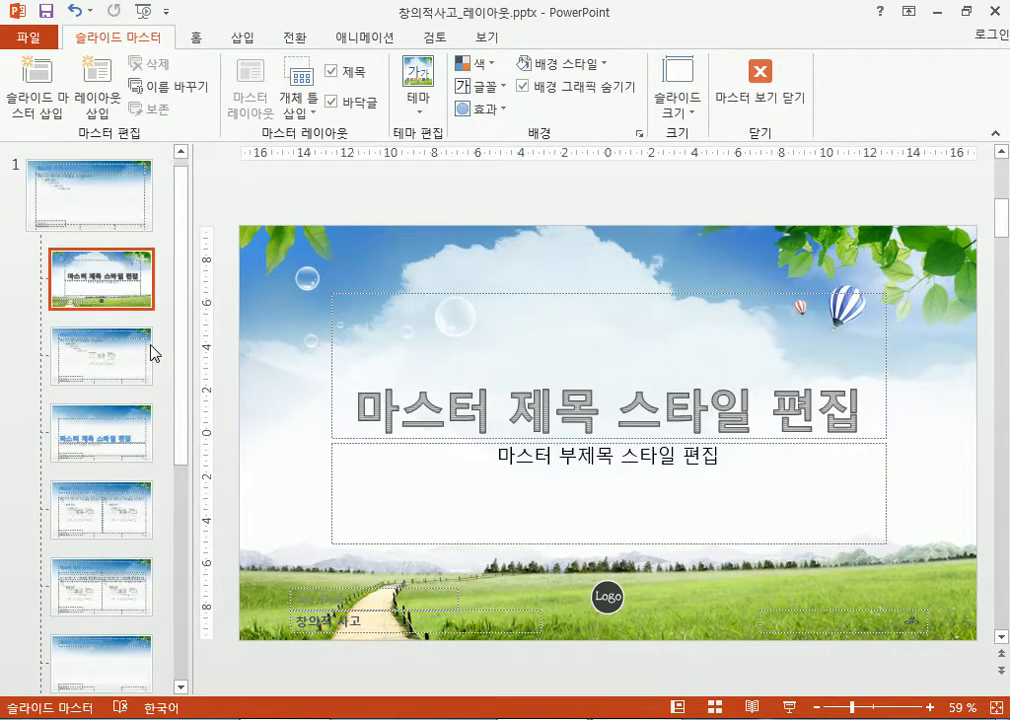
{"action": "left_click", "coordinate": [107, 207]}
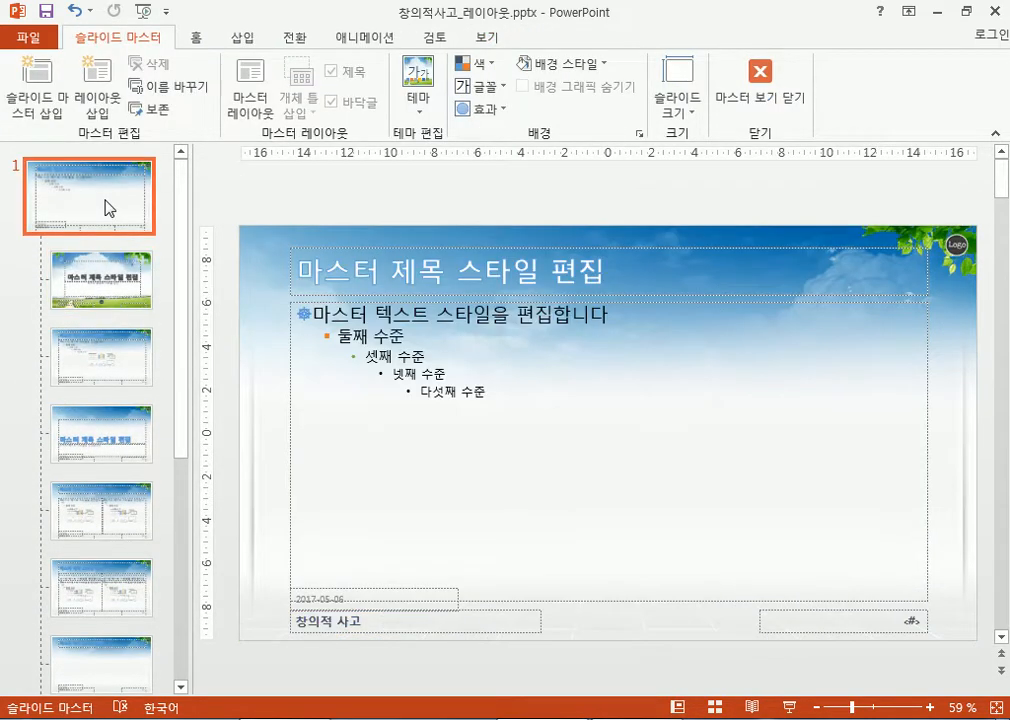
Examine the title slide, title-and-content and section header layouts to decide where a new layout belongs
{"action": "left_click", "coordinate": [117, 289]}
{"action": "left_click", "coordinate": [114, 350]}
{"action": "left_click", "coordinate": [106, 440]}
{"action": "left_click", "coordinate": [114, 361]}
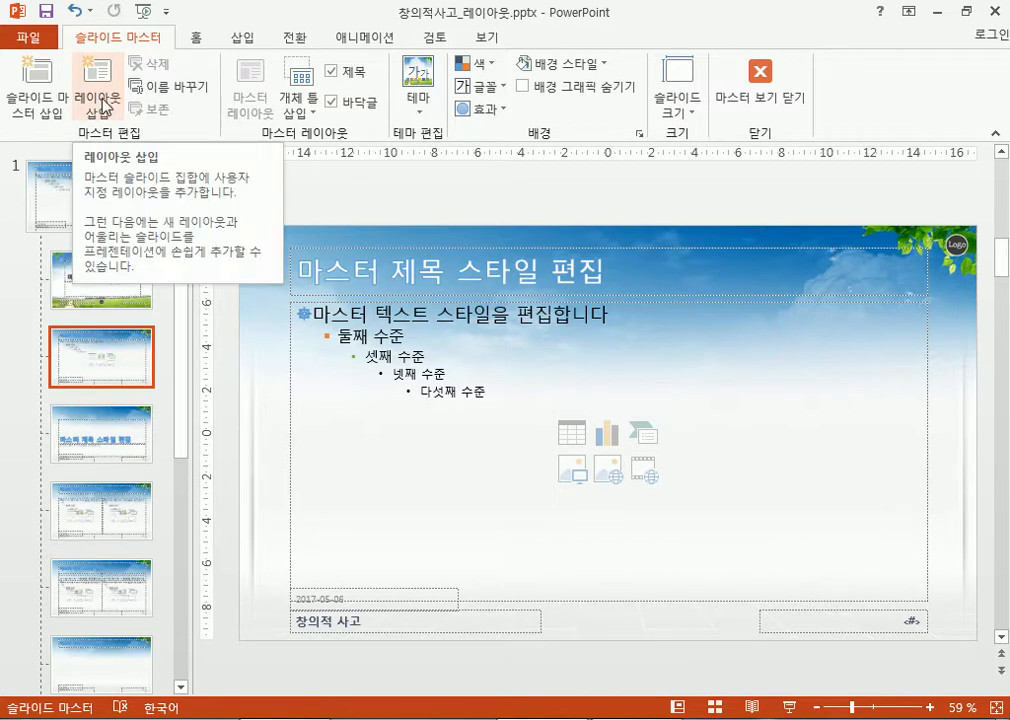
{"action": "left_click", "coordinate": [118, 442]}
{"action": "left_click", "coordinate": [126, 362]}
{"action": "left_click", "coordinate": [131, 288]}
{"action": "left_click", "coordinate": [131, 366]}
{"action": "left_click", "coordinate": [128, 422]}
Insert a new layout after the title-and-content layout and apply the black background style 스타일 4
{"action": "left_click", "coordinate": [122, 366]}
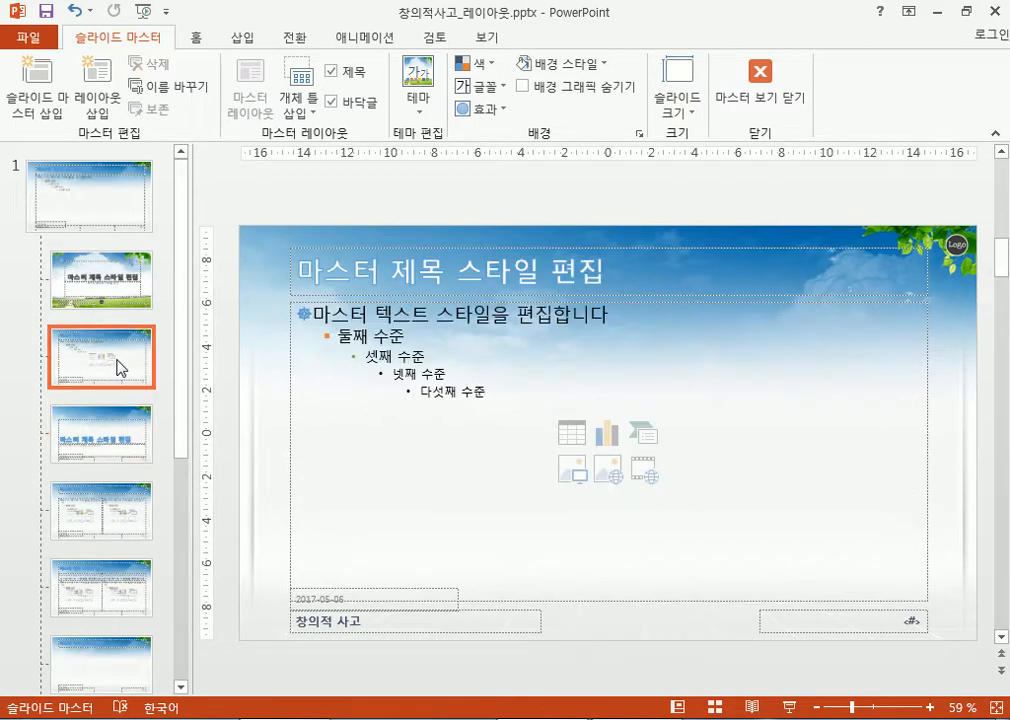
{"action": "left_click", "coordinate": [92, 100]}
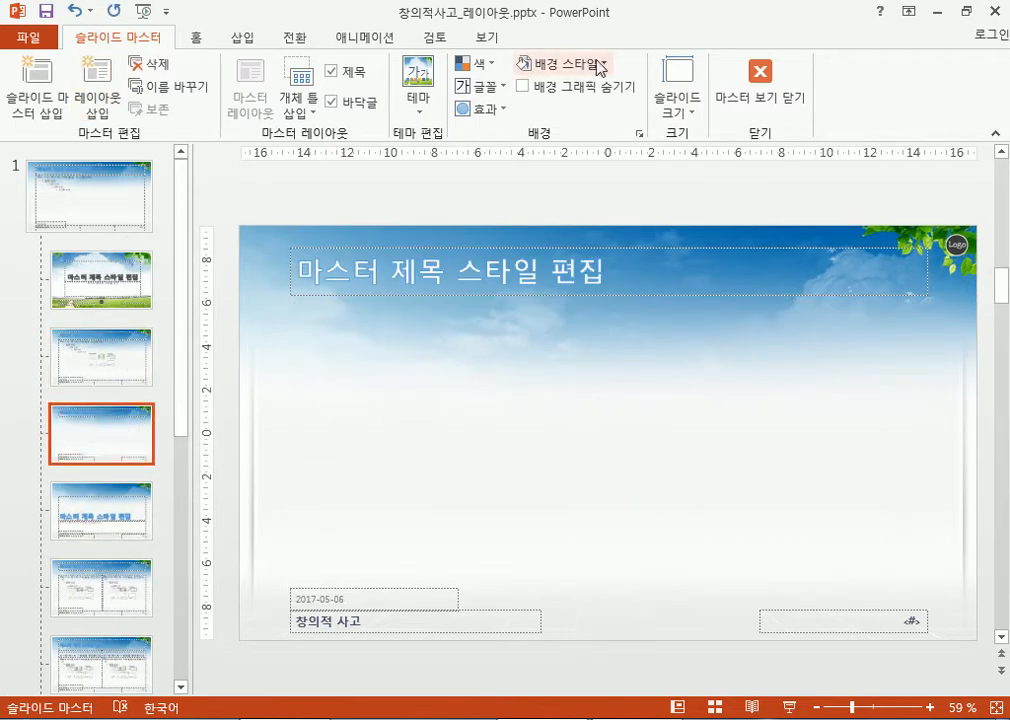
{"action": "left_click", "coordinate": [600, 66]}
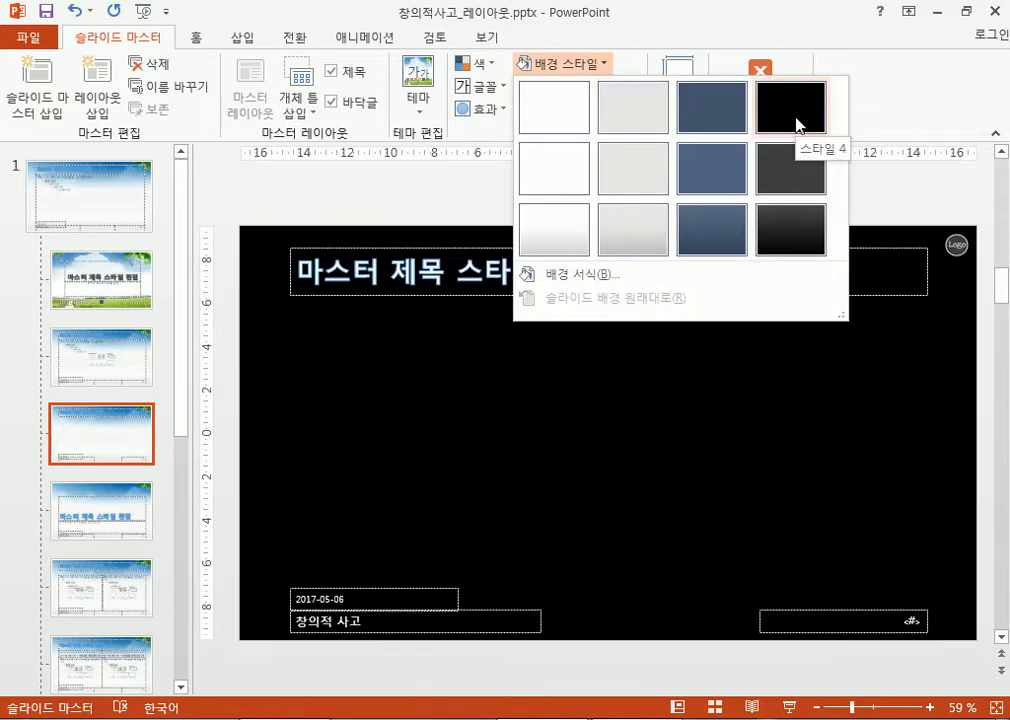
{"action": "left_click", "coordinate": [796, 125]}
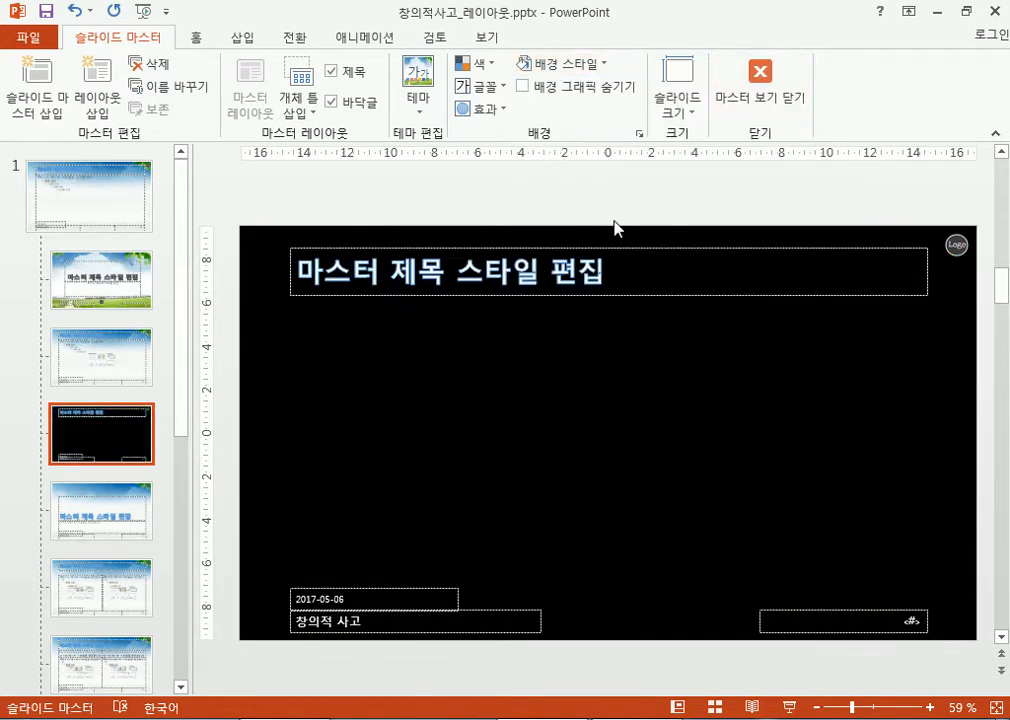
Remove the title placeholder and the footers from the new black layout
{"action": "left_click", "coordinate": [470, 247]}
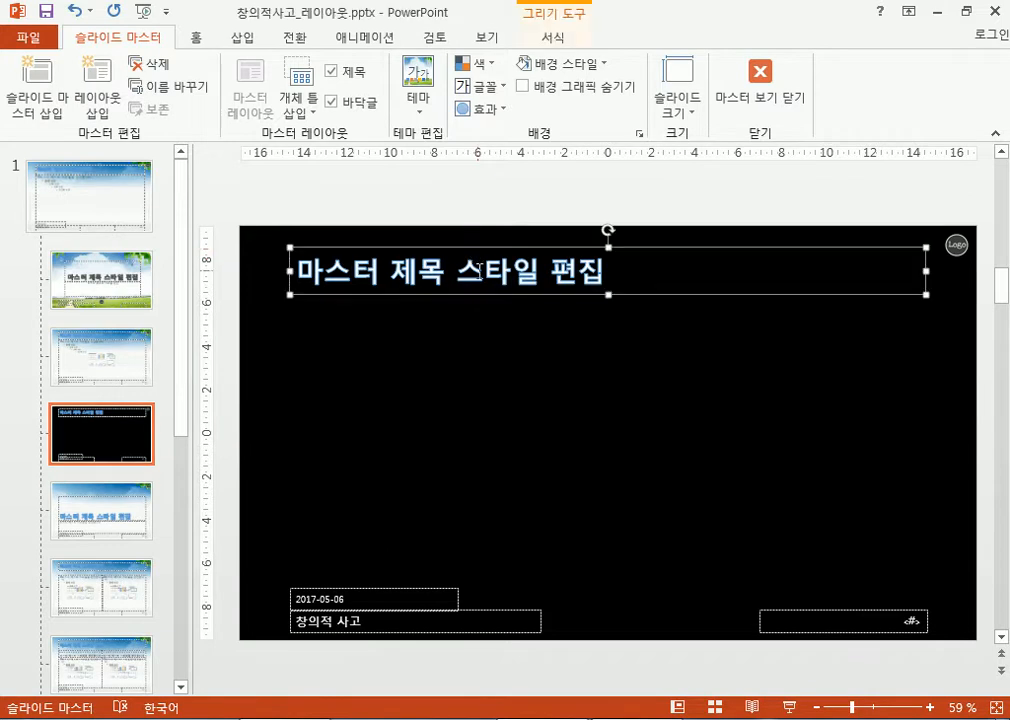
{"action": "left_click", "coordinate": [332, 73]}
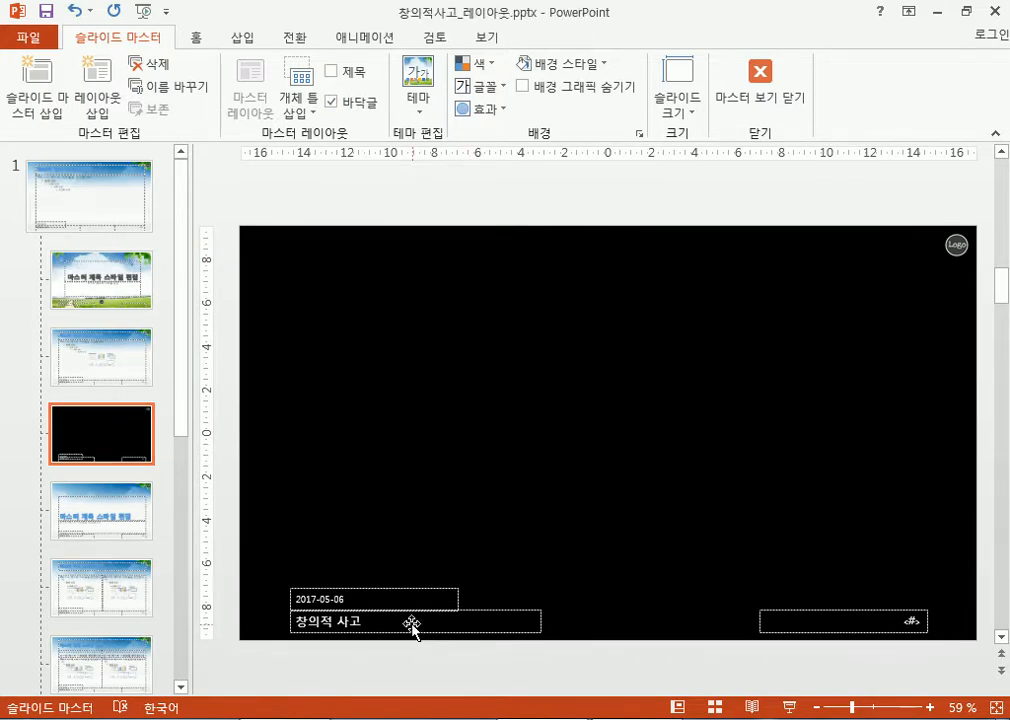
{"action": "left_click", "coordinate": [332, 103]}
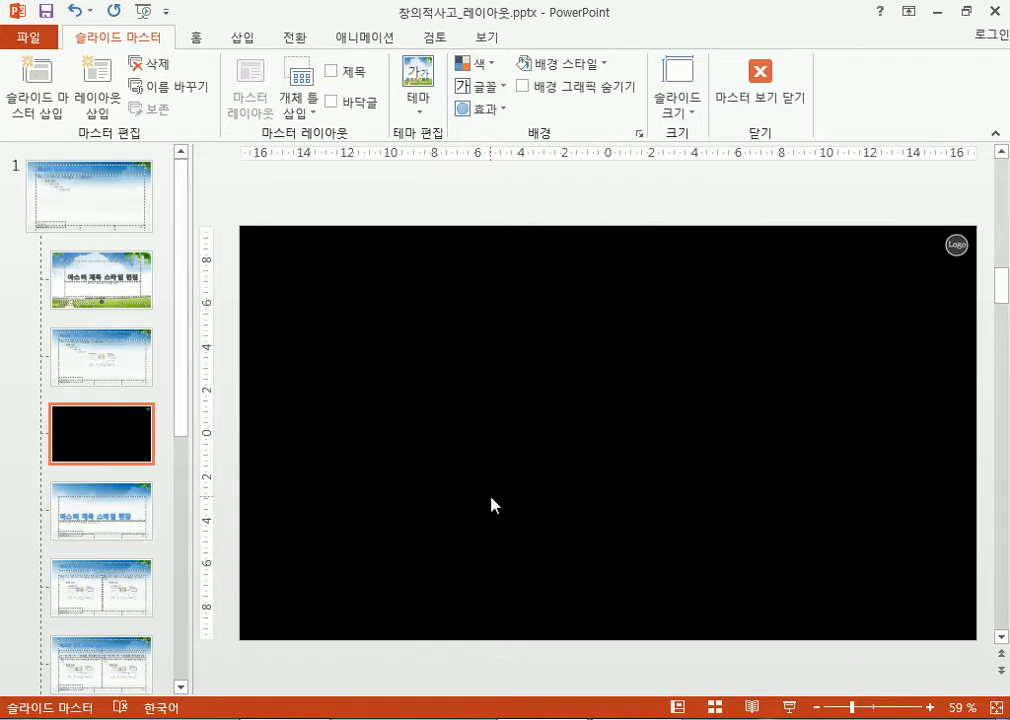
Rename the new black layout 동영상 and close the master view
{"action": "left_click", "coordinate": [163, 89]}
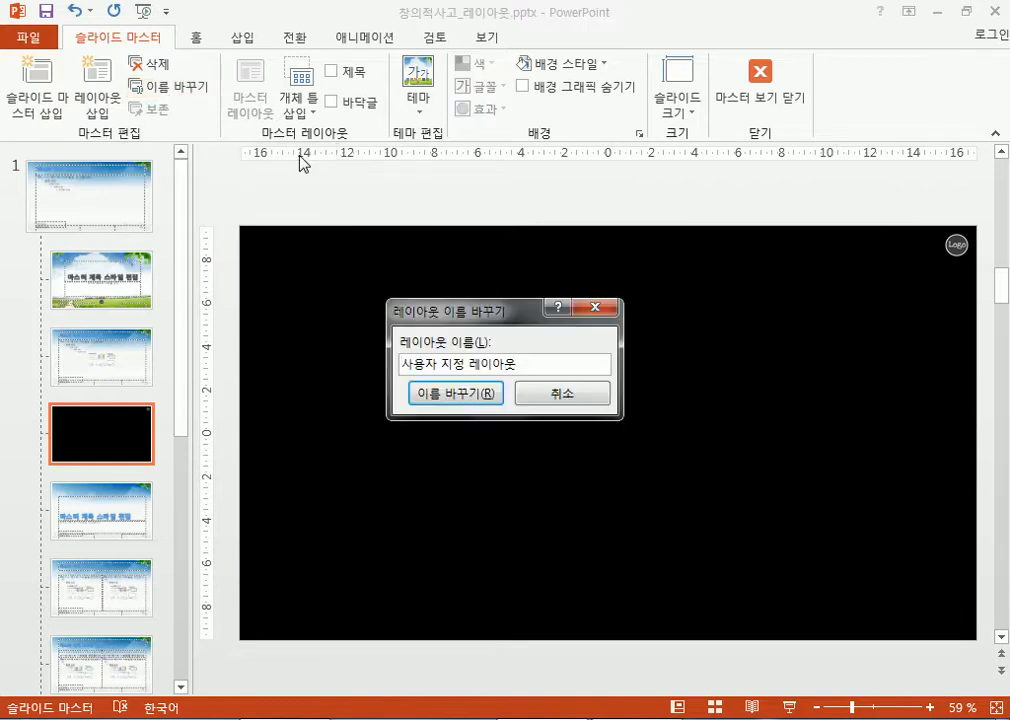
{"action": "key", "text": "shift+End"}
{"action": "type", "text": "ㄷ"}
{"action": "type", "text": "동영상"}
{"action": "left_click", "coordinate": [437, 393]}
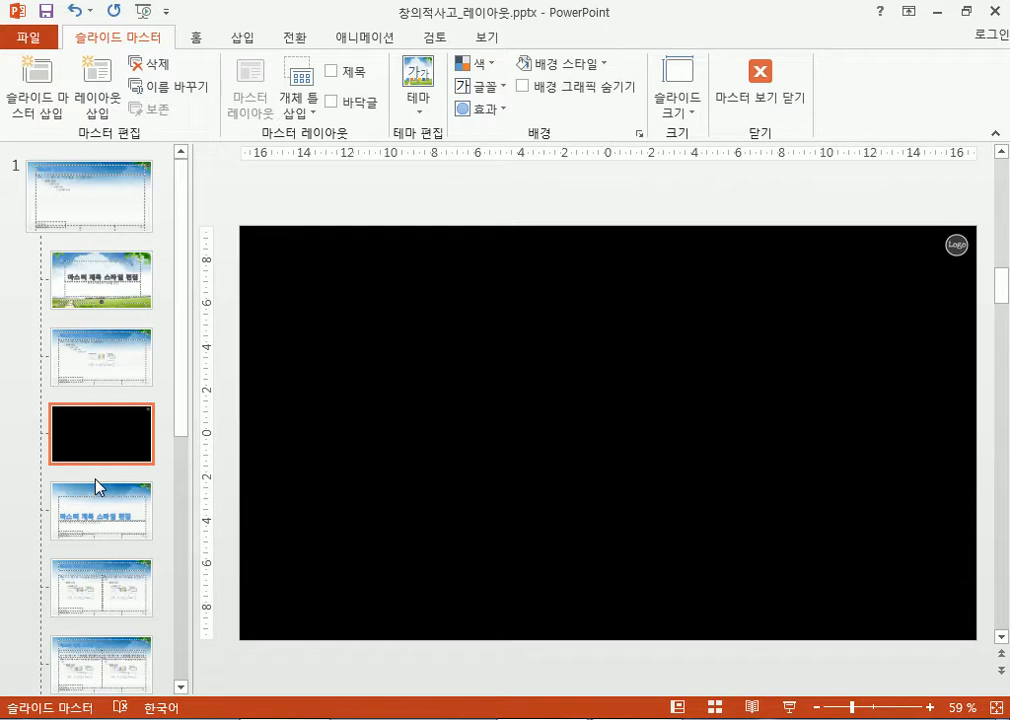
{"action": "left_click", "coordinate": [776, 88]}
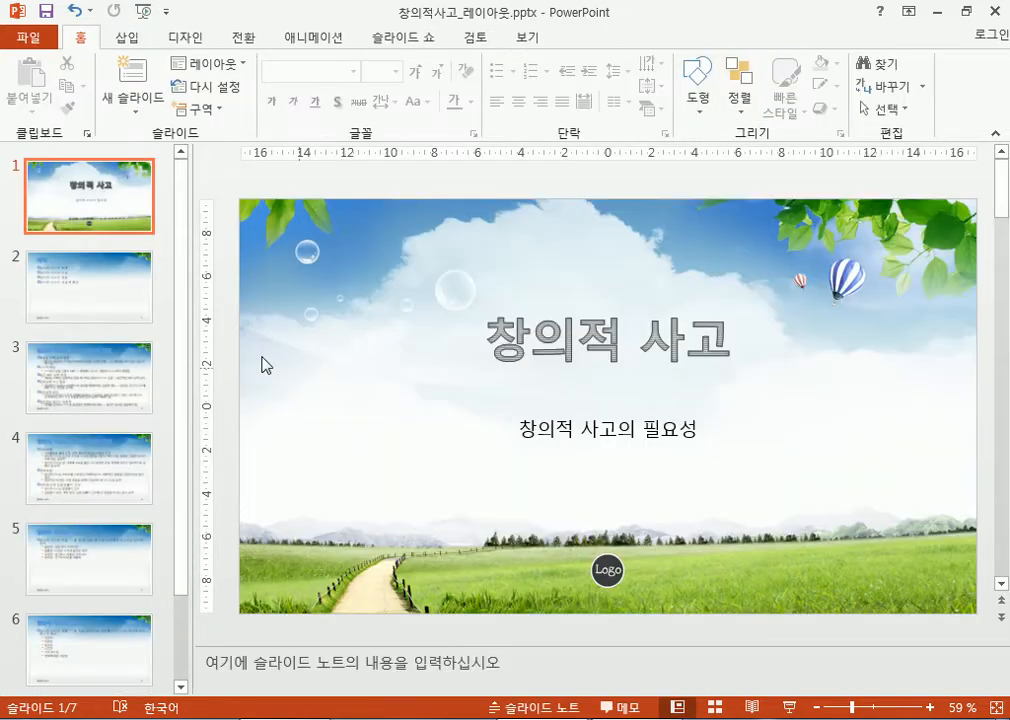
Insert a new slide with the 빈 화면 layout after slide 3
{"action": "left_click", "coordinate": [122, 311]}
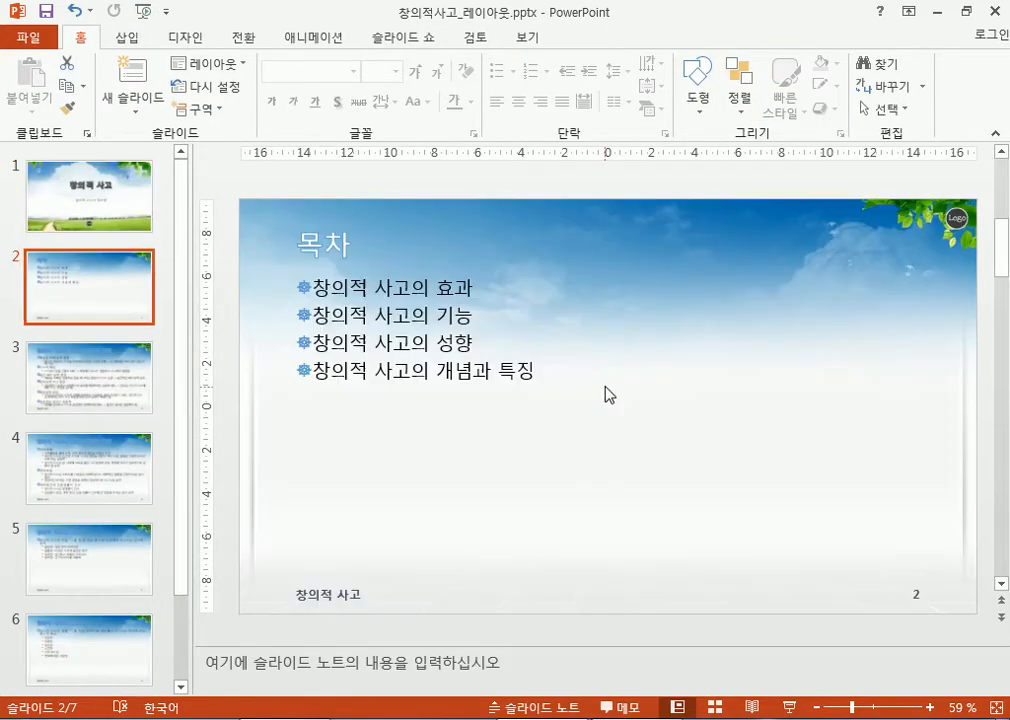
{"action": "left_click", "coordinate": [76, 390]}
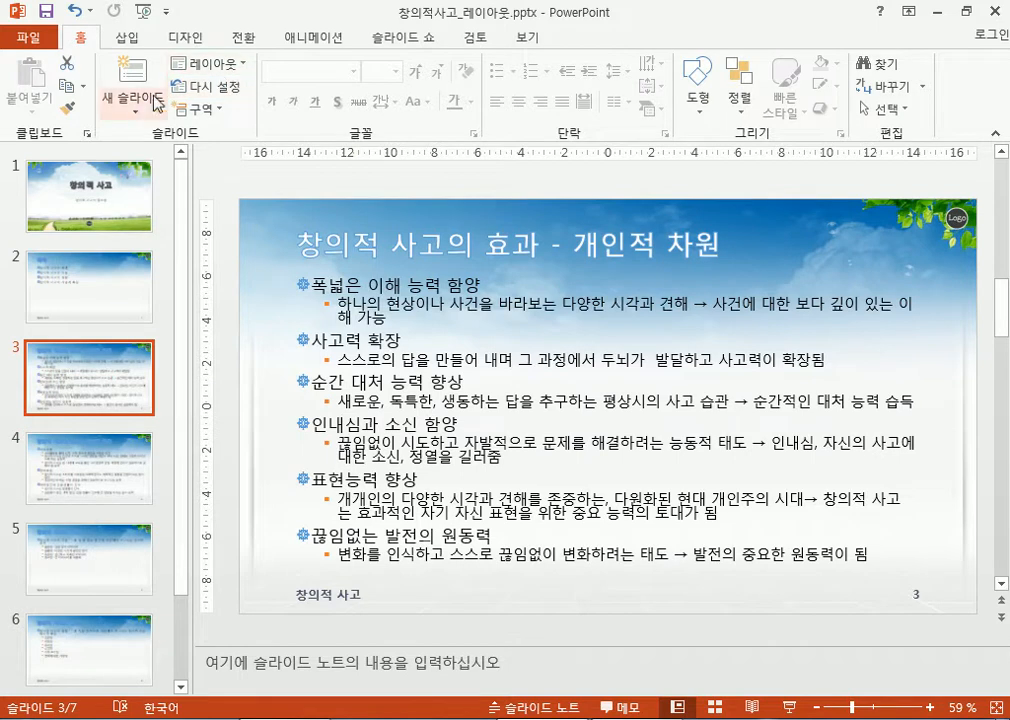
{"action": "left_click", "coordinate": [142, 114]}
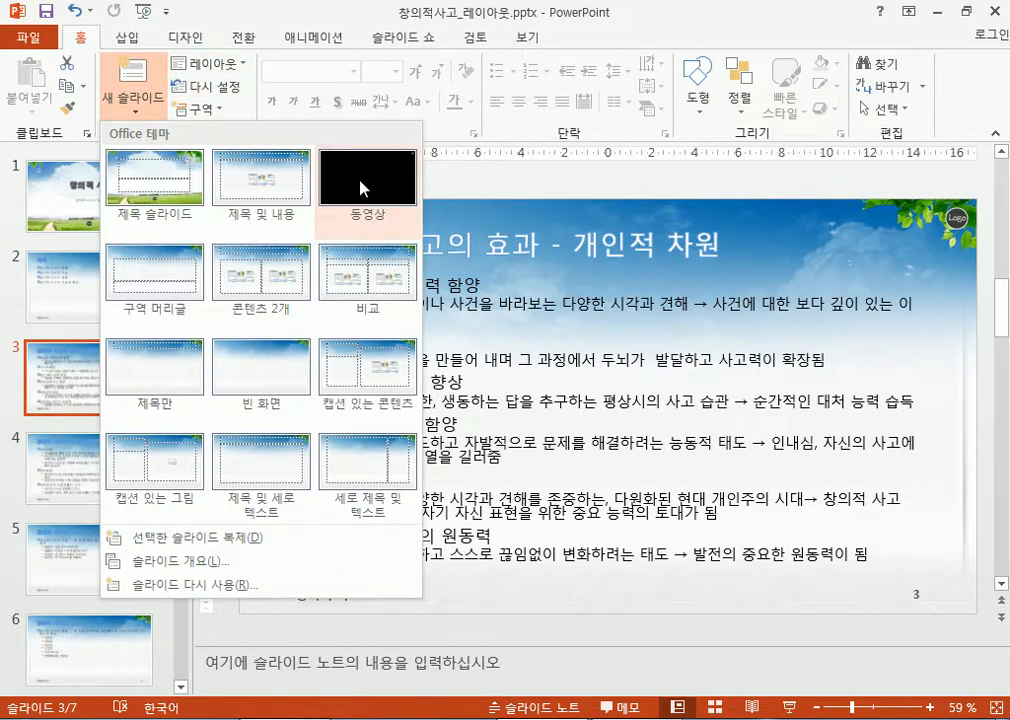
{"action": "left_click", "coordinate": [264, 378]}
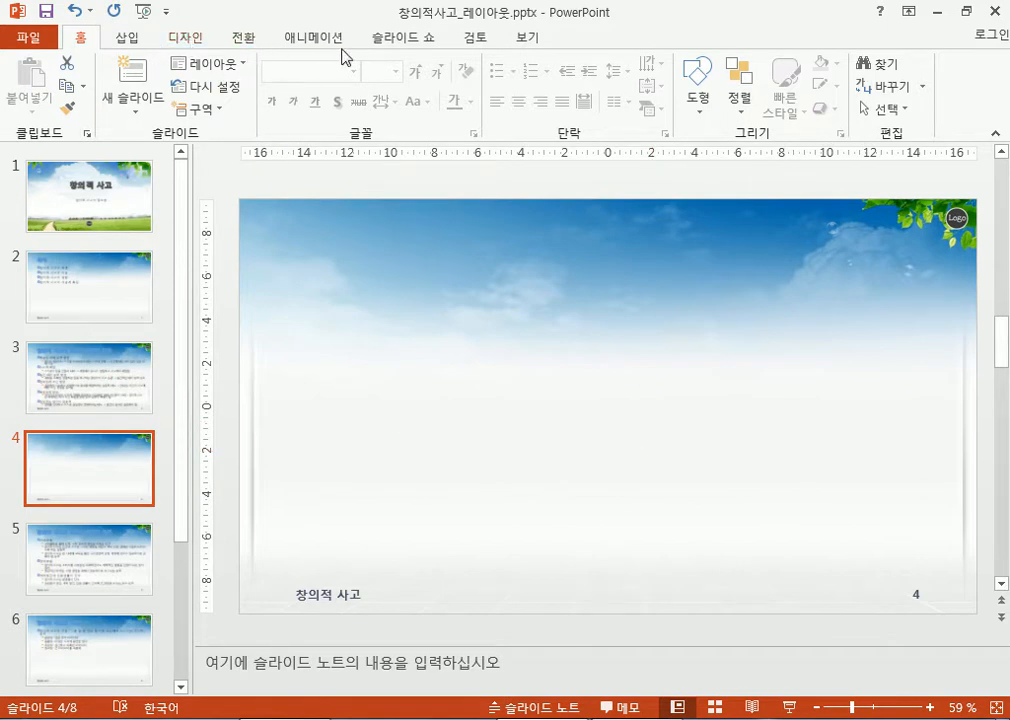
Inspect the blank slide's background options, footer text and slide number, and delete the blank slide
{"action": "left_click", "coordinate": [184, 42]}
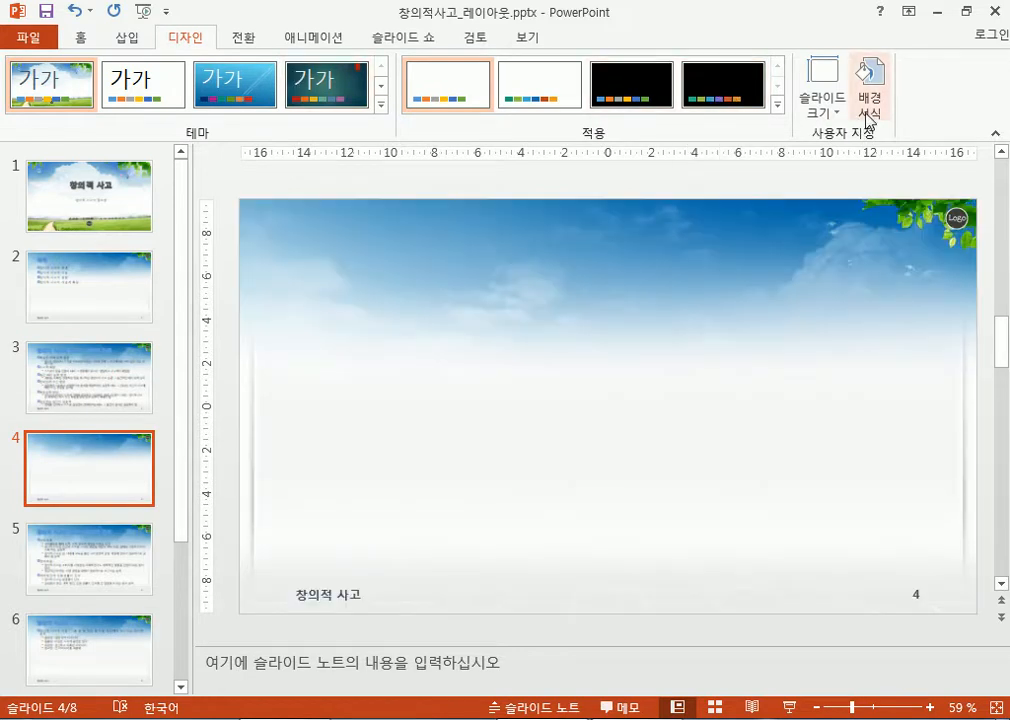
{"action": "left_click", "coordinate": [84, 44]}
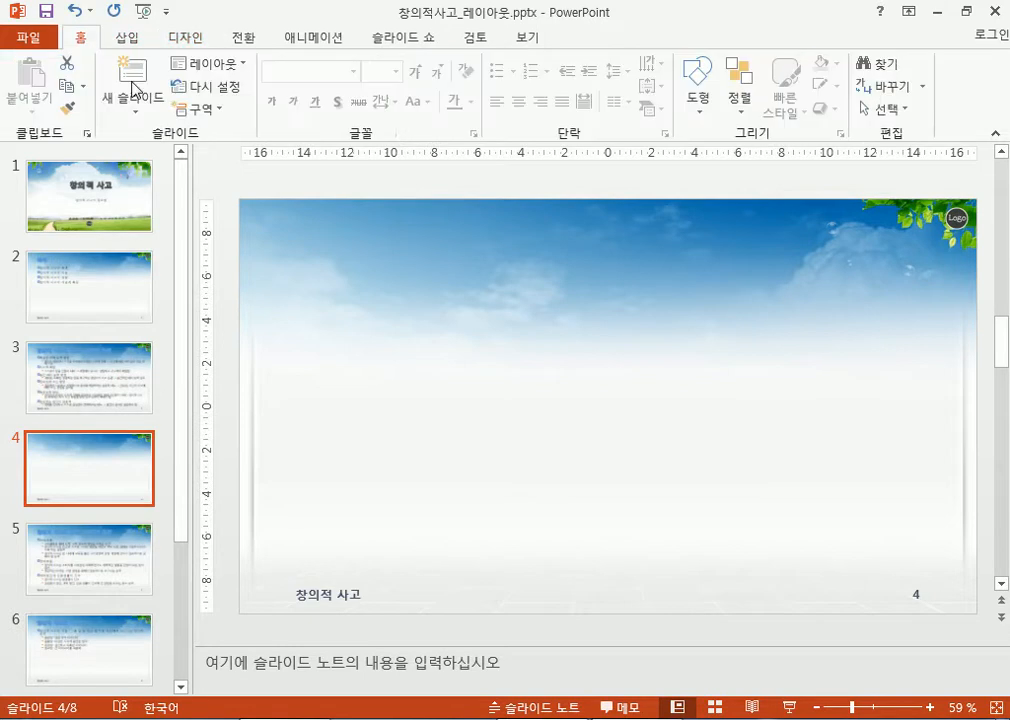
{"action": "left_click_drag", "start_coordinate": [381, 275], "coordinate": [773, 526]}
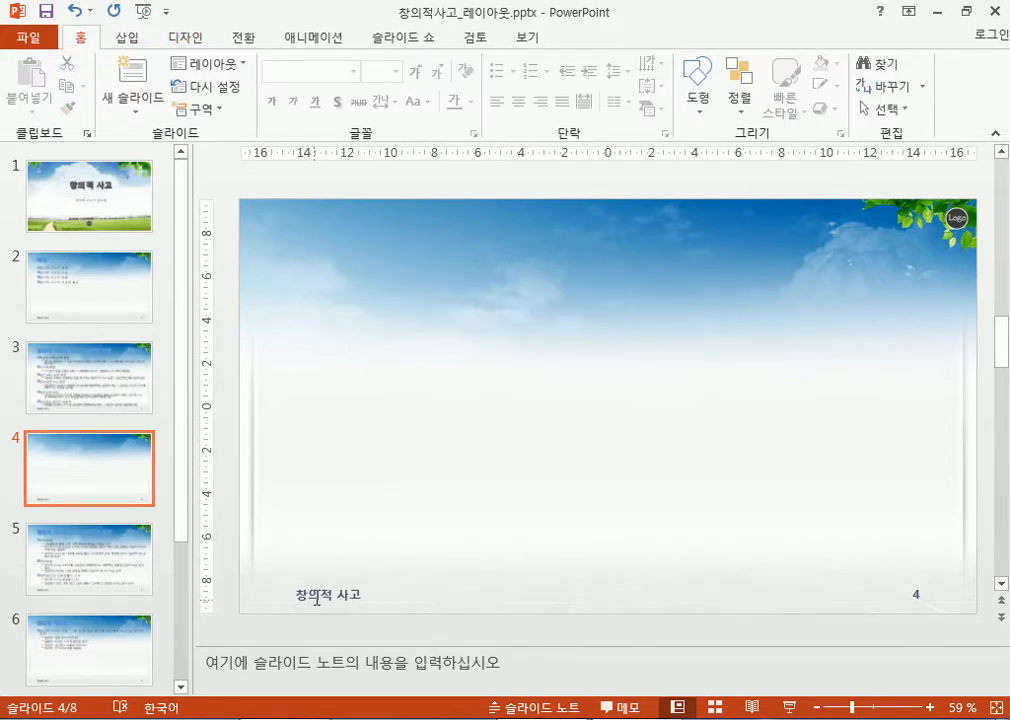
{"action": "left_click", "coordinate": [316, 600]}
{"action": "left_click", "coordinate": [910, 597]}
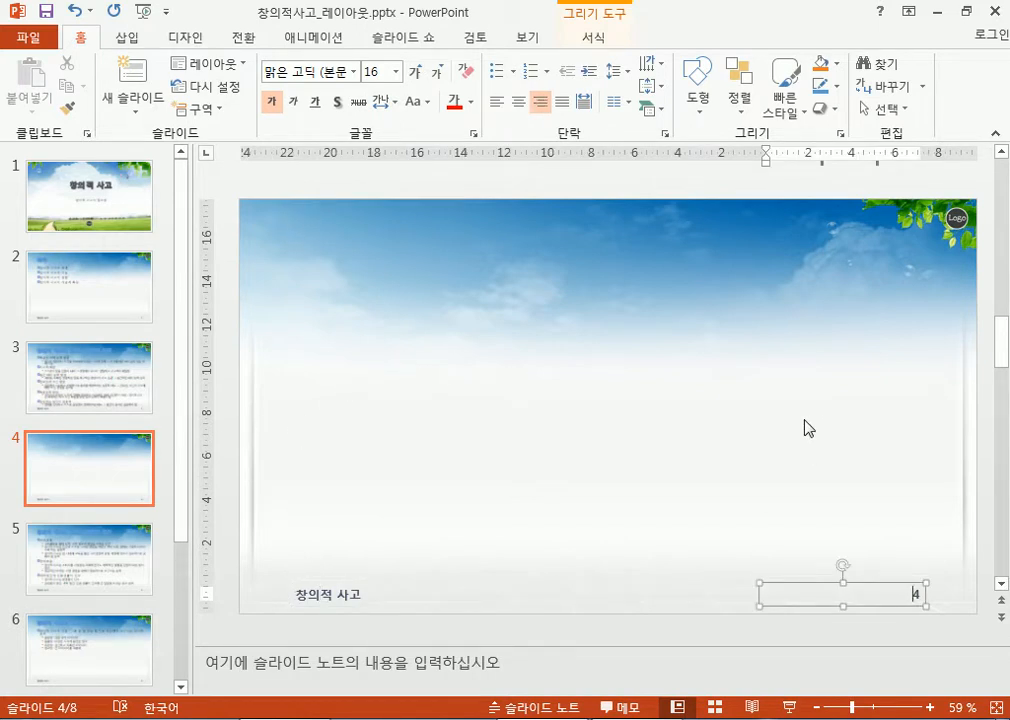
{"action": "left_click", "coordinate": [97, 474]}
{"action": "key", "text": "Delete"}
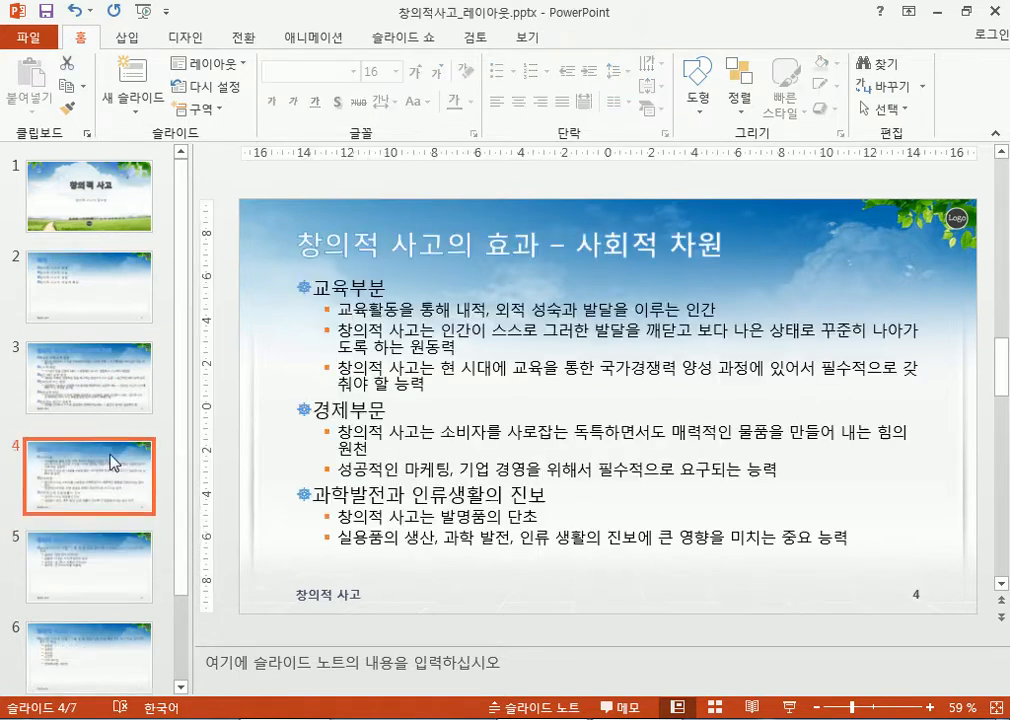
Insert a new slide with the 동영상 layout after slide 4, and delete it again
{"action": "left_click", "coordinate": [150, 115]}
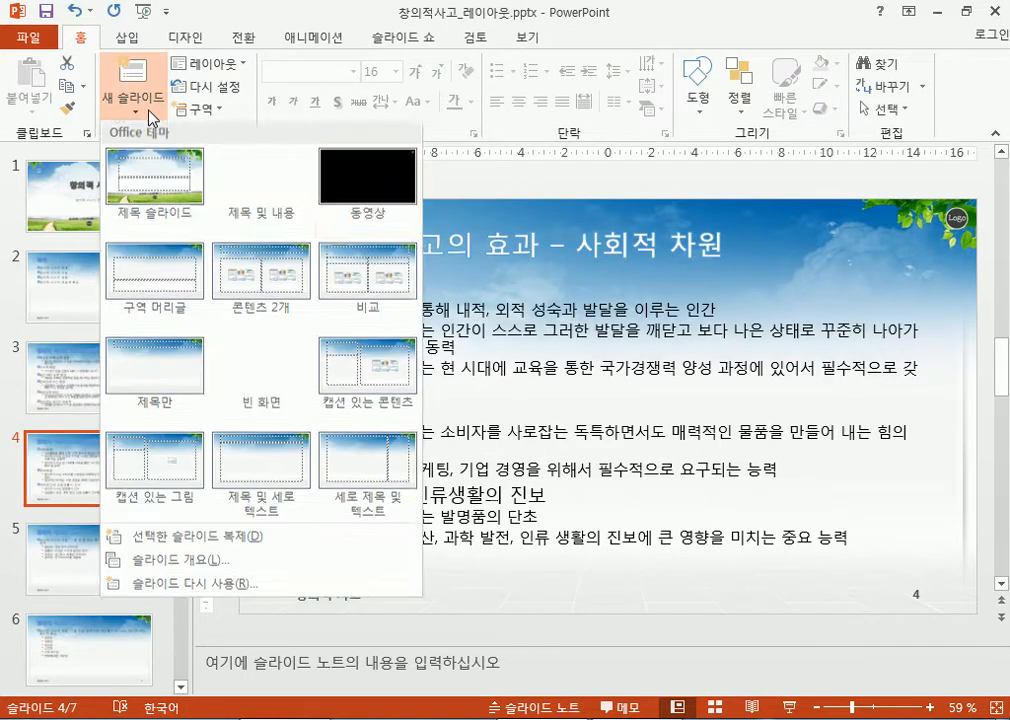
{"action": "left_click", "coordinate": [365, 195]}
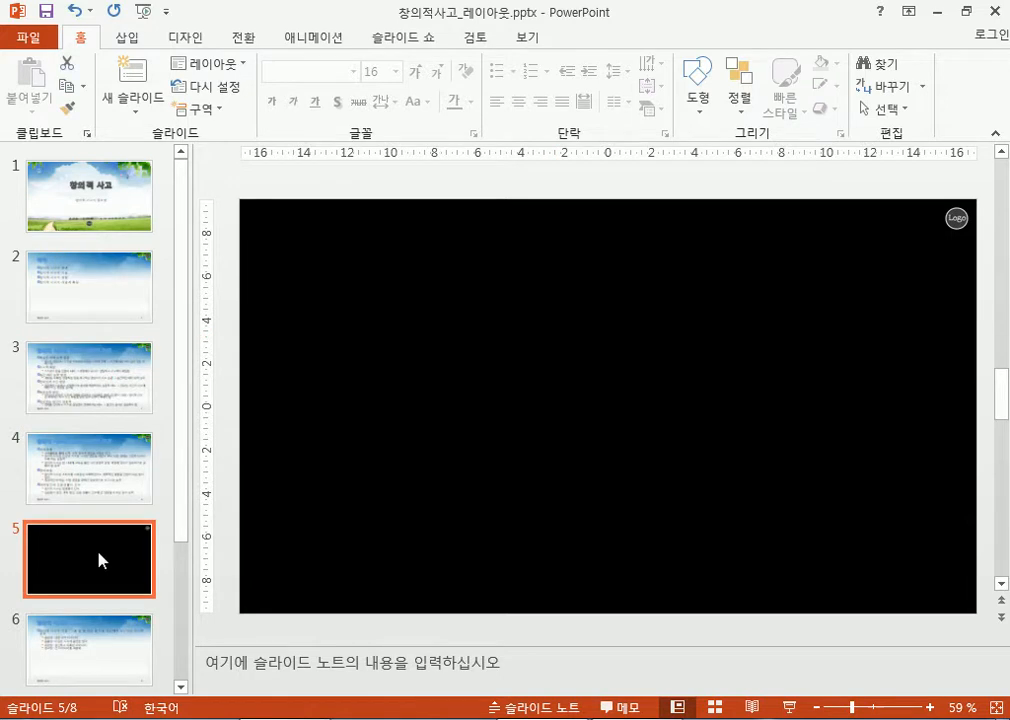
{"action": "key", "text": "Delete"}
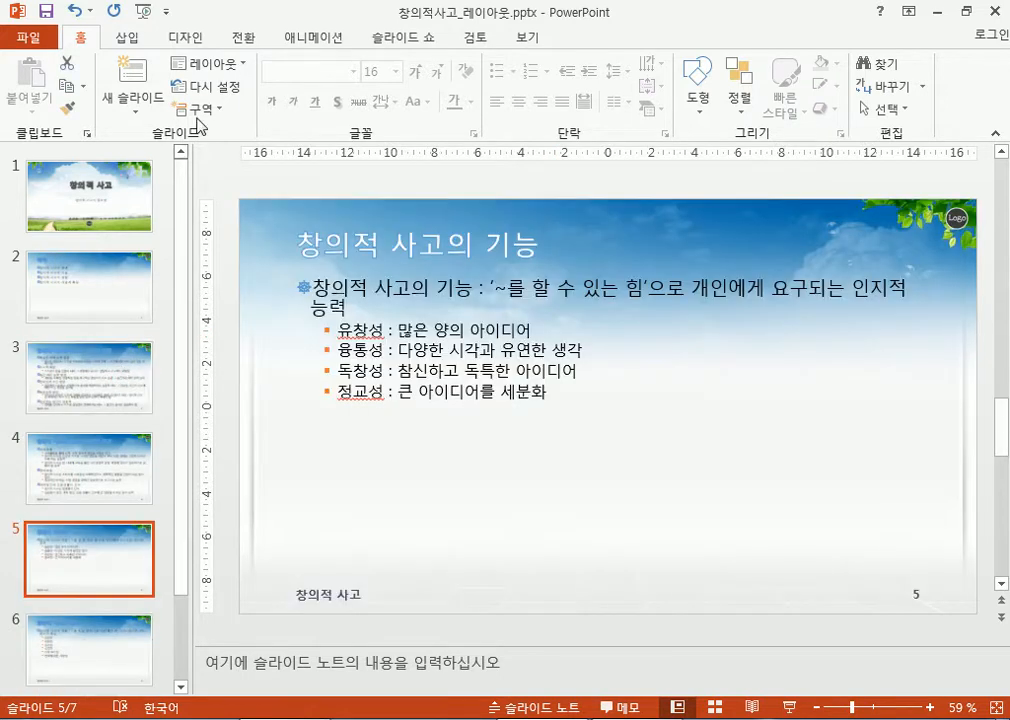
Insert a new slide with the 빈 화면 layout after slide 5, check its footer text, and delete it again
{"action": "left_click", "coordinate": [133, 110]}
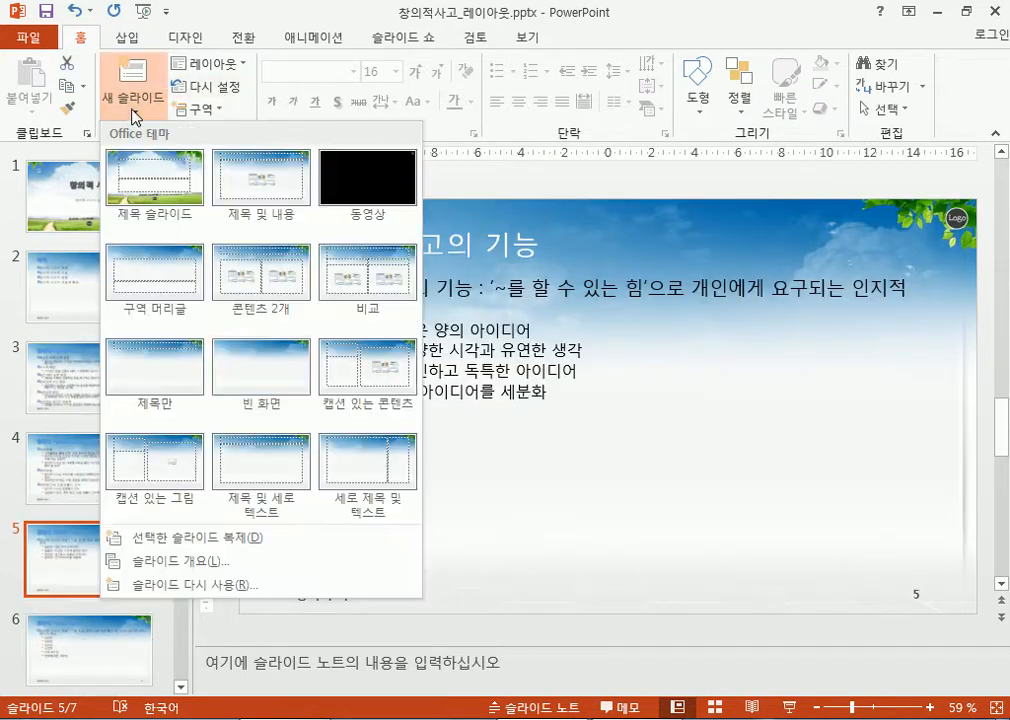
{"action": "left_click", "coordinate": [268, 364]}
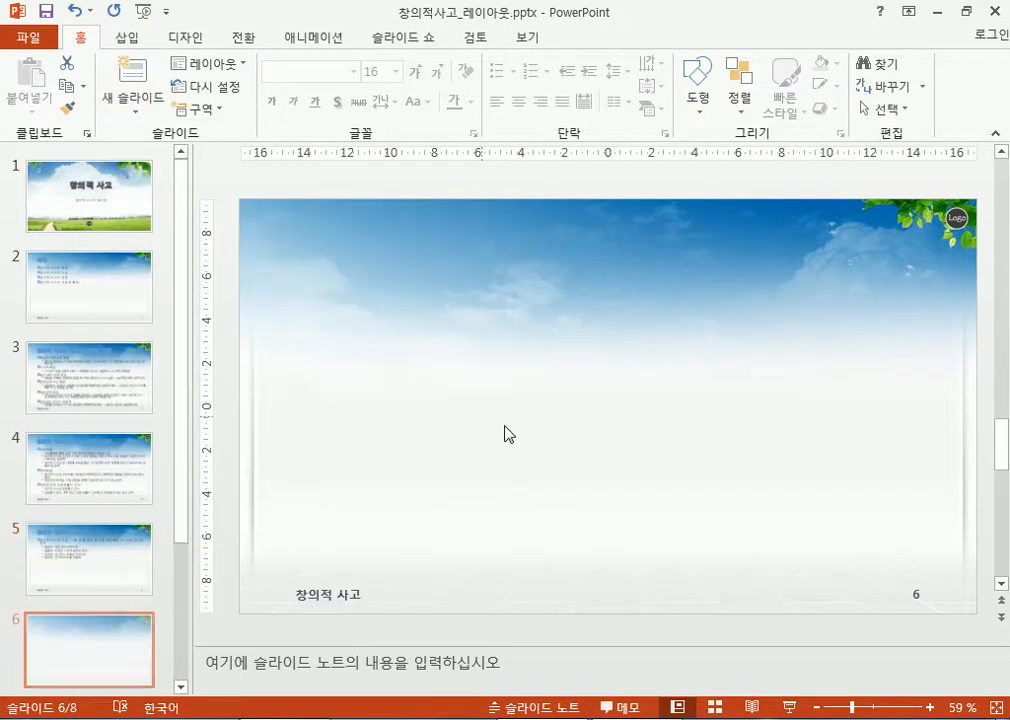
{"action": "left_click", "coordinate": [327, 585]}
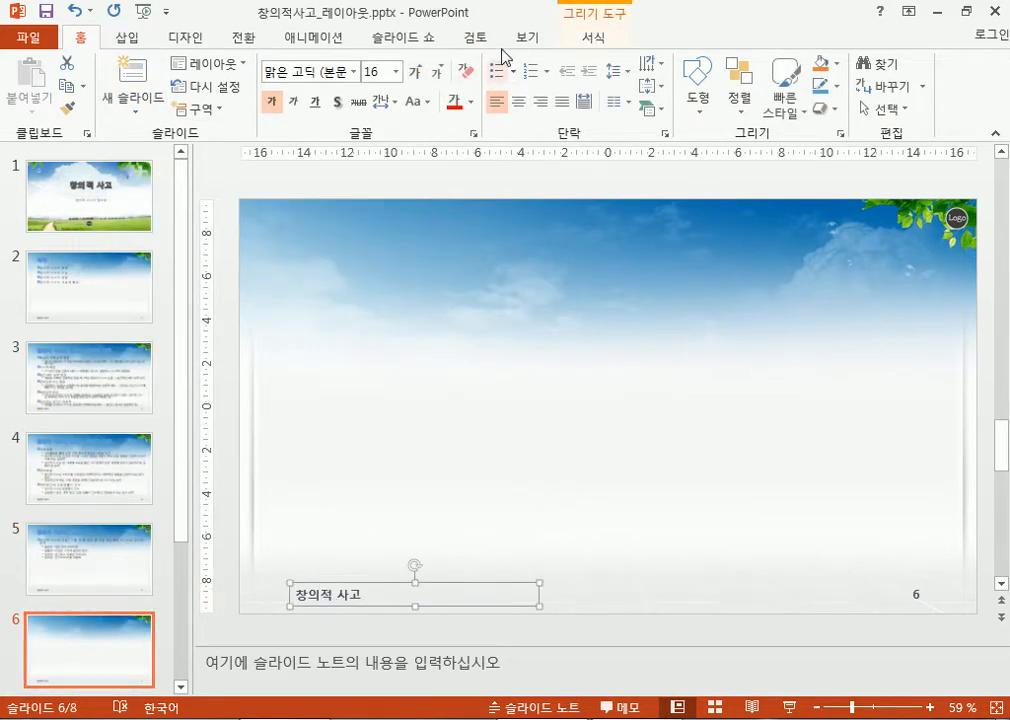
{"action": "left_click", "coordinate": [536, 38]}
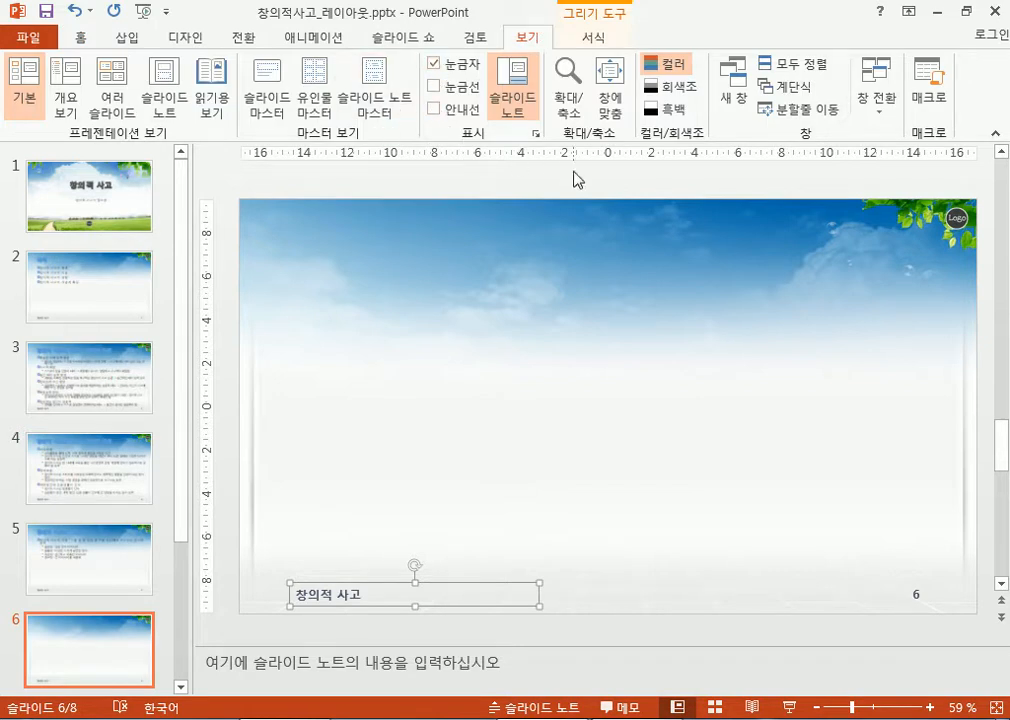
{"action": "left_click_drag", "start_coordinate": [329, 234], "coordinate": [949, 477]}
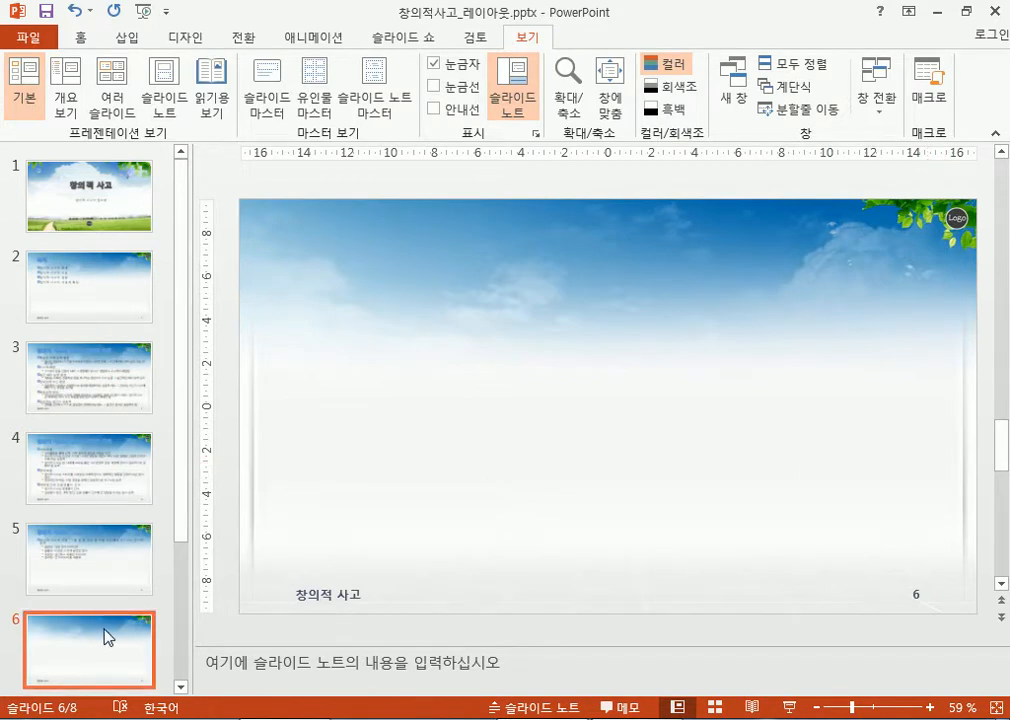
{"action": "key", "text": "Delete"}
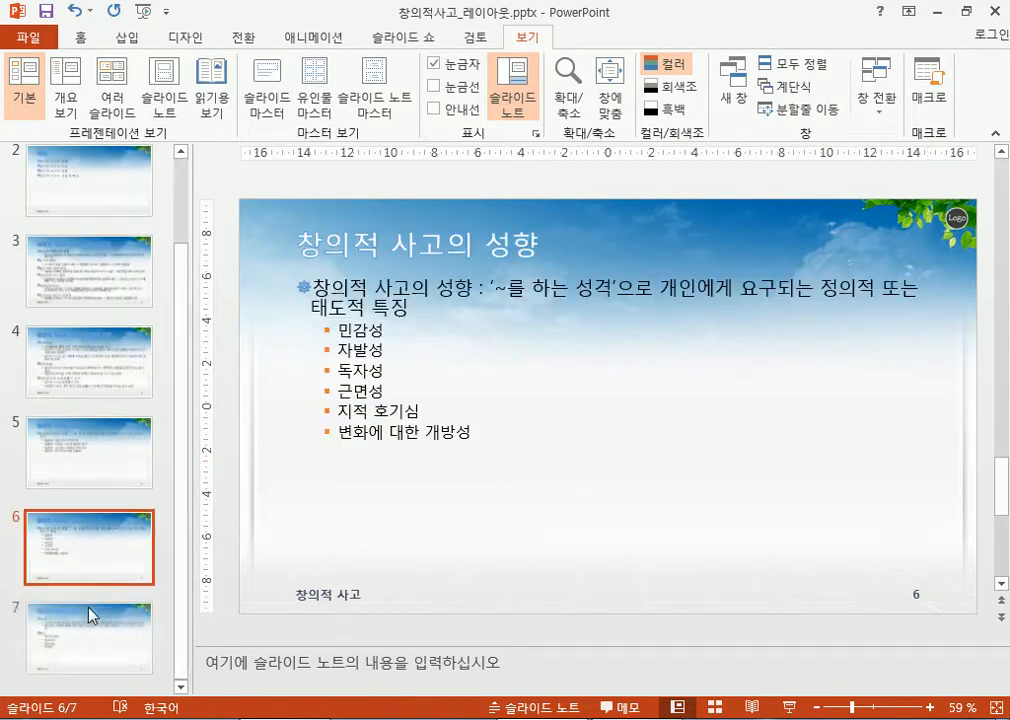
Insert a new slide with the 동영상 layout after slide 3, and delete it again
{"action": "left_click", "coordinate": [95, 300]}
{"action": "left_click", "coordinate": [90, 38]}
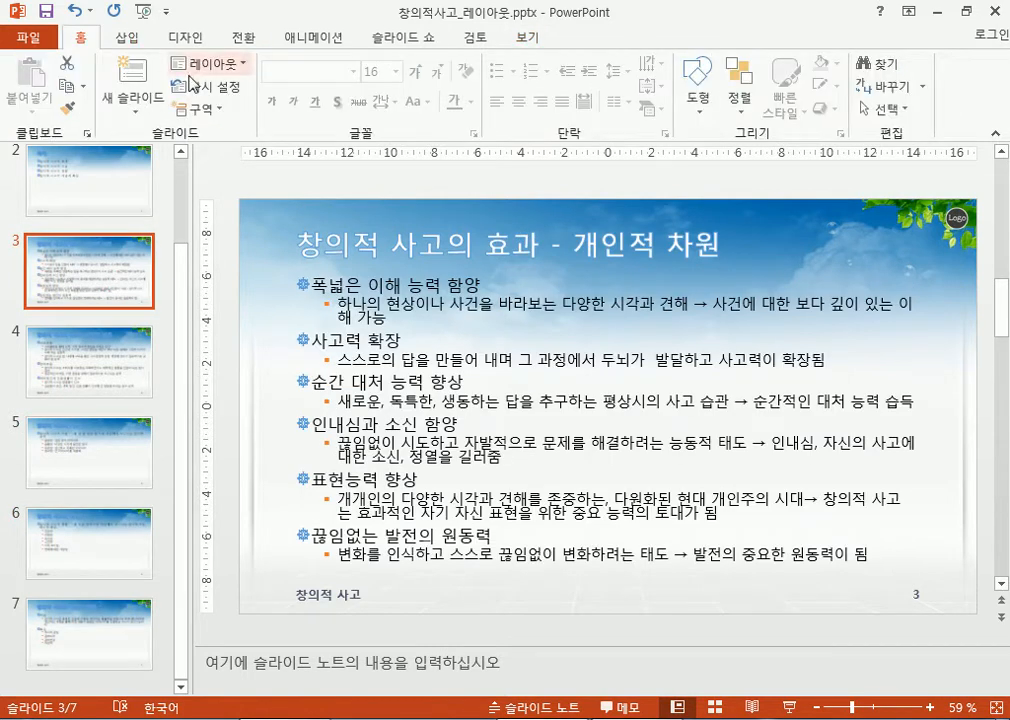
{"action": "left_click", "coordinate": [110, 95]}
{"action": "left_click", "coordinate": [402, 186]}
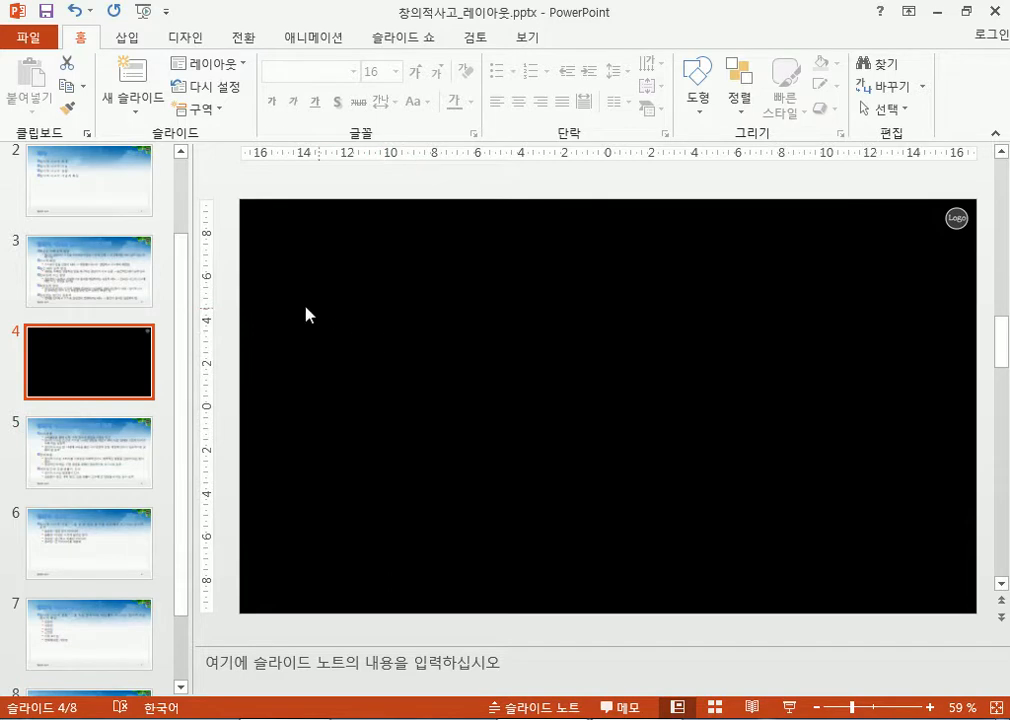
{"action": "key", "text": "Delete"}
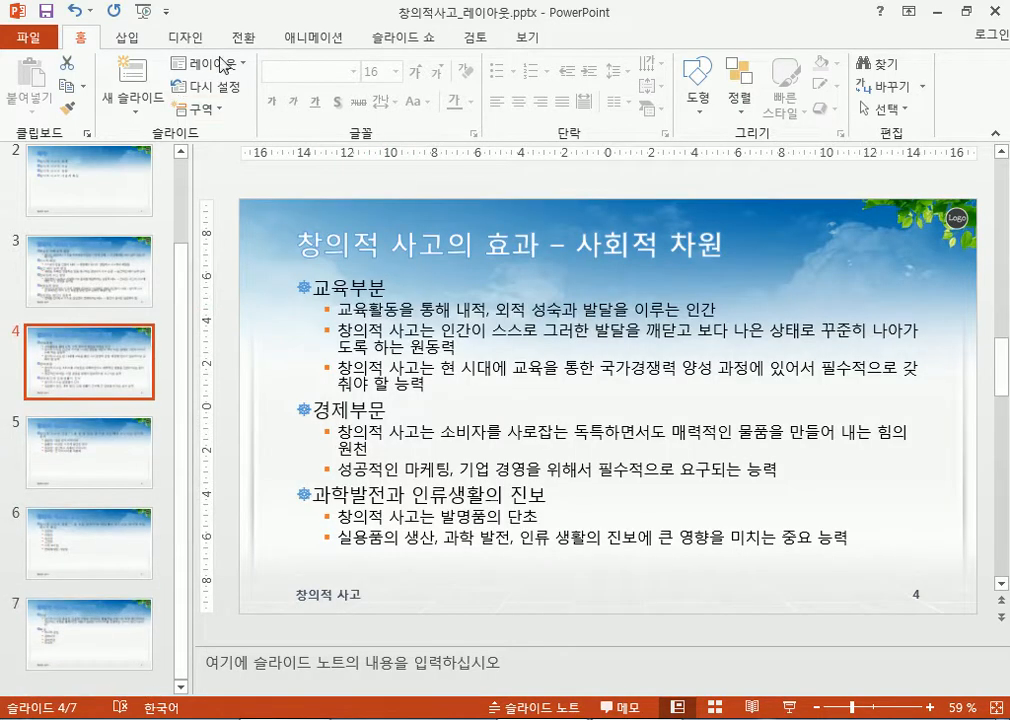
Open the slide master view and select the black layout
{"action": "left_click", "coordinate": [527, 38]}
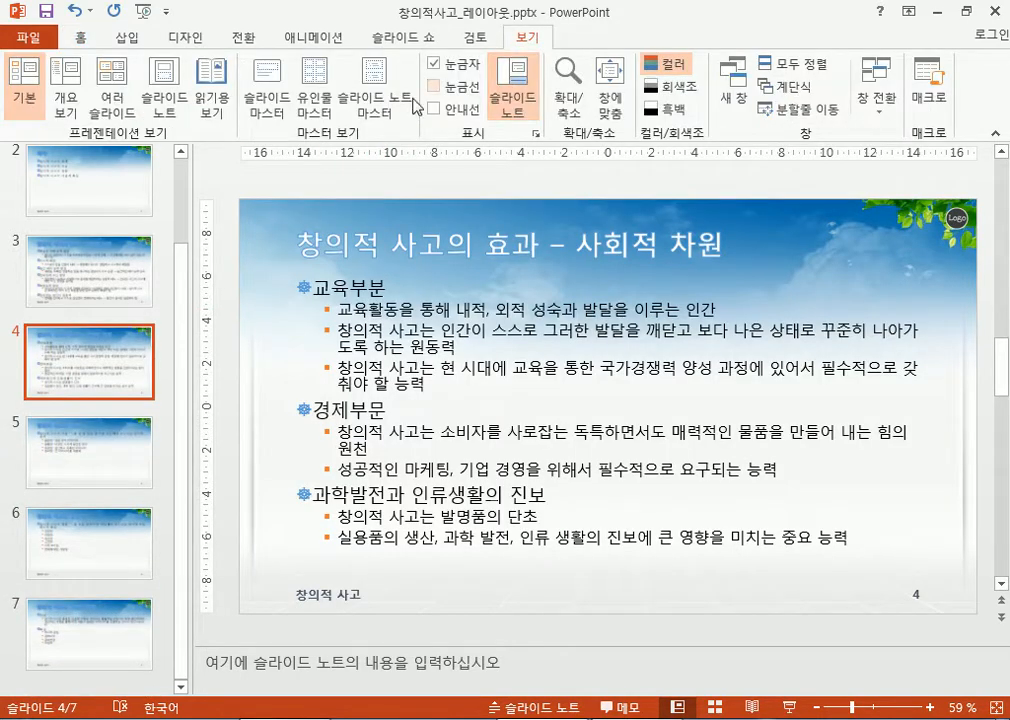
{"action": "left_click", "coordinate": [267, 100]}
{"action": "scroll", "coordinate": [137, 330], "scroll_direction": "up", "scroll_amount": 1}
{"action": "left_click", "coordinate": [131, 322]}
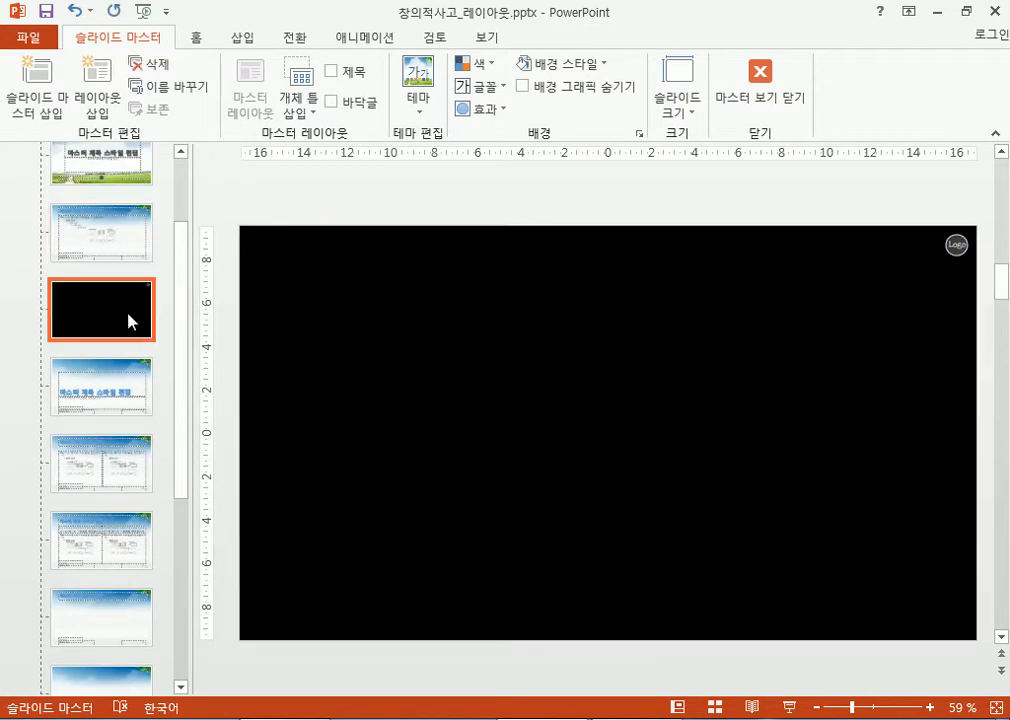
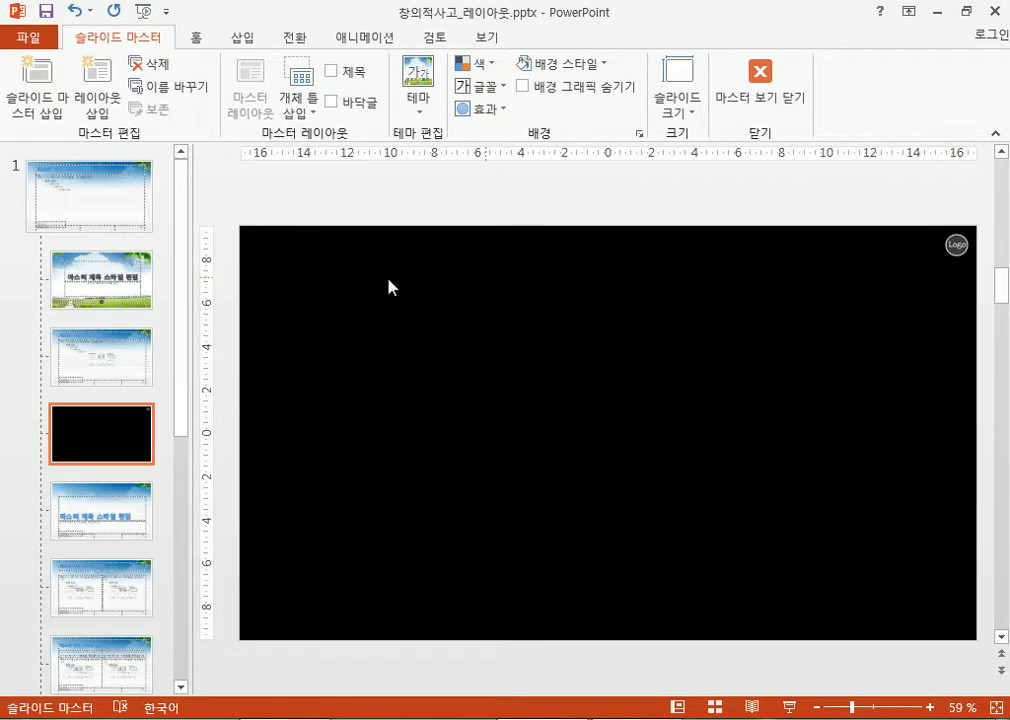
Examine the logo picture on the slide master and how the title and content layouts inherit it
{"action": "left_click", "coordinate": [150, 192]}
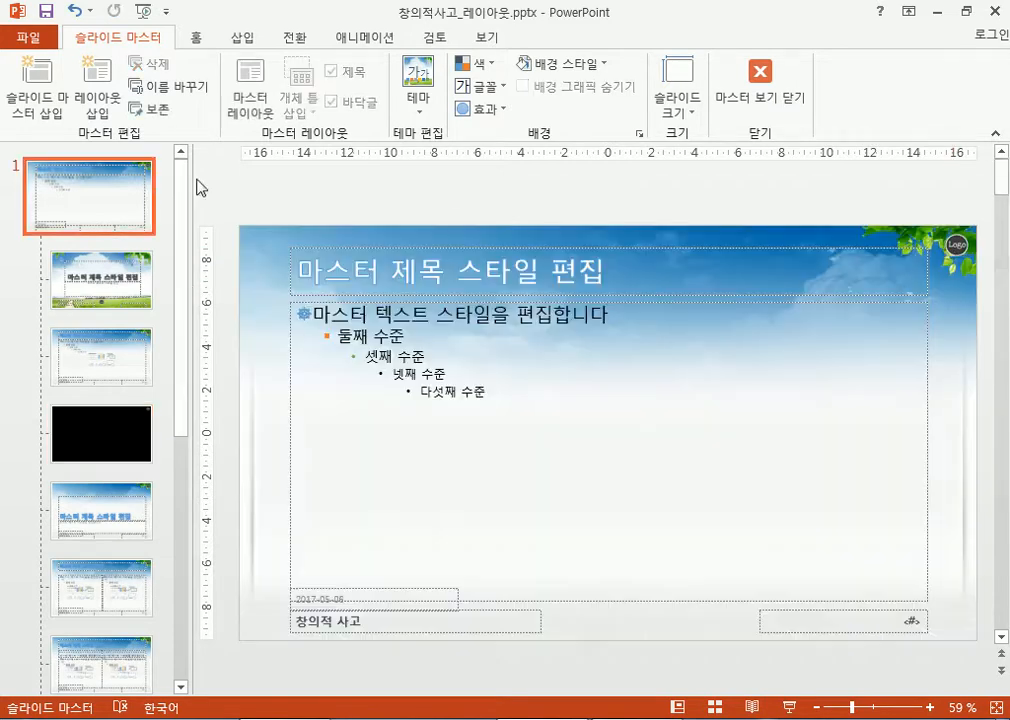
{"action": "left_click", "coordinate": [948, 266]}
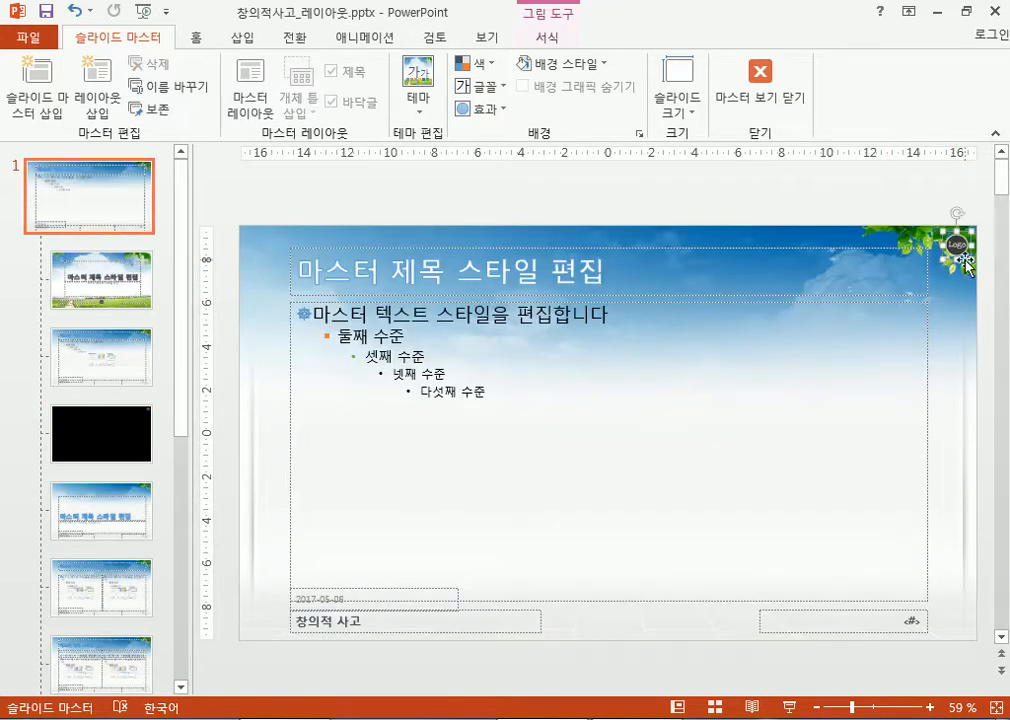
{"action": "left_click", "coordinate": [141, 286]}
{"action": "left_click", "coordinate": [141, 348]}
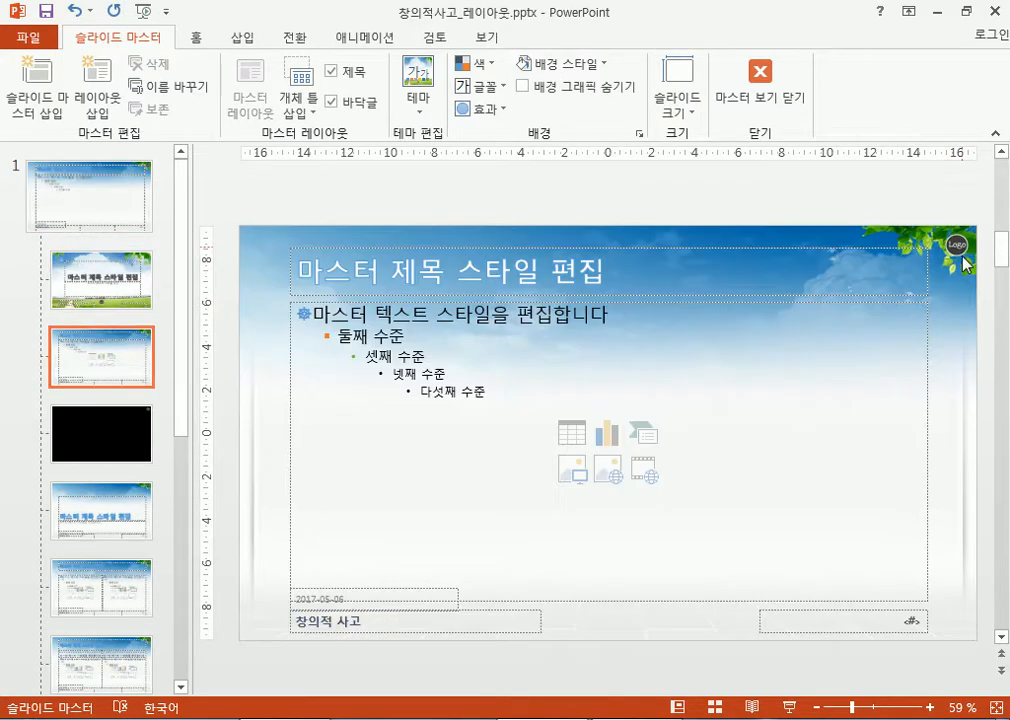
Hide the background graphics on the black layout and compare it with the title and content layout
{"action": "left_click", "coordinate": [126, 440]}
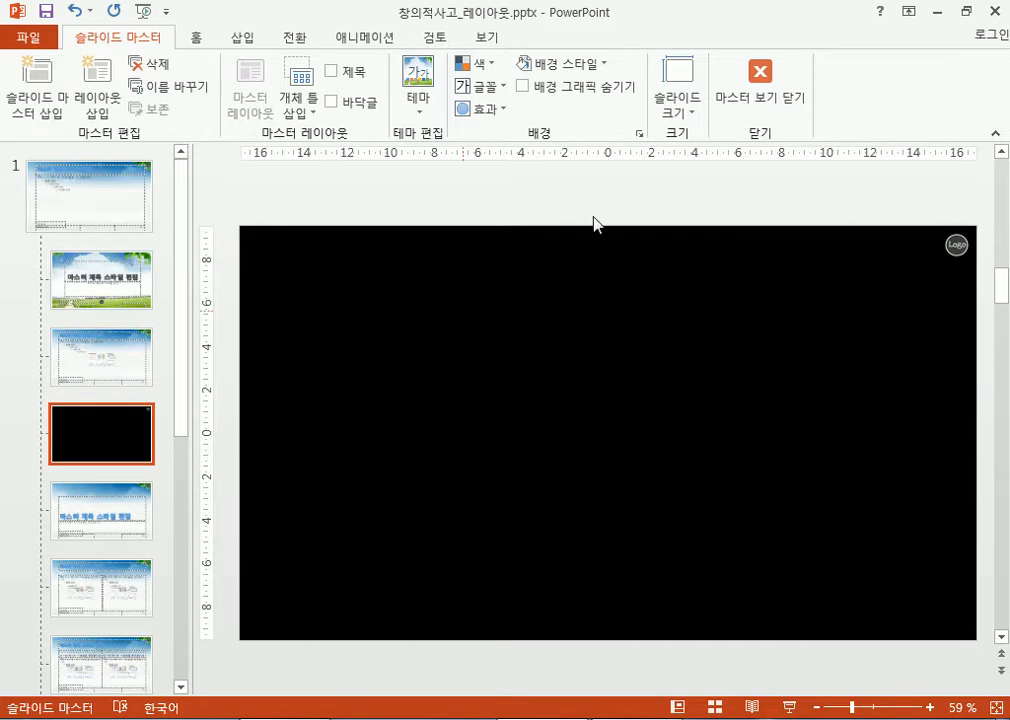
{"action": "left_click", "coordinate": [553, 95]}
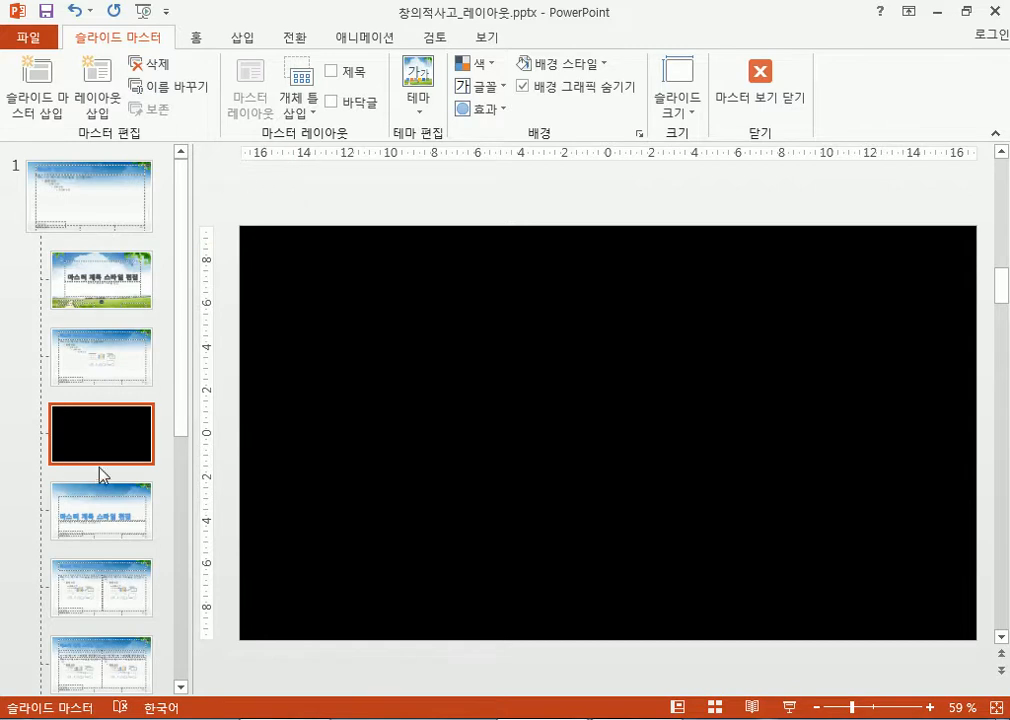
{"action": "left_click", "coordinate": [107, 370]}
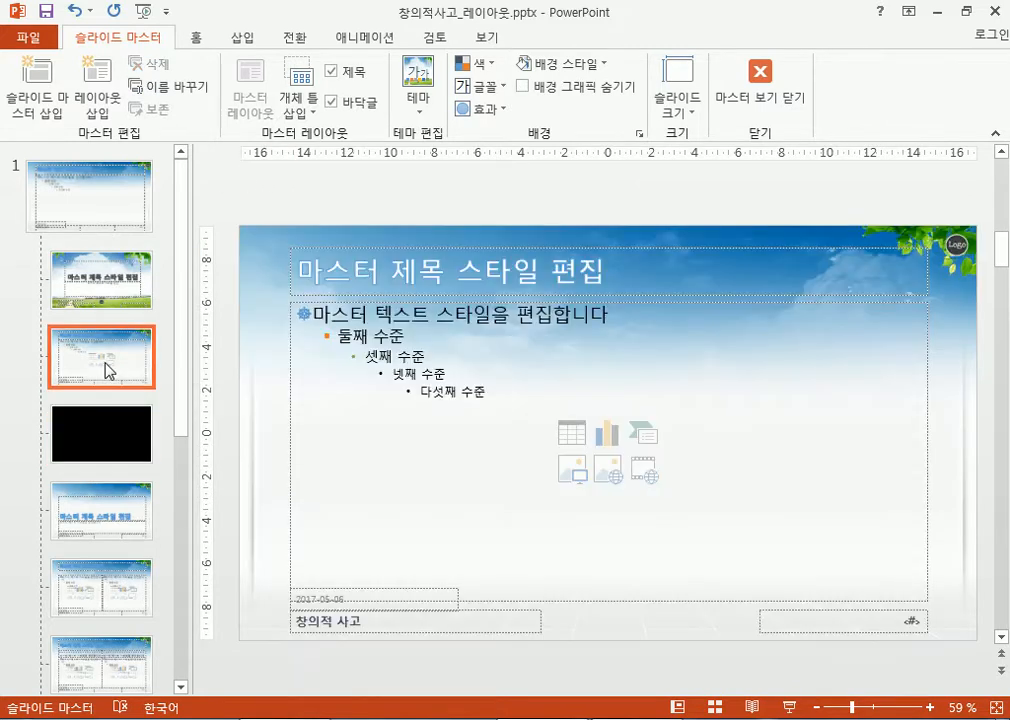
{"action": "left_click", "coordinate": [97, 447]}
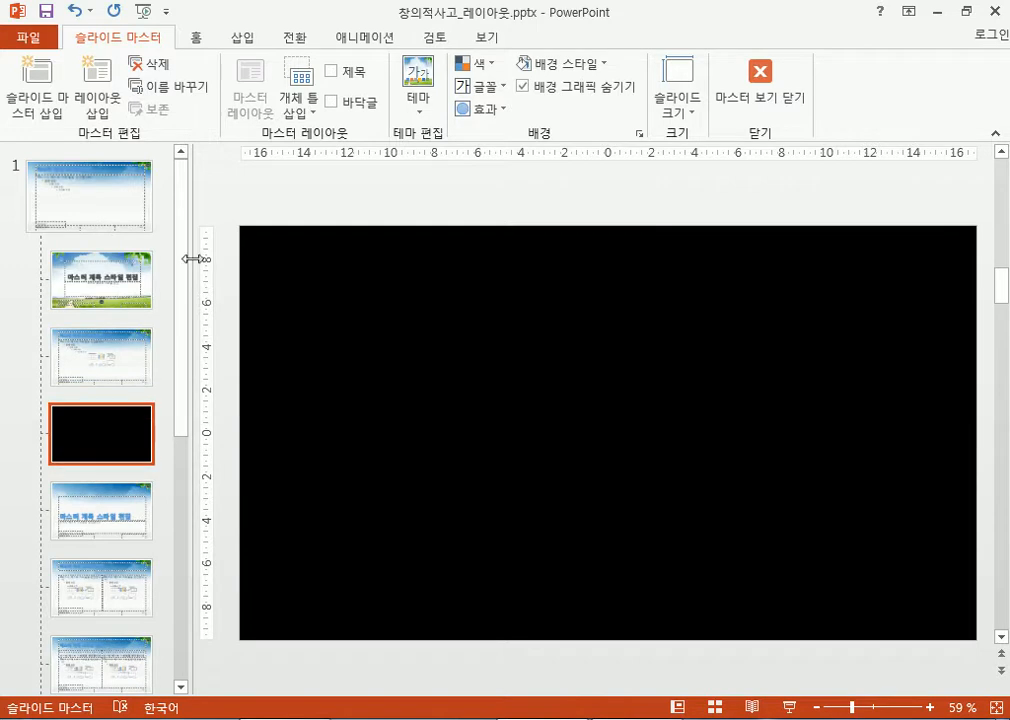
Rename the black layout 동영상 and close the master view
{"action": "left_click", "coordinate": [166, 88]}
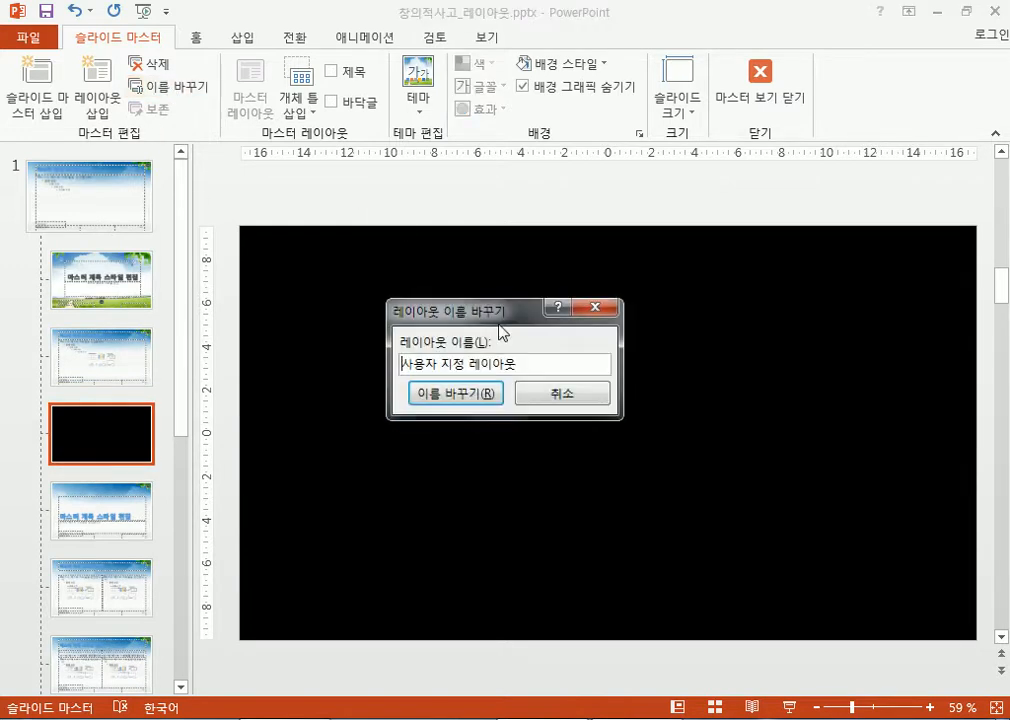
{"action": "left_click_drag", "start_coordinate": [545, 366], "coordinate": [329, 345]}
{"action": "type", "text": "동영사"}
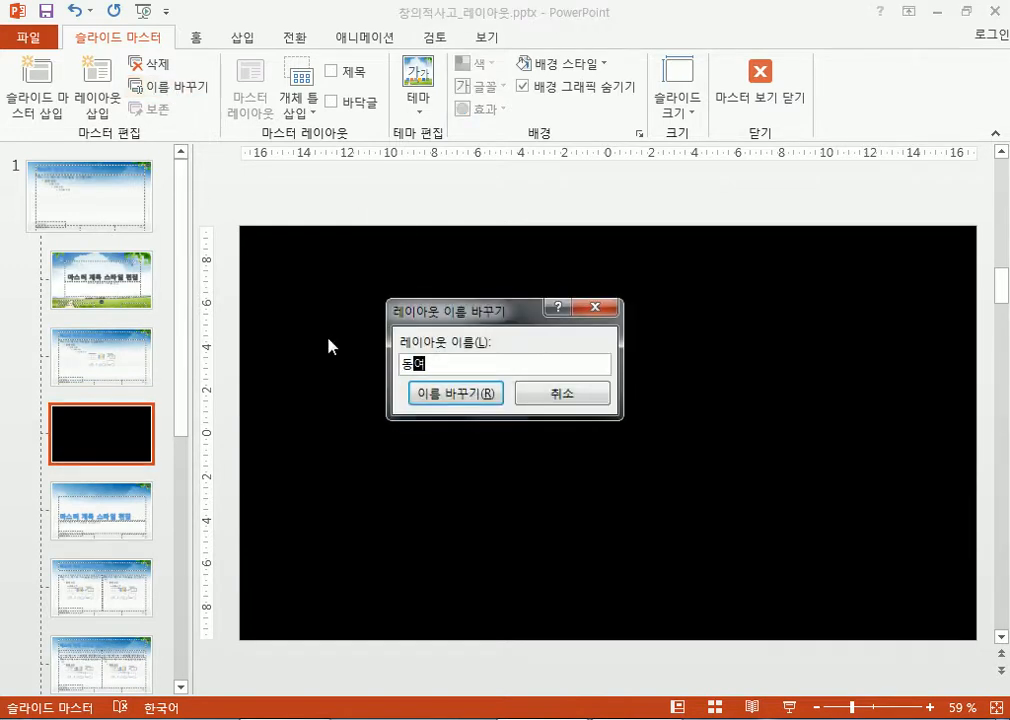
{"action": "type", "text": "ㅇ"}
{"action": "left_click", "coordinate": [446, 393]}
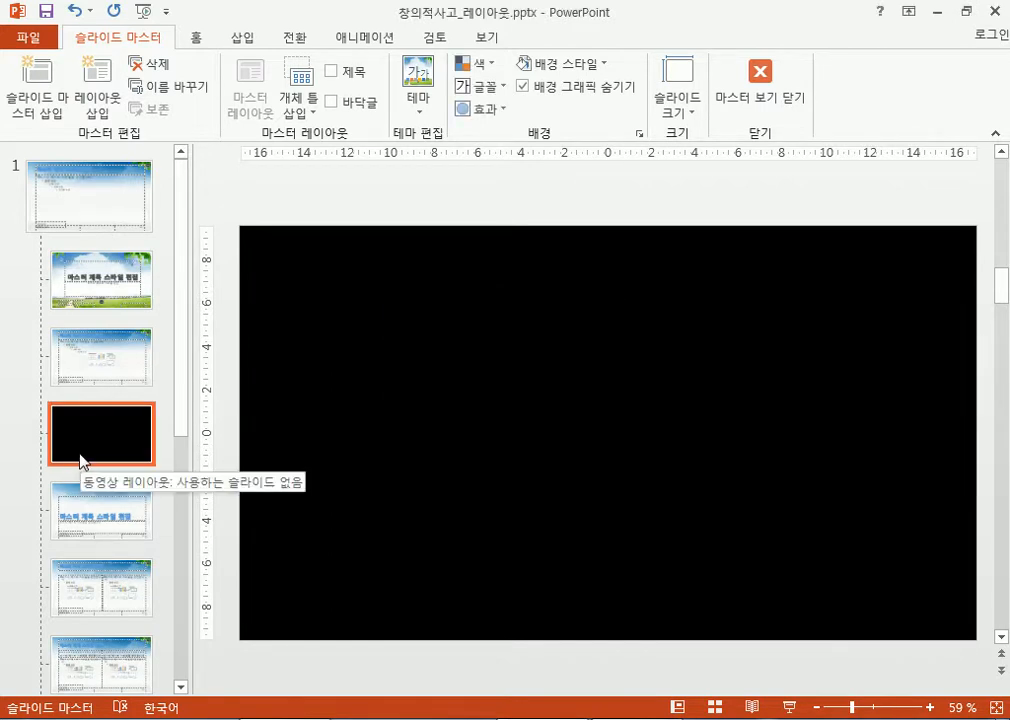
{"action": "left_click", "coordinate": [766, 94]}
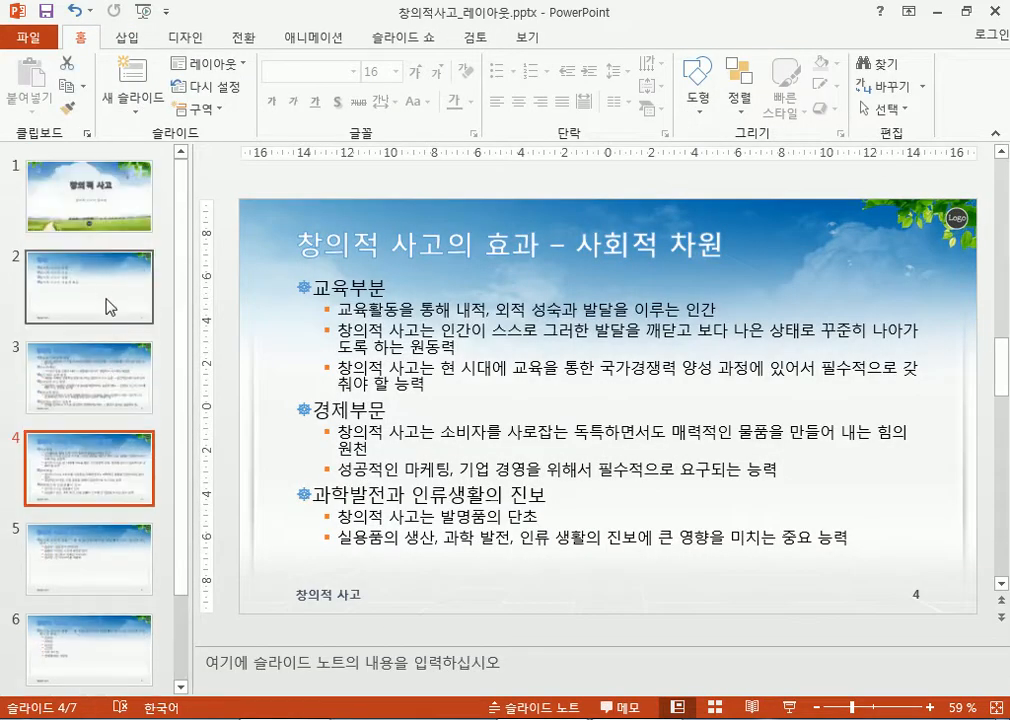
Insert a new slide with the 동영상 layout after slide 6
{"action": "left_click", "coordinate": [115, 318]}
{"action": "key", "text": "Down"}
{"action": "key", "text": "Down"}
{"action": "left_click", "coordinate": [100, 390]}
{"action": "scroll", "coordinate": [95, 442], "scroll_direction": "down", "scroll_amount": 3}
{"action": "left_click", "coordinate": [85, 537]}
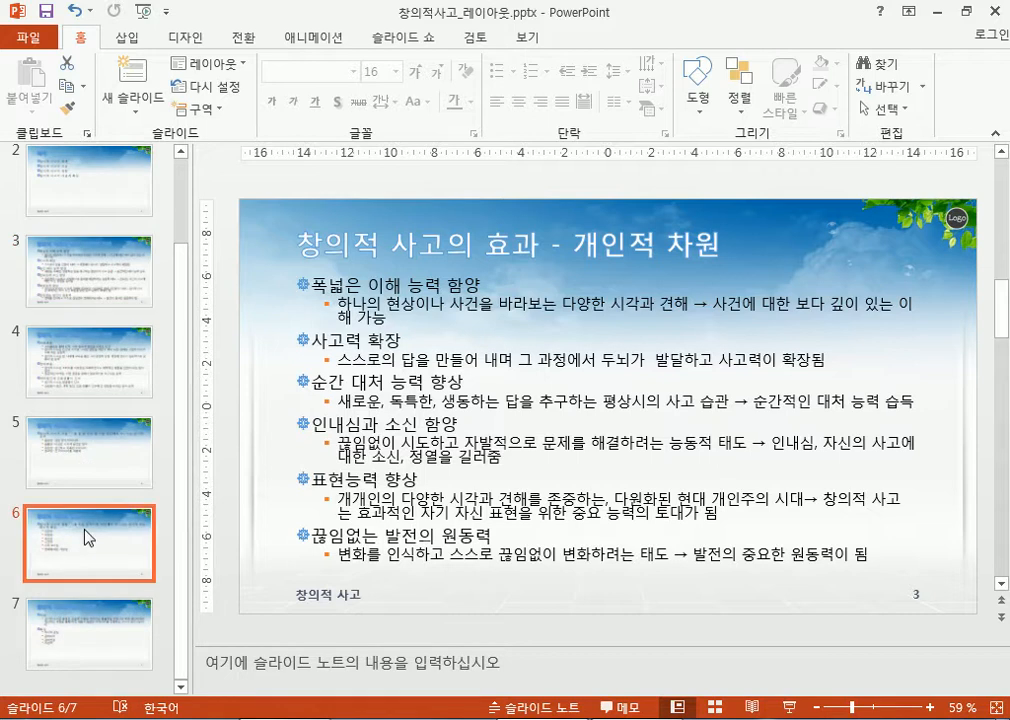
{"action": "left_click", "coordinate": [132, 104]}
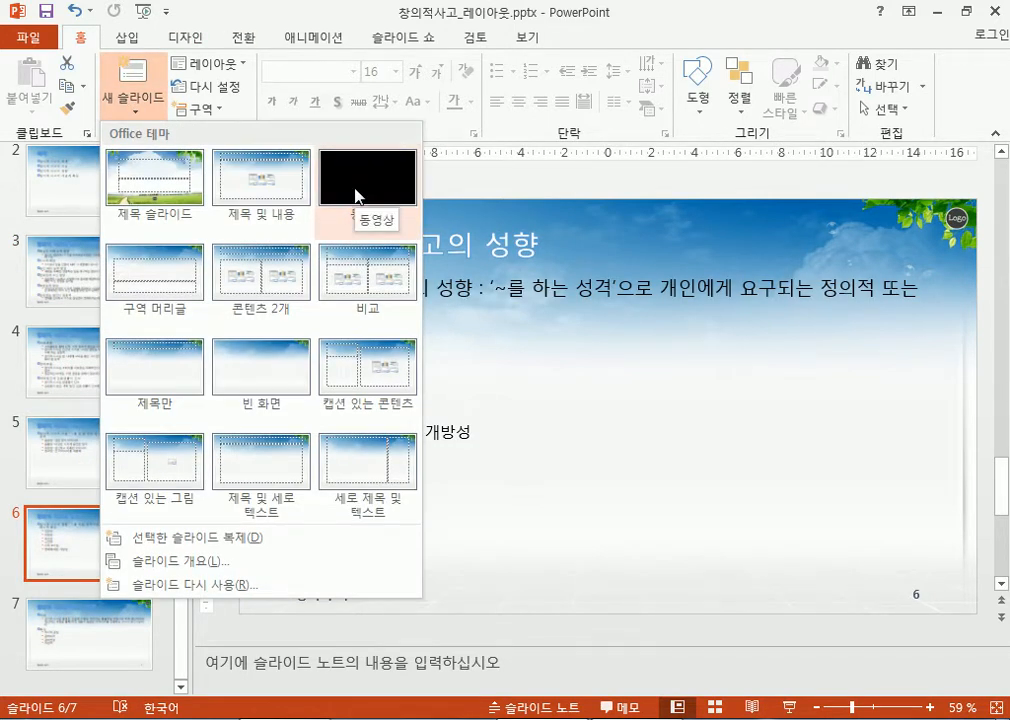
{"action": "left_click", "coordinate": [357, 195]}
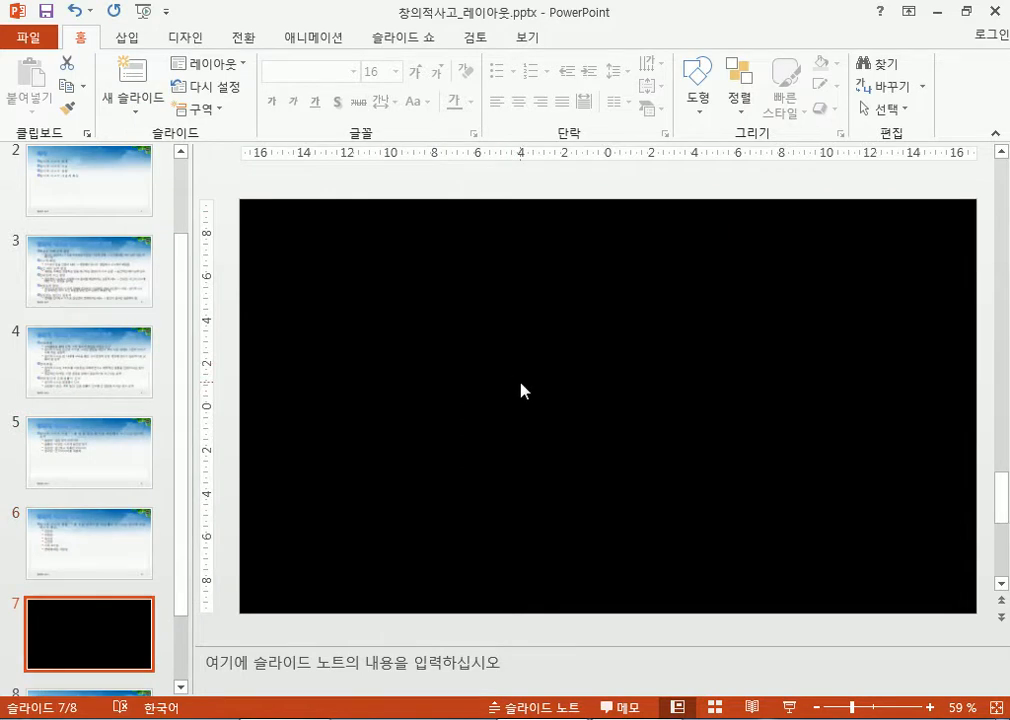
Insert the video 야생.wmv from the 비디오 샘플 folder of the computer's video library onto the black slide
{"action": "left_click", "coordinate": [127, 38]}
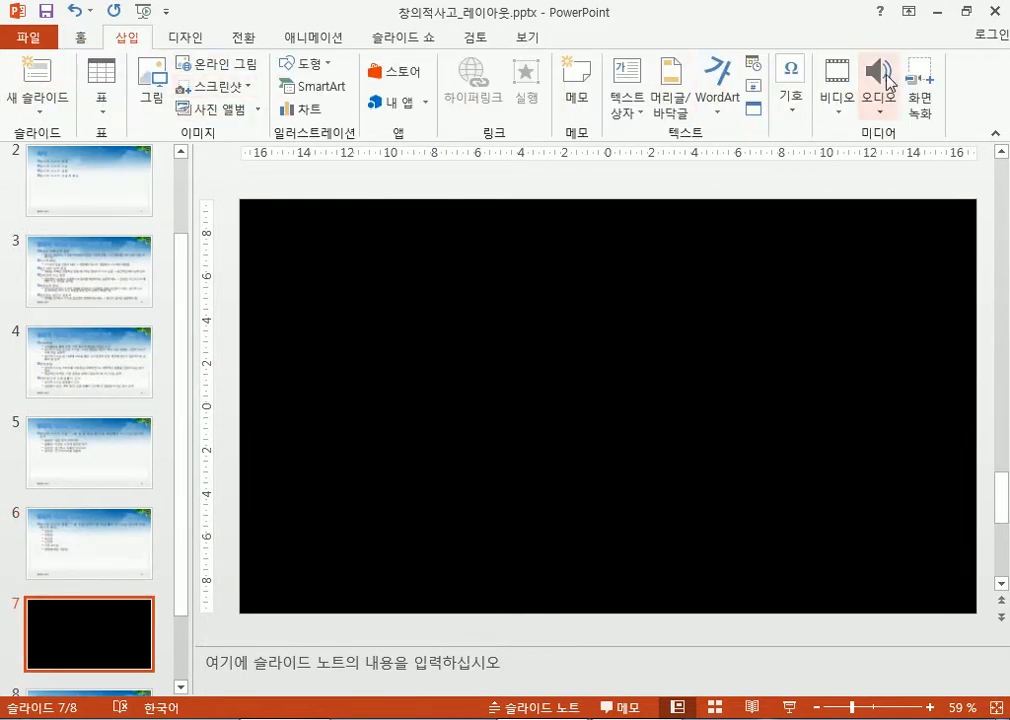
{"action": "left_click", "coordinate": [834, 78]}
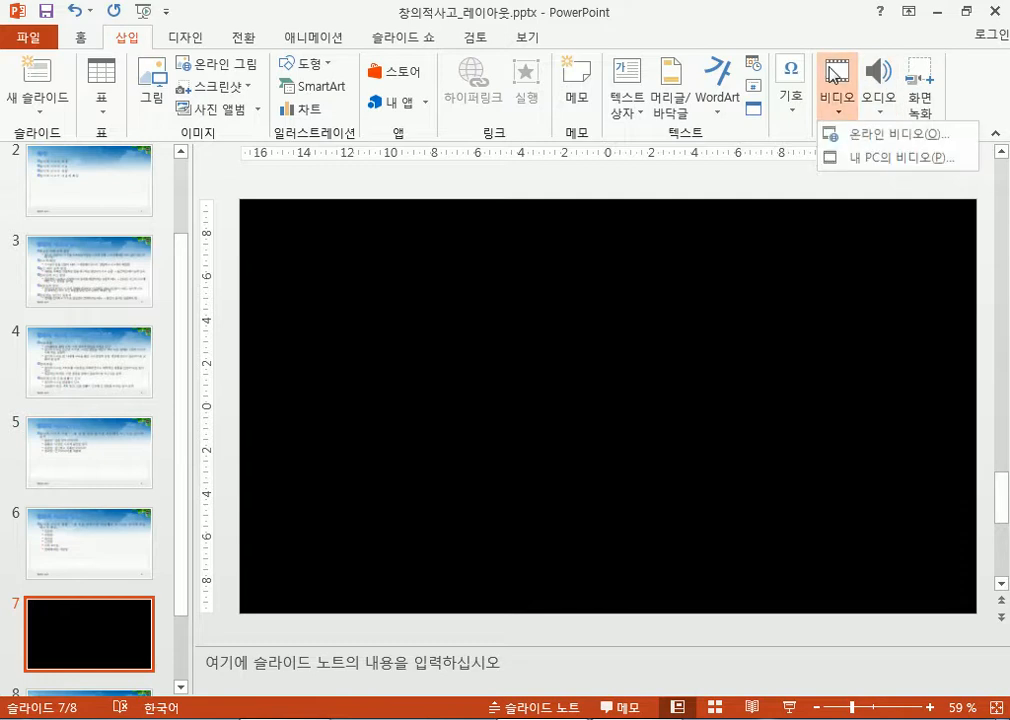
{"action": "left_click", "coordinate": [889, 159]}
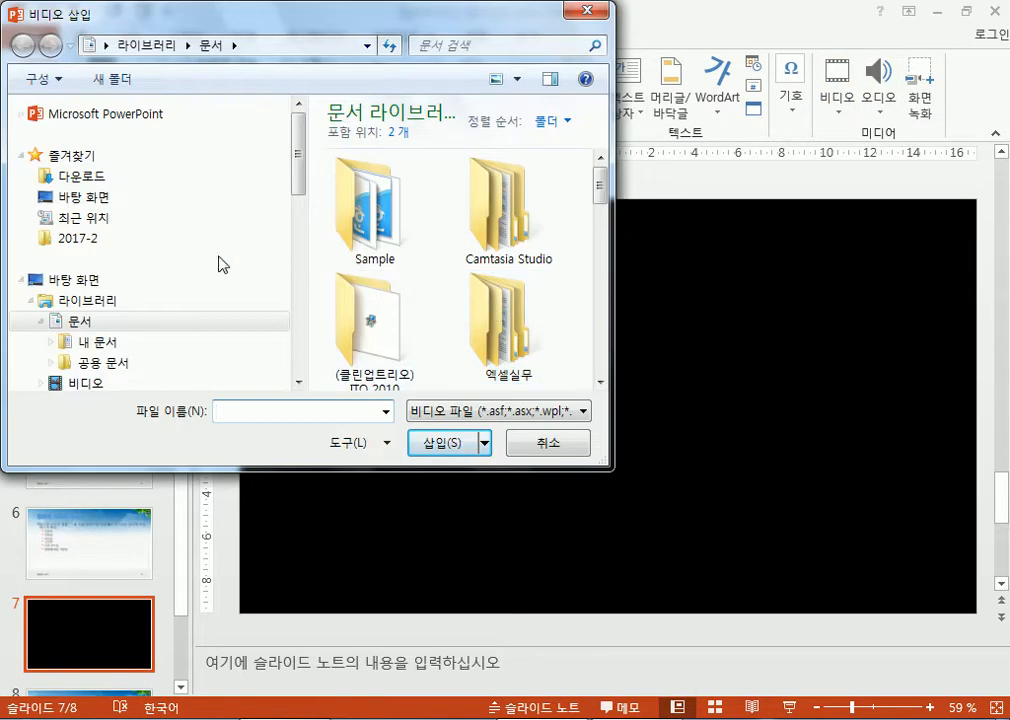
{"action": "left_click", "coordinate": [118, 365]}
{"action": "scroll", "coordinate": [117, 248], "scroll_direction": "down", "scroll_amount": 1}
{"action": "scroll", "coordinate": [106, 264], "scroll_direction": "up", "scroll_amount": 2}
{"action": "left_click", "coordinate": [62, 190]}
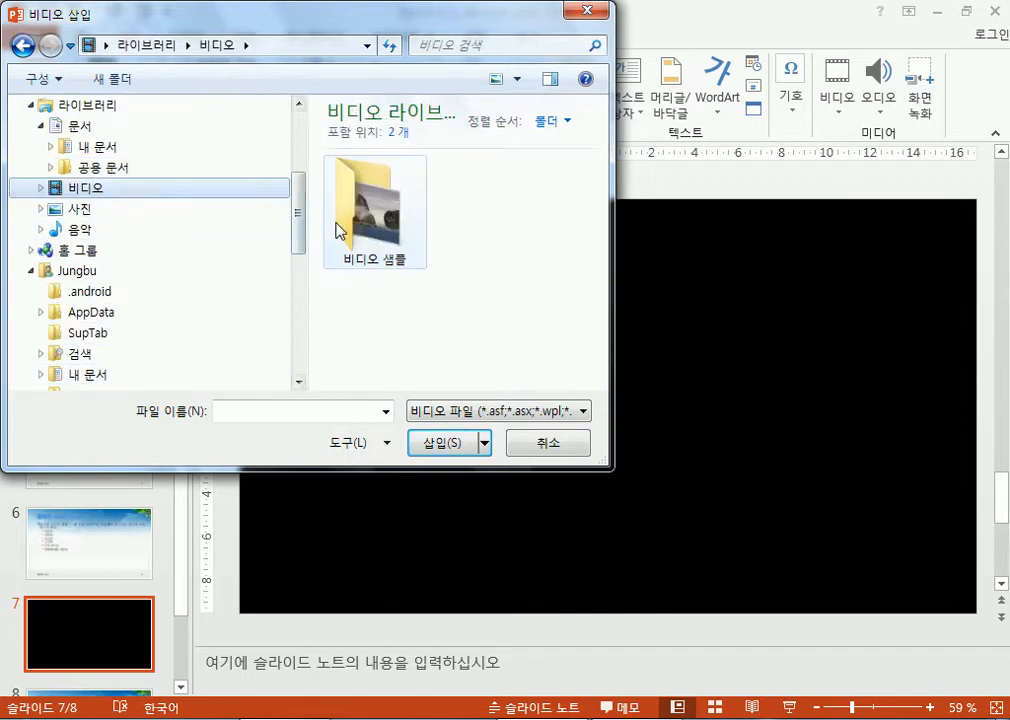
{"action": "double_click", "coordinate": [360, 200]}
{"action": "left_click", "coordinate": [368, 203]}
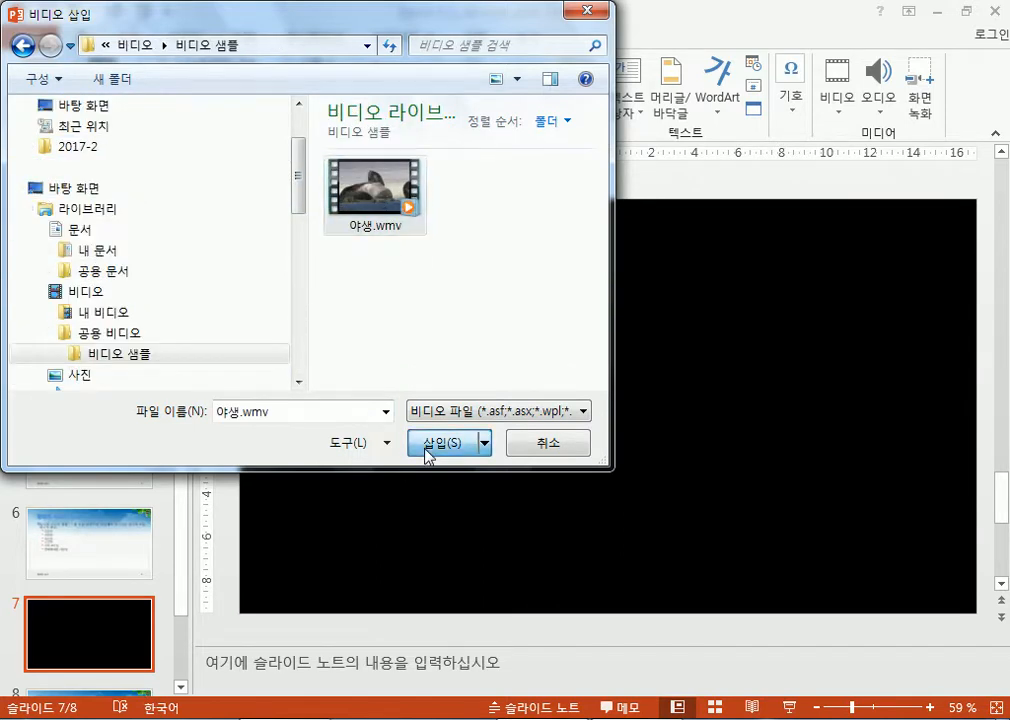
{"action": "left_click", "coordinate": [428, 442]}
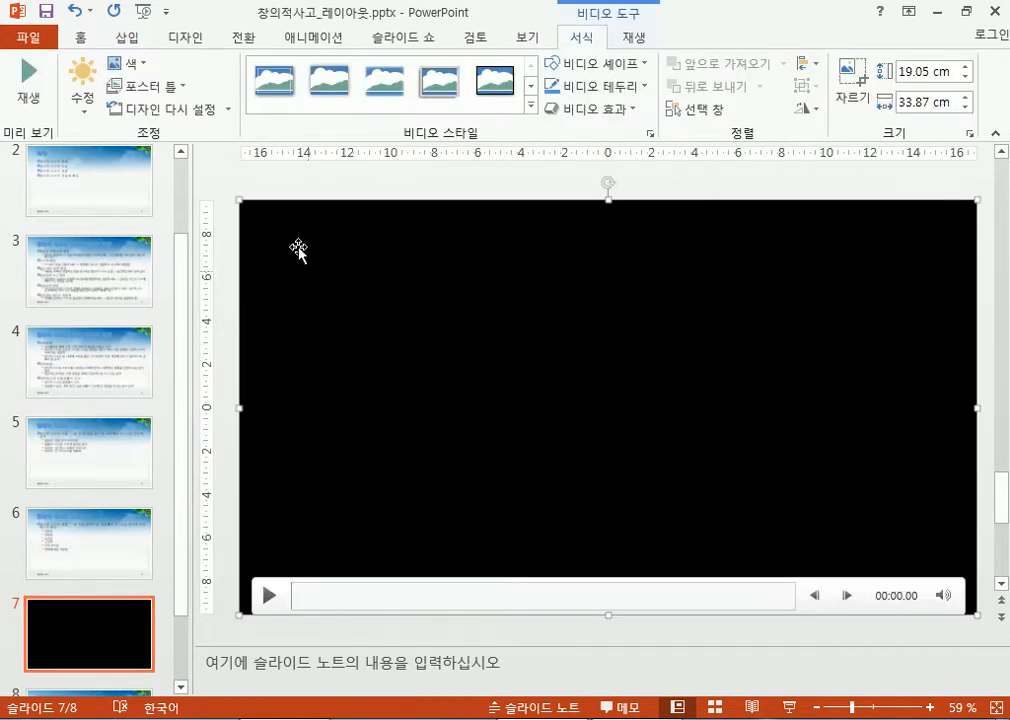
Shrink the video to about 12.58 cm high and 22.36 cm wide, place it near the slide's centre, and briefly preview its playback
{"action": "left_click_drag", "start_coordinate": [977, 200], "coordinate": [727, 340]}
{"action": "left_click_drag", "start_coordinate": [556, 397], "coordinate": [722, 309]}
{"action": "left_click_drag", "start_coordinate": [628, 368], "coordinate": [576, 372]}
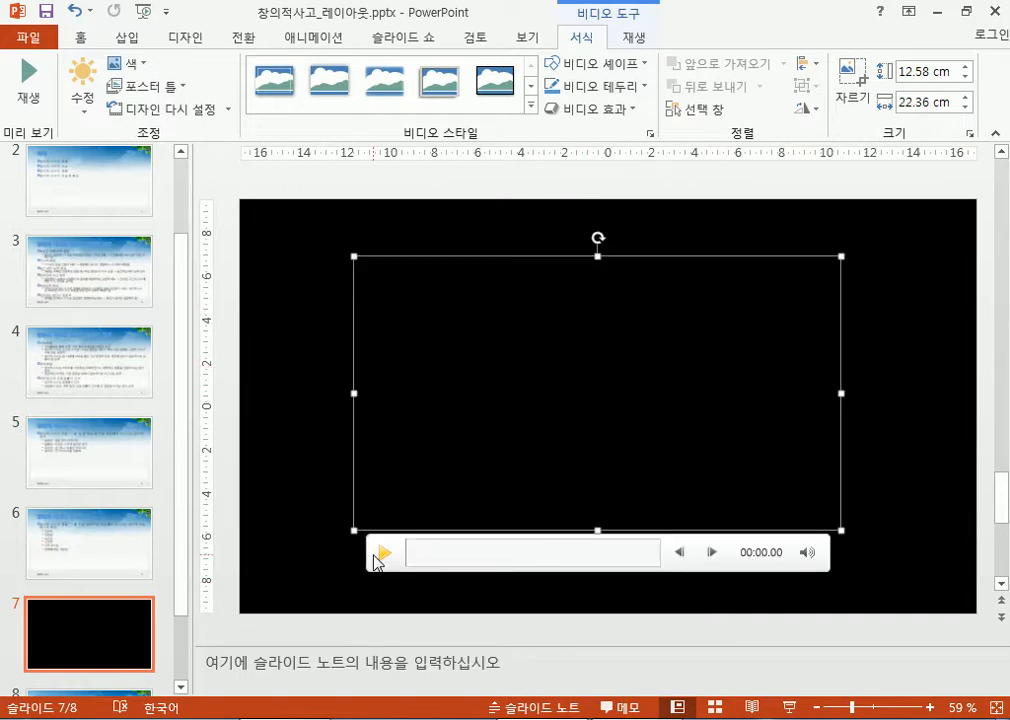
{"action": "key", "text": "alt+p"}
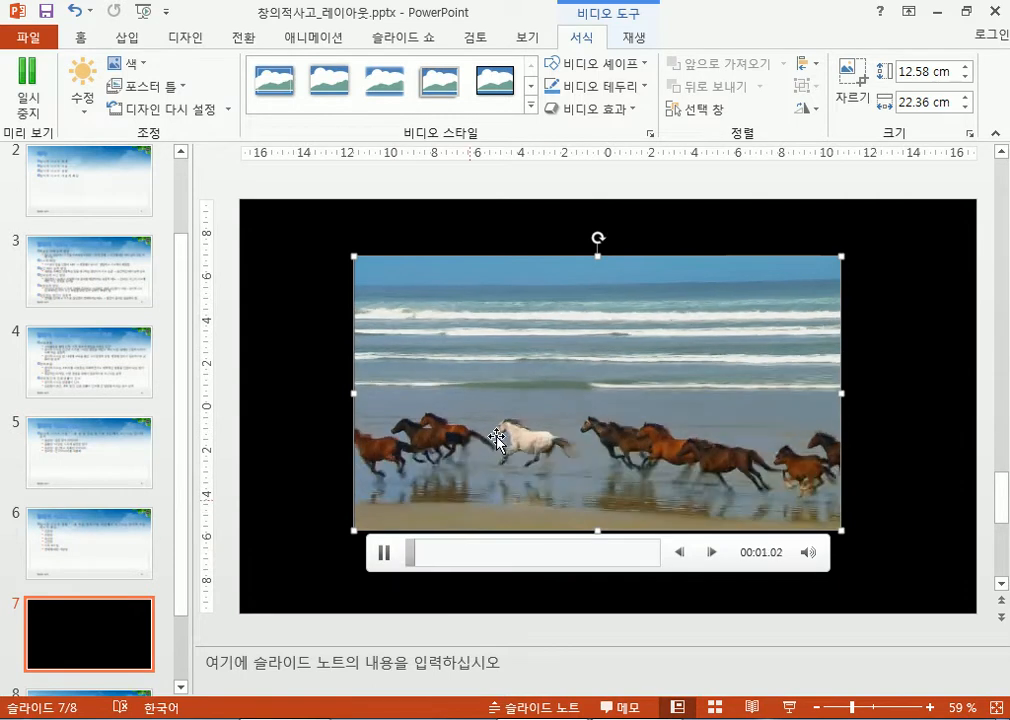
{"action": "left_click", "coordinate": [383, 552]}
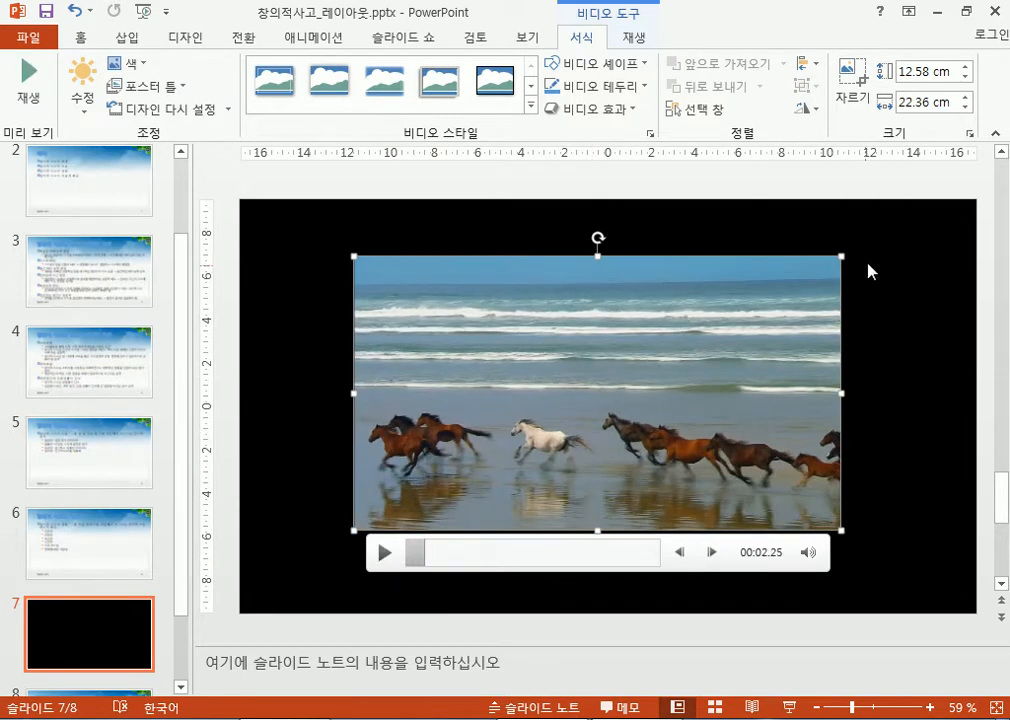
Undo the resizing and repositioning of the video on slide 7
{"action": "left_click", "coordinate": [895, 300]}
{"action": "left_click", "coordinate": [602, 374]}
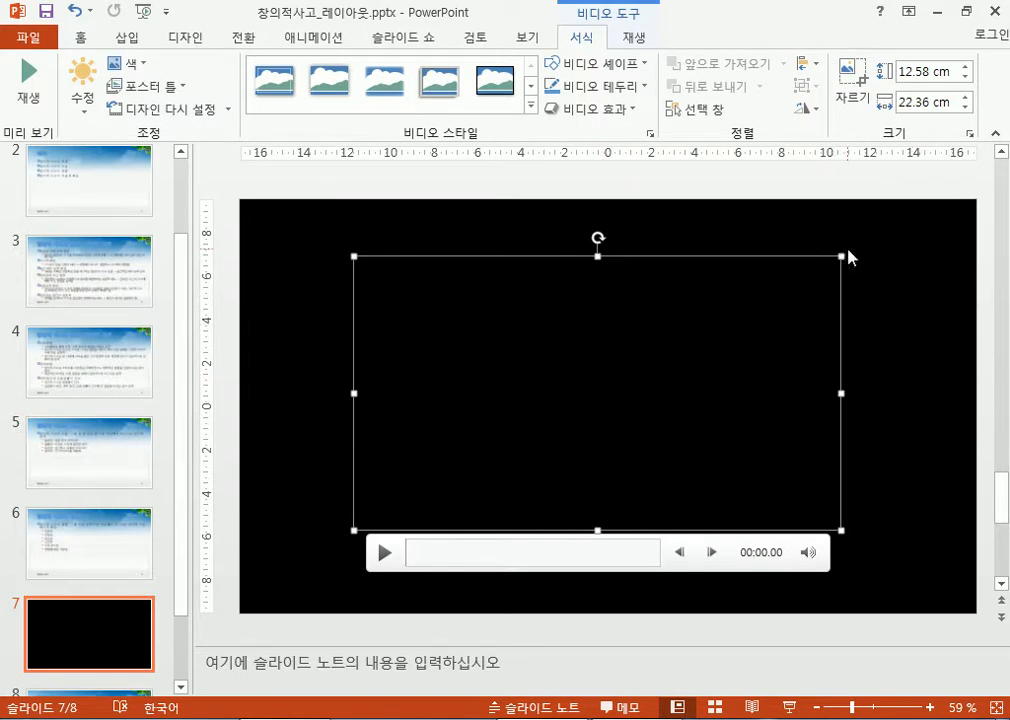
{"action": "key", "text": "ctrl+z"}
{"action": "key", "text": "ctrl+z"}
{"action": "key", "text": "ctrl+z"}
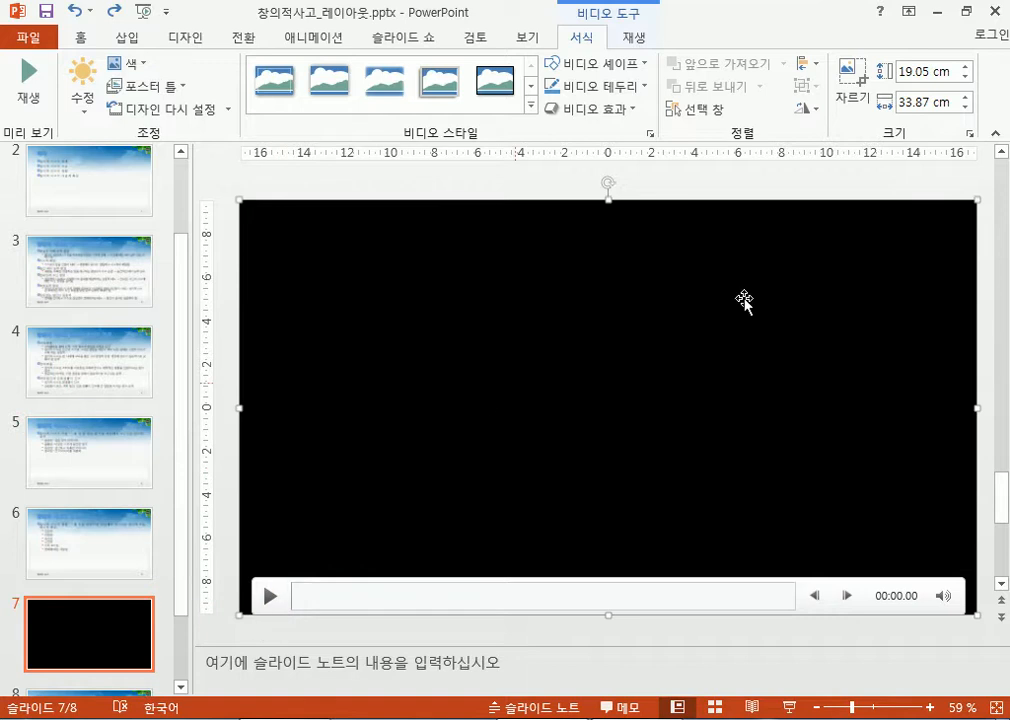
Shrink the video to about 5.9 cm high and 10.49 cm wide, move it to the slide's upper right, and toggle undo and redo repeatedly
{"action": "left_click_drag", "start_coordinate": [955, 210], "coordinate": [723, 341]}
{"action": "left_click_drag", "start_coordinate": [625, 393], "coordinate": [757, 325]}
{"action": "key", "text": "ctrl+z"}
{"action": "key", "text": "ctrl+y"}
{"action": "key", "text": "ctrl+z"}
{"action": "key", "text": "ctrl+y"}
{"action": "key", "text": "ctrl+z"}
{"action": "key", "text": "ctrl+y"}
{"action": "key", "text": "ctrl+z"}
{"action": "key", "text": "ctrl+y"}
{"action": "key", "text": "ctrl+z"}
{"action": "key", "text": "ctrl+y"}
{"action": "key", "text": "ctrl+z"}
{"action": "key", "text": "ctrl+y"}
{"action": "key", "text": "ctrl+z"}
{"action": "key", "text": "ctrl+y"}
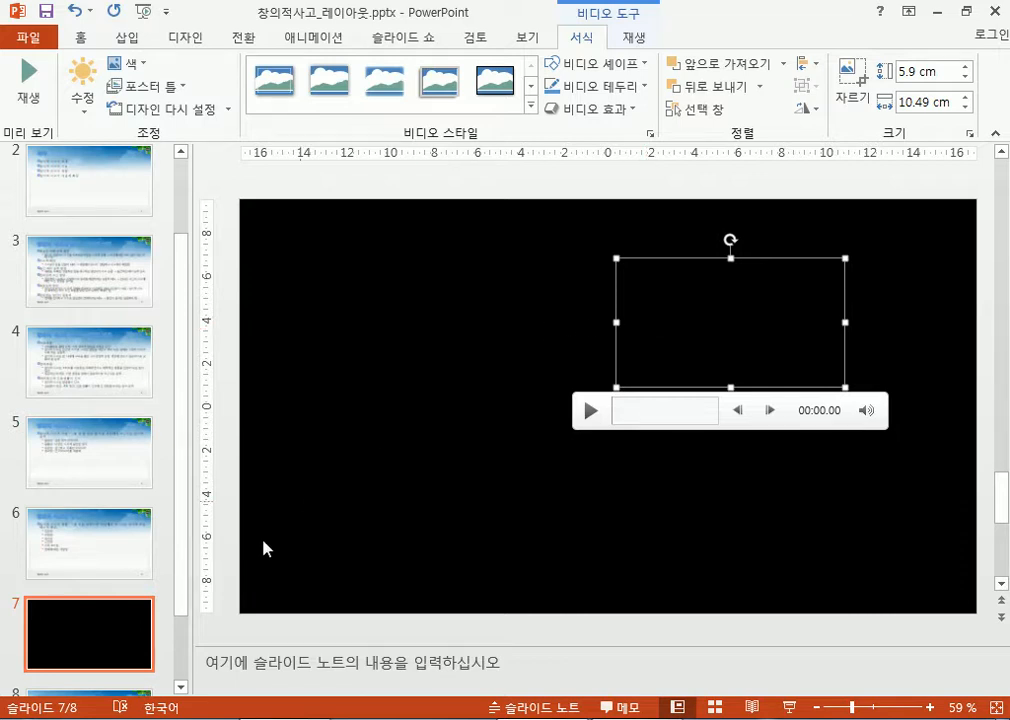
Delete the black slide 7 and insert a new slide with the 동영상 layout at the presentation's end
{"action": "right_click", "coordinate": [97, 616]}
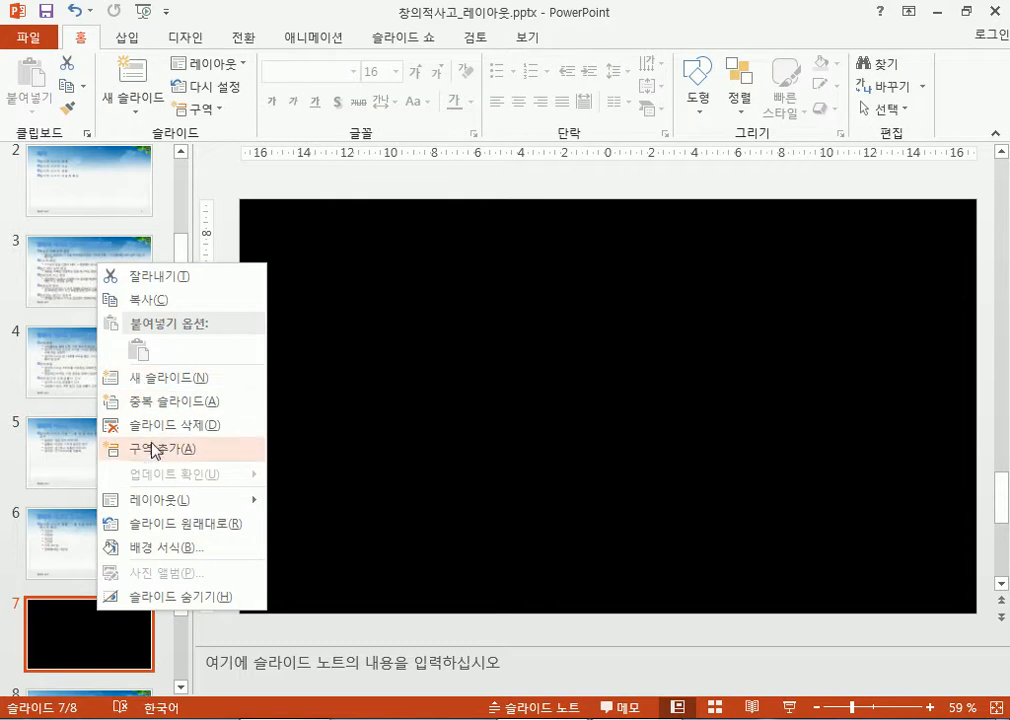
{"action": "left_click", "coordinate": [157, 427]}
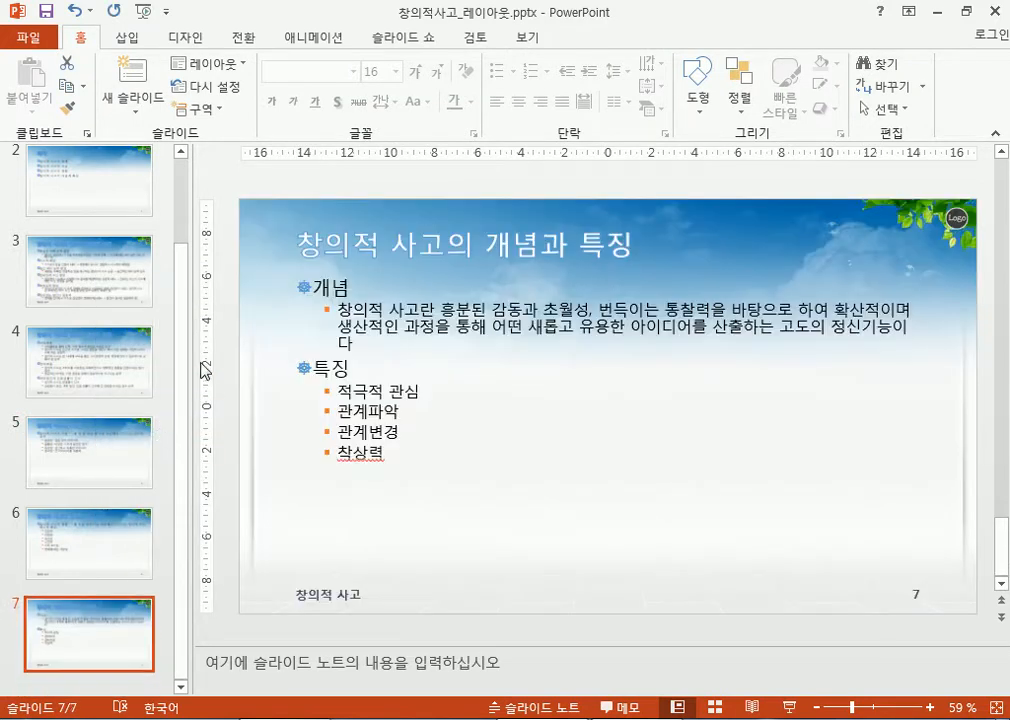
{"action": "left_click", "coordinate": [128, 104]}
{"action": "left_click", "coordinate": [368, 172]}
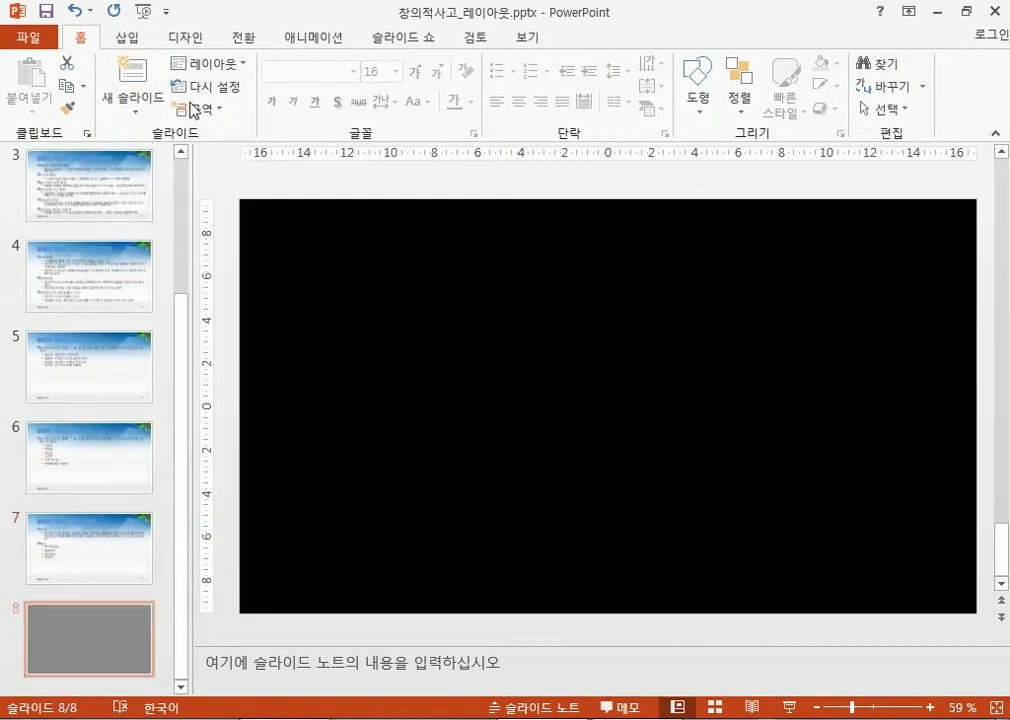
Start inserting a video from the computer onto slide 8 and check the 비디오 library and the 내 비디오 folder
{"action": "left_click", "coordinate": [135, 42]}
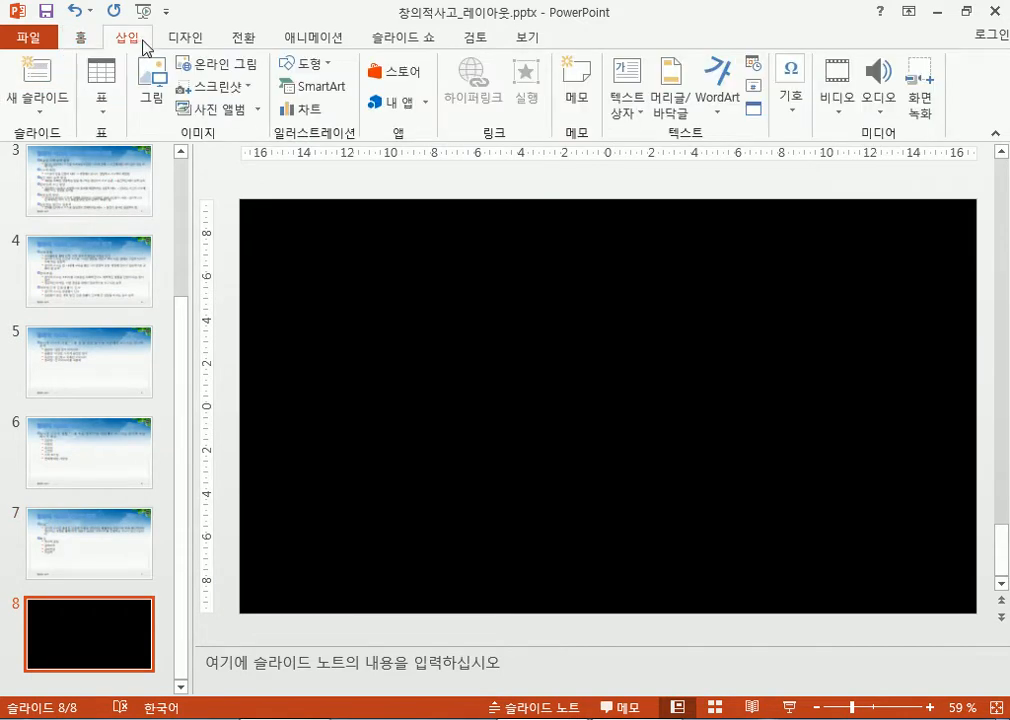
{"action": "left_click", "coordinate": [848, 106]}
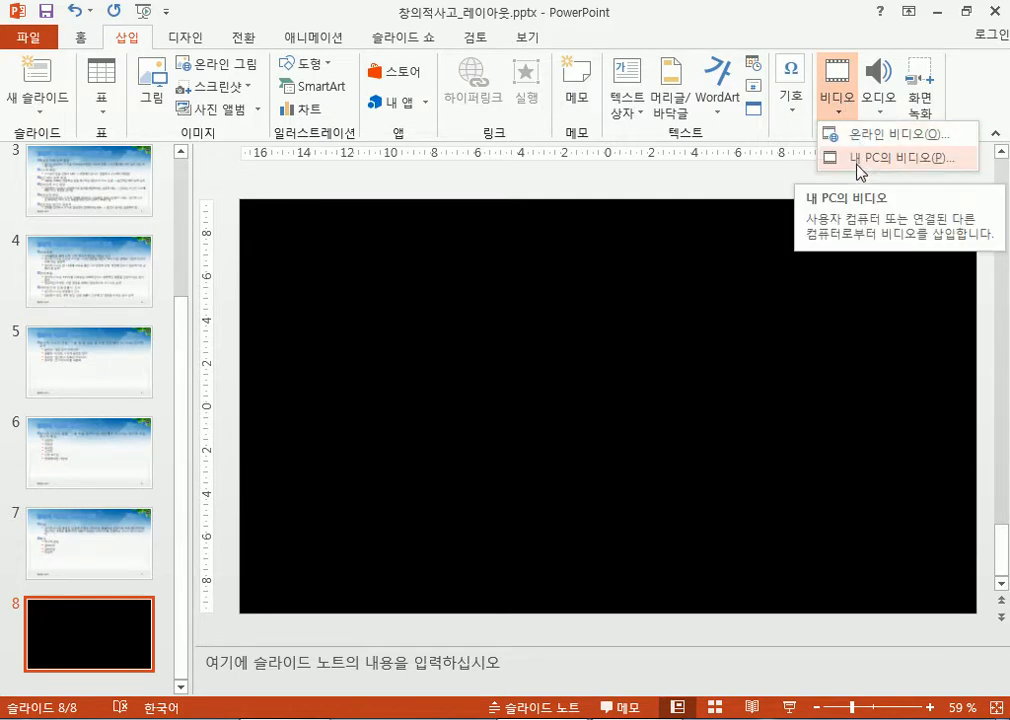
{"action": "left_click", "coordinate": [857, 158]}
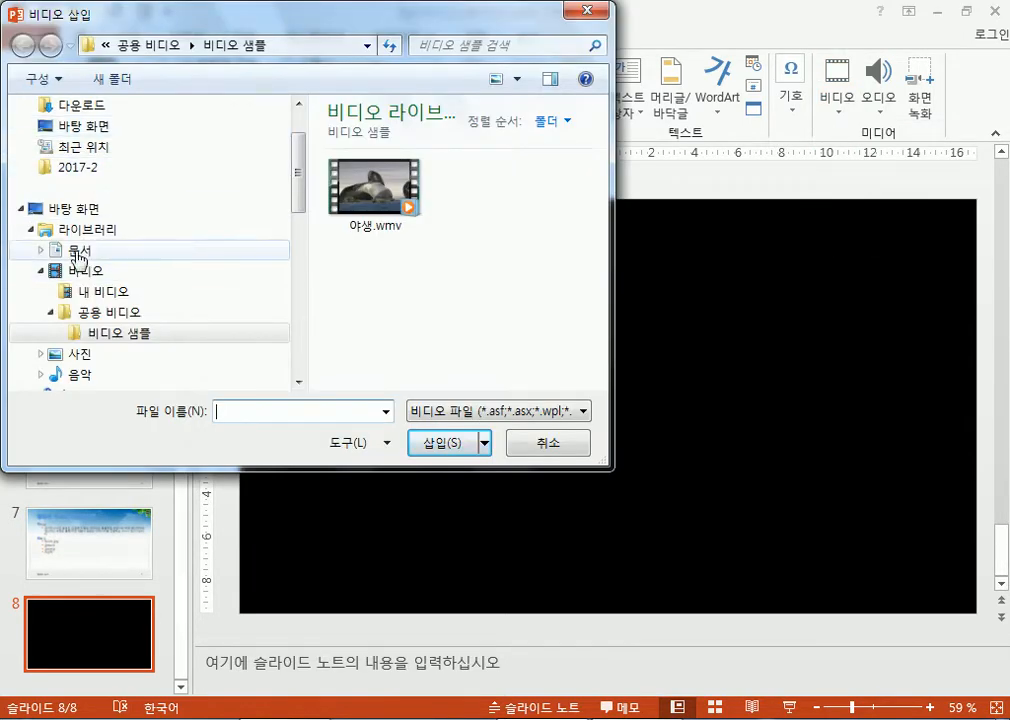
{"action": "left_click", "coordinate": [87, 273]}
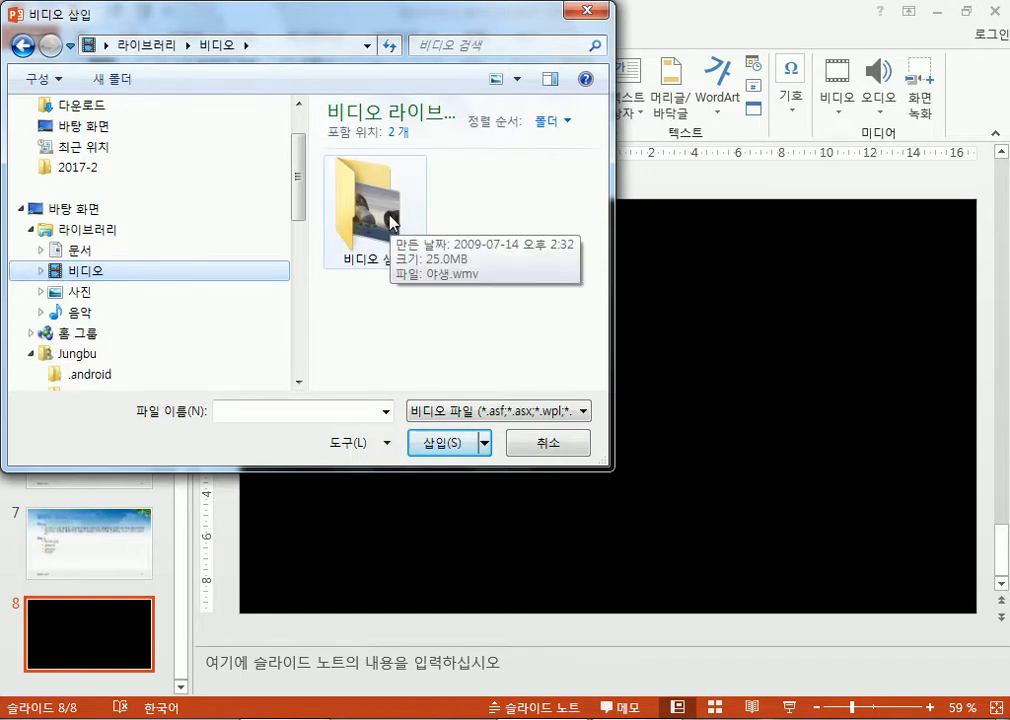
{"action": "scroll", "coordinate": [196, 257], "scroll_direction": "down", "scroll_amount": 4}
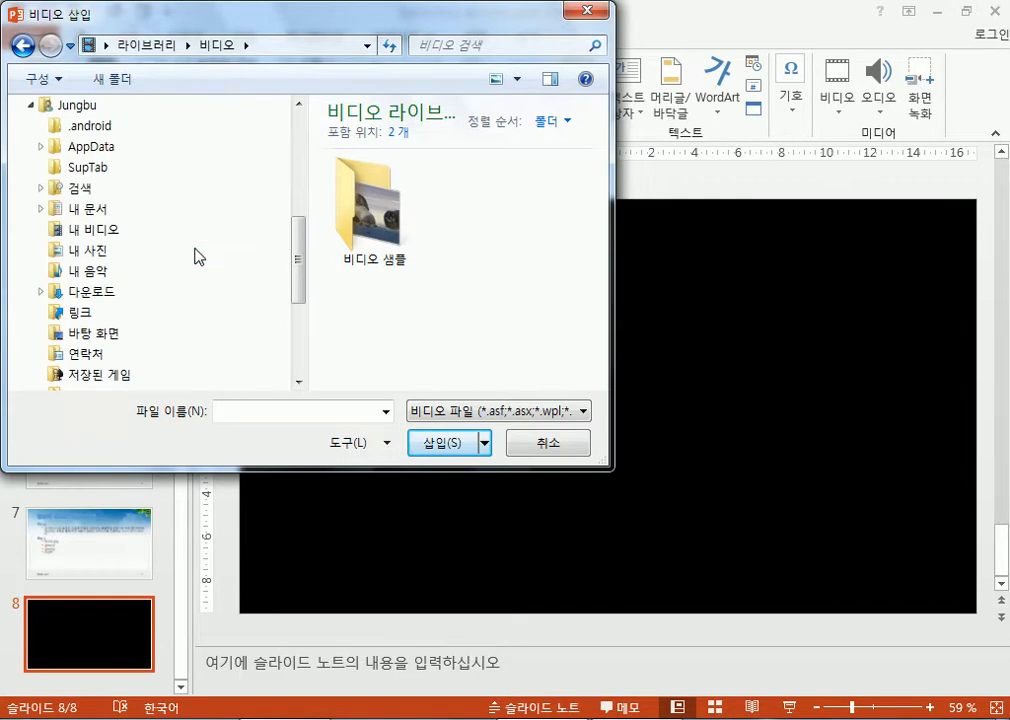
{"action": "left_click", "coordinate": [95, 232]}
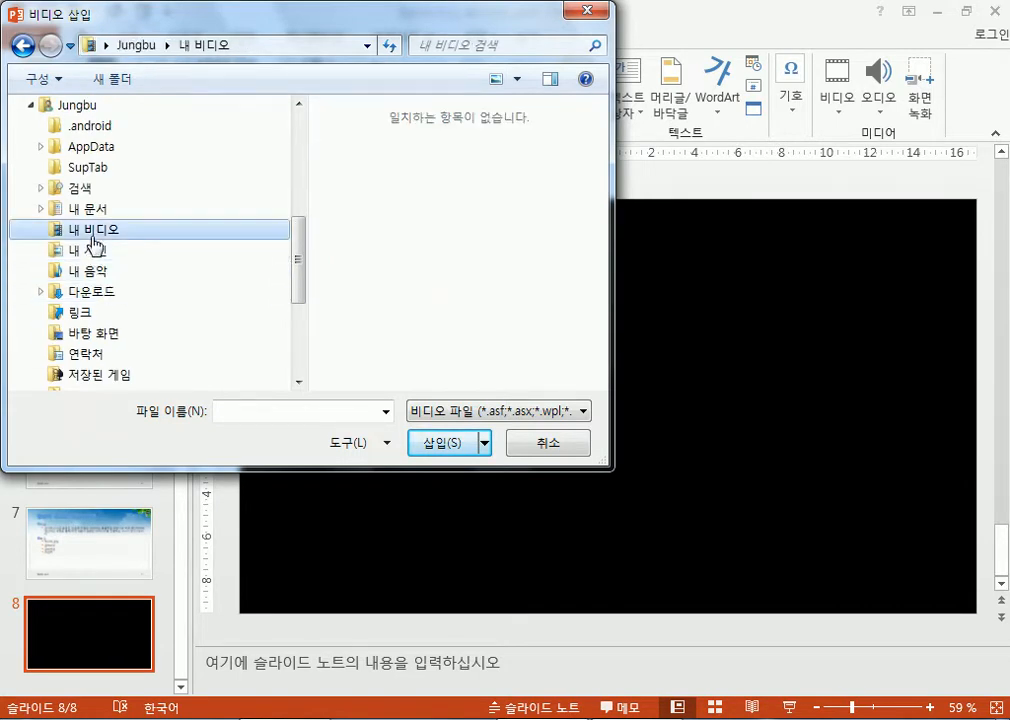
{"action": "scroll", "coordinate": [90, 243], "scroll_direction": "up", "scroll_amount": 1}
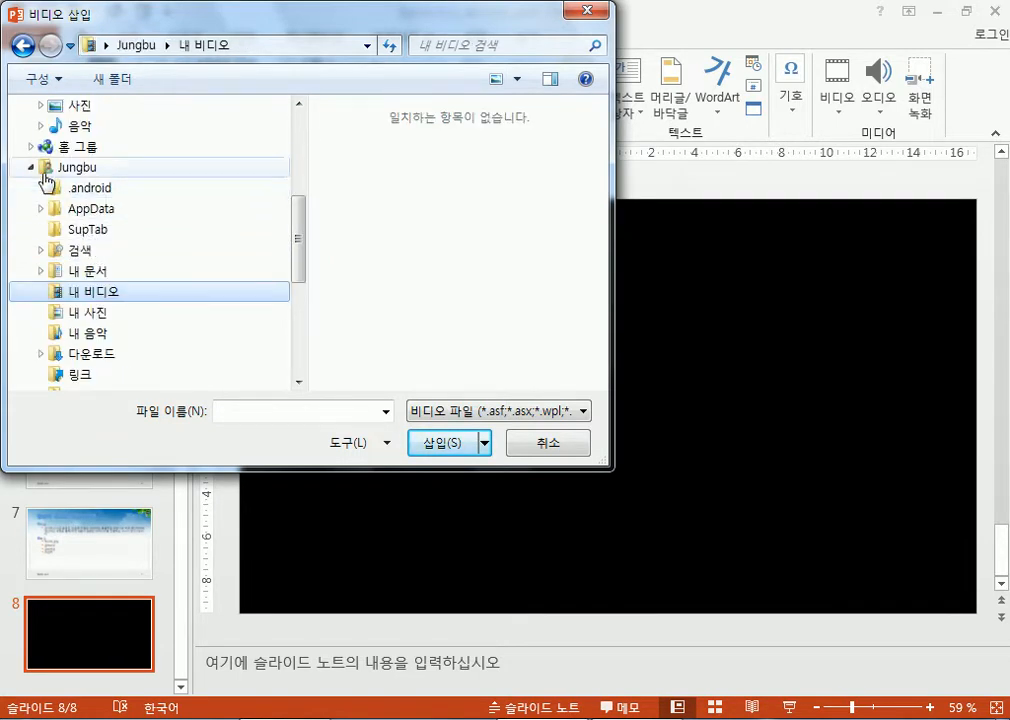
{"action": "left_click", "coordinate": [32, 170]}
{"action": "scroll", "coordinate": [66, 233], "scroll_direction": "up", "scroll_amount": 3}
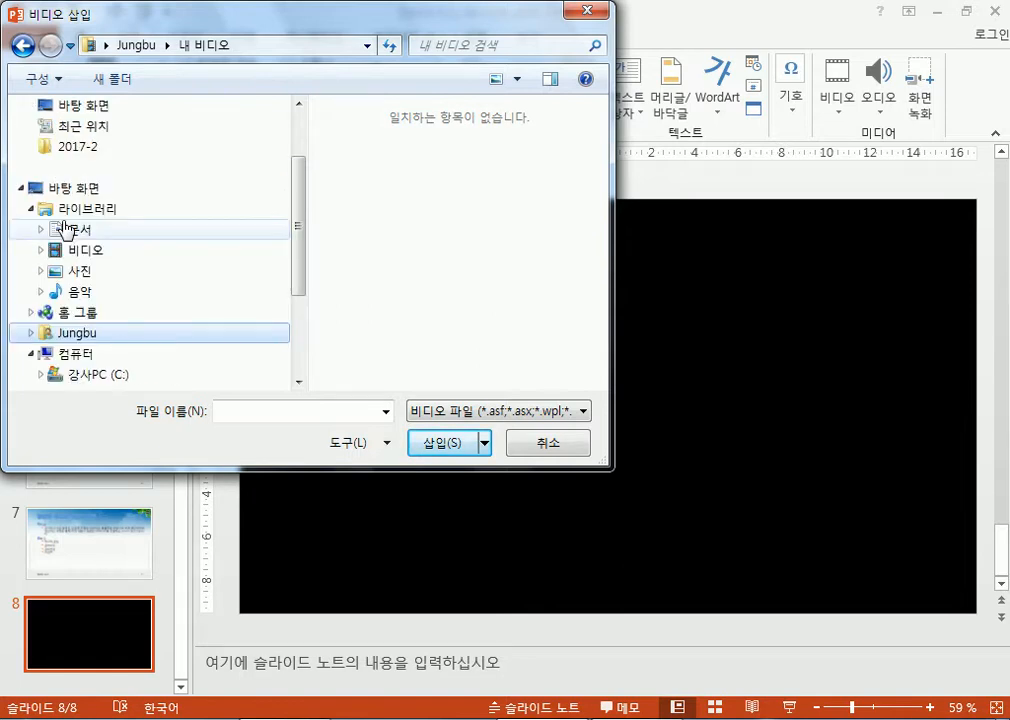
Insert 야생.wmv from the 비디오 샘플 folder of the 비디오 library onto slide 8 and leave the video selected
{"action": "left_click", "coordinate": [88, 210]}
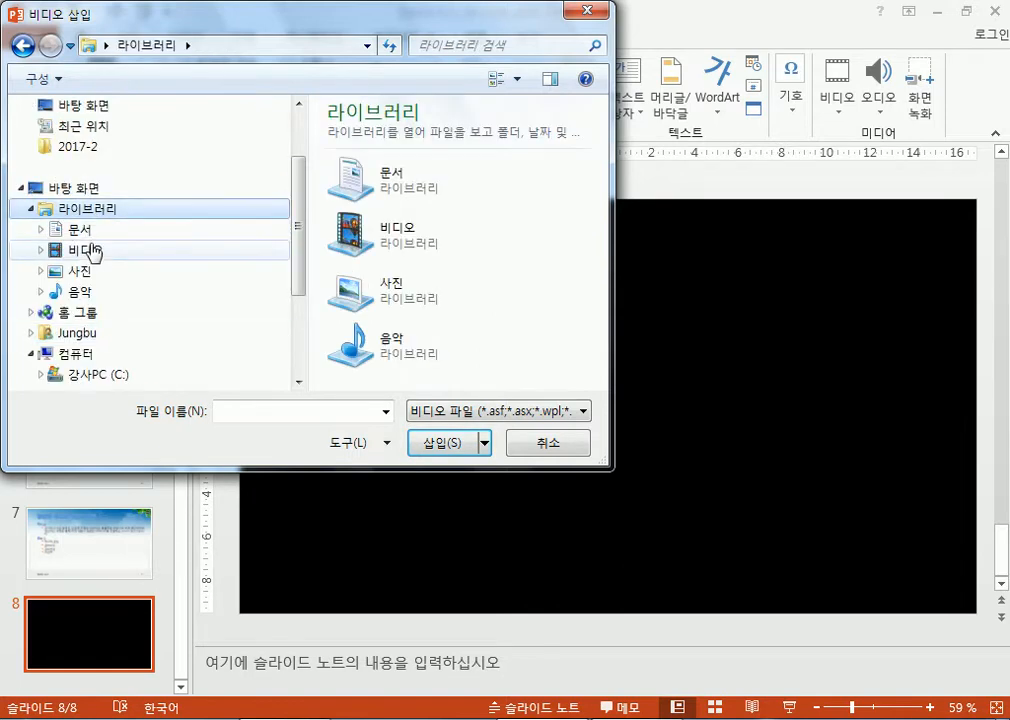
{"action": "left_click", "coordinate": [90, 252]}
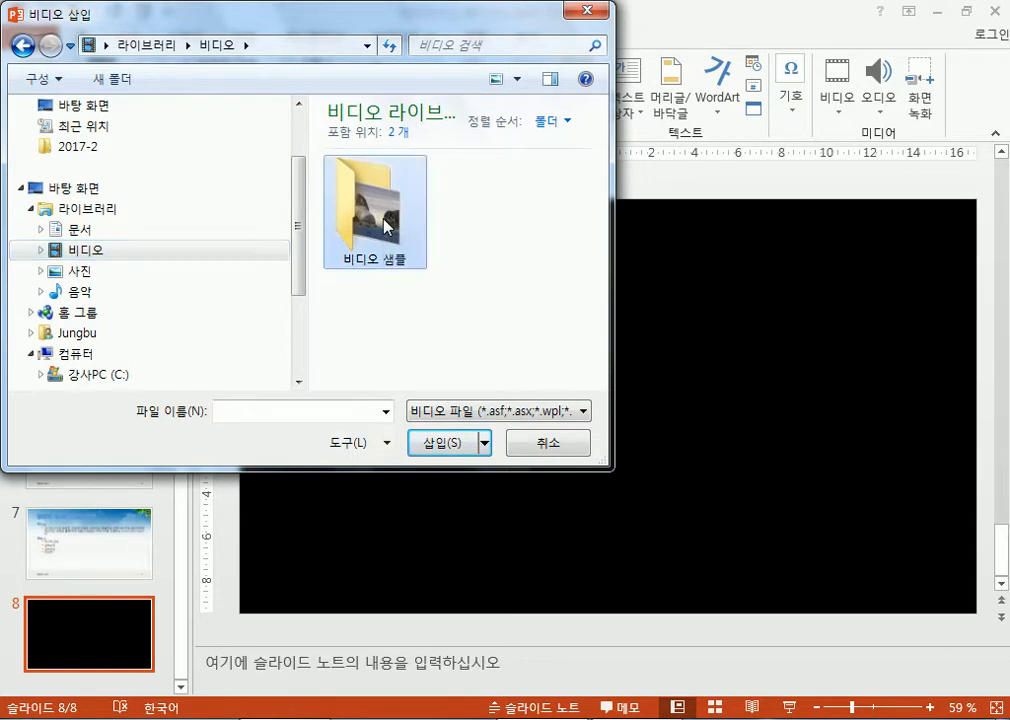
{"action": "double_click", "coordinate": [386, 226]}
{"action": "left_click", "coordinate": [388, 215]}
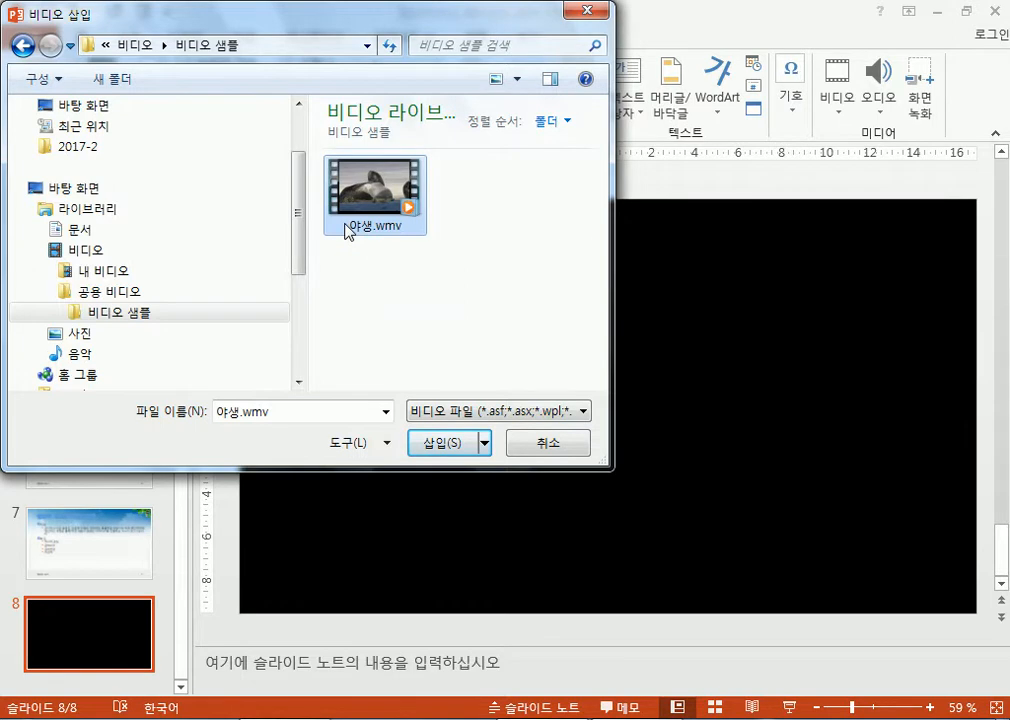
{"action": "left_click", "coordinate": [431, 443]}
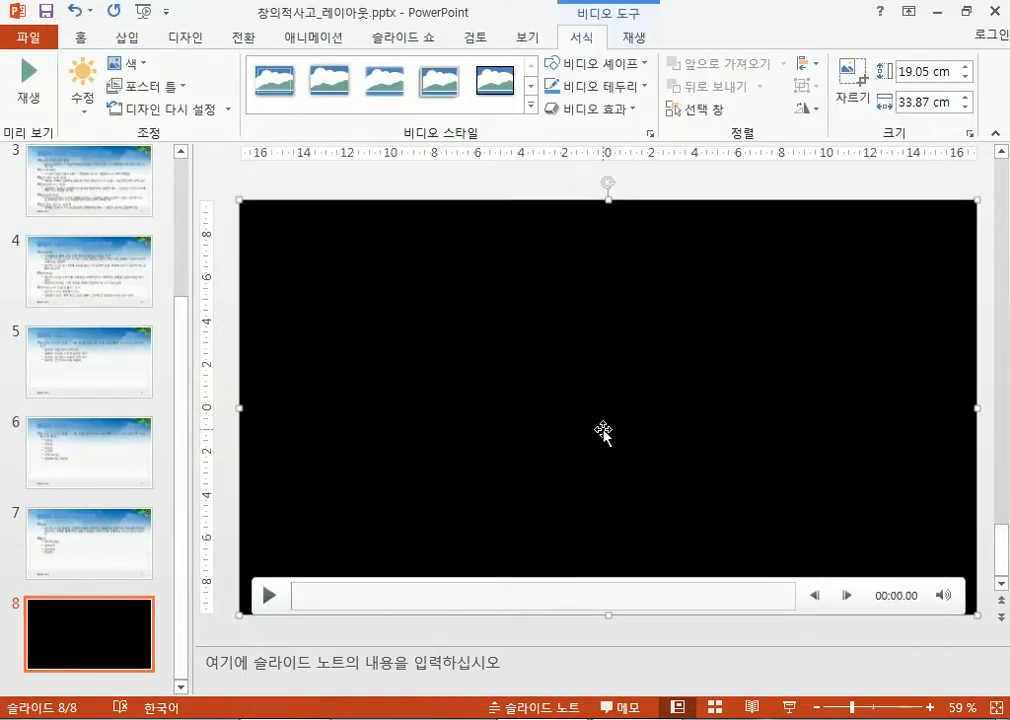
{"action": "left_click", "coordinate": [757, 178]}
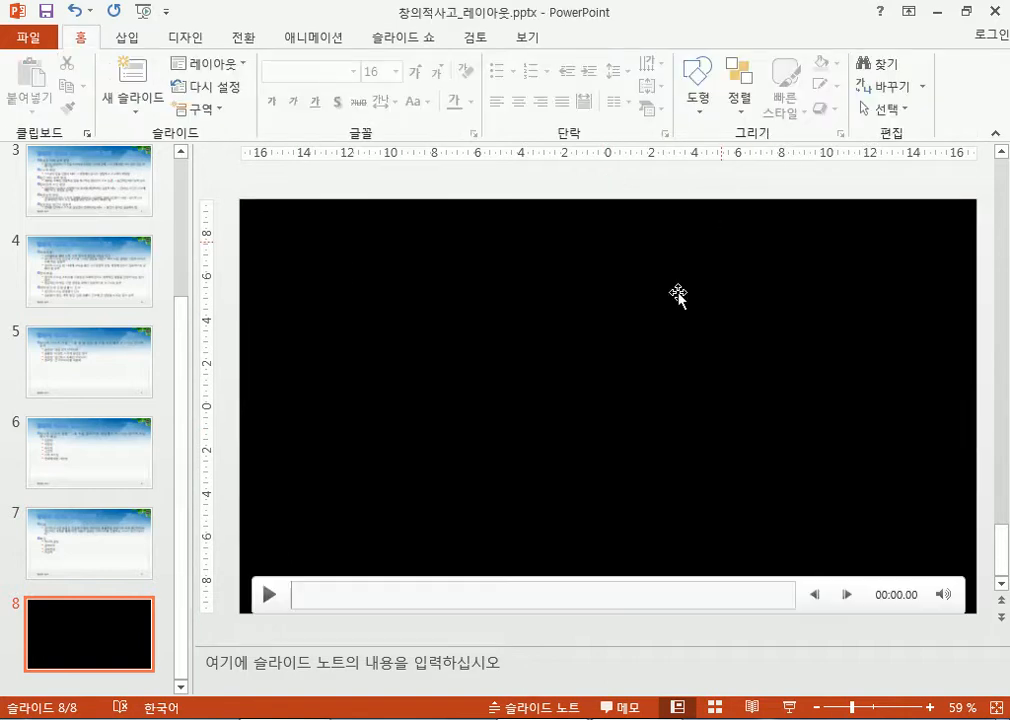
{"action": "left_click", "coordinate": [579, 333]}
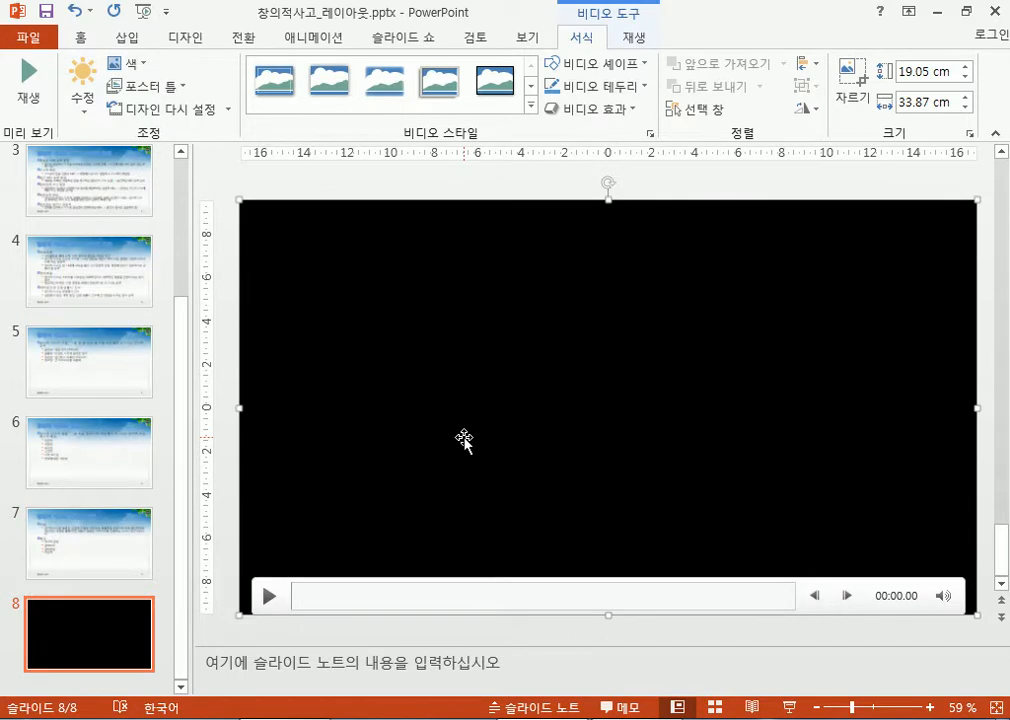
Open 창의적사고_다중마스터.pptx from the Section 4 예제파일 folder and look through its slides, including slides 2 and 4
{"action": "scroll", "coordinate": [464, 438], "scroll_direction": "up", "scroll_amount": 2}
{"action": "left_click", "coordinate": [40, 37]}
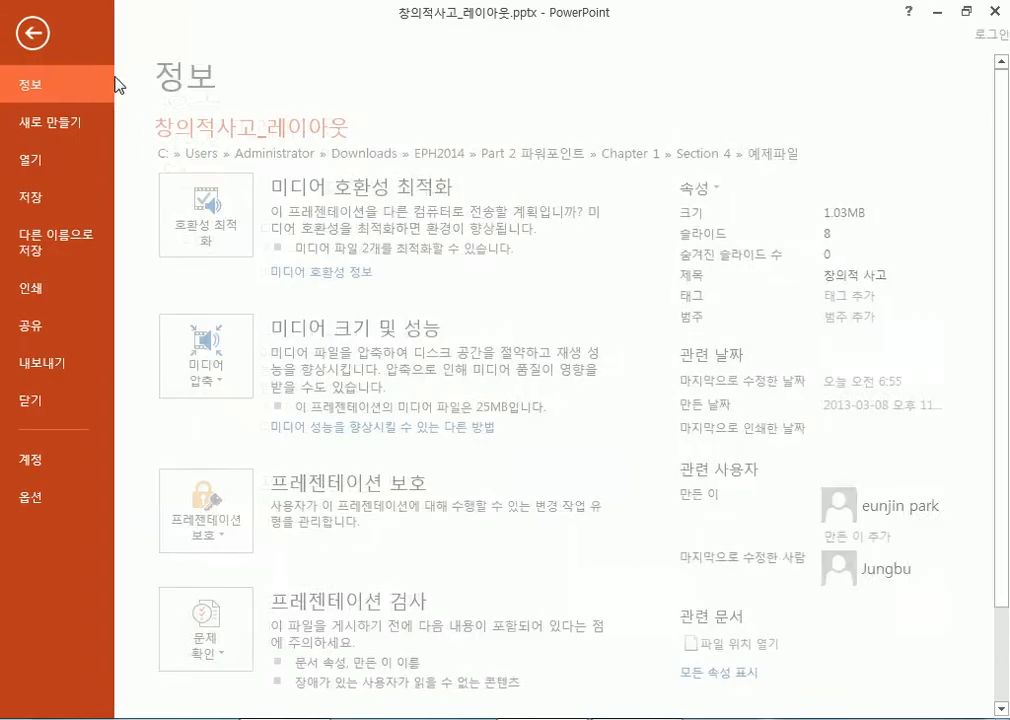
{"action": "left_click", "coordinate": [57, 164]}
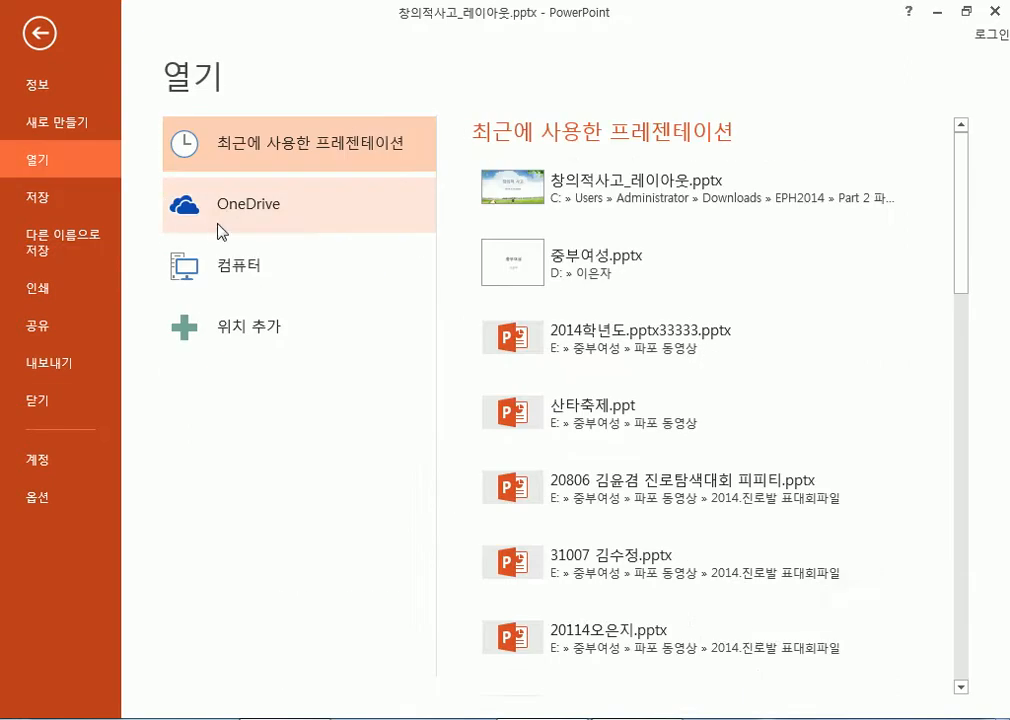
{"action": "left_click", "coordinate": [219, 280]}
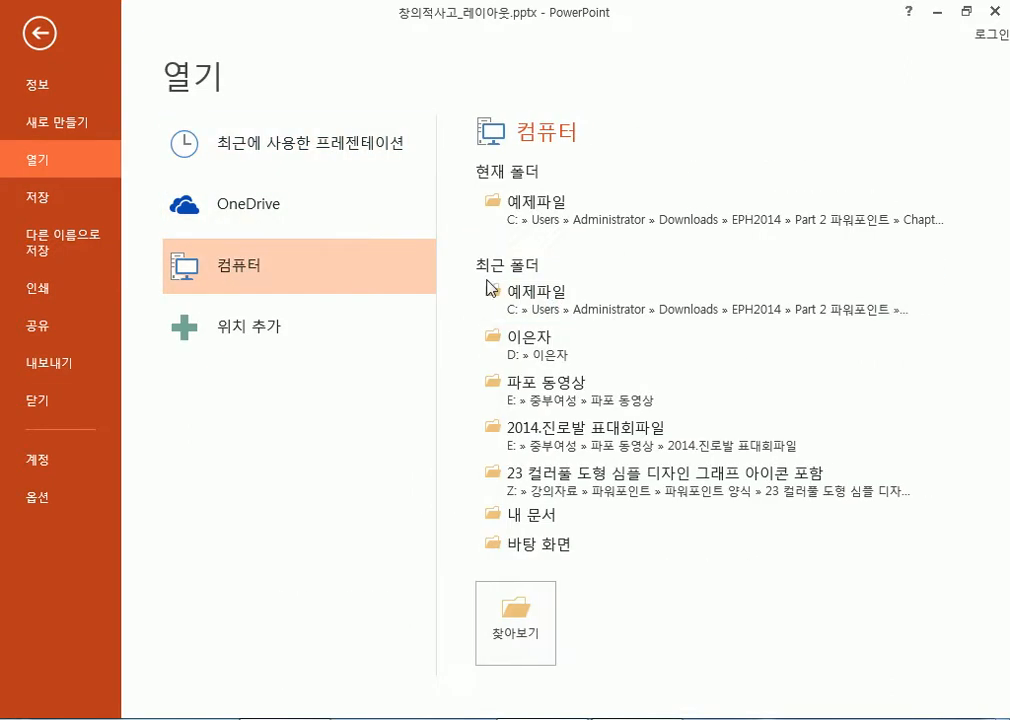
{"action": "left_click", "coordinate": [512, 610]}
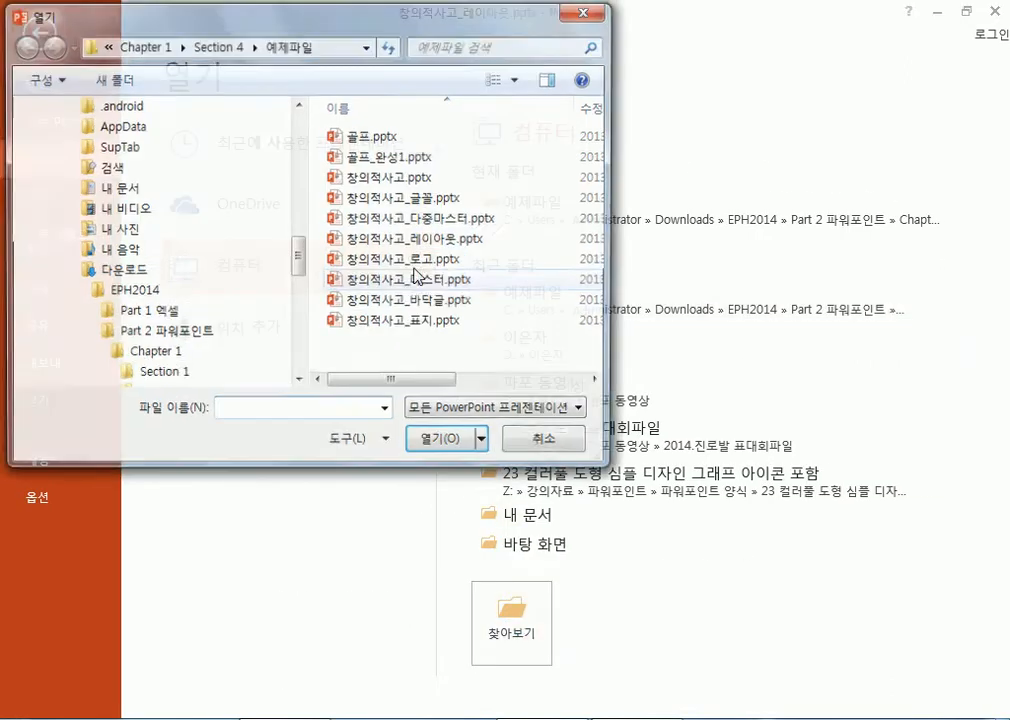
{"action": "double_click", "coordinate": [404, 222]}
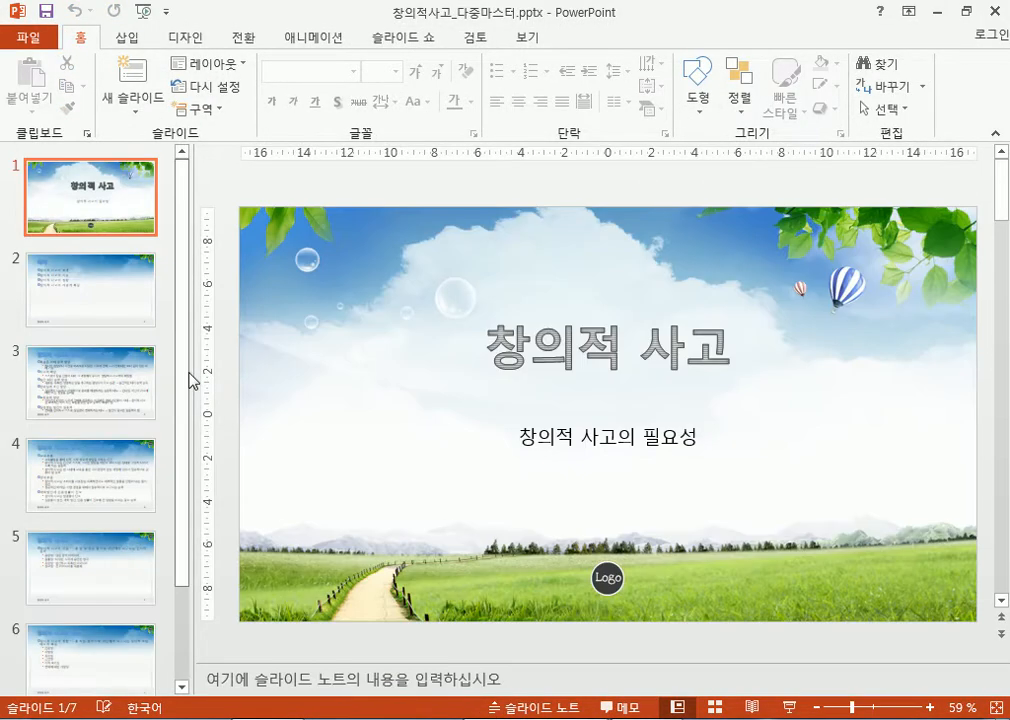
{"action": "scroll", "coordinate": [192, 392], "scroll_direction": "down", "scroll_amount": 2}
{"action": "scroll", "coordinate": [192, 392], "scroll_direction": "down", "scroll_amount": 4}
{"action": "scroll", "coordinate": [162, 413], "scroll_direction": "up", "scroll_amount": 4}
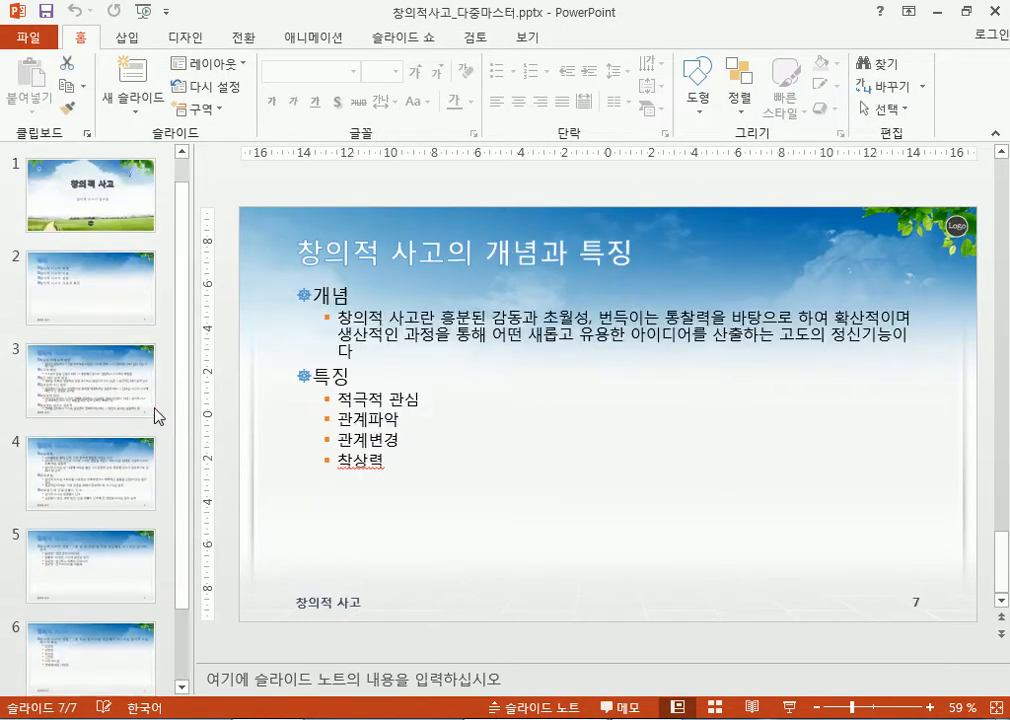
{"action": "left_click", "coordinate": [113, 305]}
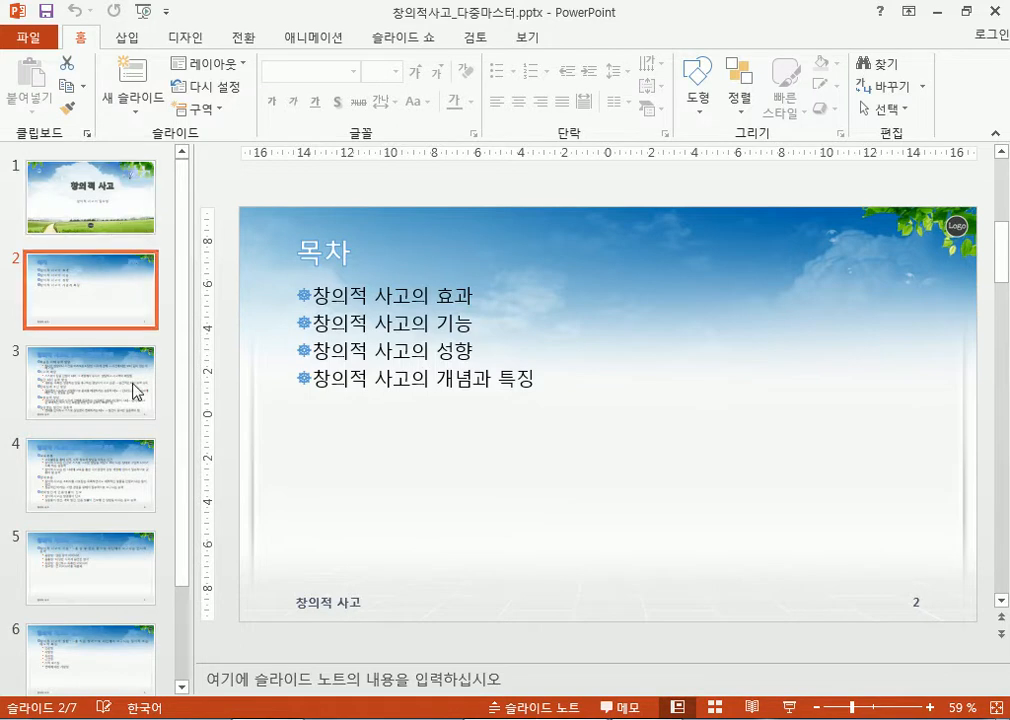
{"action": "left_click", "coordinate": [113, 470]}
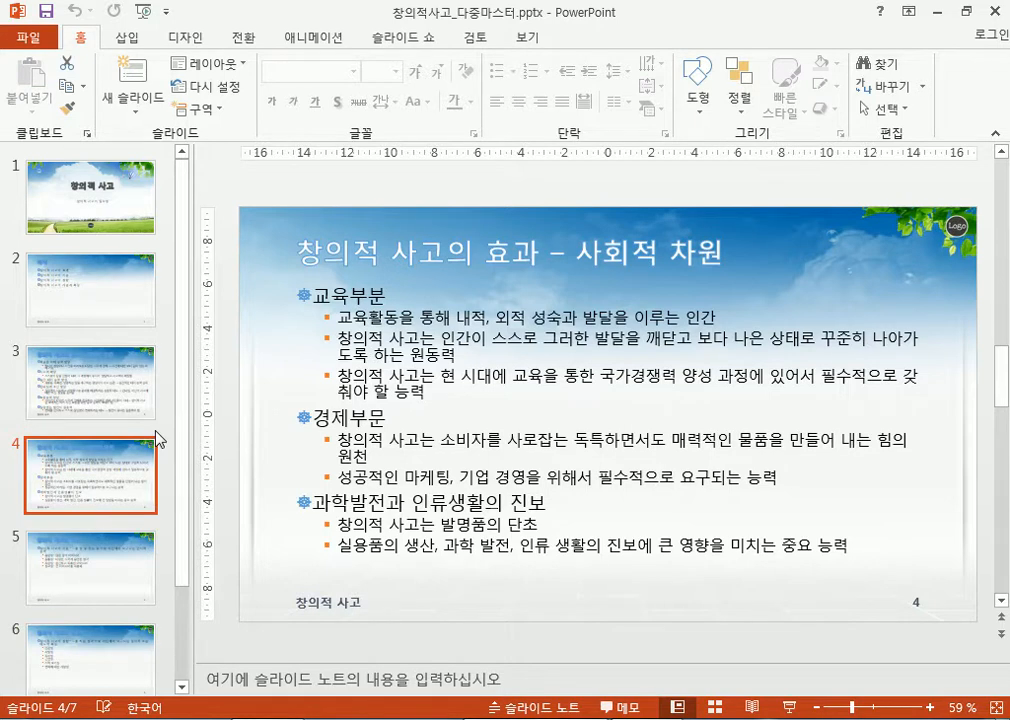
Look over the presentations in the Section 4 예제파일 folder without opening one
{"action": "left_click", "coordinate": [35, 40]}
{"action": "left_click", "coordinate": [55, 160]}
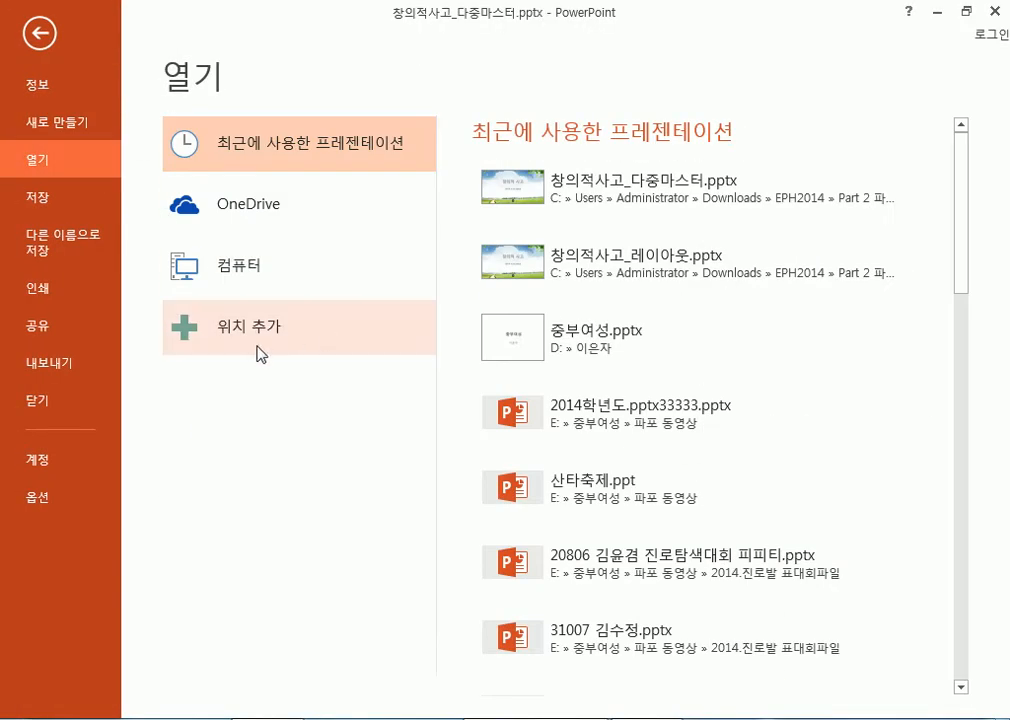
{"action": "left_click", "coordinate": [227, 279]}
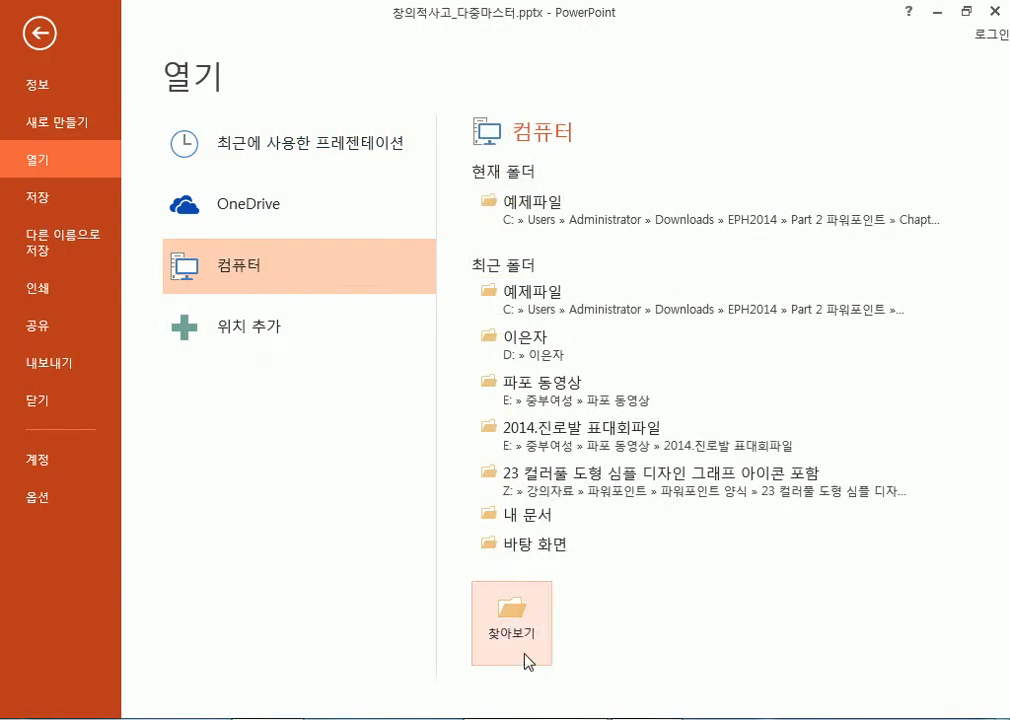
{"action": "left_click", "coordinate": [535, 630]}
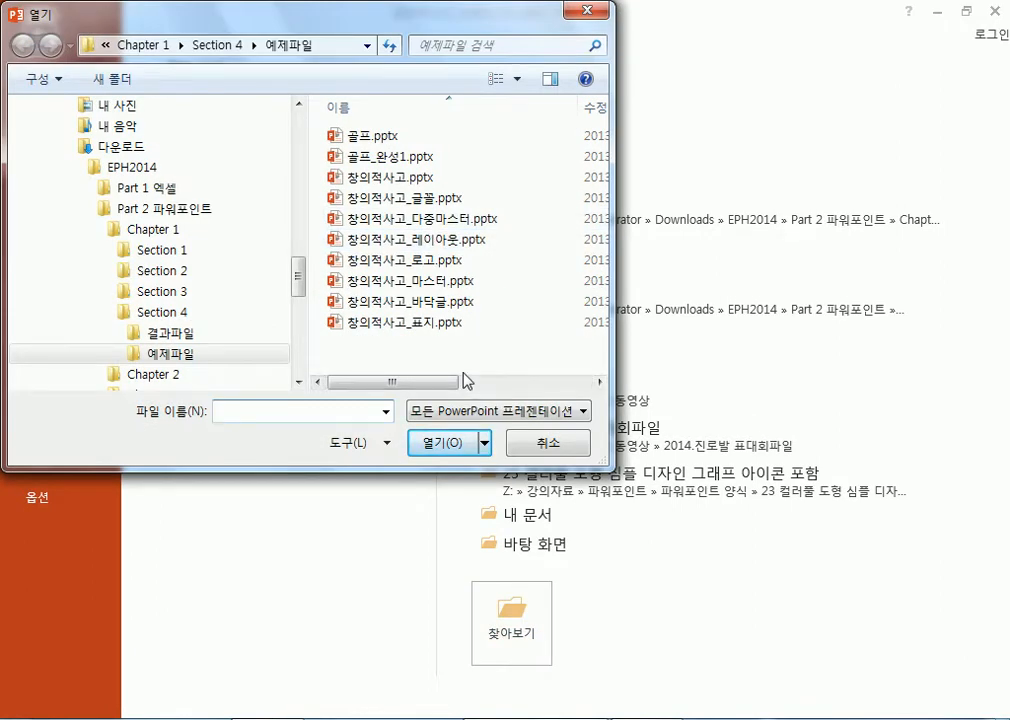
{"action": "left_click", "coordinate": [556, 449]}
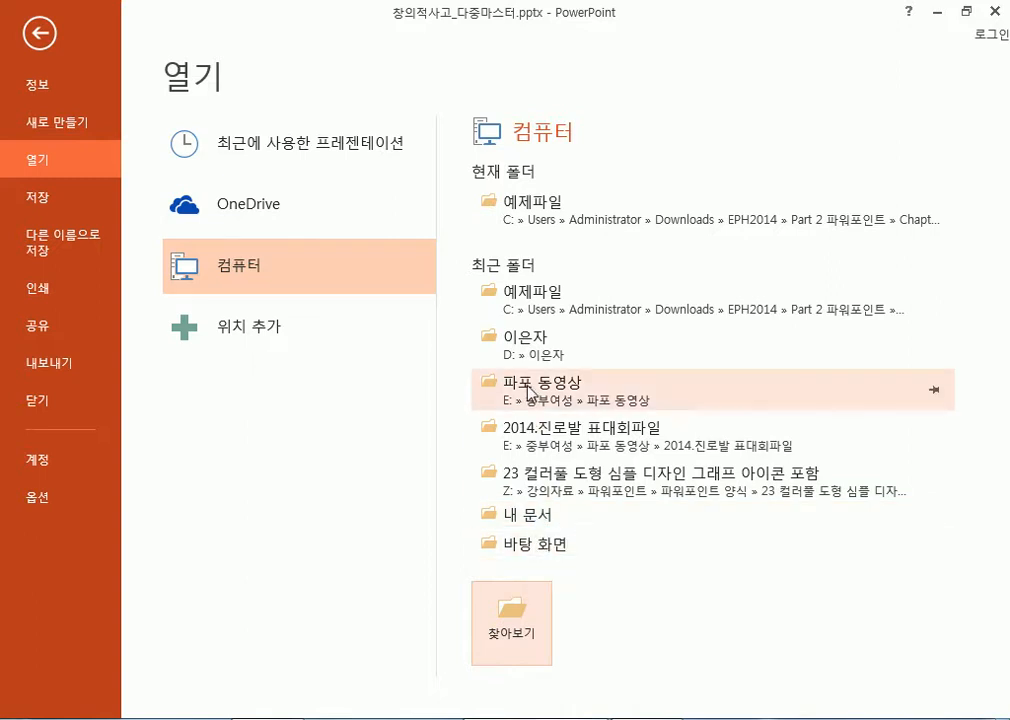
{"action": "left_click", "coordinate": [489, 340]}
{"action": "key", "text": "super+e"}
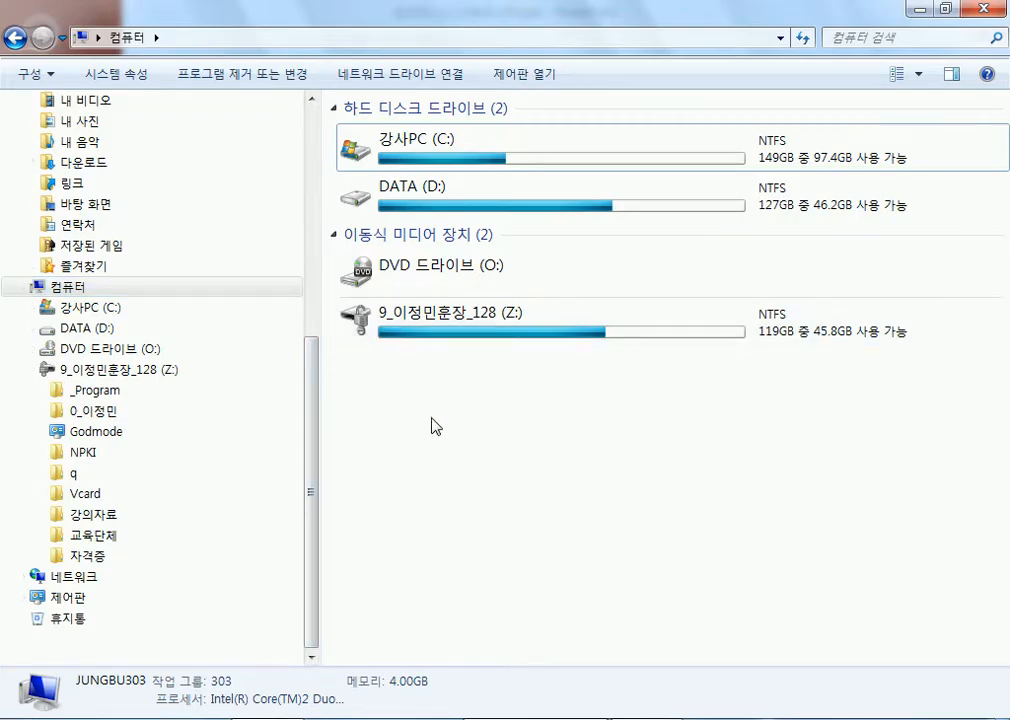
{"action": "left_click", "coordinate": [540, 719]}
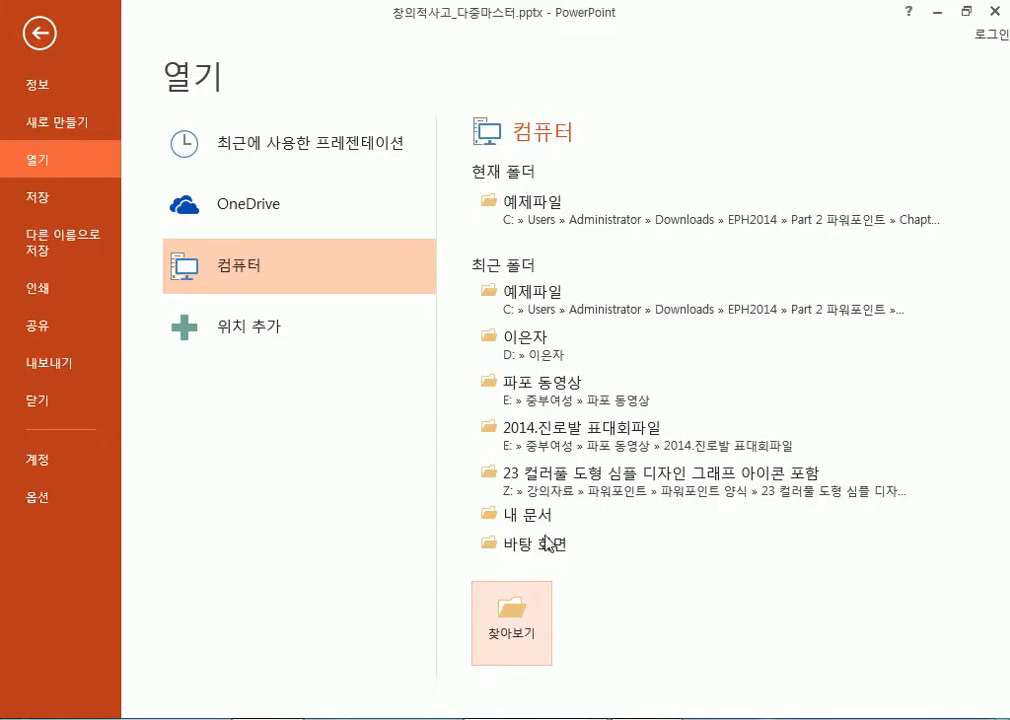
Check the presentations in the Chapter 2 Section 1 예제파일 folder and leave the file selection without opening one
{"action": "left_click", "coordinate": [584, 224]}
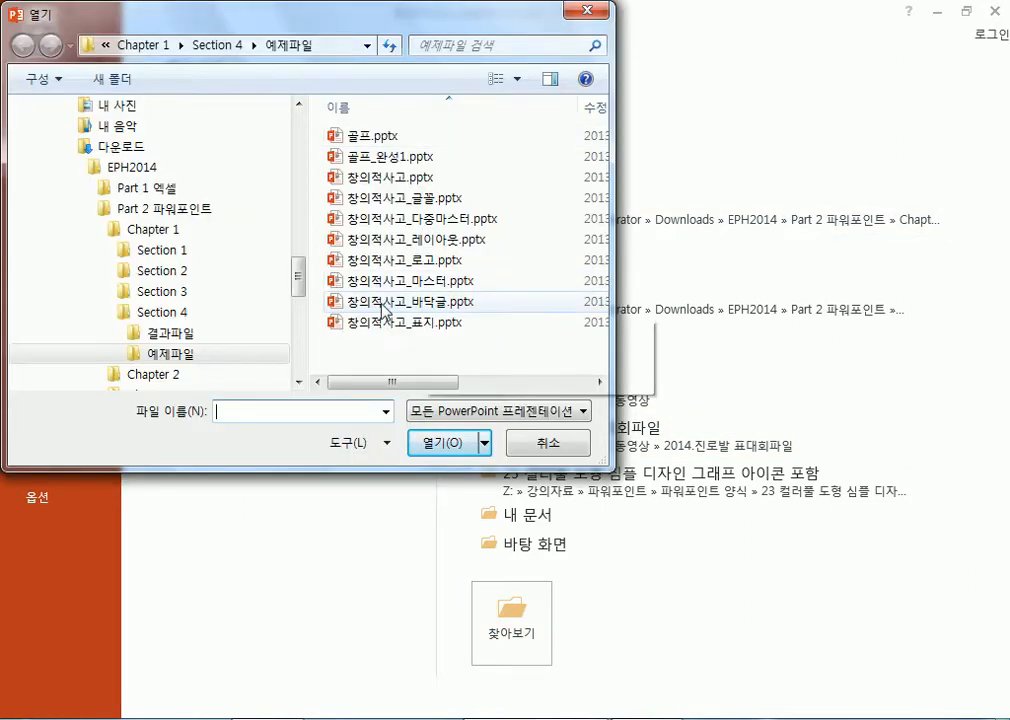
{"action": "left_click_drag", "start_coordinate": [297, 283], "coordinate": [298, 309]}
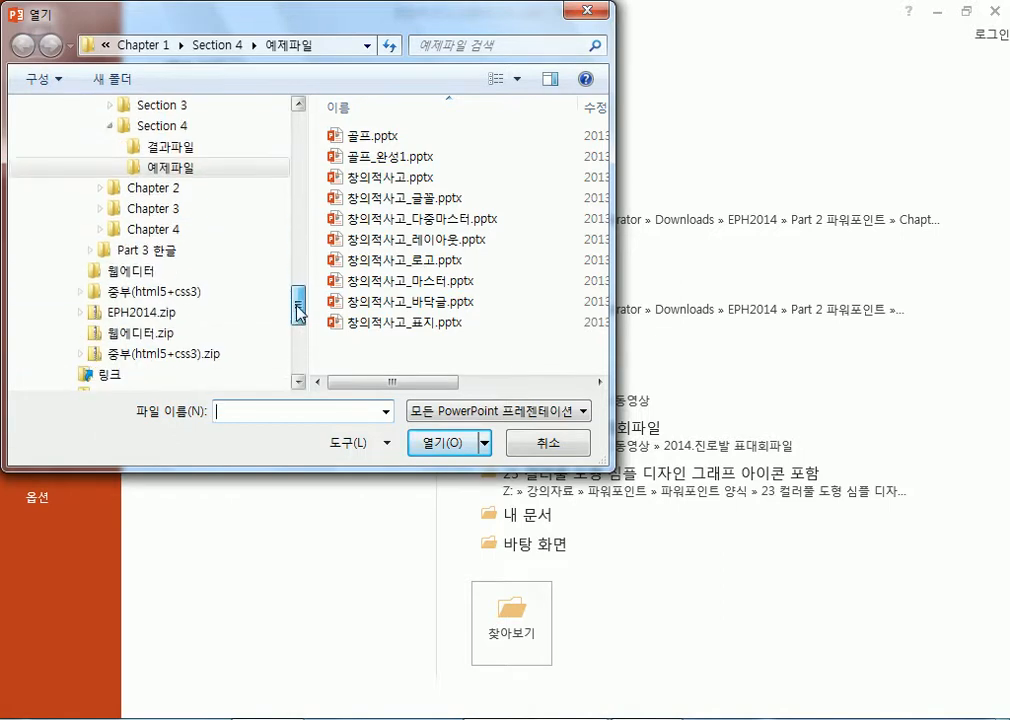
{"action": "left_click", "coordinate": [100, 188]}
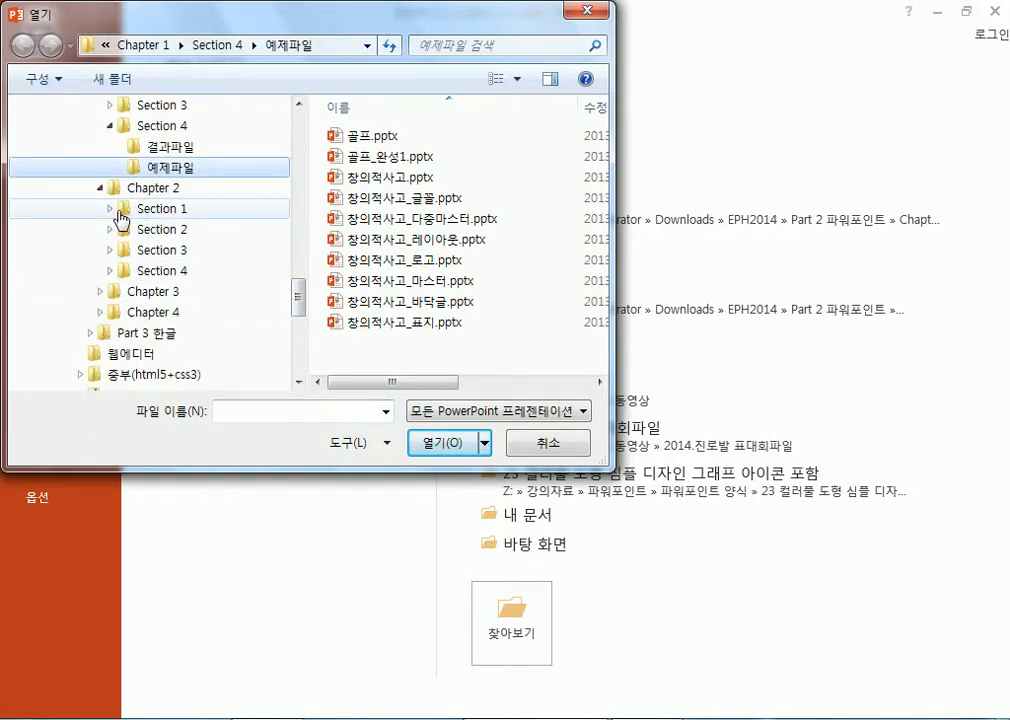
{"action": "left_click", "coordinate": [125, 212]}
{"action": "left_click", "coordinate": [162, 376]}
{"action": "left_click", "coordinate": [167, 254]}
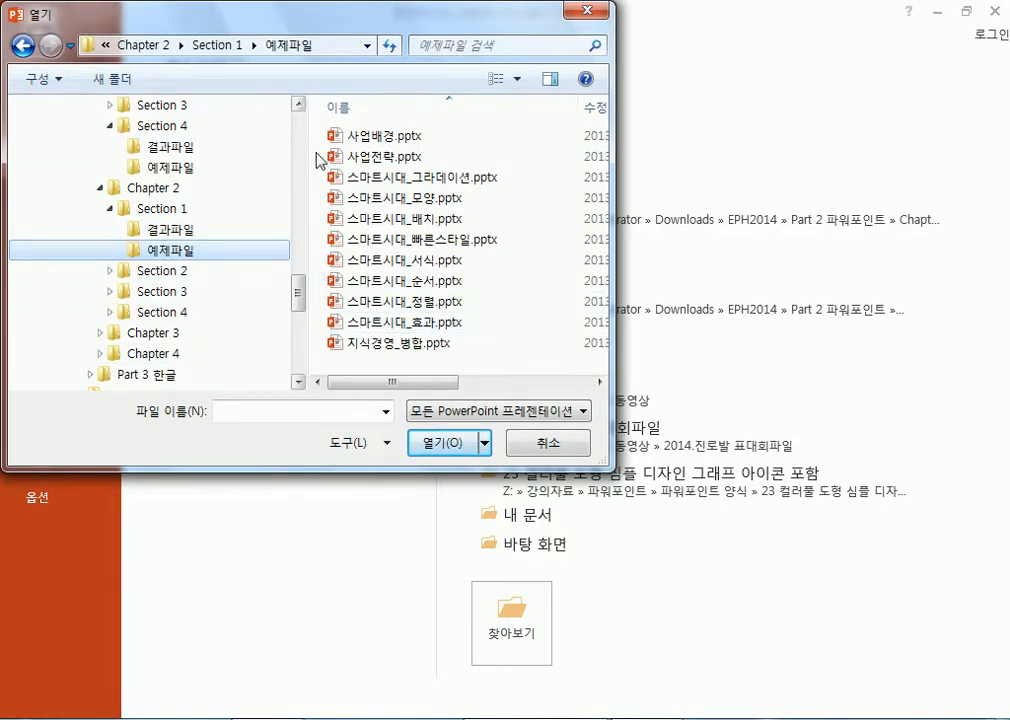
{"action": "left_click", "coordinate": [544, 443]}
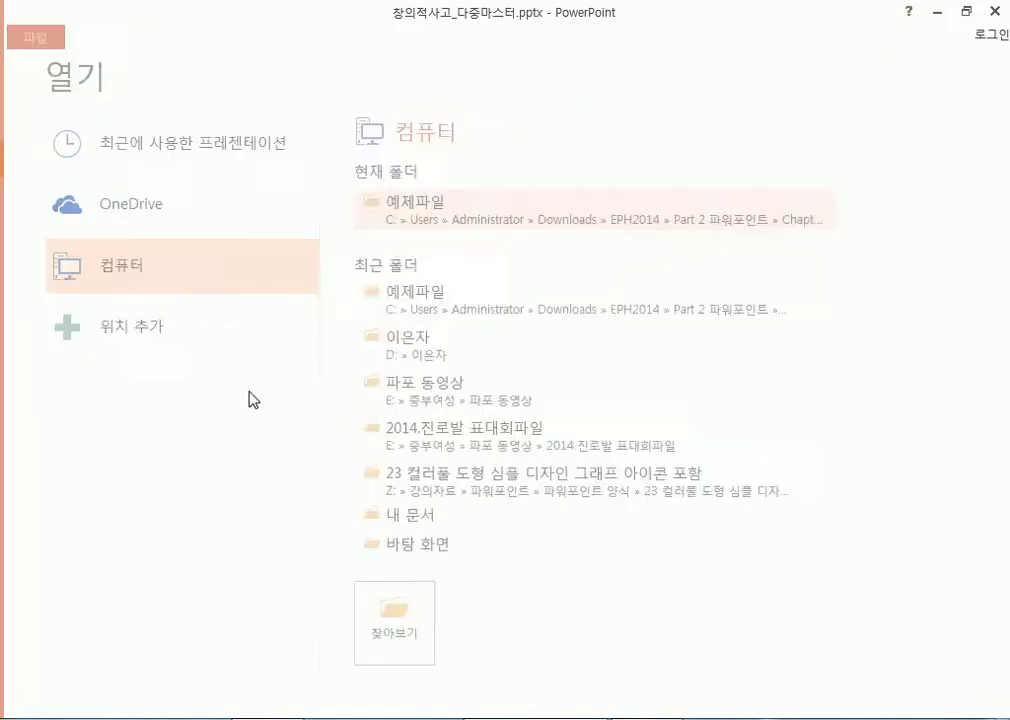
In Windows Explorer, go from 다운로드 to EPH2014, Part 2 파워포인트, Chapter 1, Section 4, 예제파일 and open 창의적사고_다중마스터.pptx
{"action": "key", "text": "super+e"}
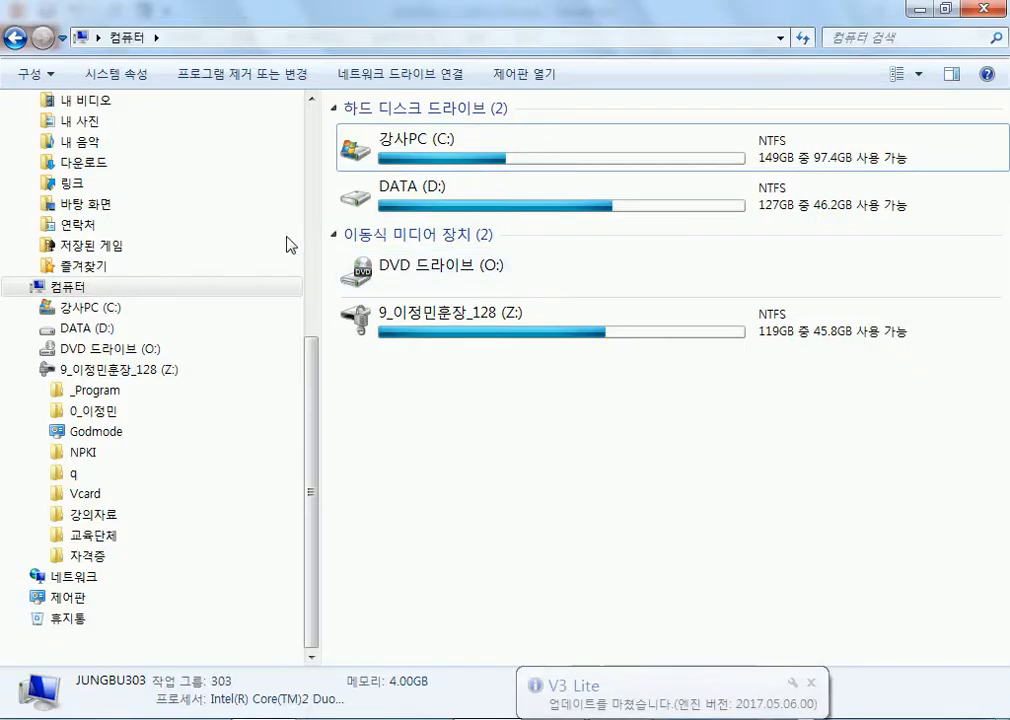
{"action": "left_click", "coordinate": [315, 119]}
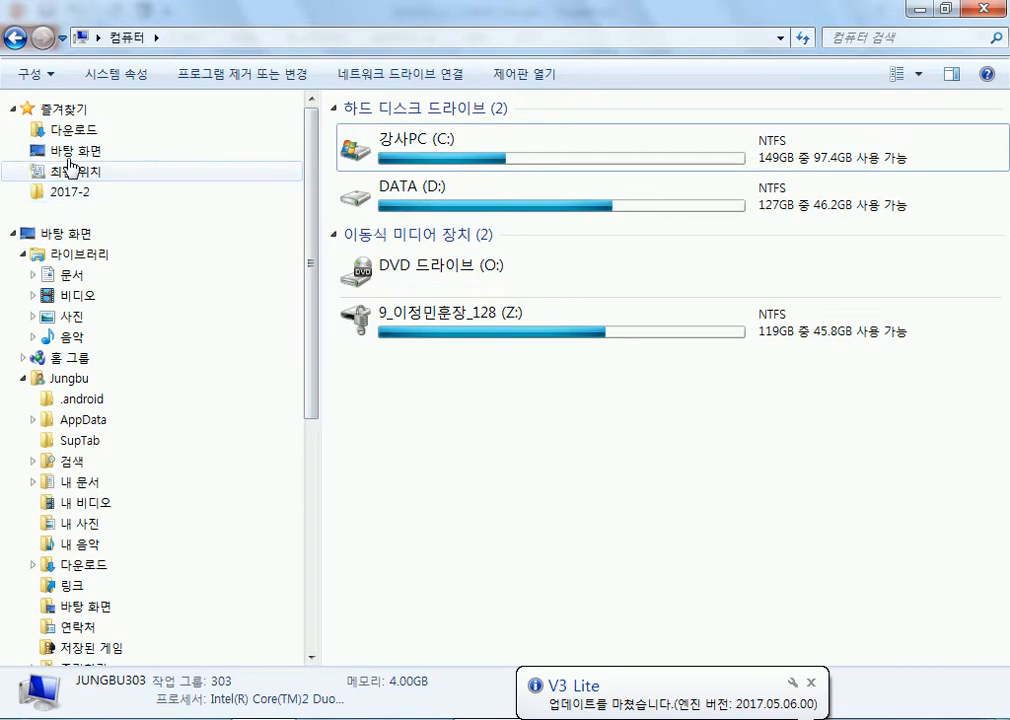
{"action": "left_click", "coordinate": [236, 134]}
{"action": "double_click", "coordinate": [380, 155]}
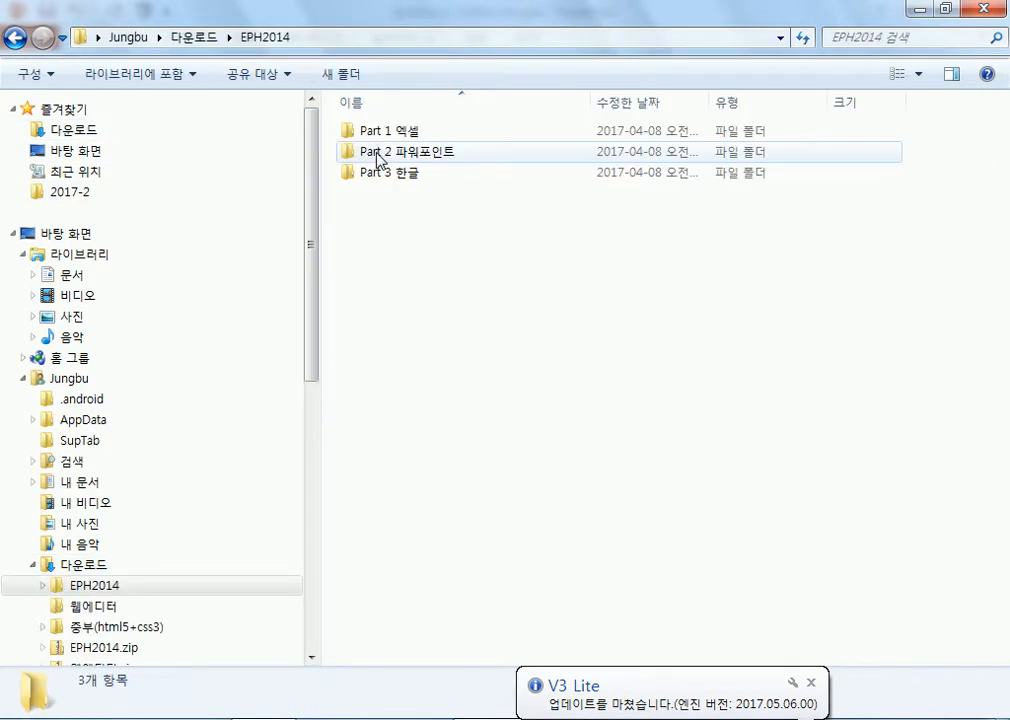
{"action": "left_click", "coordinate": [380, 155]}
{"action": "double_click", "coordinate": [380, 152]}
{"action": "double_click", "coordinate": [379, 132]}
{"action": "left_click", "coordinate": [379, 193]}
{"action": "double_click", "coordinate": [379, 193]}
{"action": "left_click", "coordinate": [381, 152]}
{"action": "double_click", "coordinate": [381, 152]}
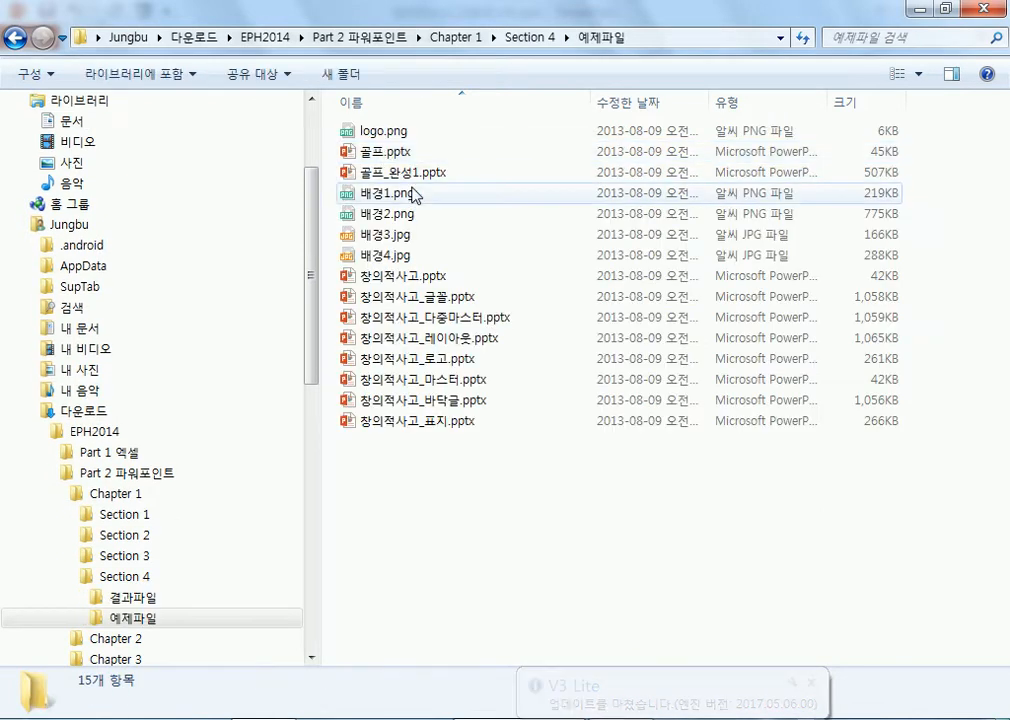
{"action": "double_click", "coordinate": [407, 318]}
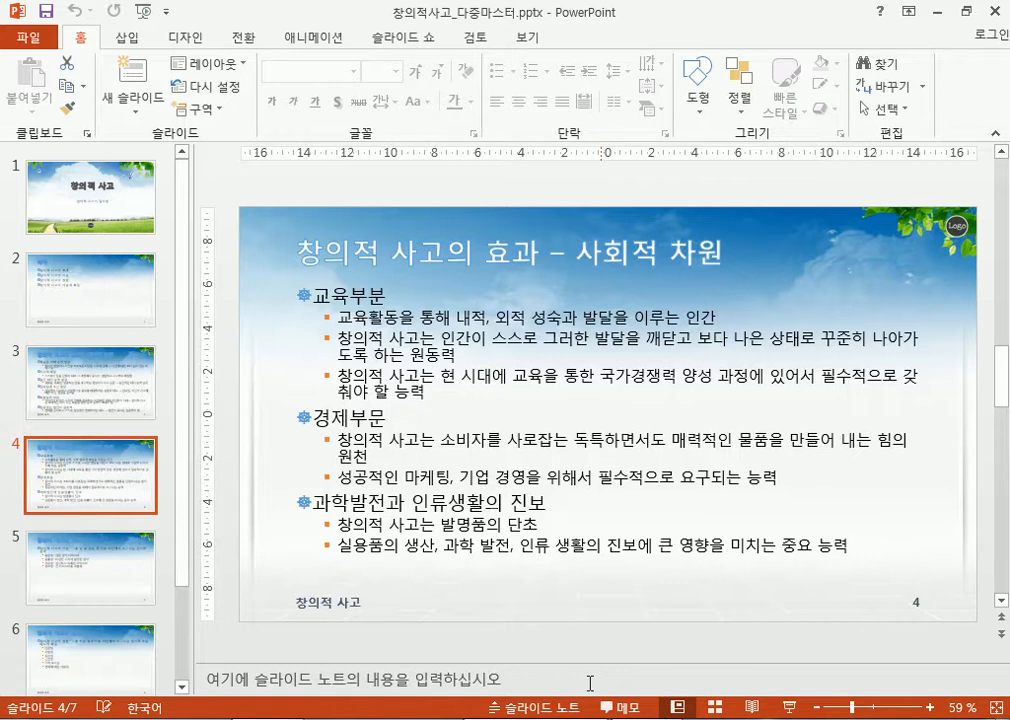
Copy slide 4 of the presentation and bring up the paste options
{"action": "left_click", "coordinate": [121, 410]}
{"action": "left_click", "coordinate": [79, 478]}
{"action": "left_click", "coordinate": [65, 88]}
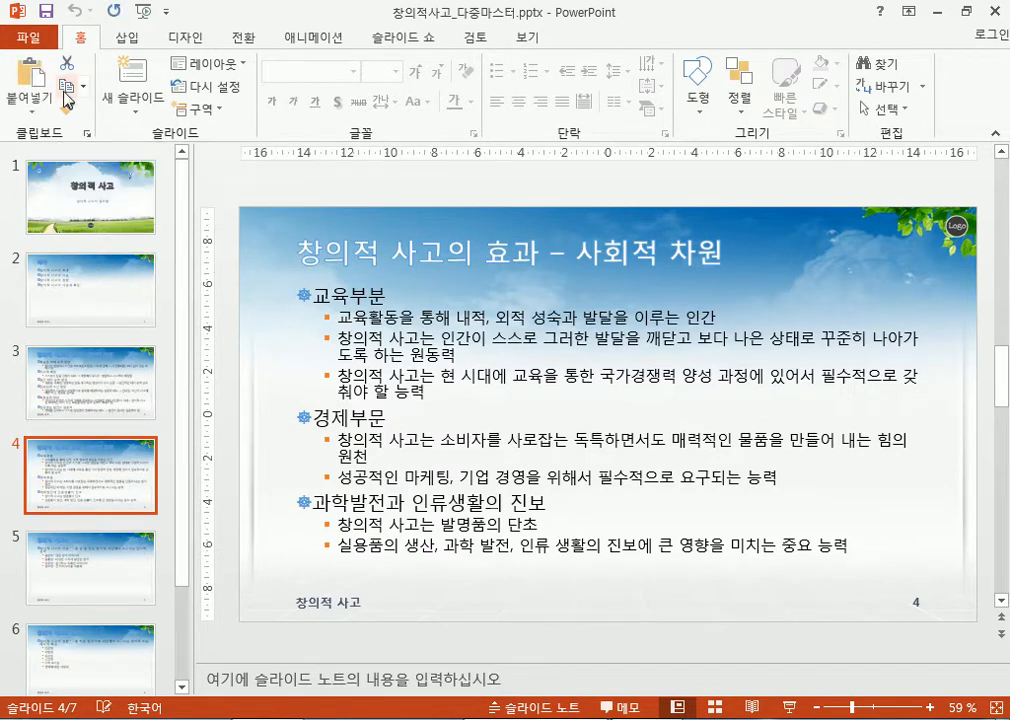
{"action": "left_click", "coordinate": [38, 110]}
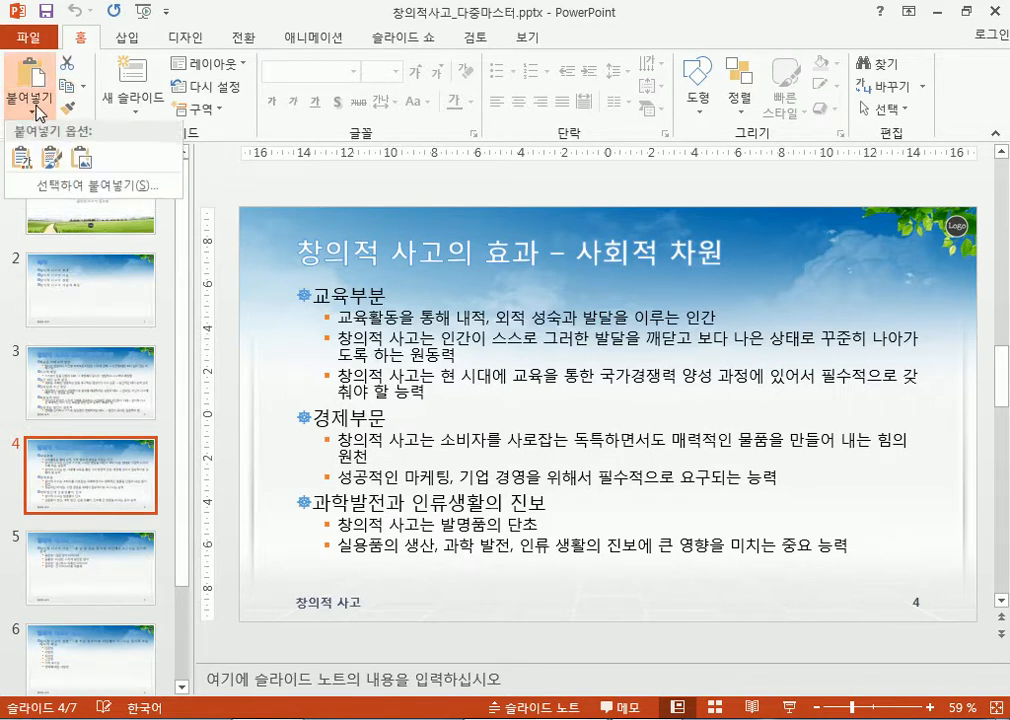
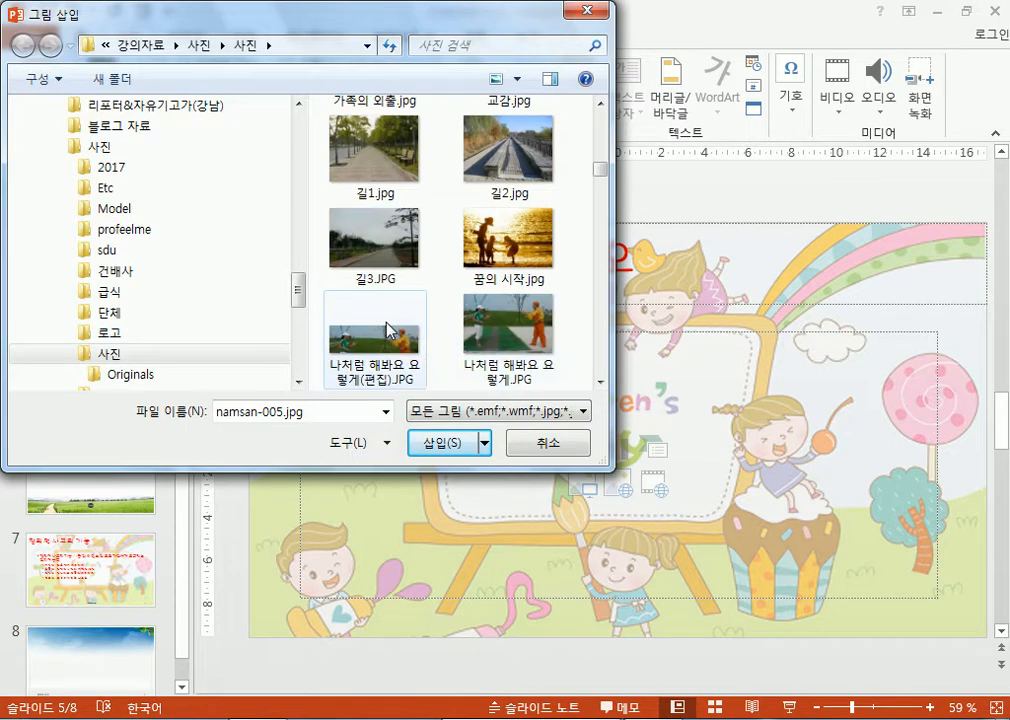
Insert 나처럼 해봐요 요렇게.JPG onto slide 5 and place it in the slide's upper-left corner
{"action": "double_click", "coordinate": [514, 331]}
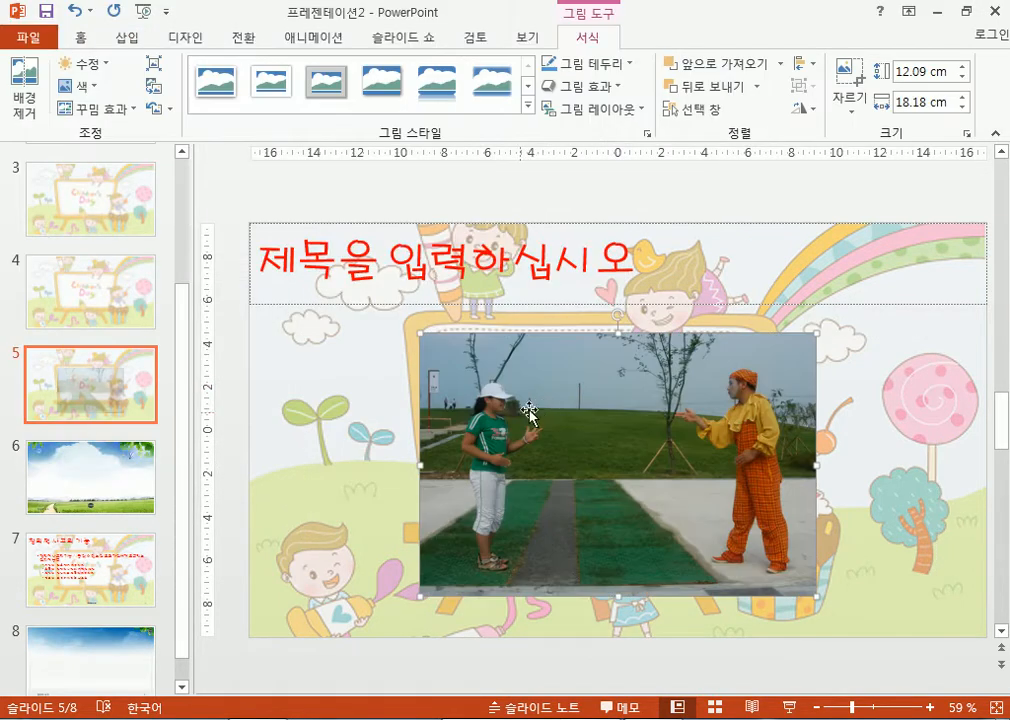
{"action": "left_click_drag", "start_coordinate": [655, 395], "coordinate": [485, 289]}
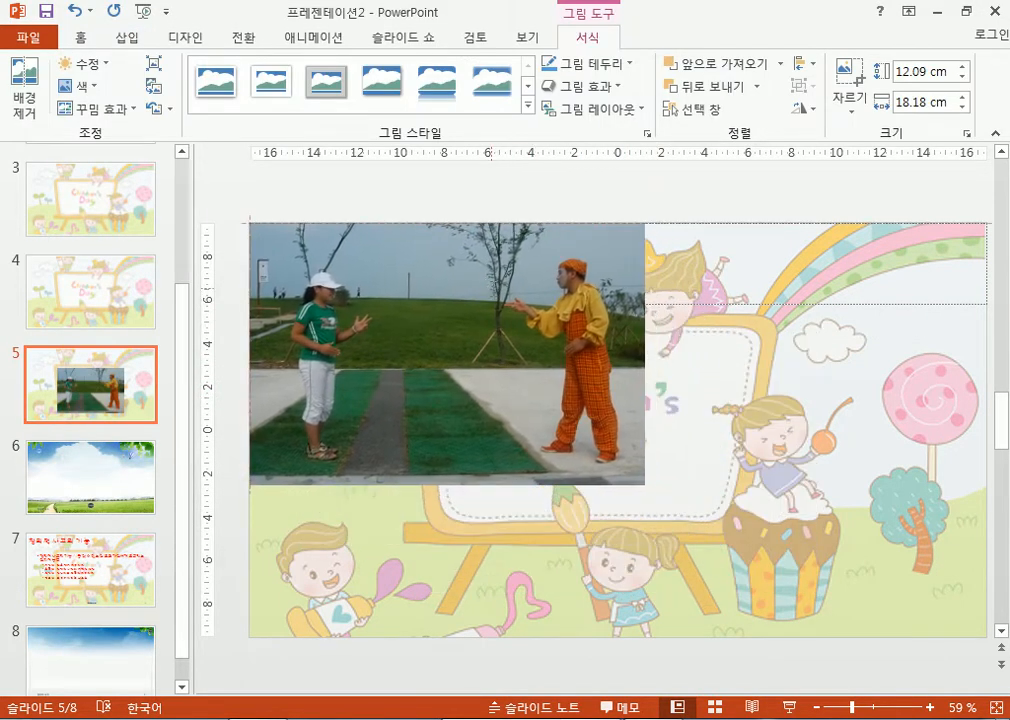
Shrink the picture on slide 5 proportionally to about 9.98 cm high and 15.01 cm wide, leaving it selected
{"action": "left_click_drag", "start_coordinate": [648, 487], "coordinate": [613, 444]}
{"action": "left_click", "coordinate": [505, 190]}
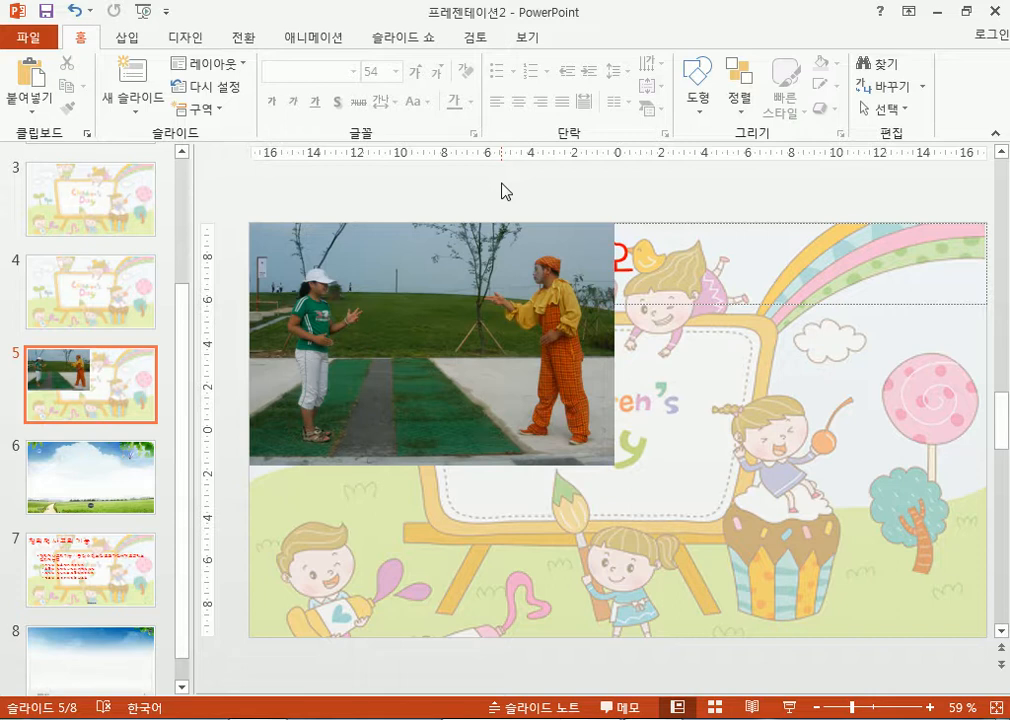
{"action": "left_click", "coordinate": [490, 277]}
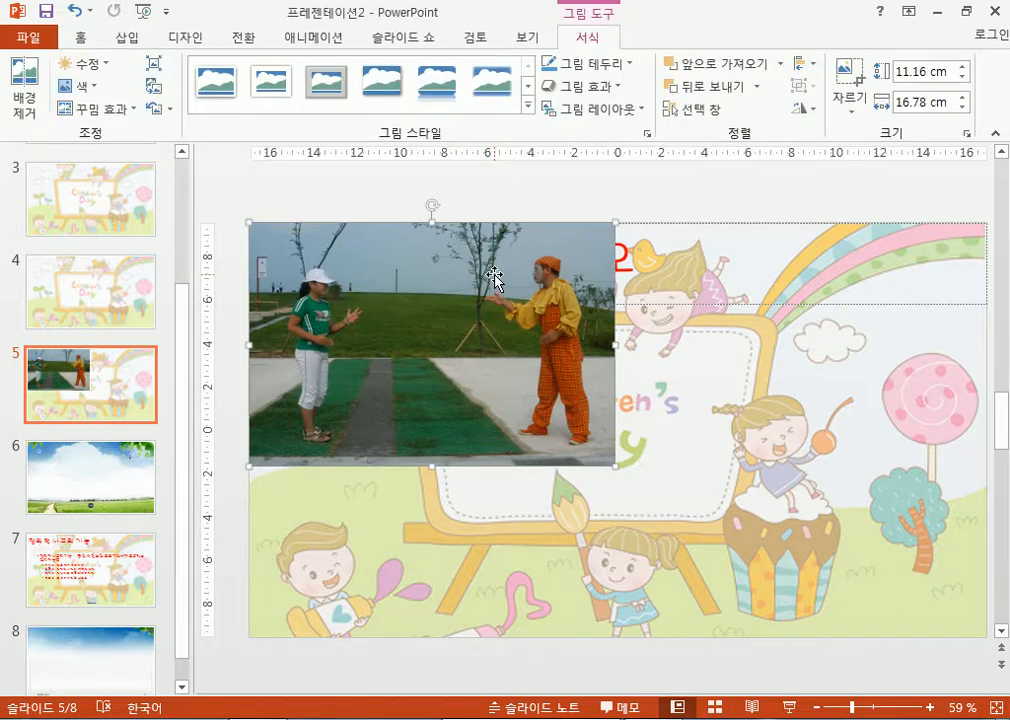
{"action": "left_click_drag", "start_coordinate": [614, 466], "coordinate": [575, 432]}
{"action": "left_click", "coordinate": [496, 198]}
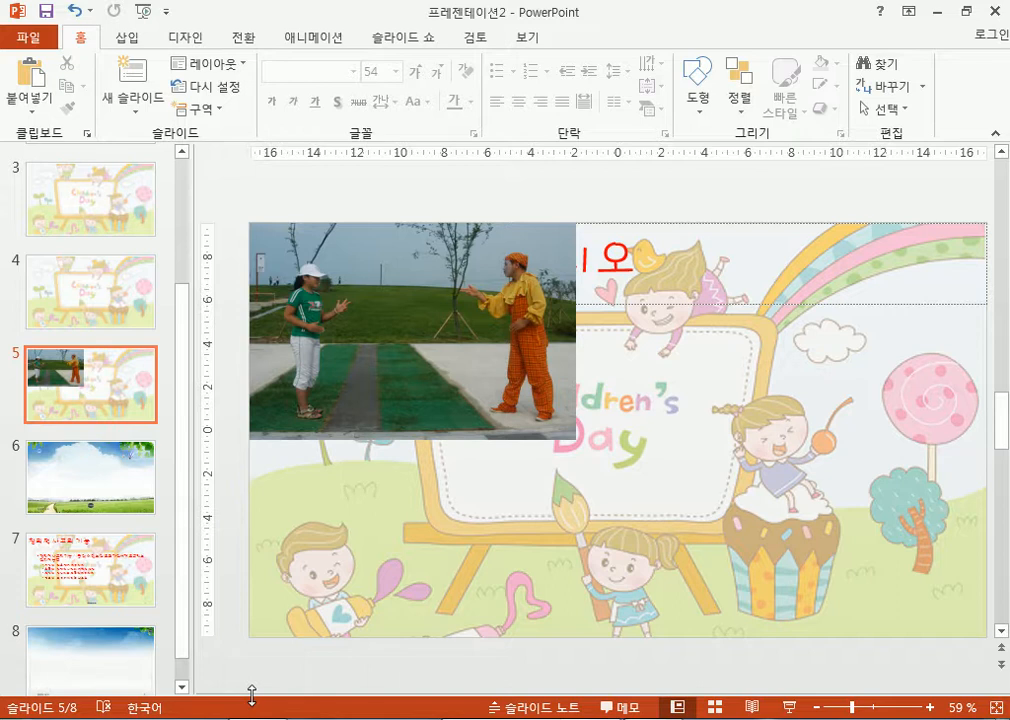
{"action": "left_click", "coordinate": [496, 289]}
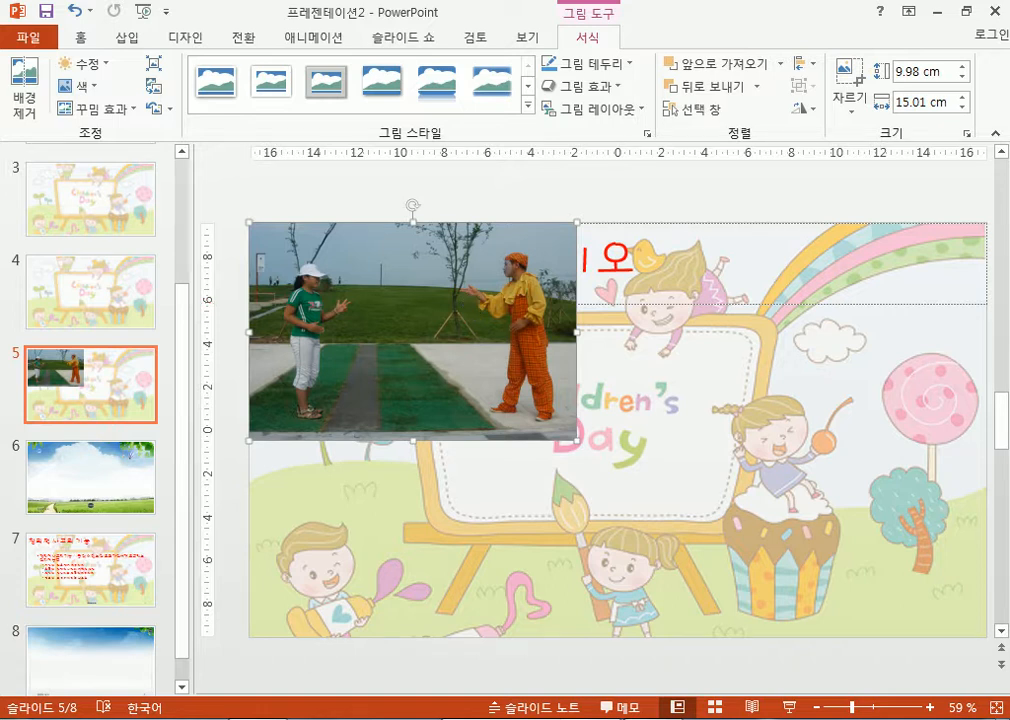
Launch 한컴오피스 한글 2010 with a blank document
{"action": "key", "text": "super"}
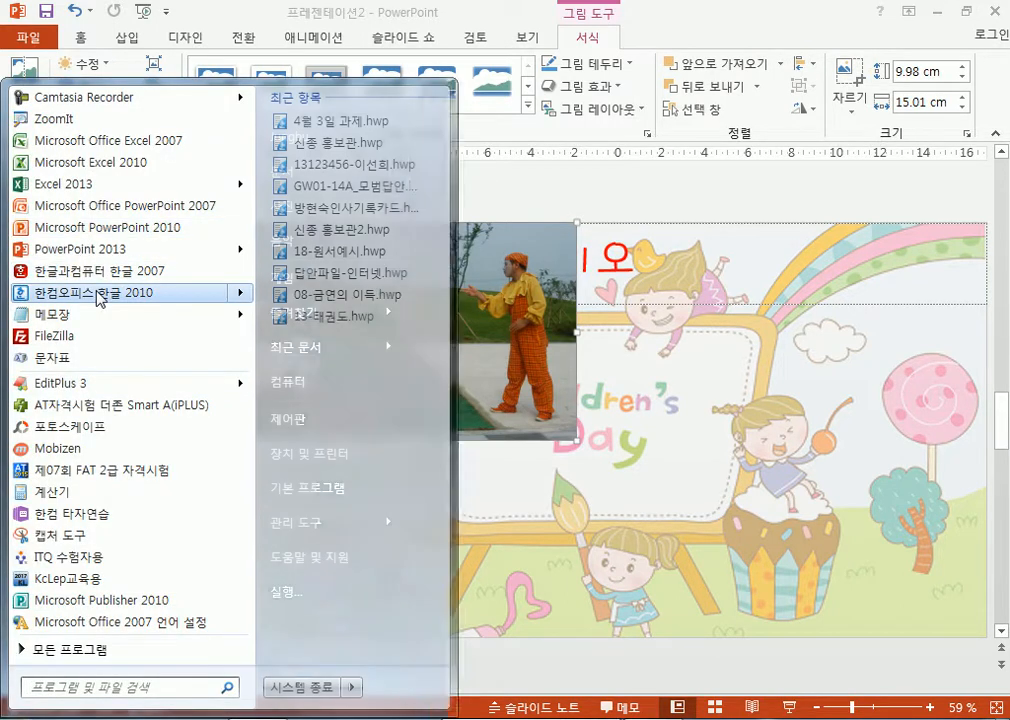
{"action": "left_click", "coordinate": [100, 295]}
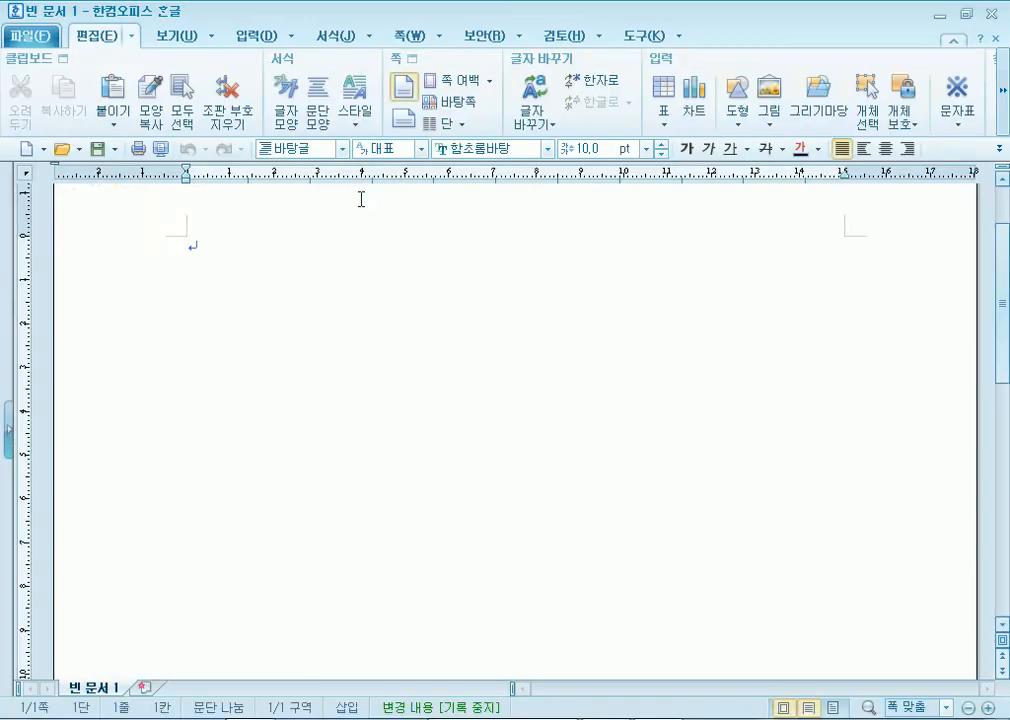
Insert the yellow rose picture from the 사진 library into the blank document, and delete it again
{"action": "left_click", "coordinate": [256, 36]}
{"action": "left_click", "coordinate": [256, 93]}
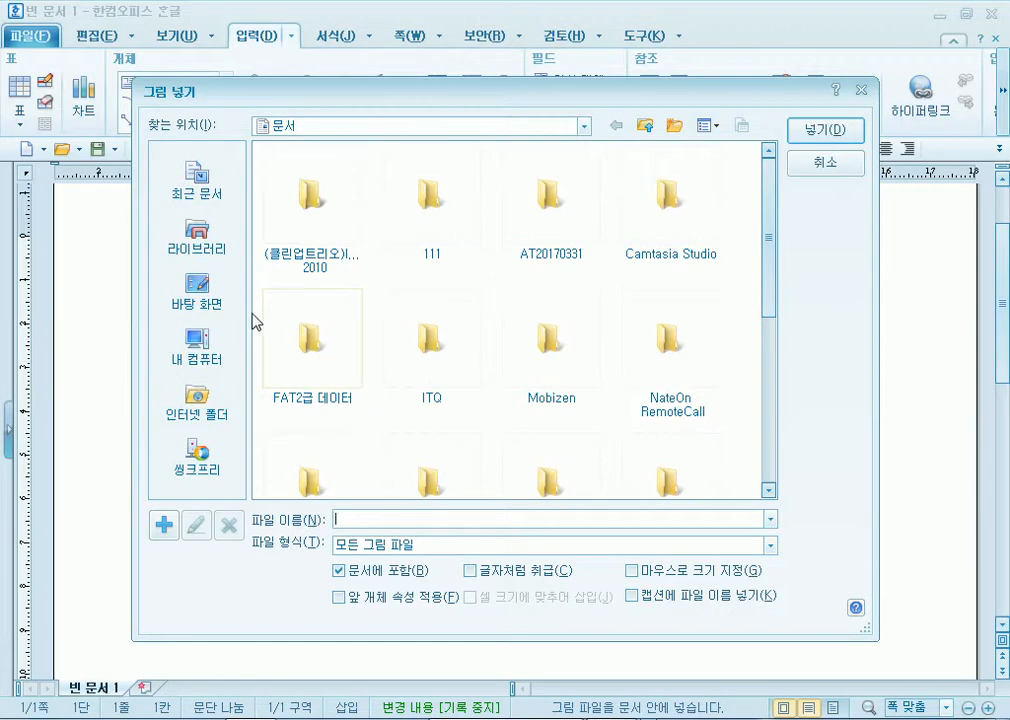
{"action": "left_click", "coordinate": [210, 246]}
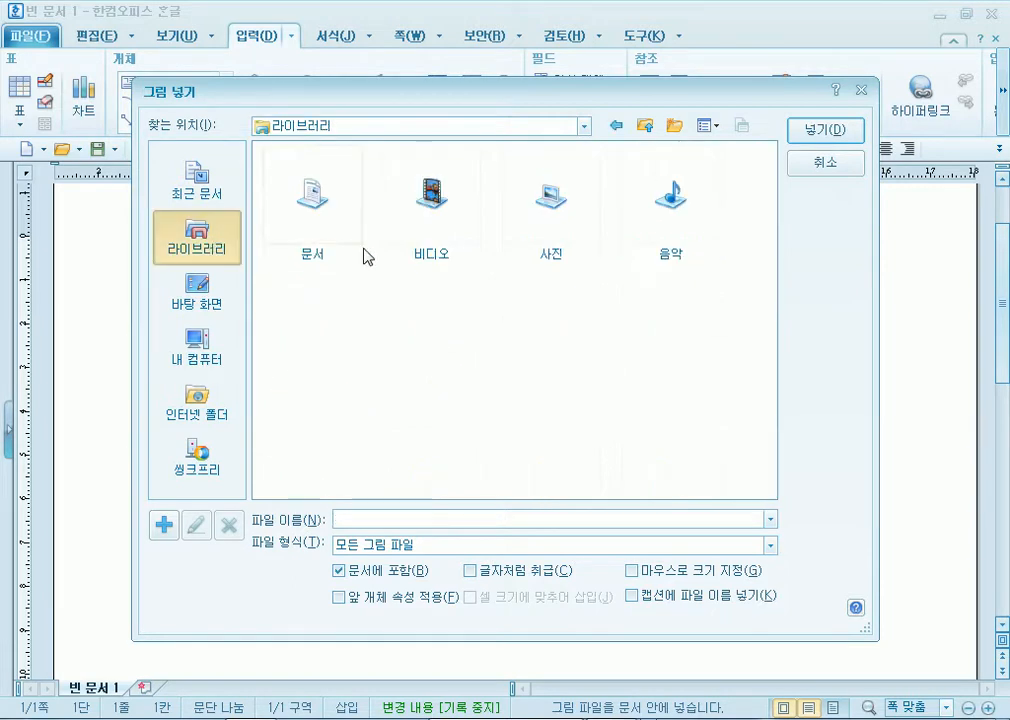
{"action": "double_click", "coordinate": [555, 198]}
{"action": "double_click", "coordinate": [557, 203]}
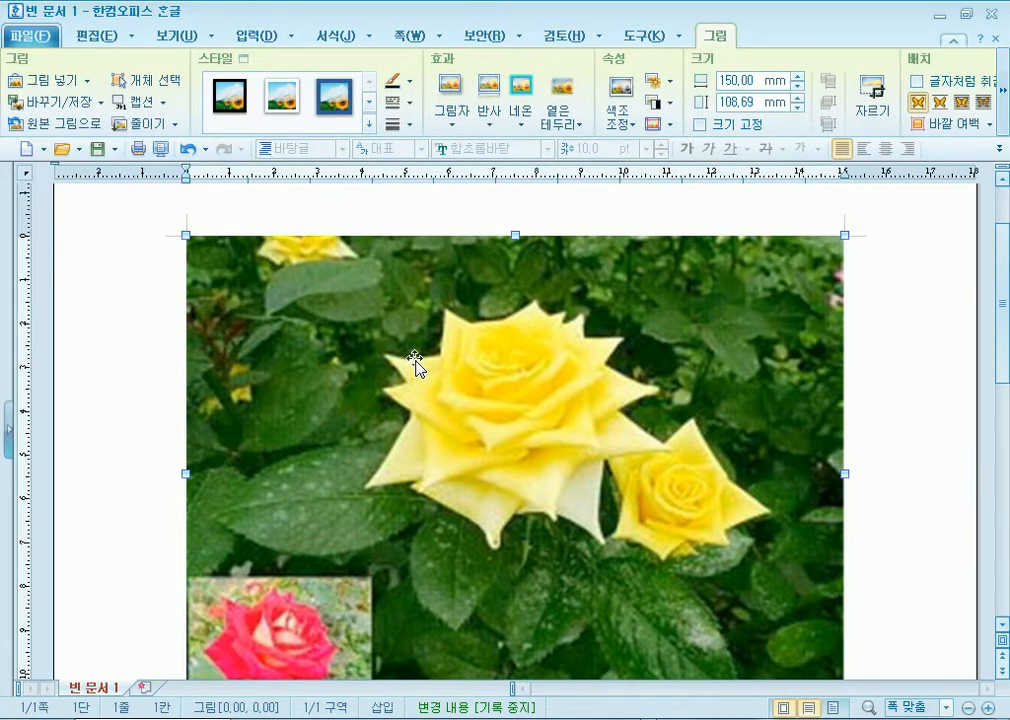
{"action": "key", "text": "Delete"}
Insert the red rose bouquet picture from the 내 사진 folder into the document with the 문서에 포함 option turned off
{"action": "left_click", "coordinate": [252, 91]}
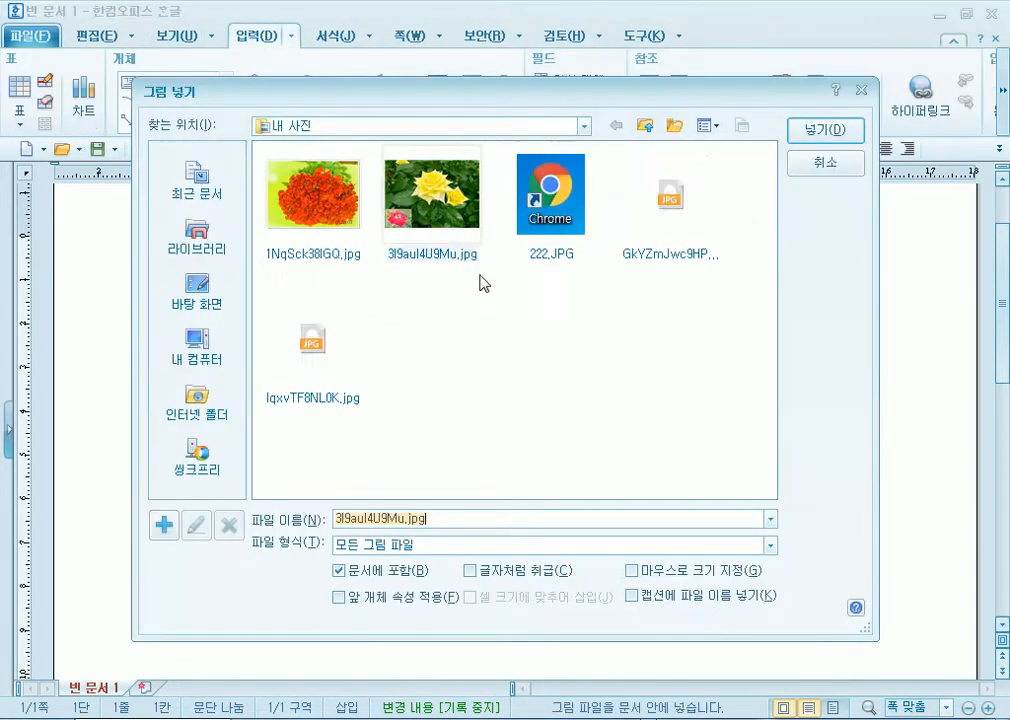
{"action": "left_click", "coordinate": [550, 198]}
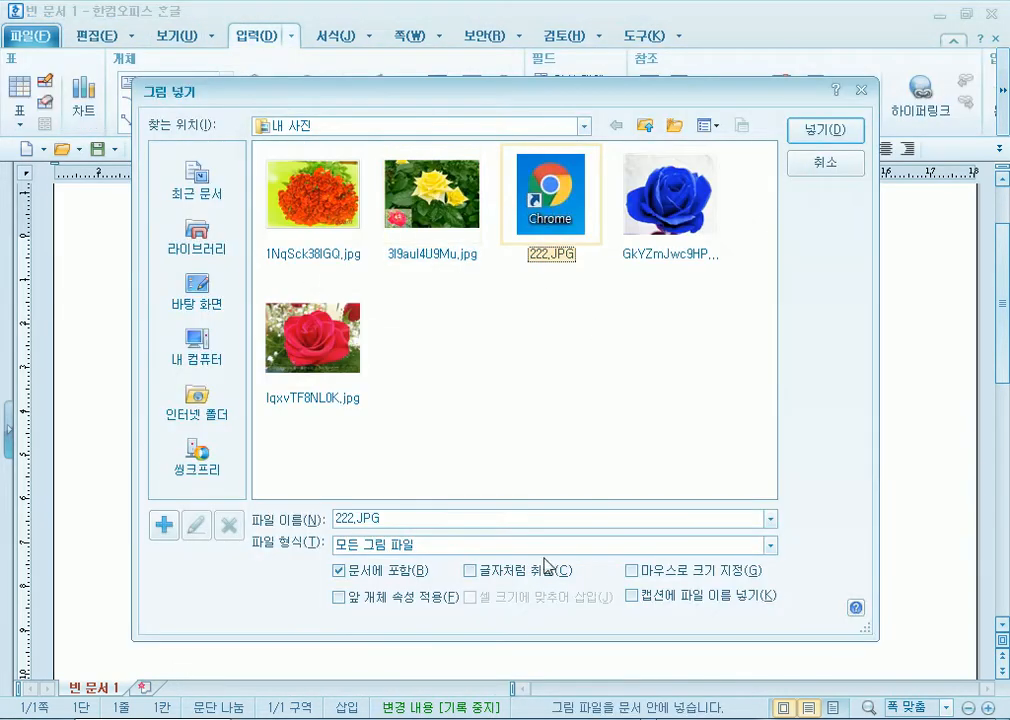
{"action": "left_click", "coordinate": [364, 580]}
{"action": "left_click", "coordinate": [364, 580]}
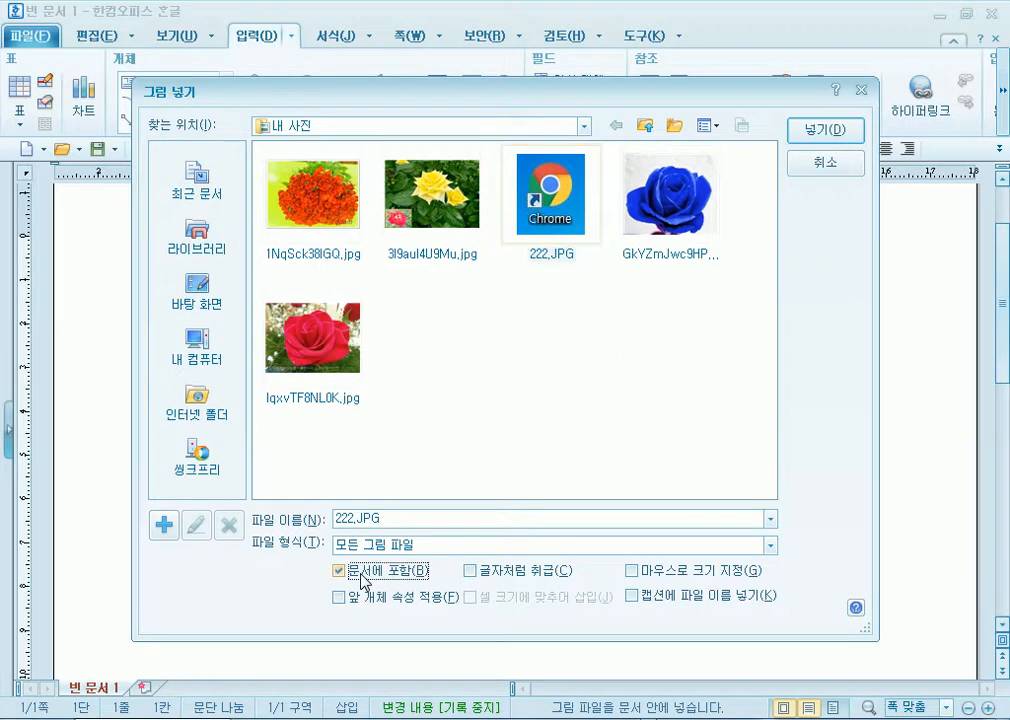
{"action": "left_click", "coordinate": [364, 580]}
{"action": "left_click_drag", "start_coordinate": [543, 100], "coordinate": [568, 35]}
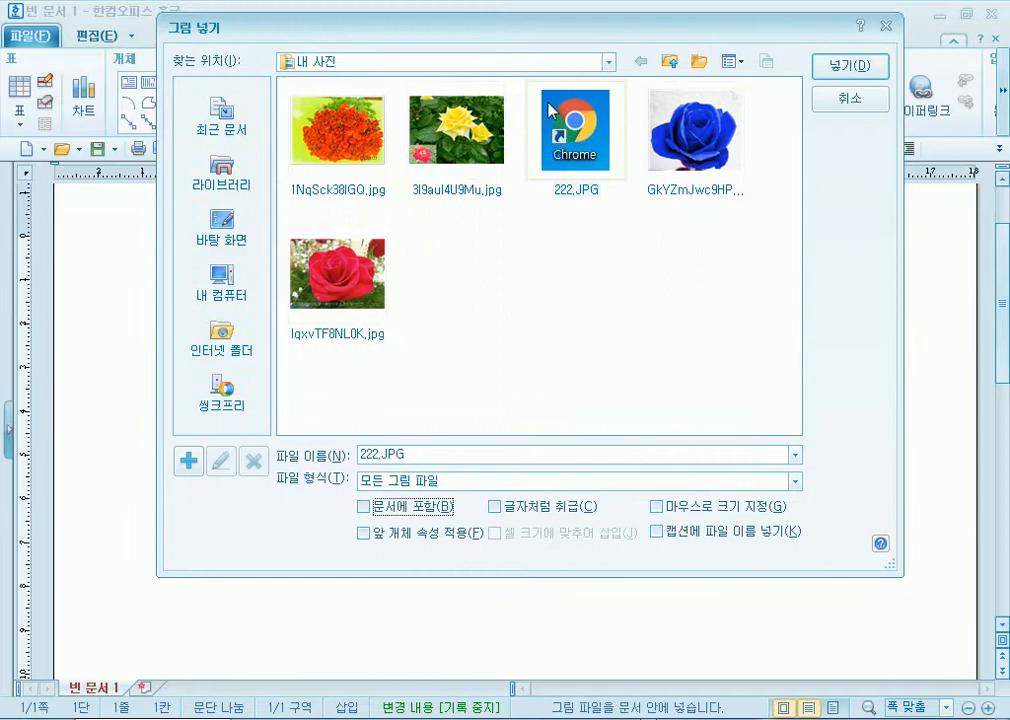
{"action": "left_click", "coordinate": [335, 130]}
{"action": "left_click", "coordinate": [848, 67]}
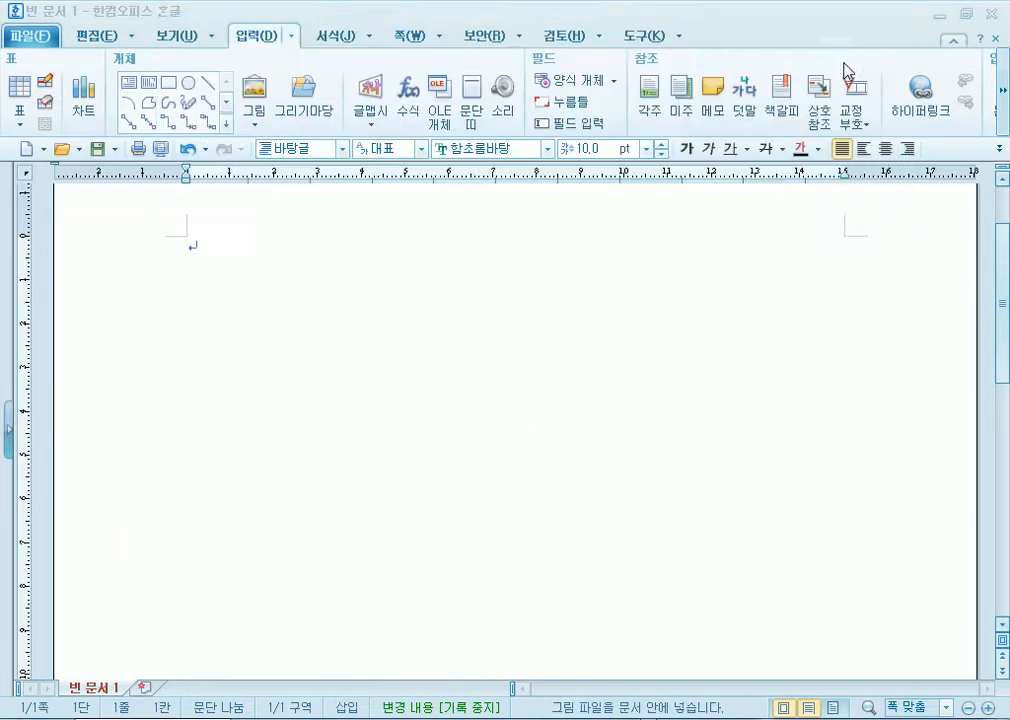
{"action": "left_click", "coordinate": [358, 382]}
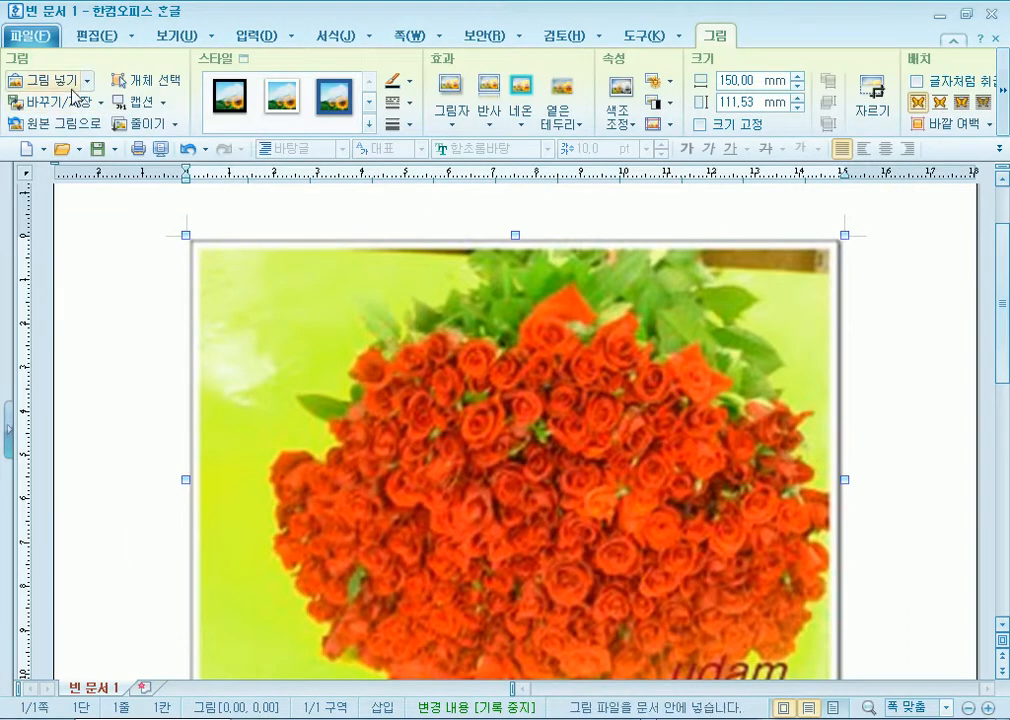
Look at the document's save commands without saving, and deselect the rose bouquet picture
{"action": "left_click", "coordinate": [92, 40]}
{"action": "left_click", "coordinate": [30, 37]}
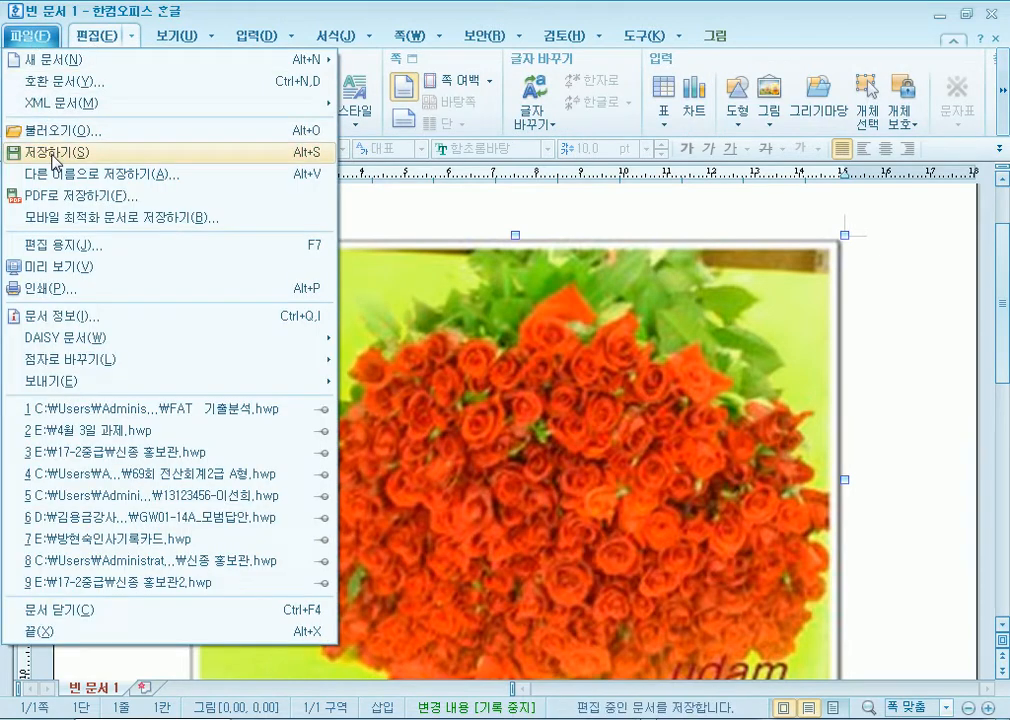
{"action": "left_click", "coordinate": [525, 292]}
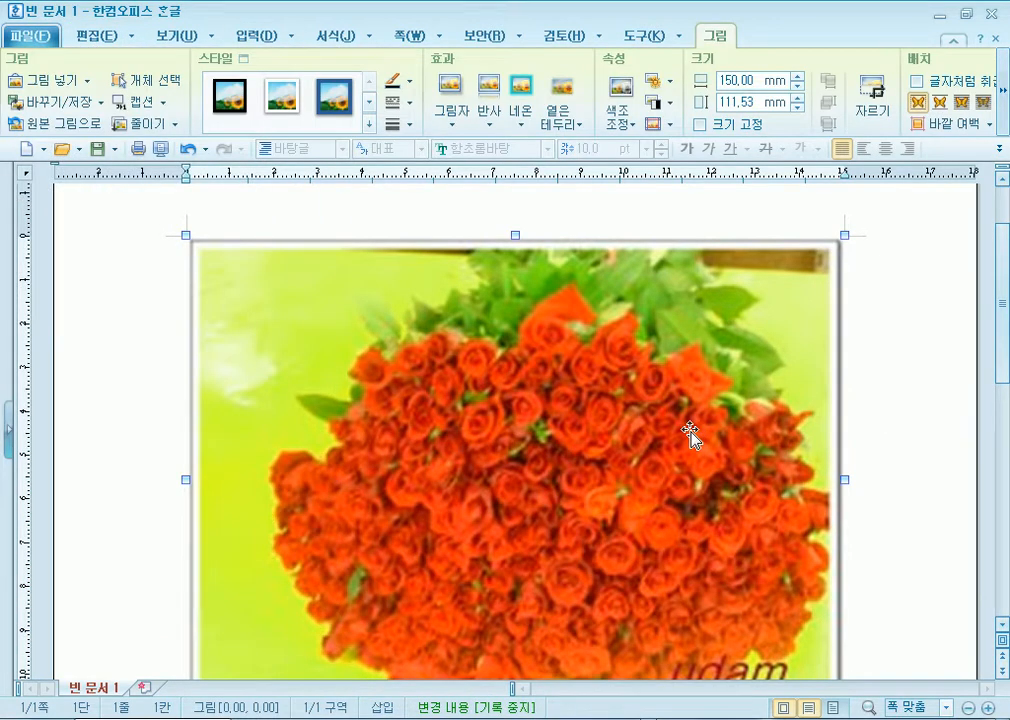
{"action": "left_click", "coordinate": [908, 430]}
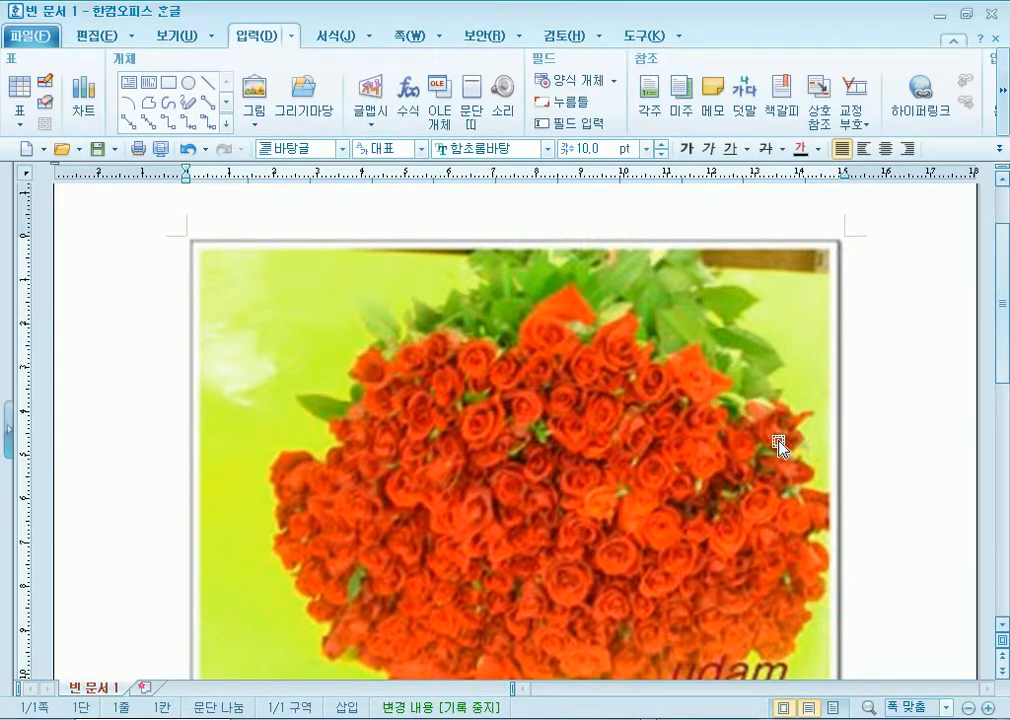
Turn on the 문서에 포함 option in the red rose bouquet picture's object properties and deselect the picture
{"action": "double_click", "coordinate": [591, 447]}
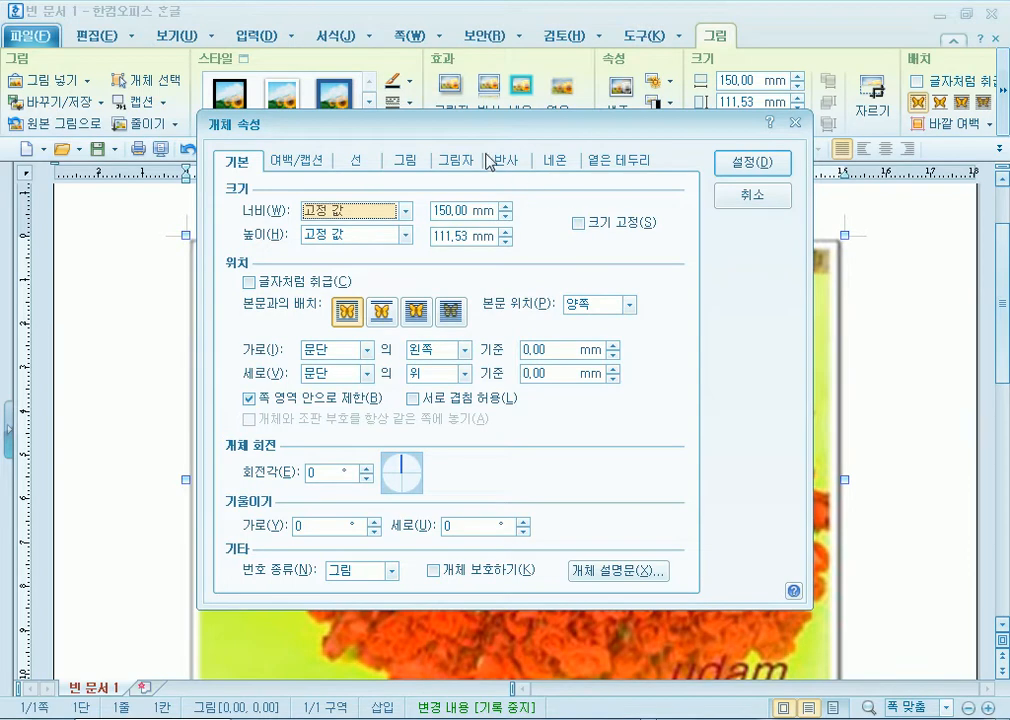
{"action": "left_click", "coordinate": [400, 160]}
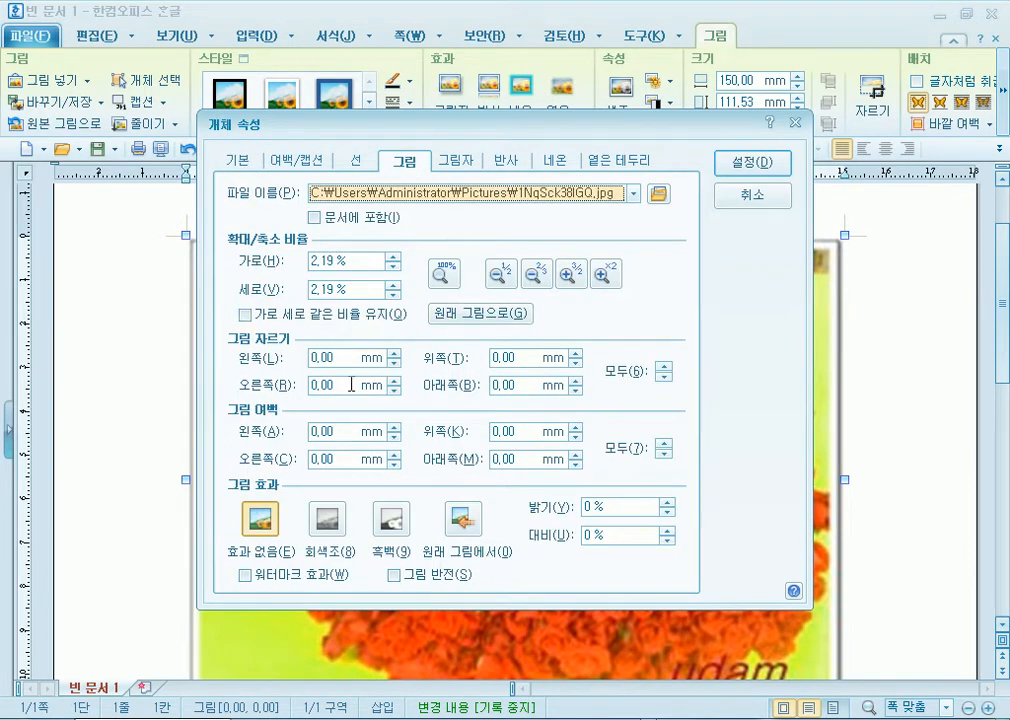
{"action": "left_click", "coordinate": [352, 217]}
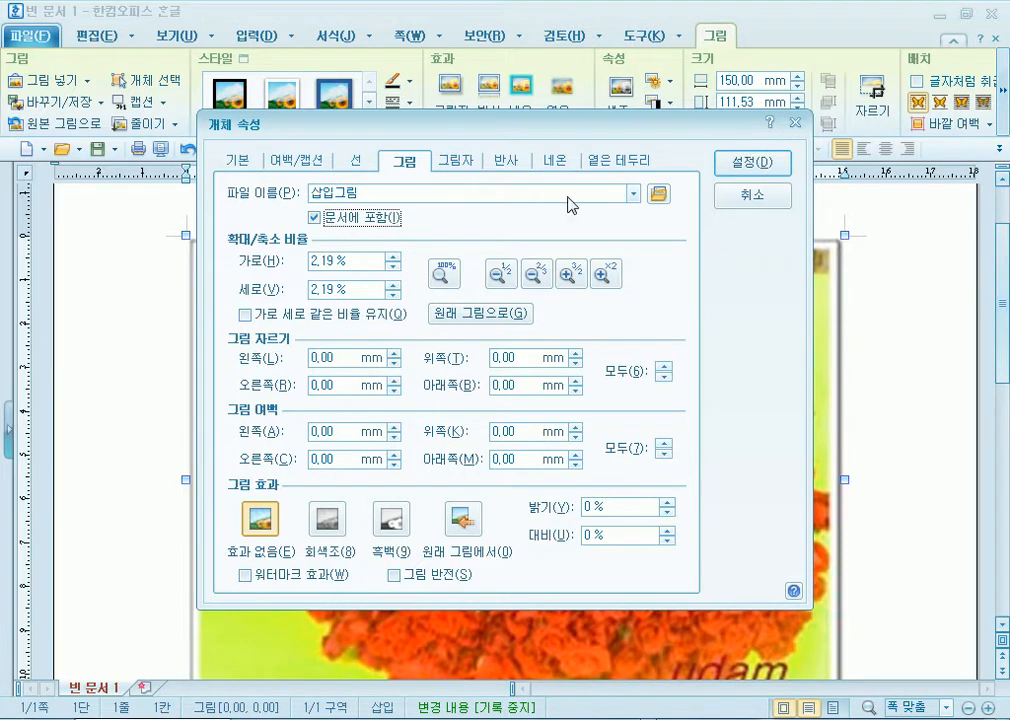
{"action": "left_click", "coordinate": [748, 163]}
{"action": "left_click", "coordinate": [884, 388]}
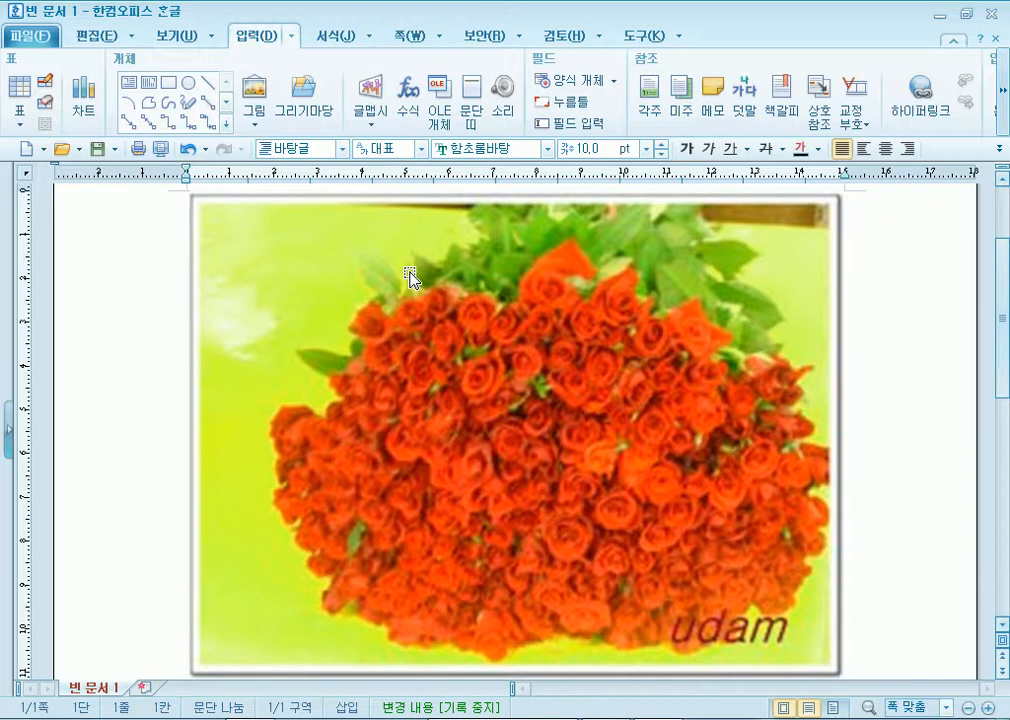
Close the 한글 document, return to PowerPoint and select the picture on slide 5
{"action": "left_click", "coordinate": [992, 17]}
{"action": "left_click", "coordinate": [500, 405]}
{"action": "left_click", "coordinate": [706, 430]}
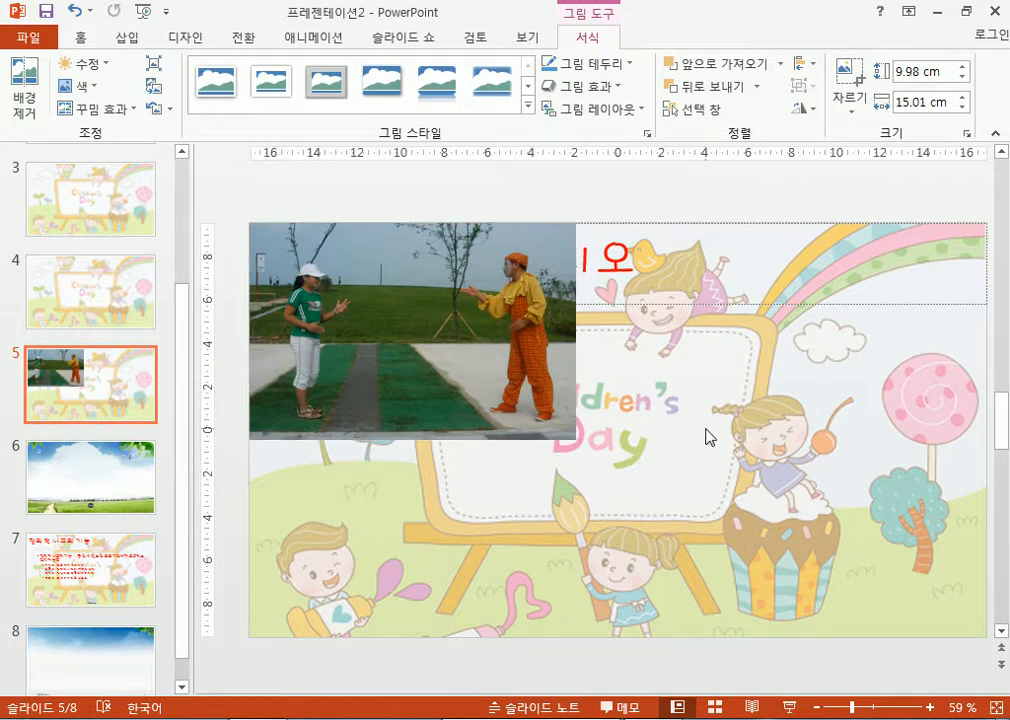
{"action": "left_click", "coordinate": [467, 309]}
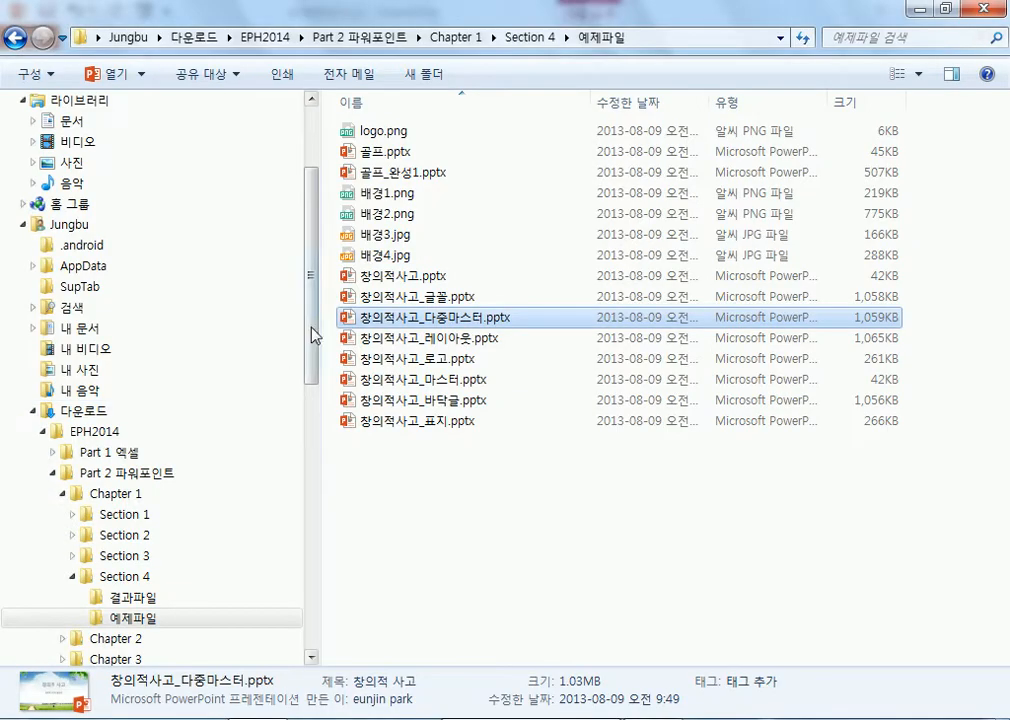
In Windows Explorer, browse drive Z through 강의자료 and 파워포인트 to the 2006중부-위탁 3주년 기념행사 folder
{"action": "scroll", "coordinate": [289, 570], "scroll_direction": "down", "scroll_amount": 10}
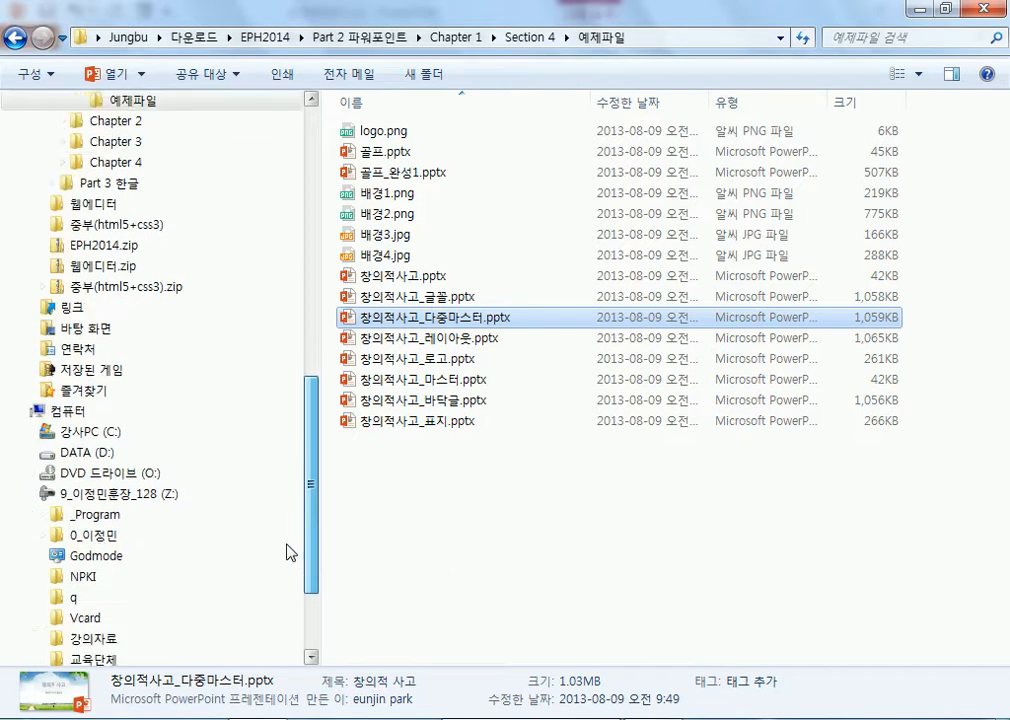
{"action": "left_click", "coordinate": [90, 557]}
{"action": "left_click", "coordinate": [94, 578]}
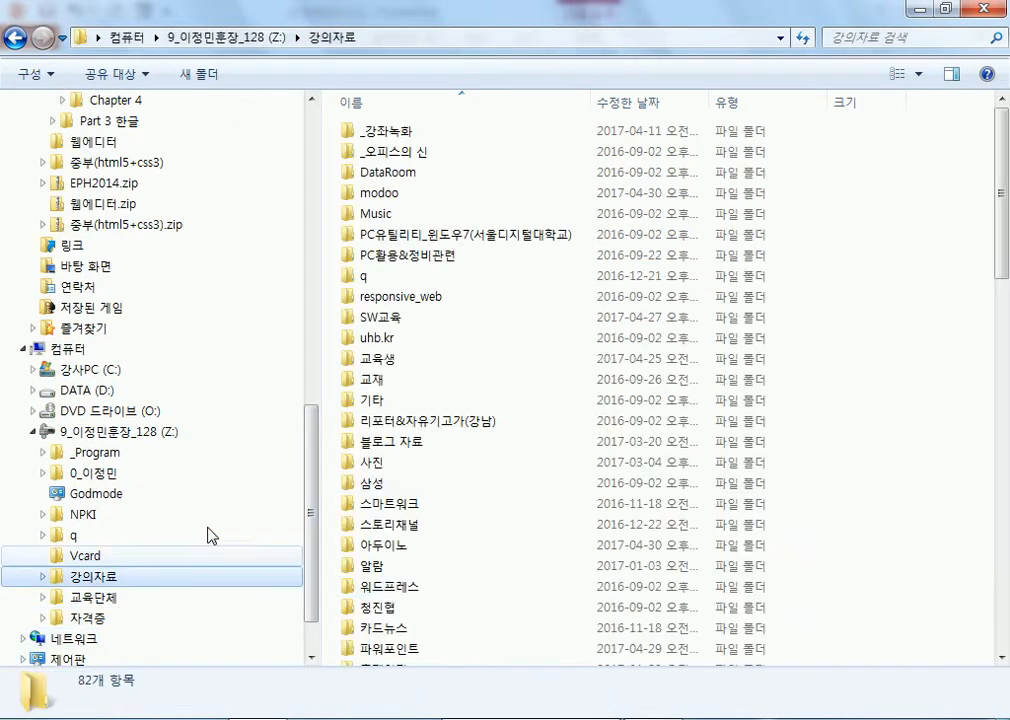
{"action": "double_click", "coordinate": [383, 648]}
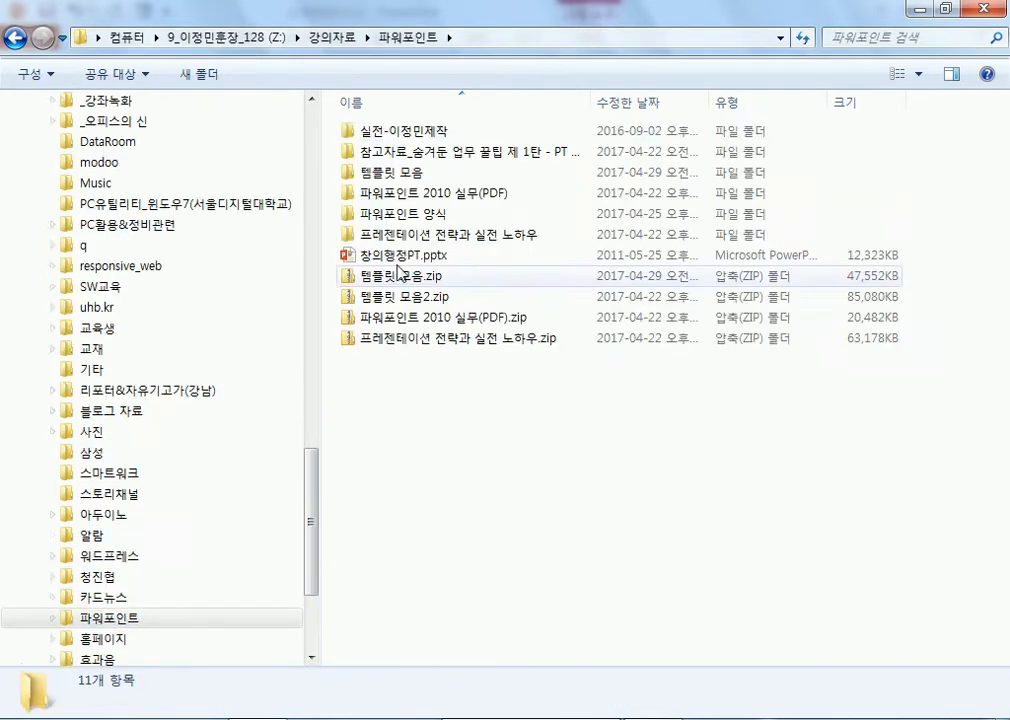
{"action": "double_click", "coordinate": [397, 131]}
{"action": "double_click", "coordinate": [400, 195]}
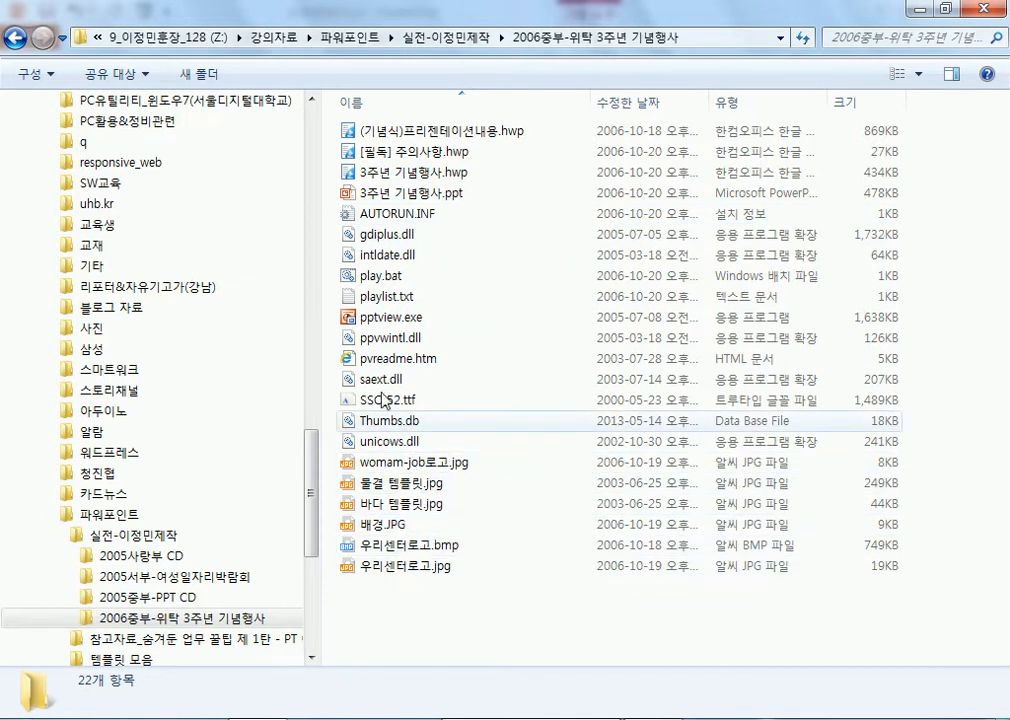
Examine 3주년 기념행사.ppt and the logo, template and background image files stored beside it, and look at the open presentation's file information
{"action": "left_click", "coordinate": [420, 193]}
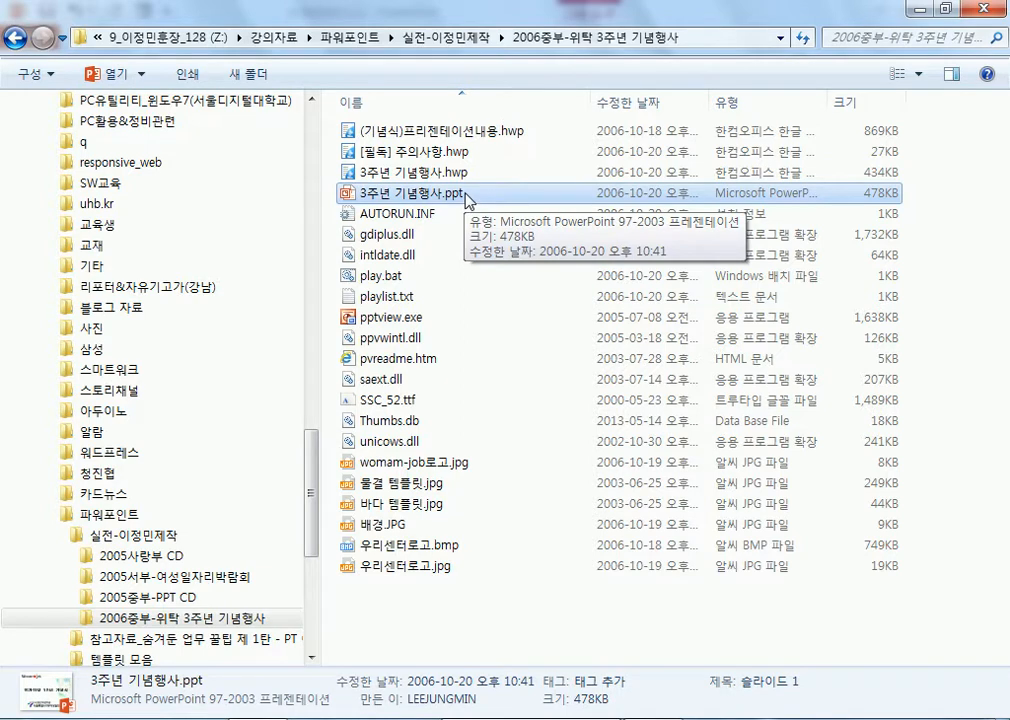
{"action": "left_click", "coordinate": [418, 567]}
{"action": "left_click", "coordinate": [414, 488]}
{"action": "left_click", "coordinate": [400, 526]}
{"action": "left_click", "coordinate": [407, 465]}
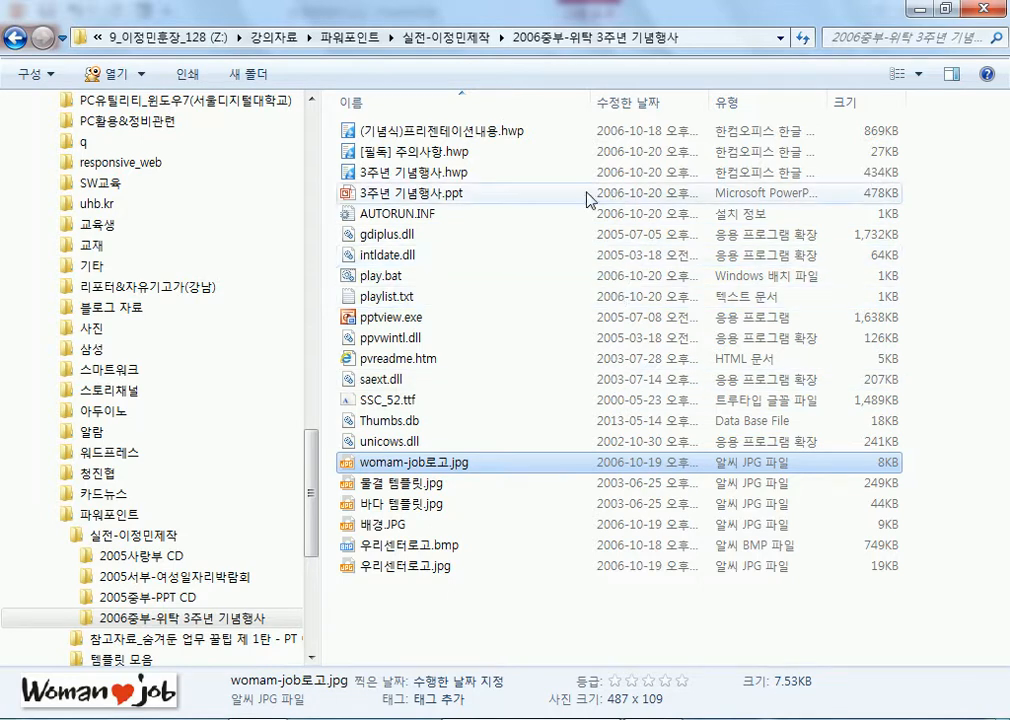
{"action": "left_click", "coordinate": [480, 194]}
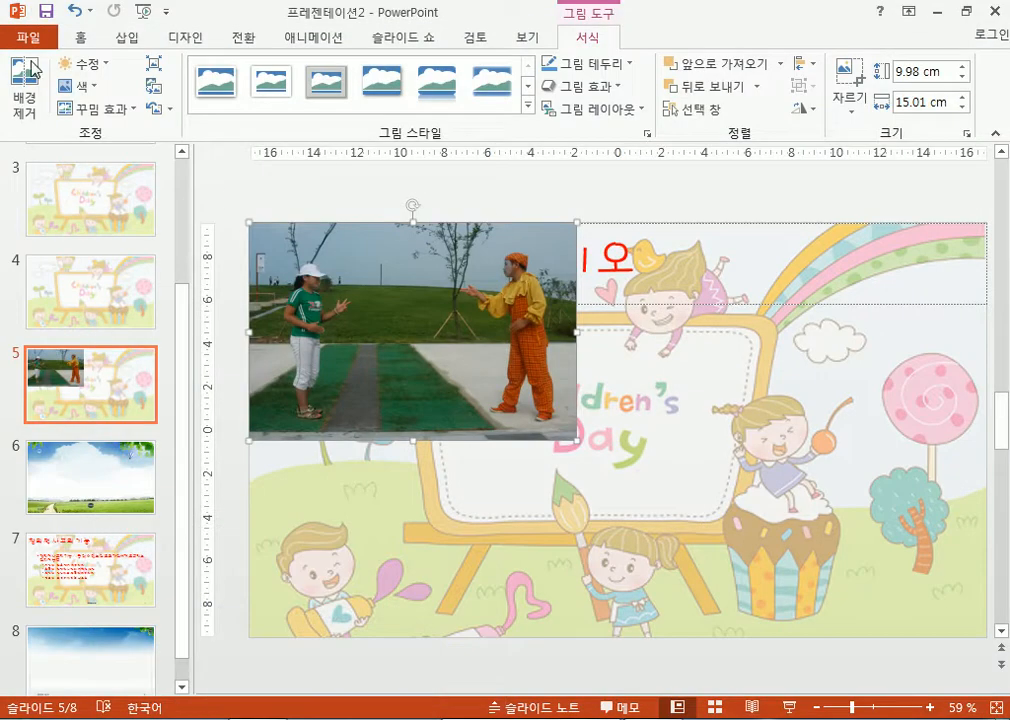
{"action": "left_click", "coordinate": [20, 37]}
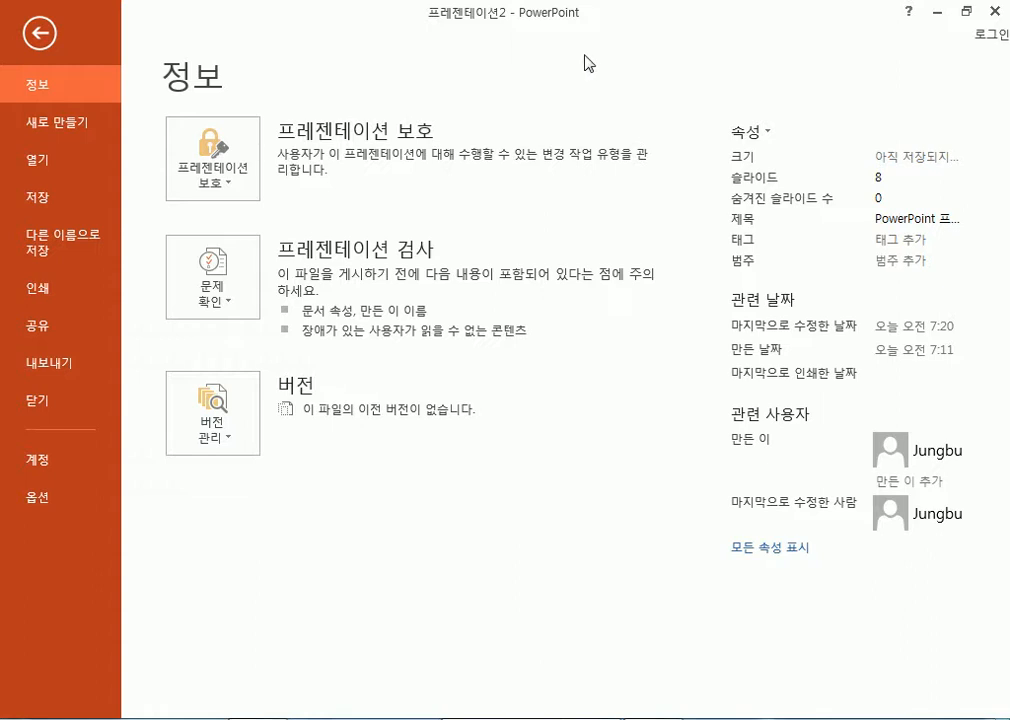
{"action": "left_click", "coordinate": [250, 719]}
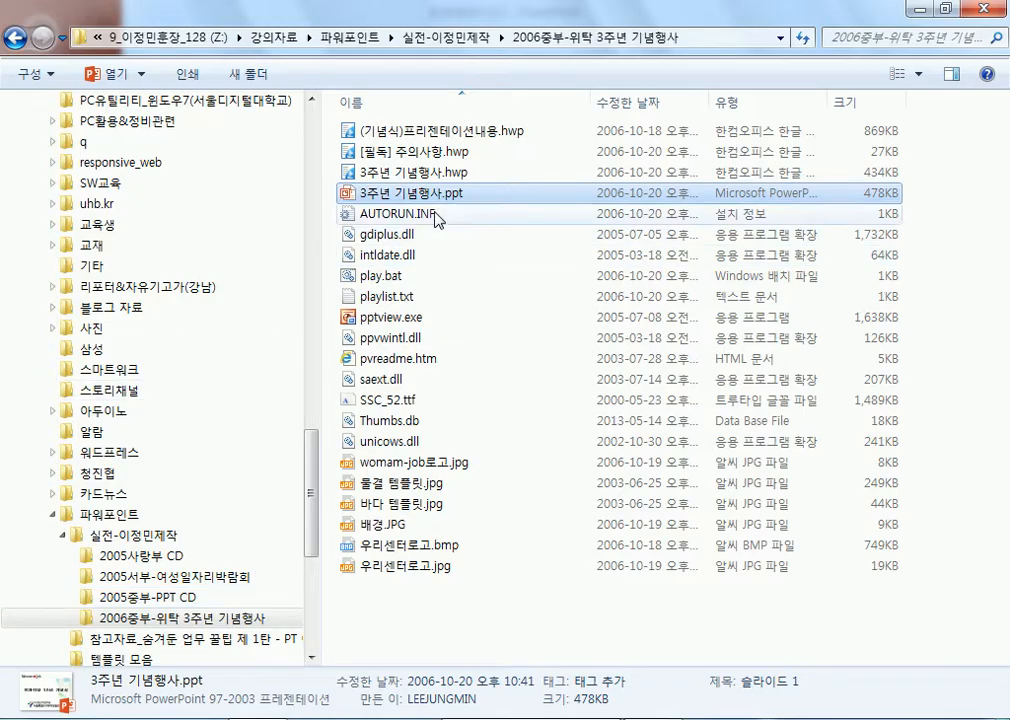
Run pptview.exe, accept its licence terms and open 3주년 기념행사.ppt in PowerPoint Viewer
{"action": "left_click", "coordinate": [378, 318]}
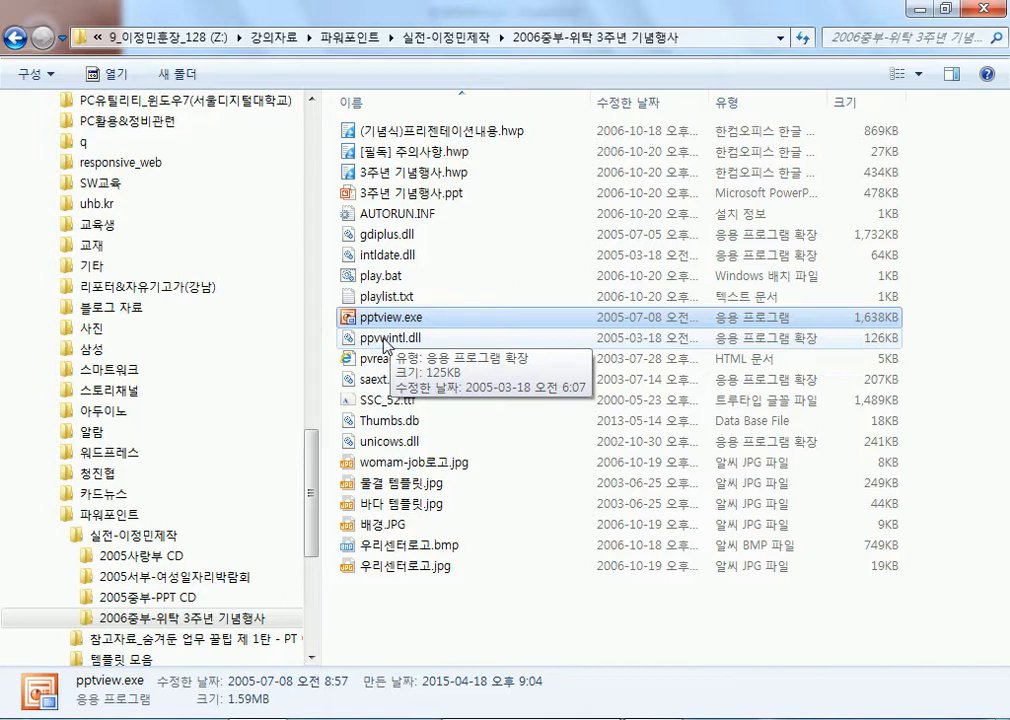
{"action": "double_click", "coordinate": [388, 317]}
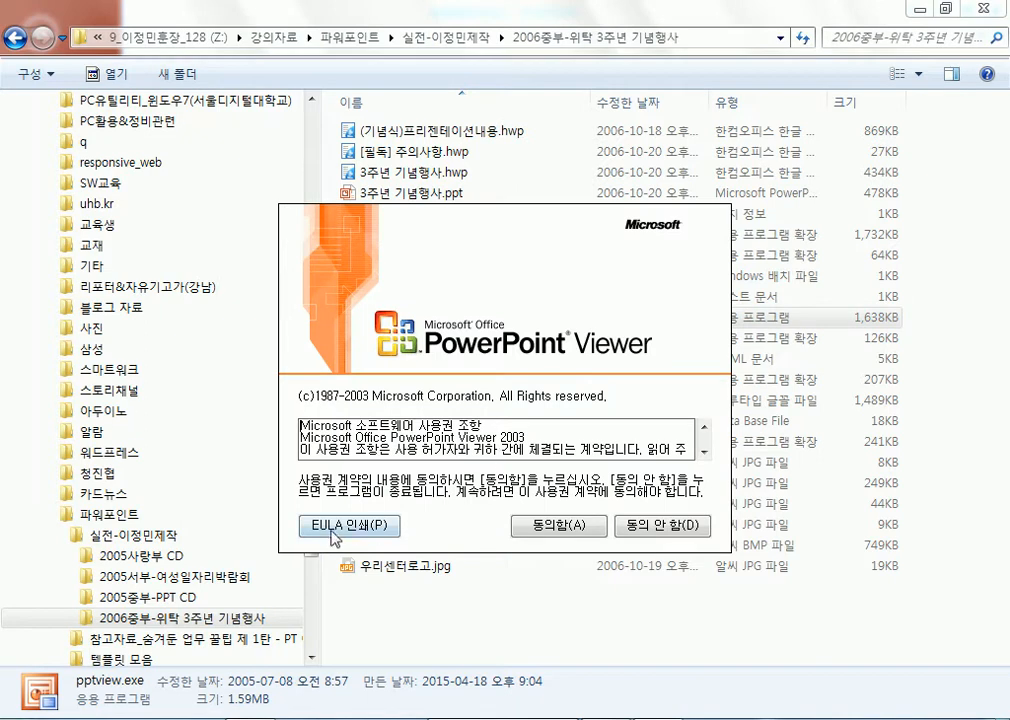
{"action": "left_click", "coordinate": [605, 535]}
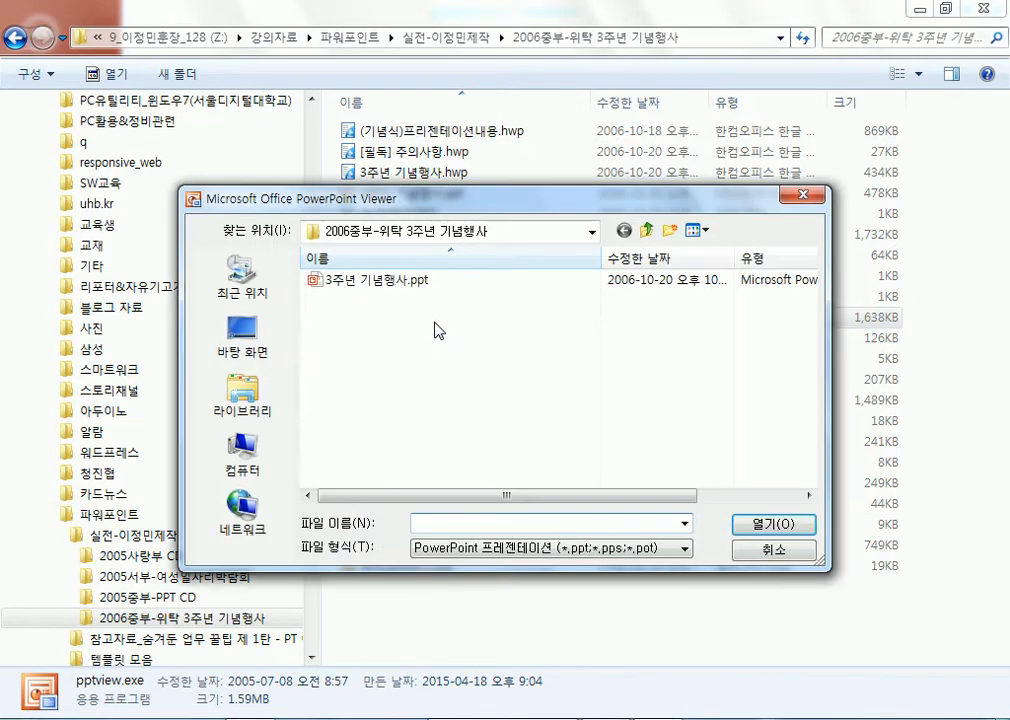
{"action": "double_click", "coordinate": [400, 280]}
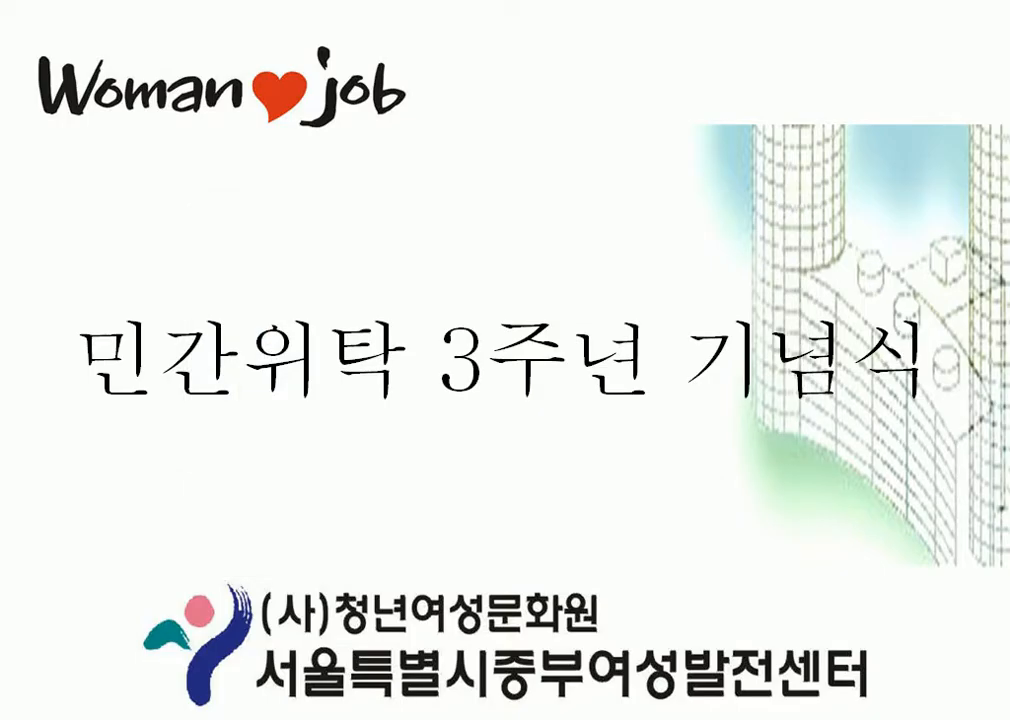
Page forward through the first slides of the 3주년 기념행사 show and end the show
{"action": "key", "text": "Right"}
{"action": "key", "text": "Right"}
{"action": "key", "text": "Right"}
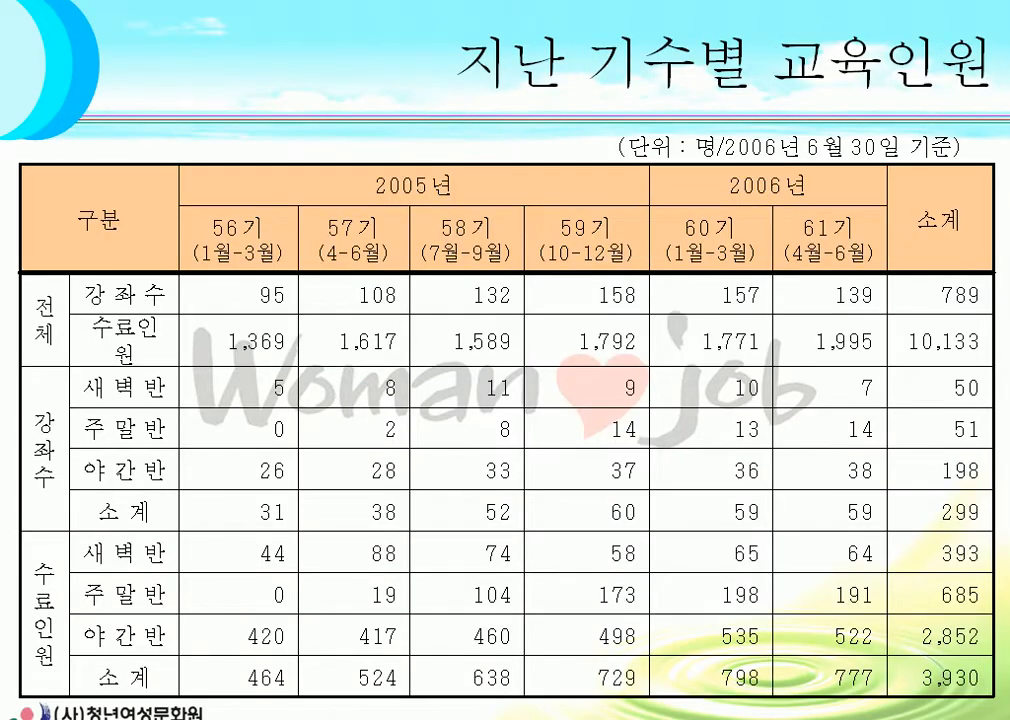
{"action": "key", "text": "Escape"}
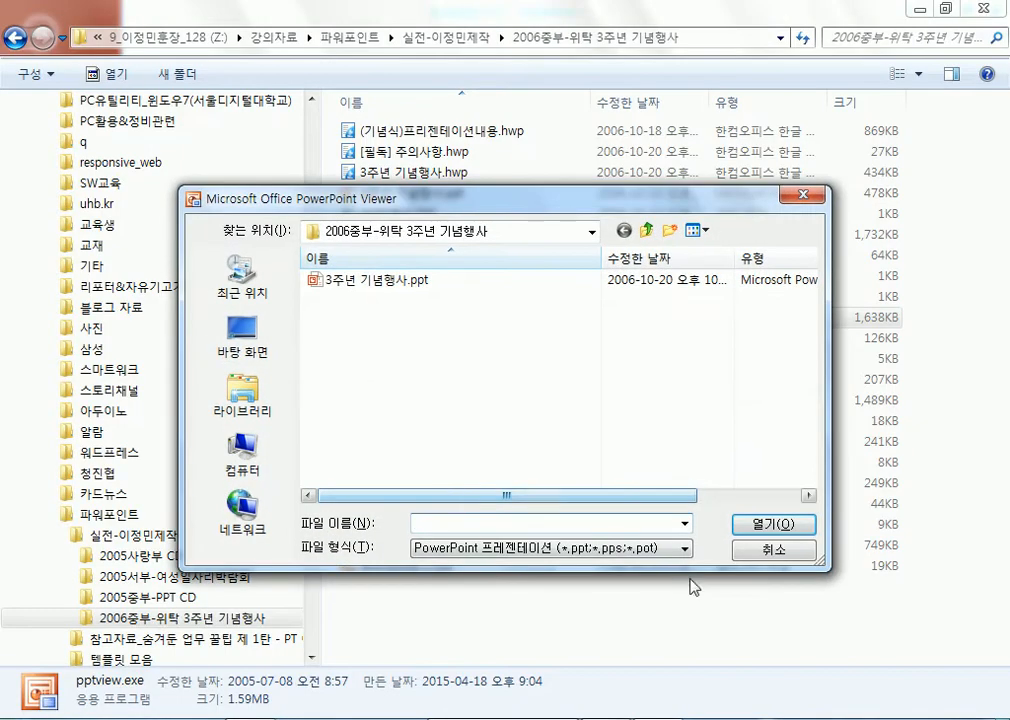
Close PowerPoint Viewer and select the CD용 패키지 프레젠테이션 export type in PowerPoint
{"action": "left_click", "coordinate": [760, 549]}
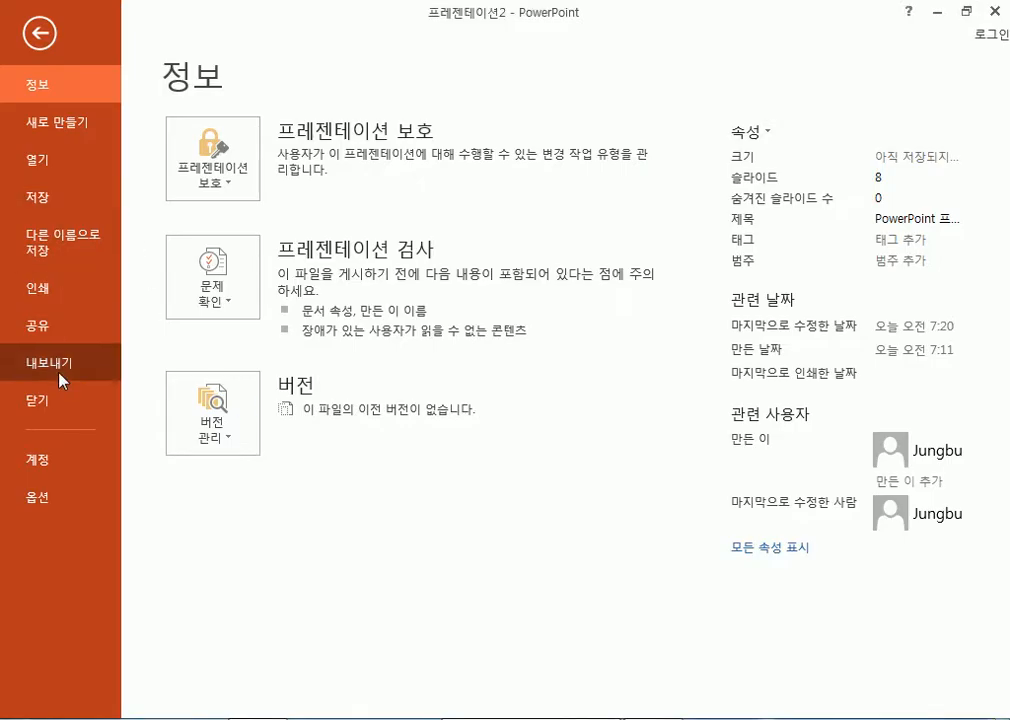
{"action": "left_click", "coordinate": [62, 380]}
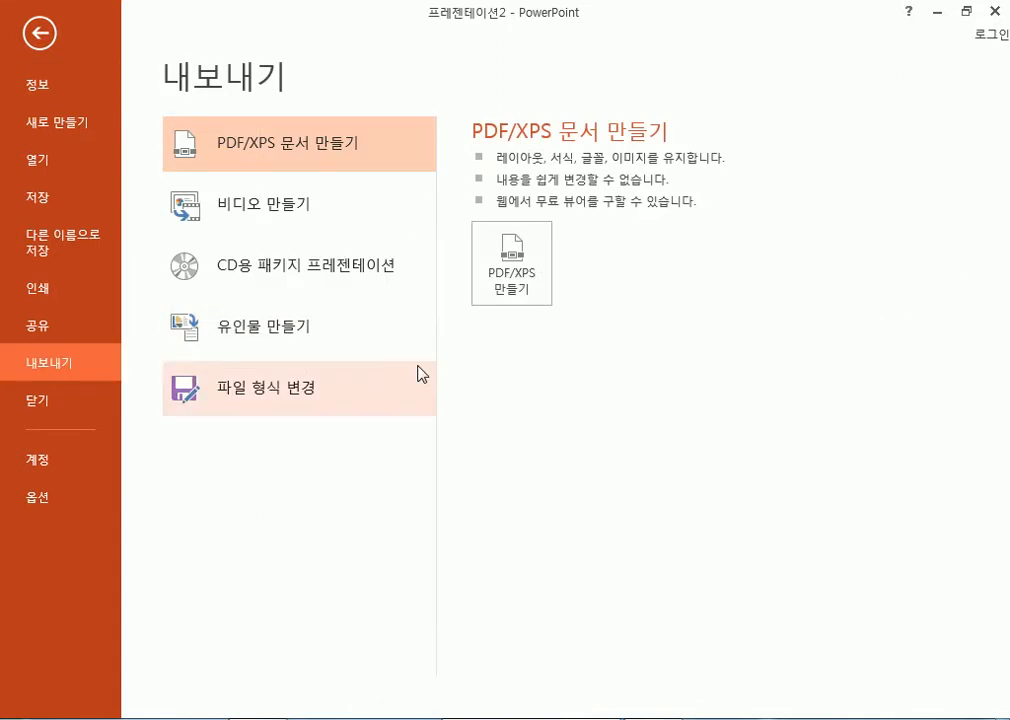
{"action": "left_click", "coordinate": [281, 277]}
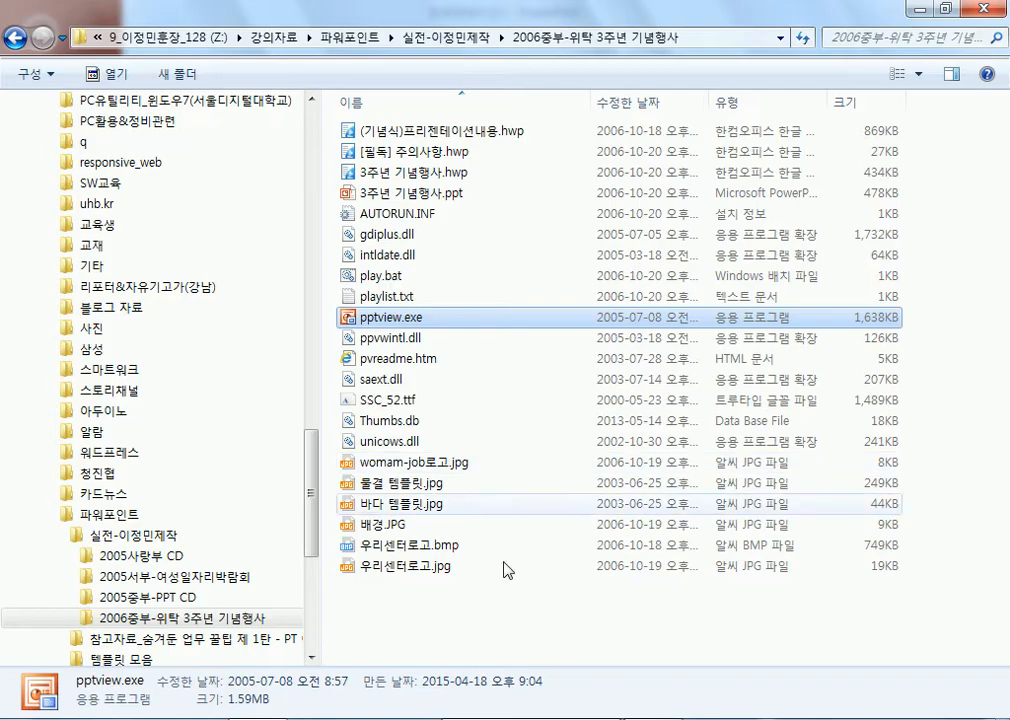
Look over all files in the 2006중부-위탁 3주년 기념행사 folder, pointing out the pptview.exe viewer
{"action": "left_click_drag", "start_coordinate": [522, 640], "coordinate": [335, 120]}
{"action": "left_click_drag", "start_coordinate": [530, 636], "coordinate": [324, 102]}
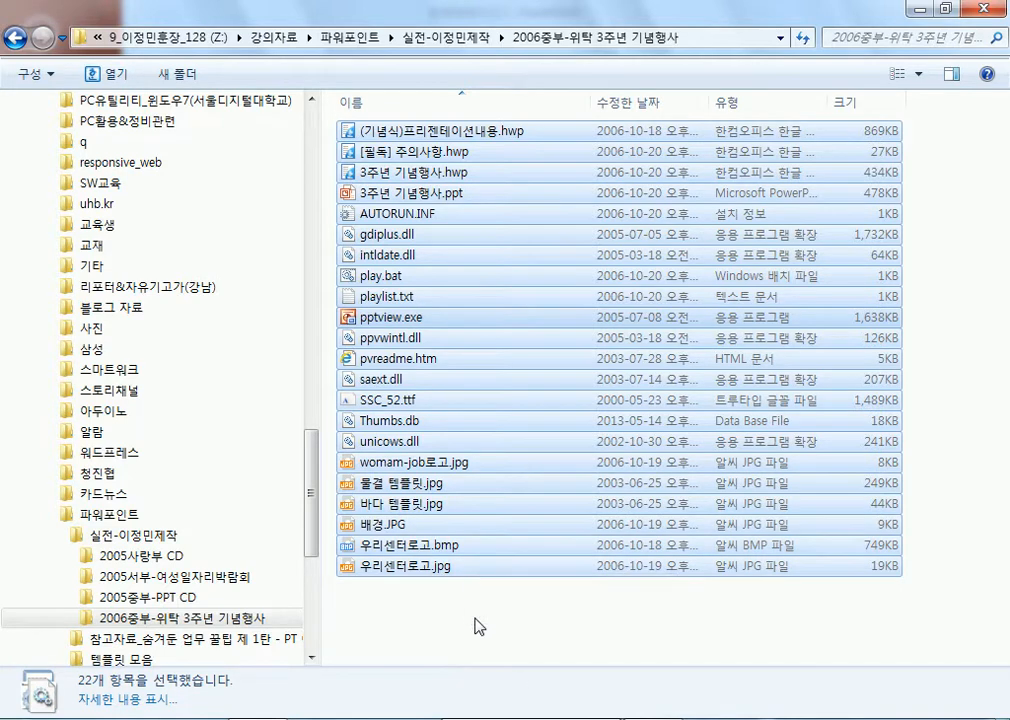
{"action": "left_click", "coordinate": [510, 632]}
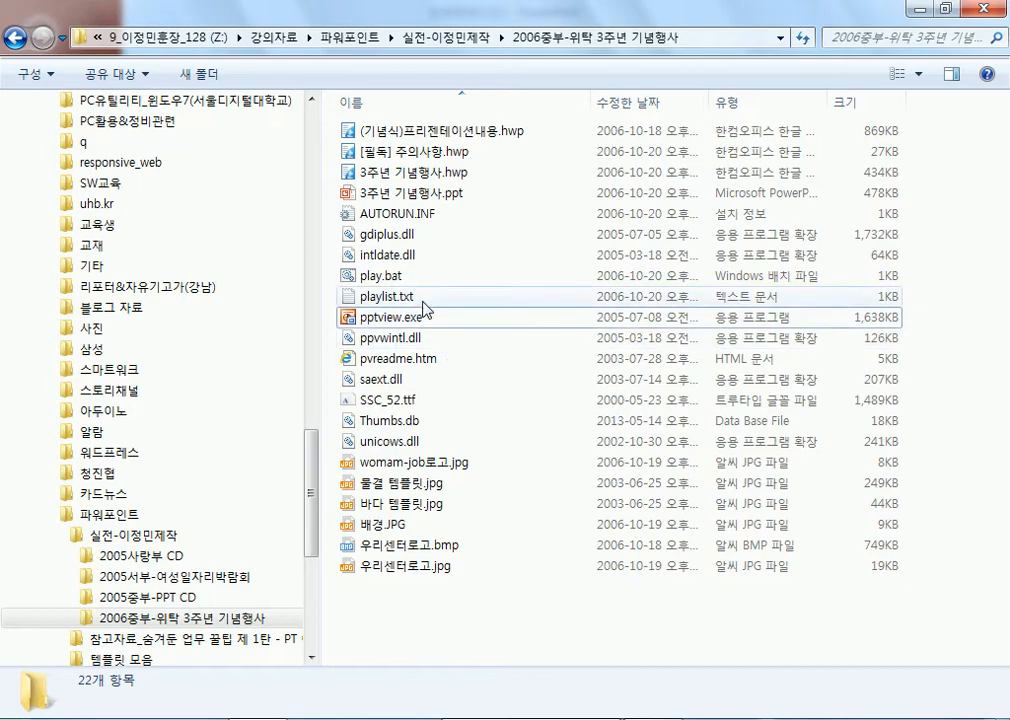
{"action": "left_click", "coordinate": [416, 317]}
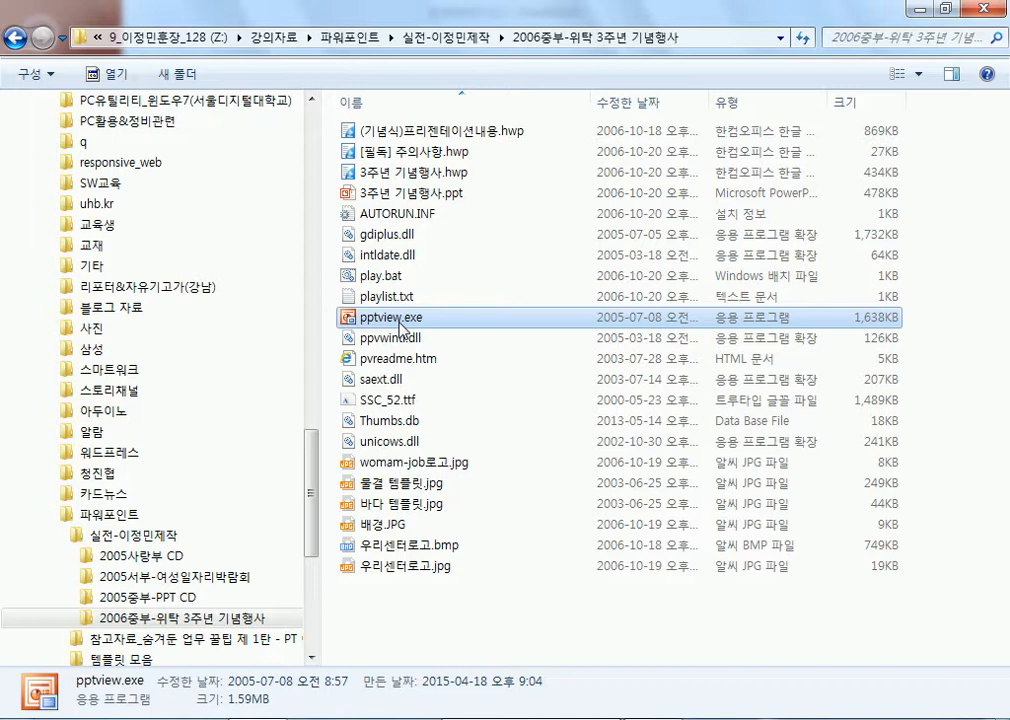
Open the CD packaging dialog for 프레젠테이션2.pptx in PowerPoint and look at its copy-to-folder and copy-to-CD commands
{"action": "key", "text": "alt+Tab"}
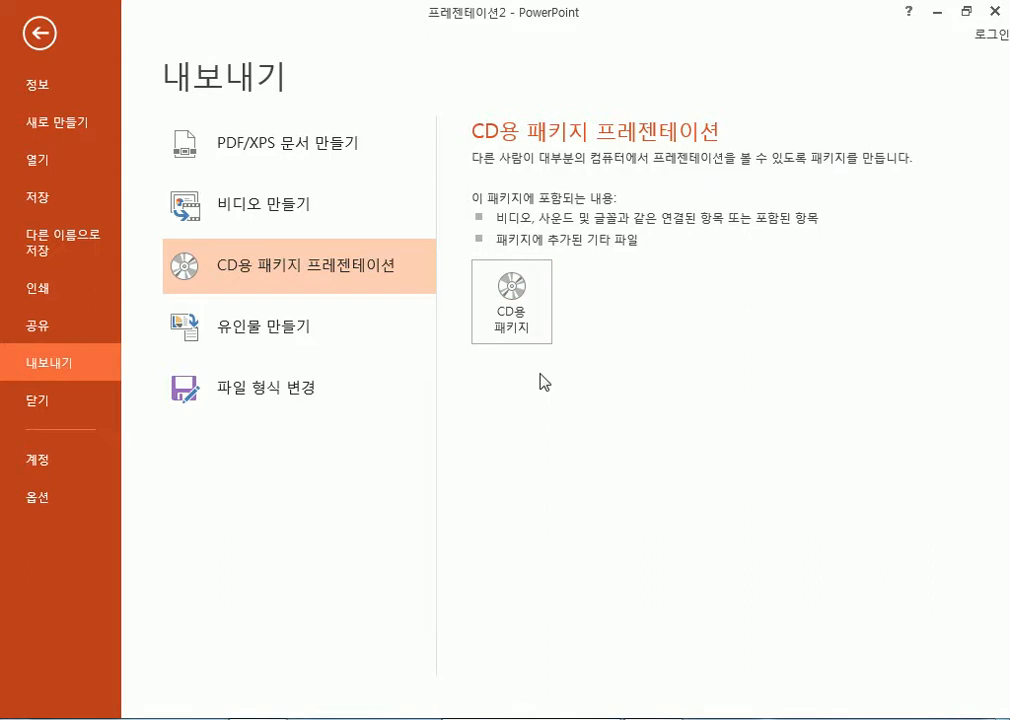
{"action": "left_click", "coordinate": [527, 316]}
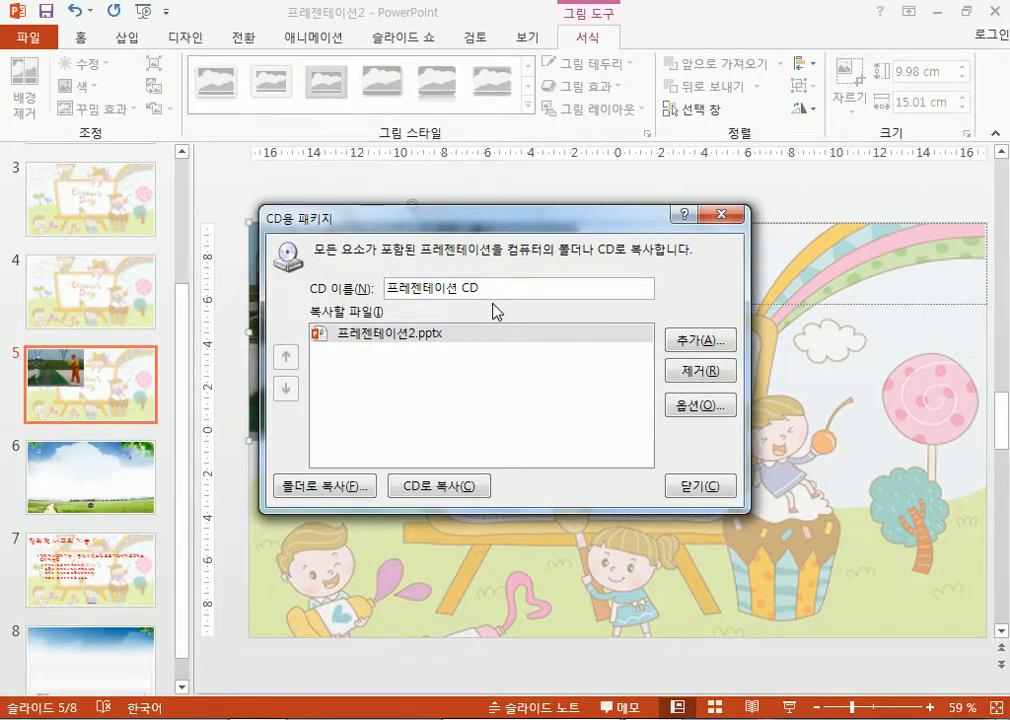
{"action": "left_click", "coordinate": [342, 494]}
{"action": "left_click", "coordinate": [470, 488]}
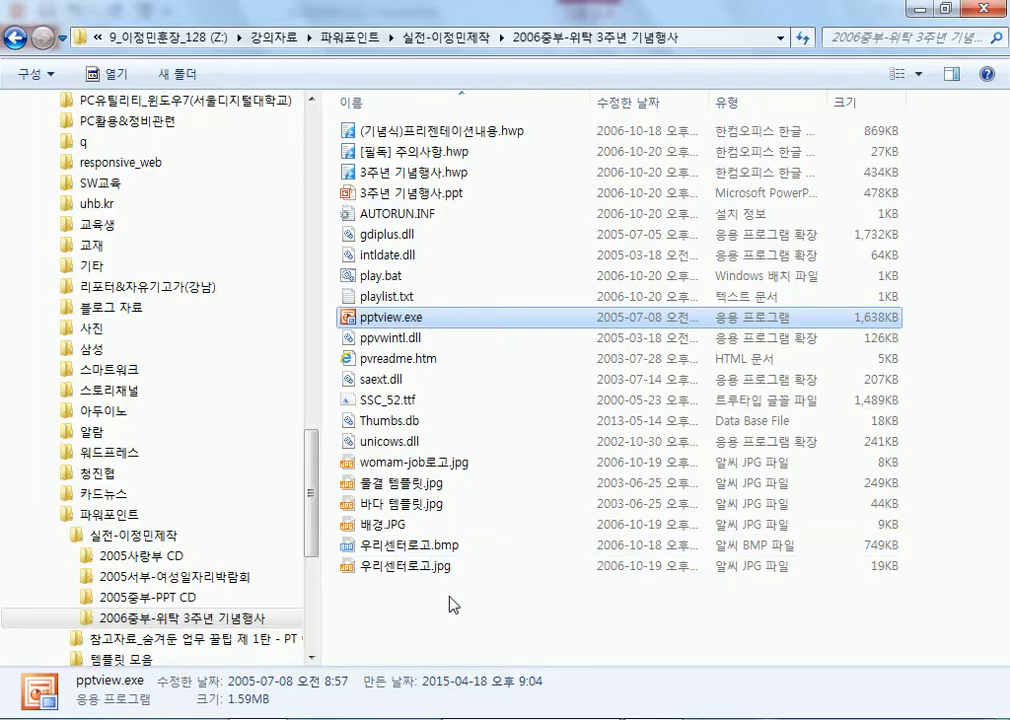
Examine the packaged files in the 3주년 기념행사, 2005서부-여성일자리박람회 and 2005사랑부 CD folders, and deselect the slide 5 picture in PowerPoint
{"action": "left_click_drag", "start_coordinate": [462, 605], "coordinate": [330, 120]}
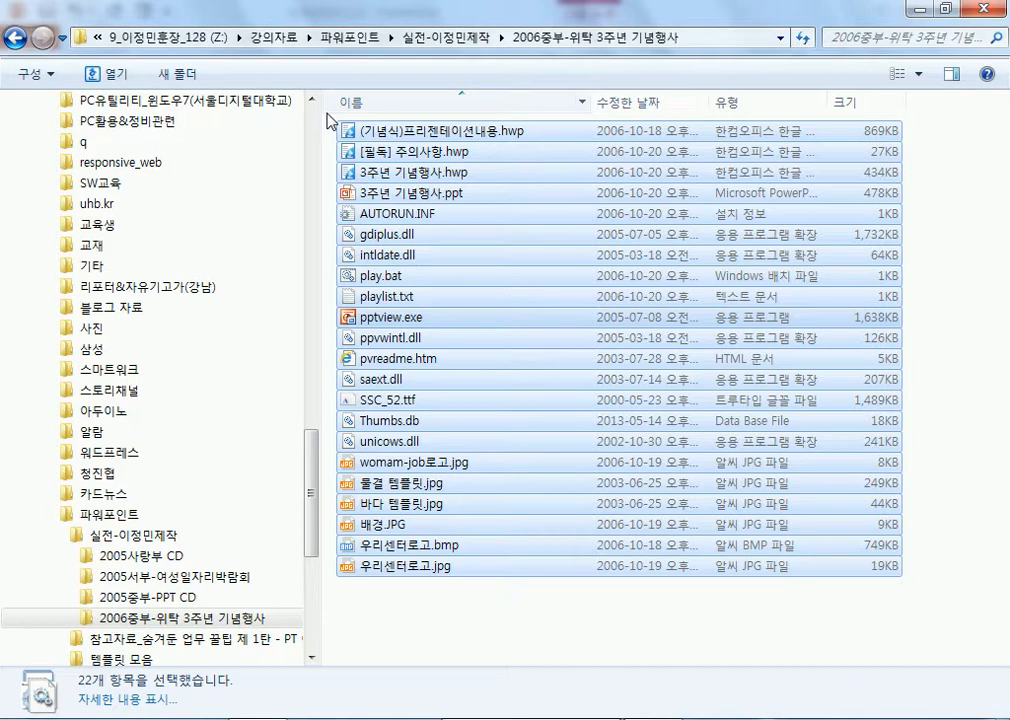
{"action": "left_click", "coordinate": [149, 577]}
{"action": "left_click", "coordinate": [140, 556]}
{"action": "left_click", "coordinate": [174, 579]}
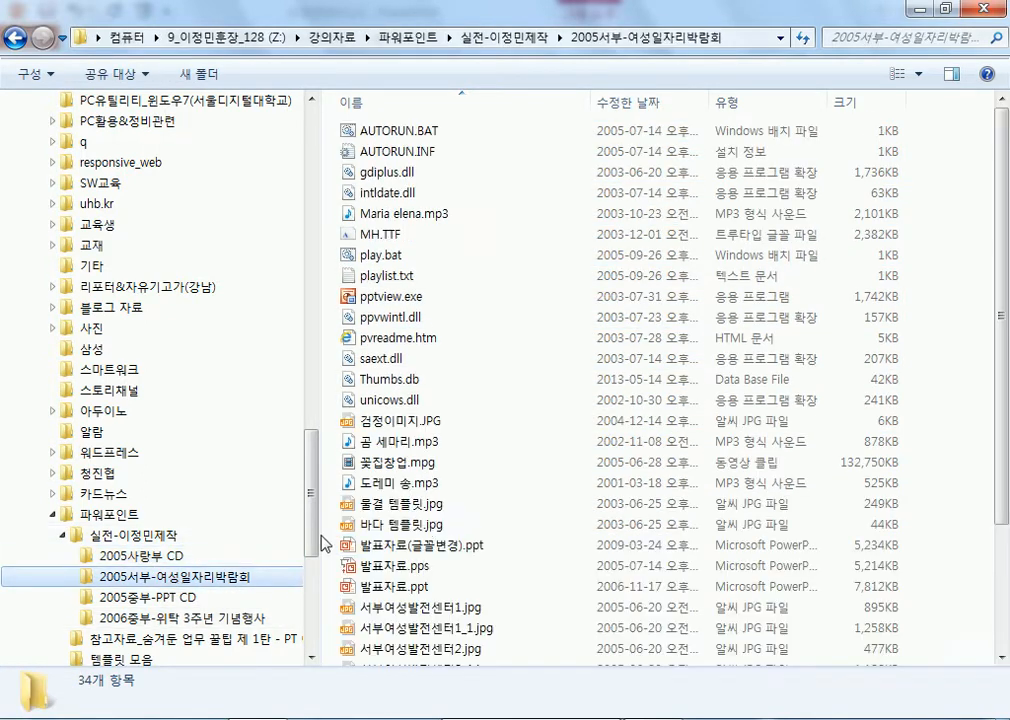
{"action": "left_click", "coordinate": [440, 545]}
{"action": "scroll", "coordinate": [440, 560], "scroll_direction": "down", "scroll_amount": 3}
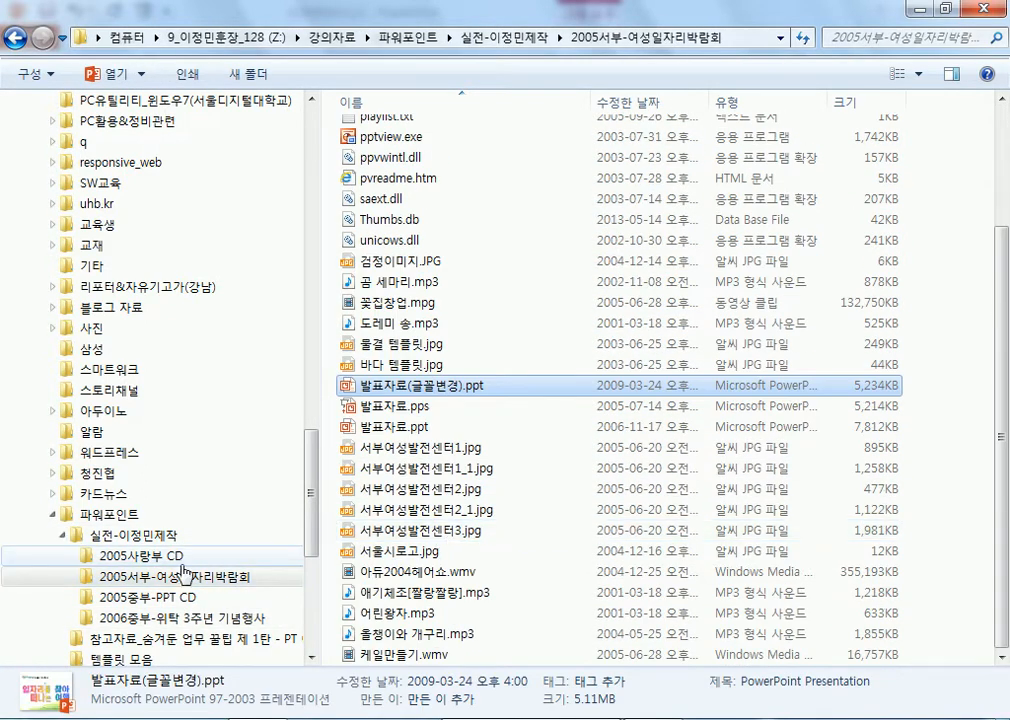
{"action": "left_click", "coordinate": [142, 556]}
{"action": "left_click", "coordinate": [138, 536]}
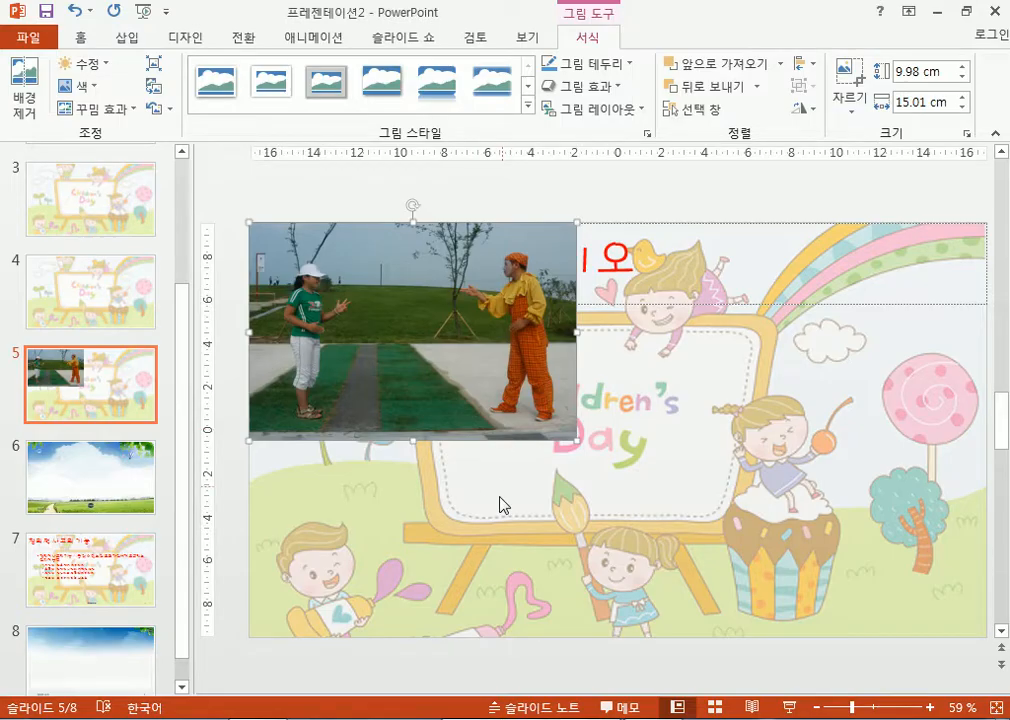
{"action": "left_click", "coordinate": [500, 505]}
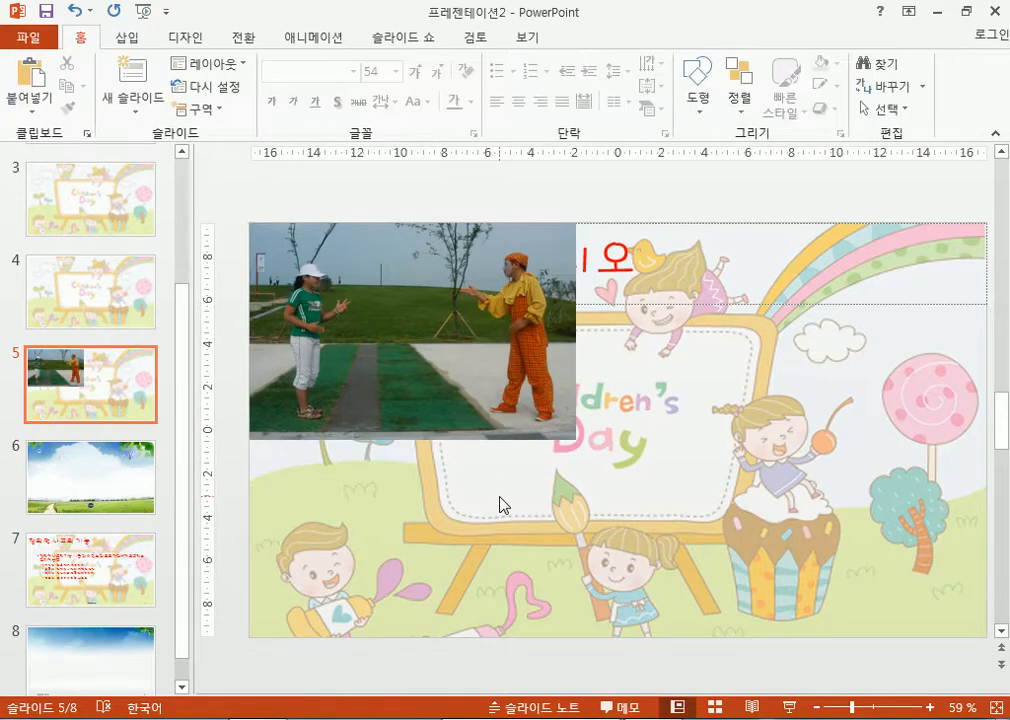
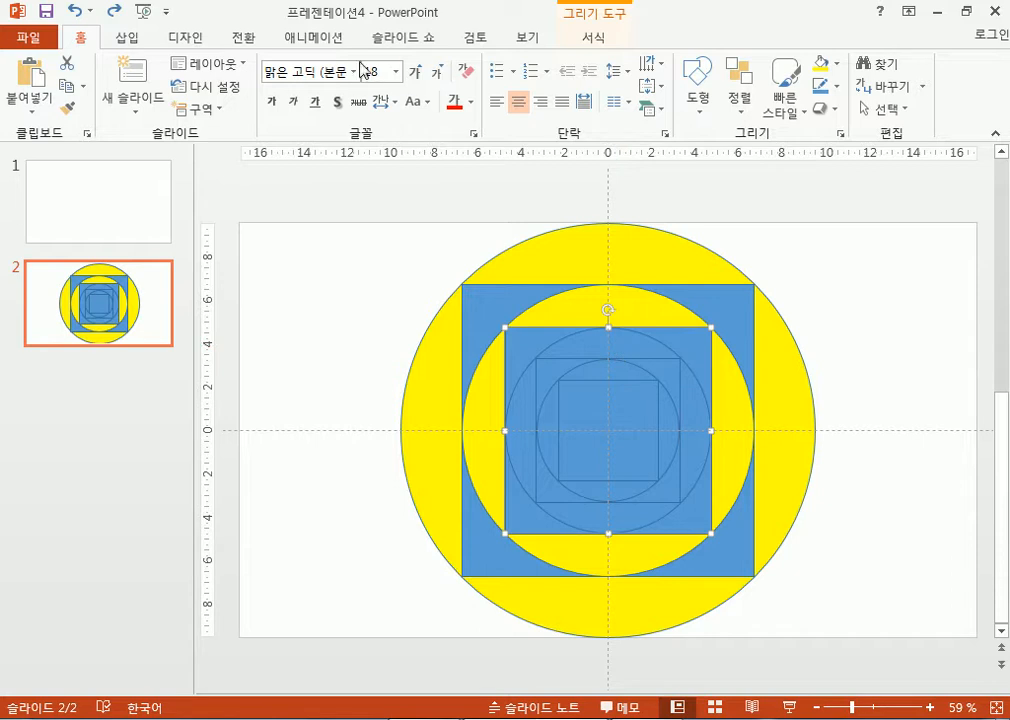
Fill the 9.43 cm and 6.53 cm circles of the nested figure on slide 2 with yellow
{"action": "left_click", "coordinate": [590, 42]}
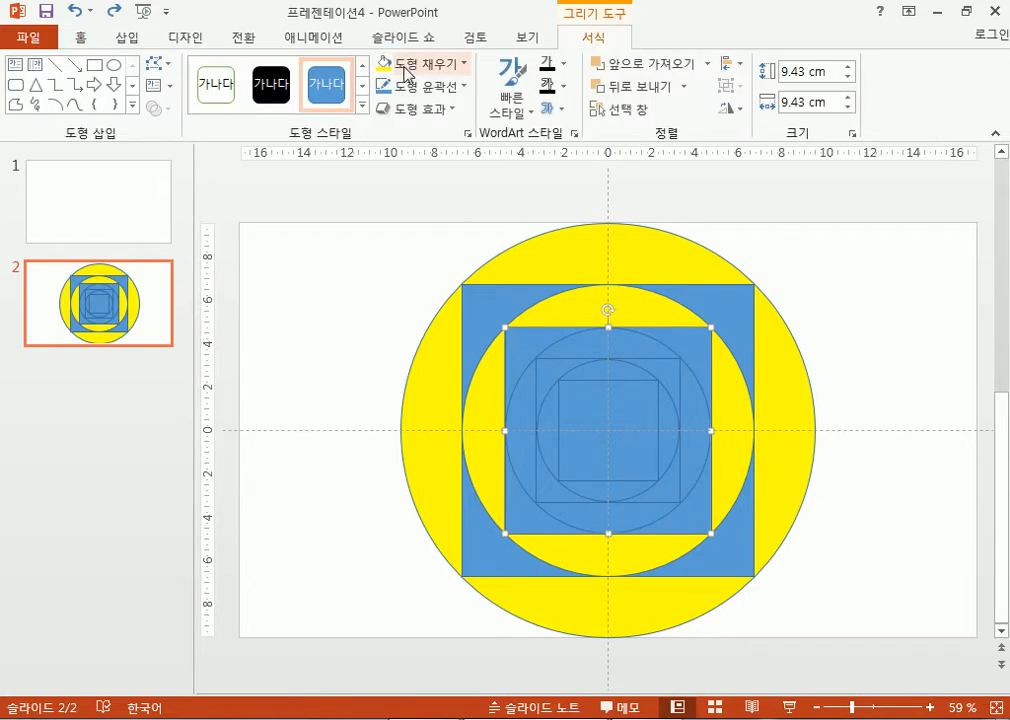
{"action": "left_click", "coordinate": [406, 66]}
{"action": "left_click", "coordinate": [433, 217]}
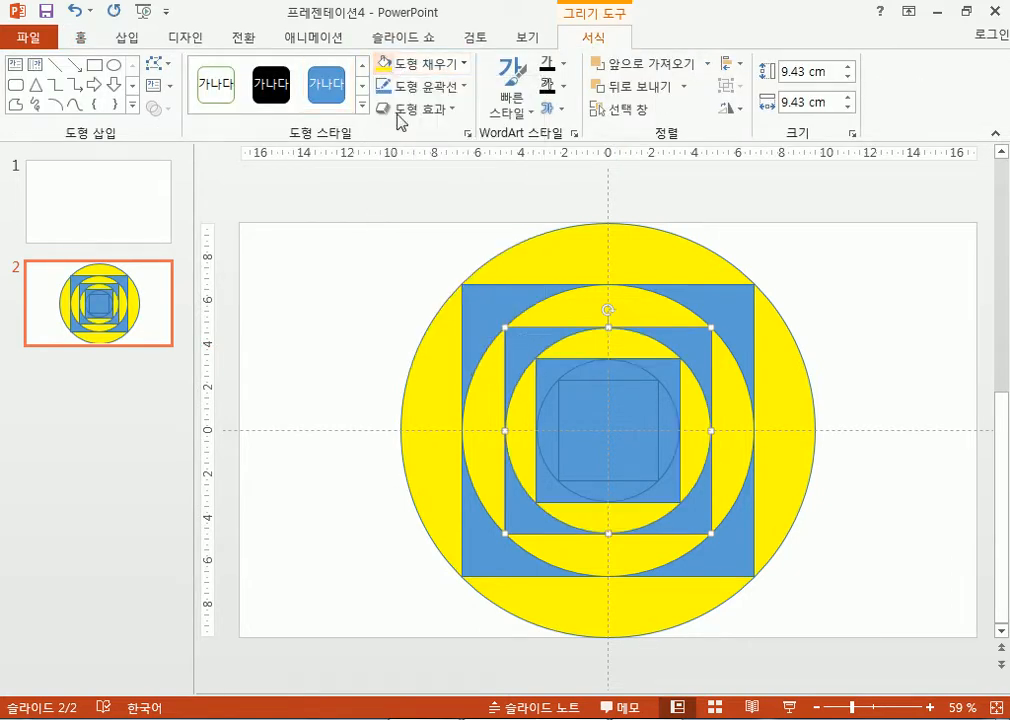
{"action": "left_click", "coordinate": [592, 420]}
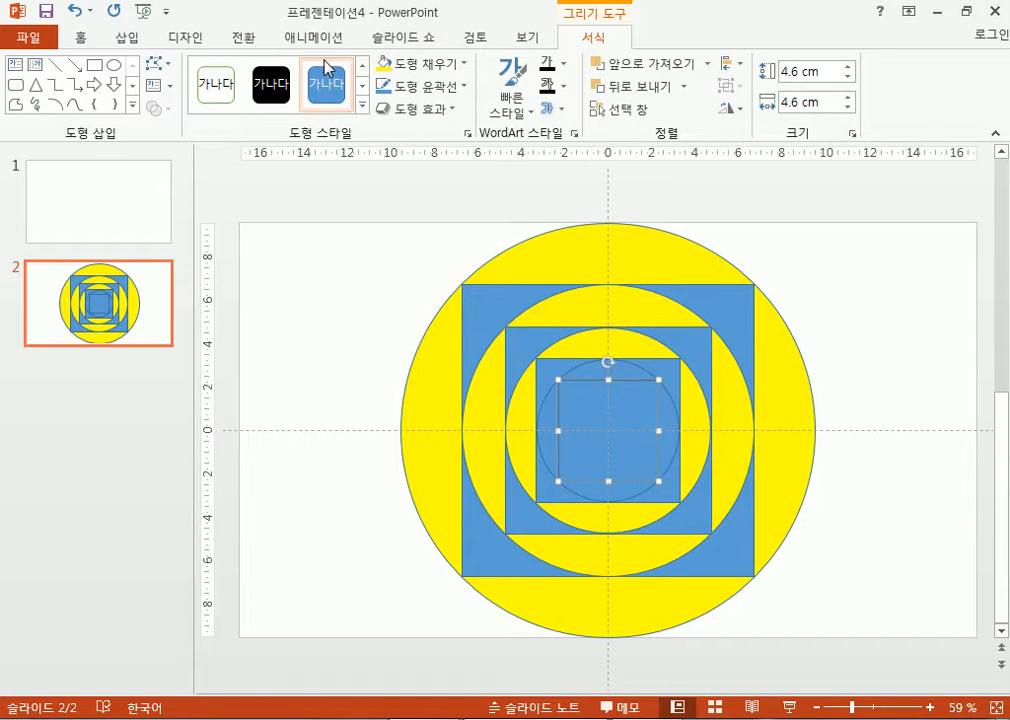
{"action": "left_click", "coordinate": [591, 367]}
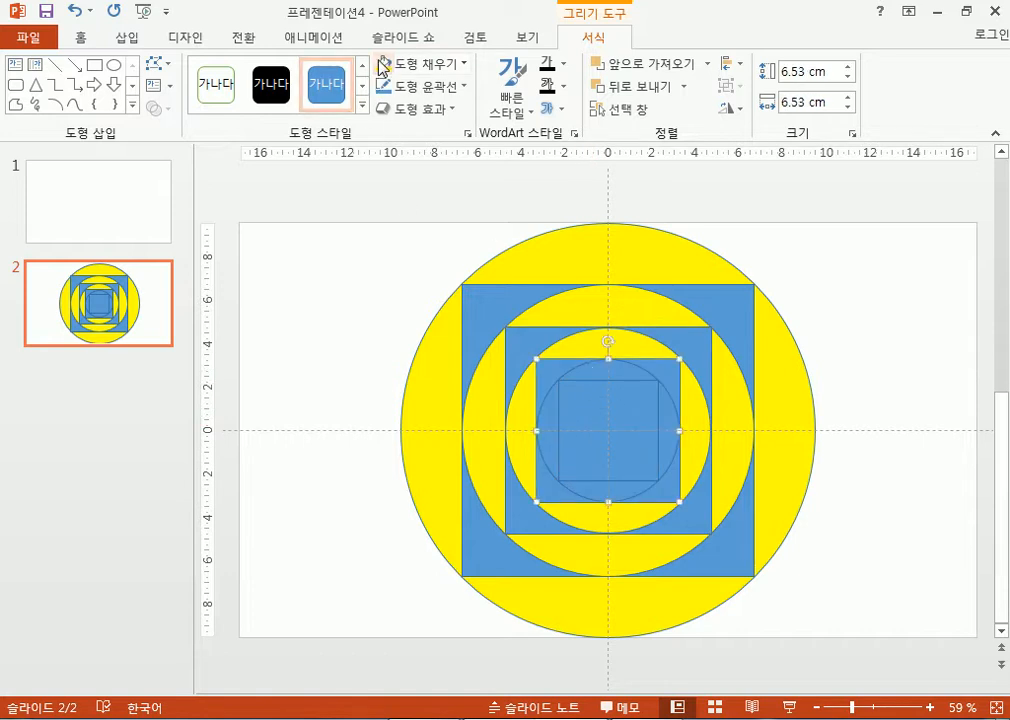
{"action": "left_click", "coordinate": [897, 313]}
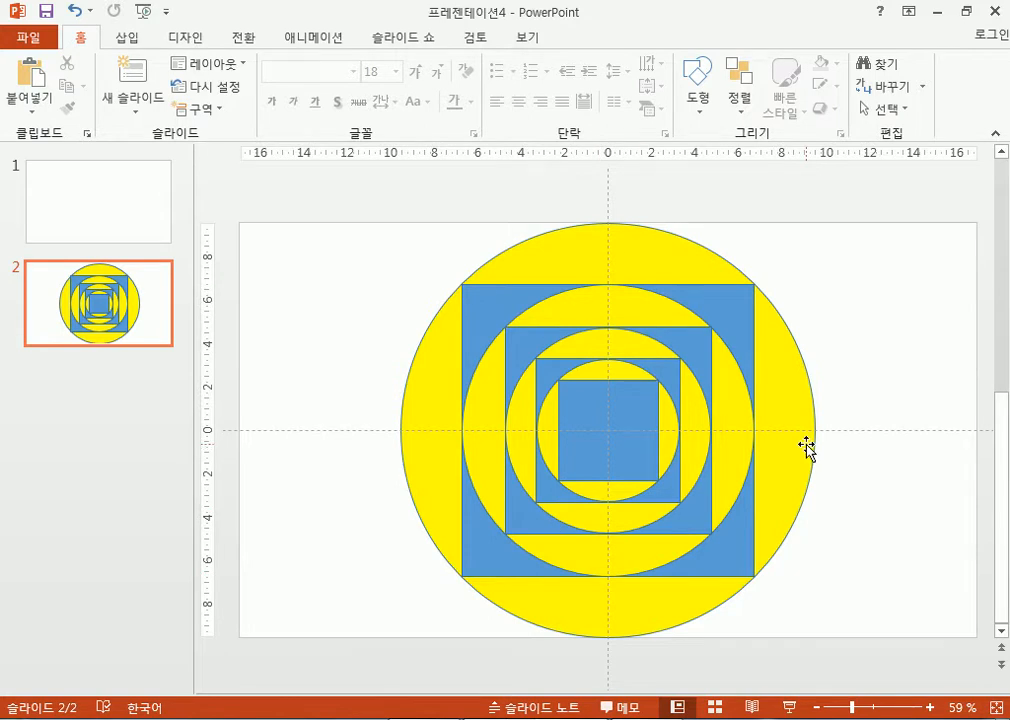
Draw a centred circle of about 4.6 cm inside the innermost square, and a centred square of about 3.24 cm inside that circle
{"action": "left_click", "coordinate": [123, 42]}
{"action": "left_click", "coordinate": [304, 63]}
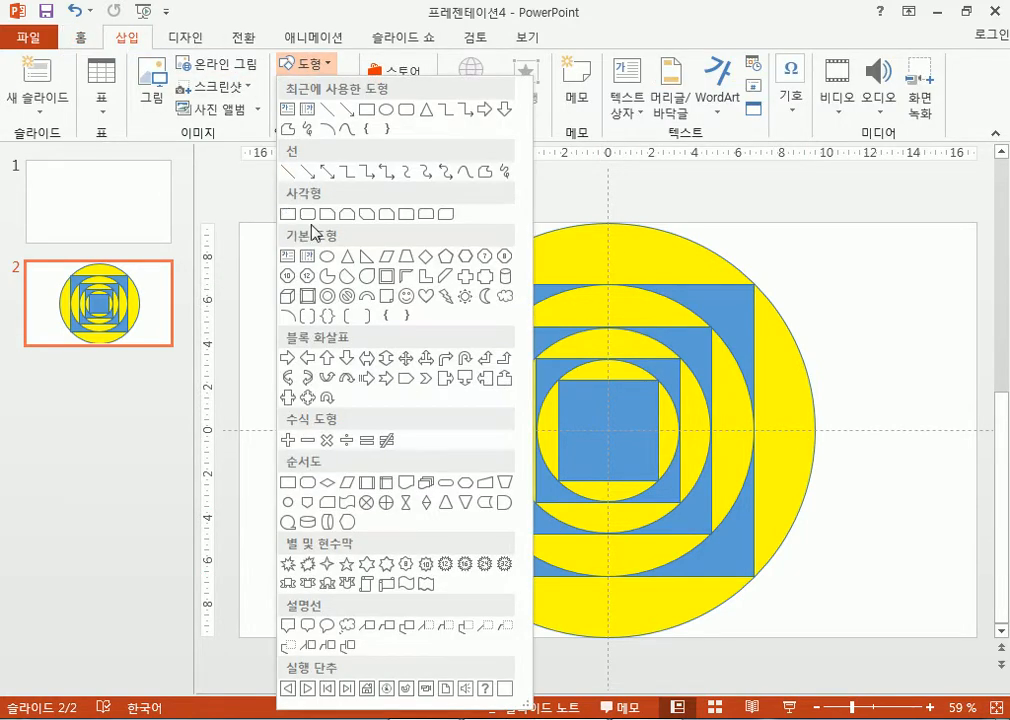
{"action": "left_click", "coordinate": [327, 256]}
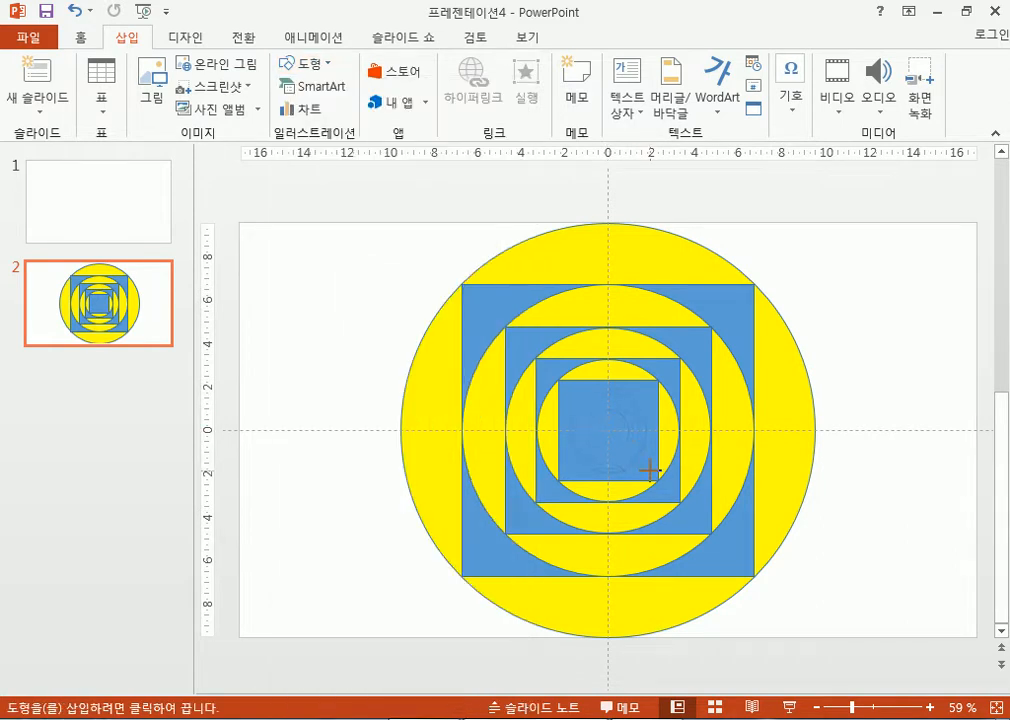
{"action": "left_click_drag", "start_coordinate": [651, 476], "coordinate": [658, 481]}
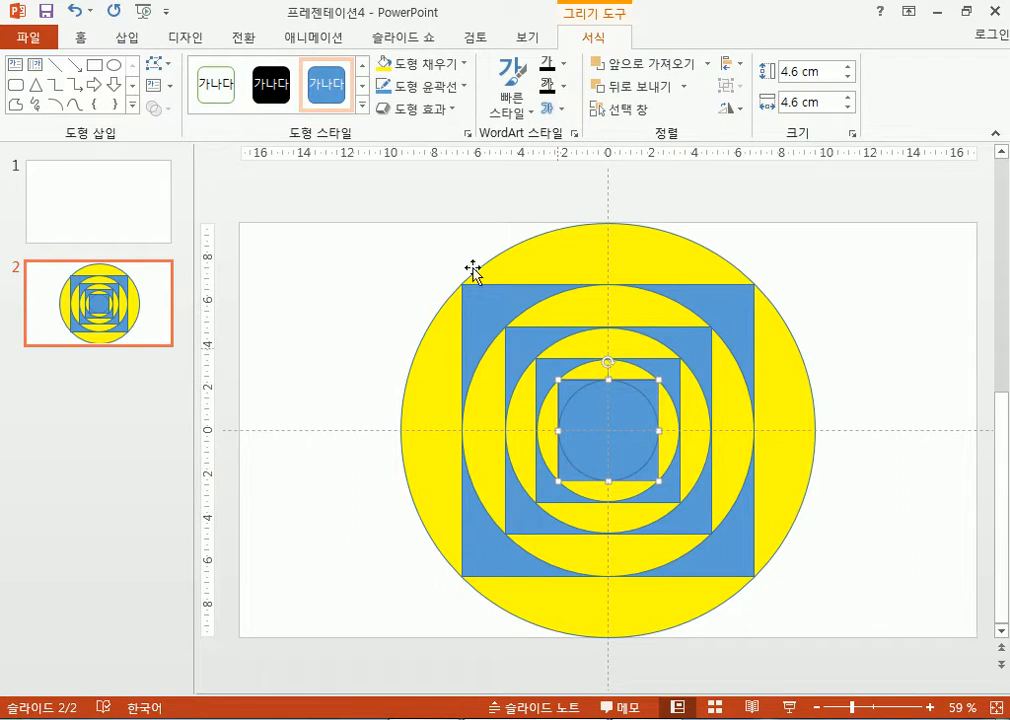
{"action": "left_click", "coordinate": [94, 64]}
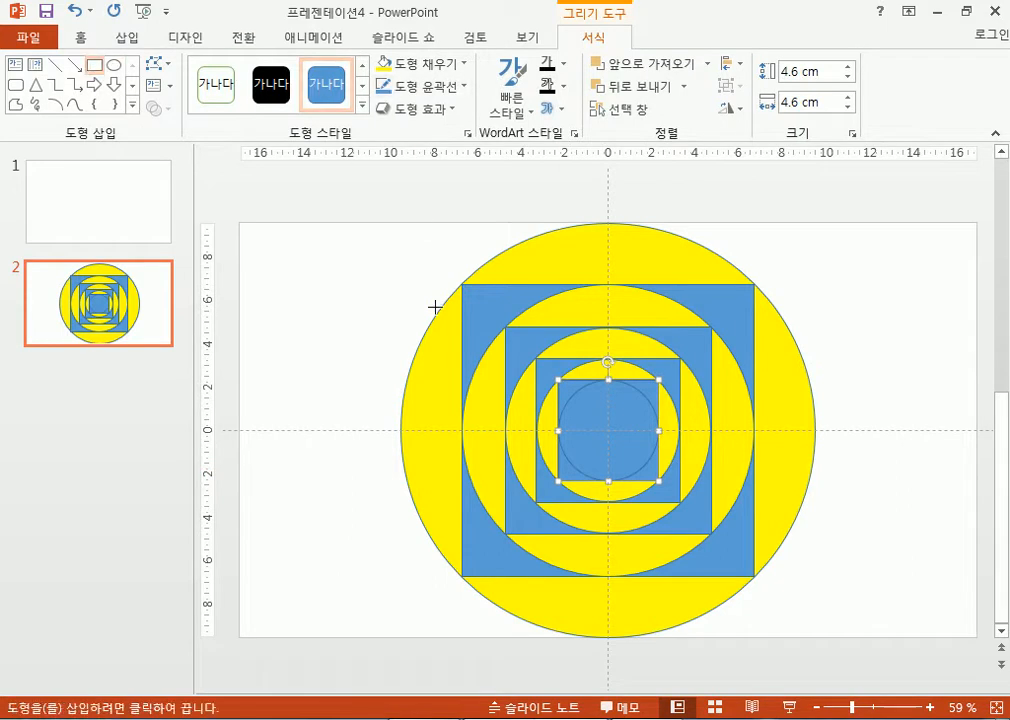
{"action": "left_click_drag", "start_coordinate": [608, 430], "coordinate": [642, 462]}
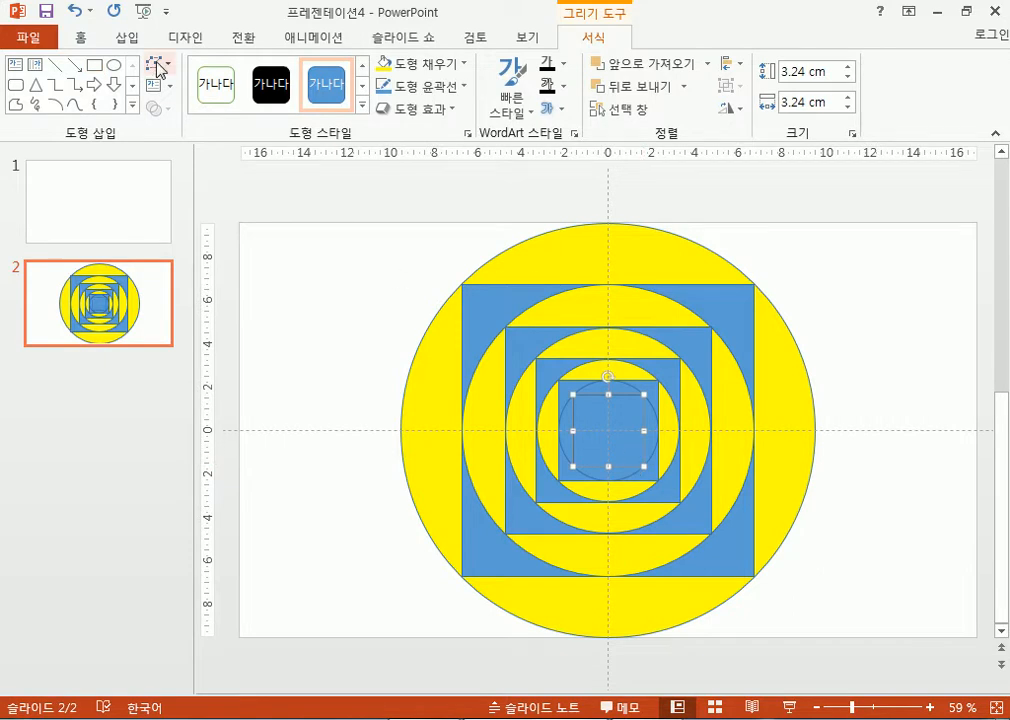
Draw a centred circle of about 3.15 cm inside the smallest square, and a centred square of about 2.24 cm inside that circle
{"action": "left_click", "coordinate": [114, 64]}
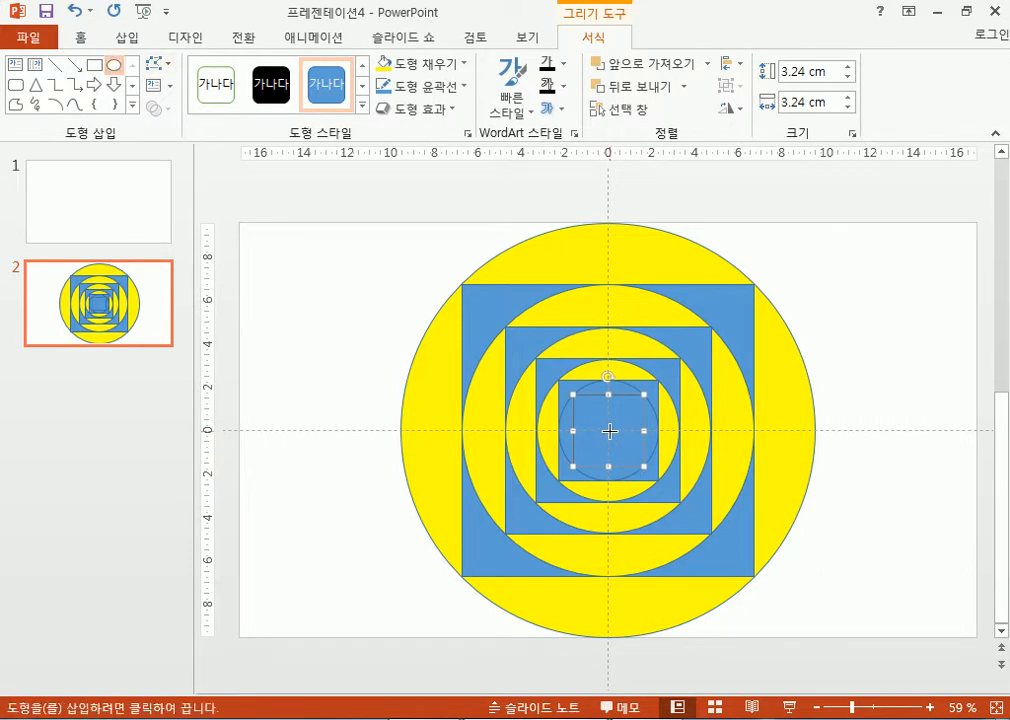
{"action": "left_click_drag", "start_coordinate": [608, 430], "coordinate": [643, 465]}
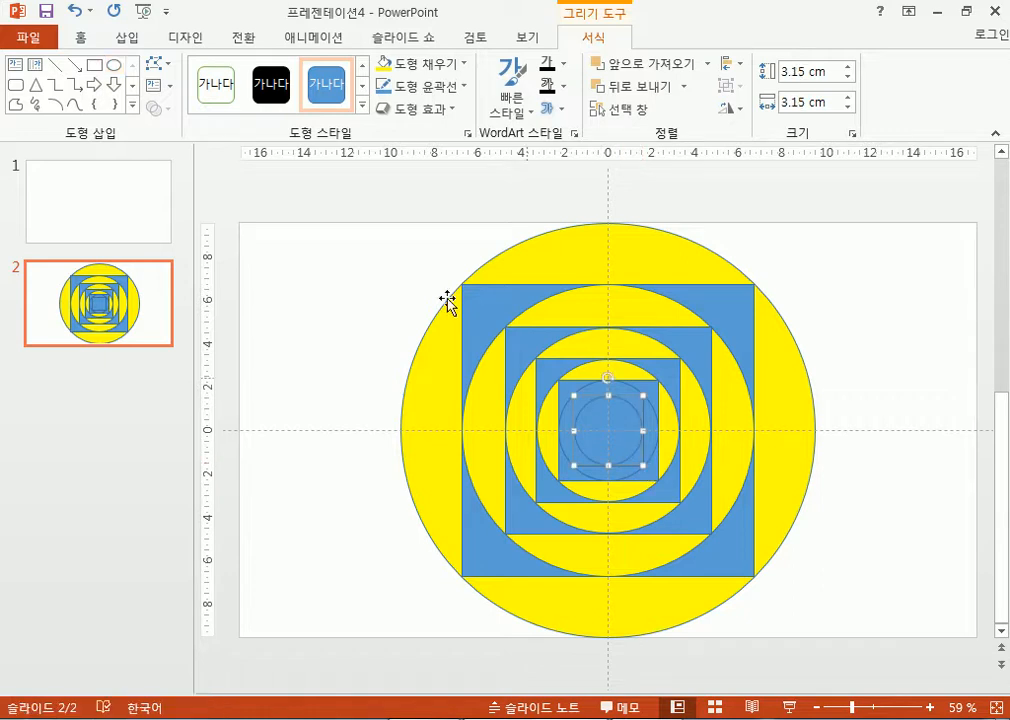
{"action": "left_click", "coordinate": [95, 66]}
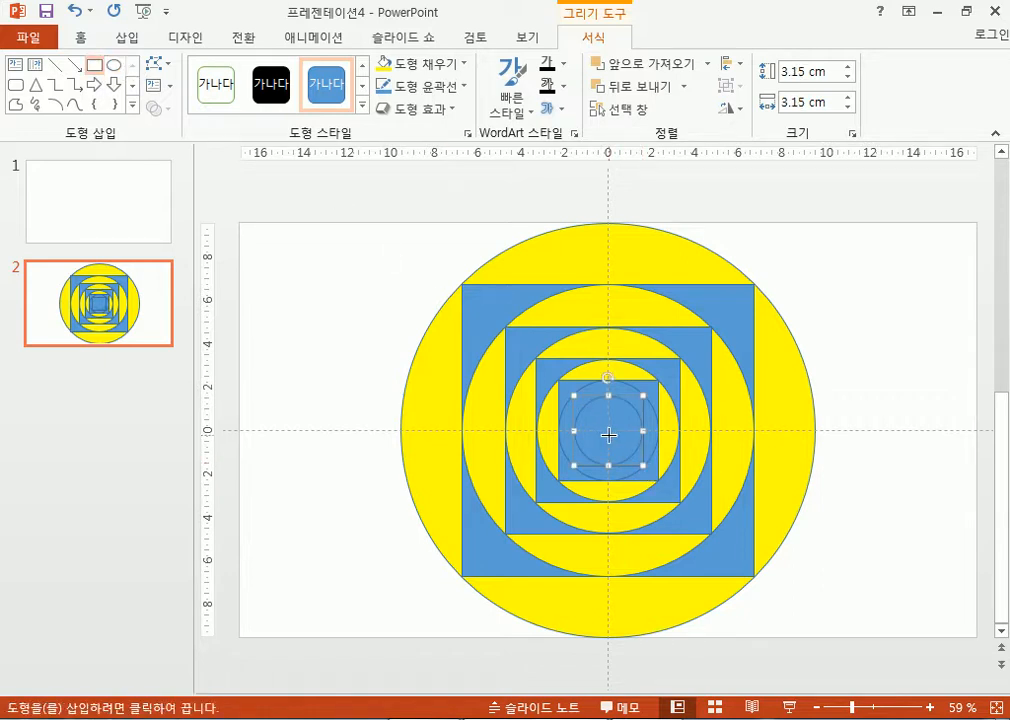
{"action": "left_click_drag", "start_coordinate": [608, 430], "coordinate": [632, 453]}
{"action": "left_click", "coordinate": [863, 447]}
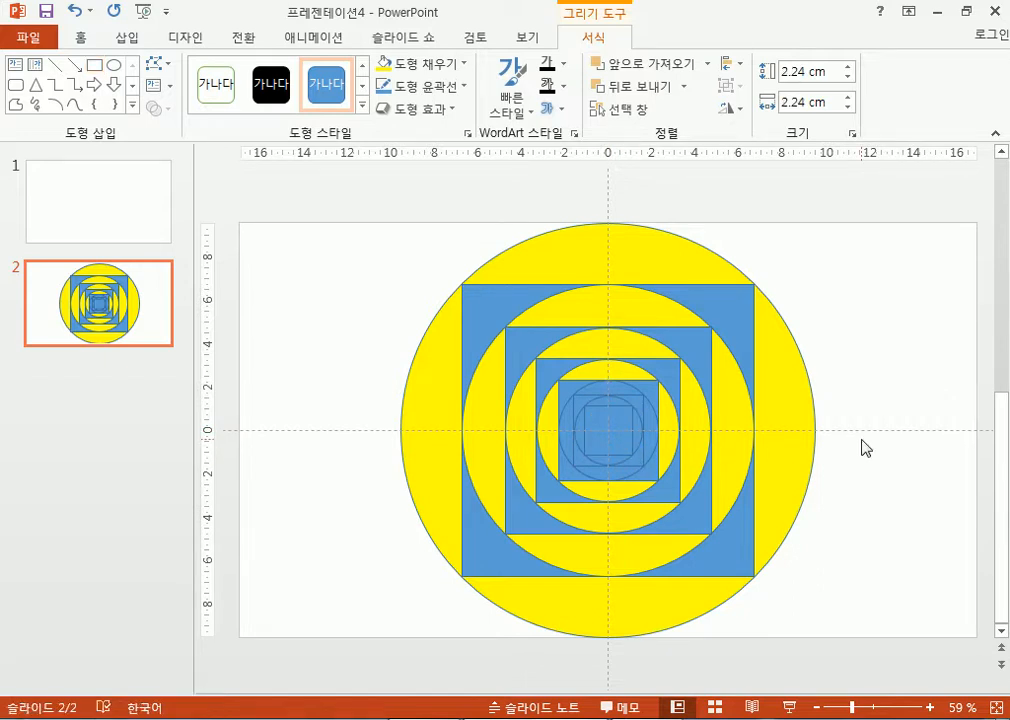
Fill the two innermost circles with yellow
{"action": "left_click", "coordinate": [616, 393]}
{"action": "left_click", "coordinate": [621, 408], "text": "shift"}
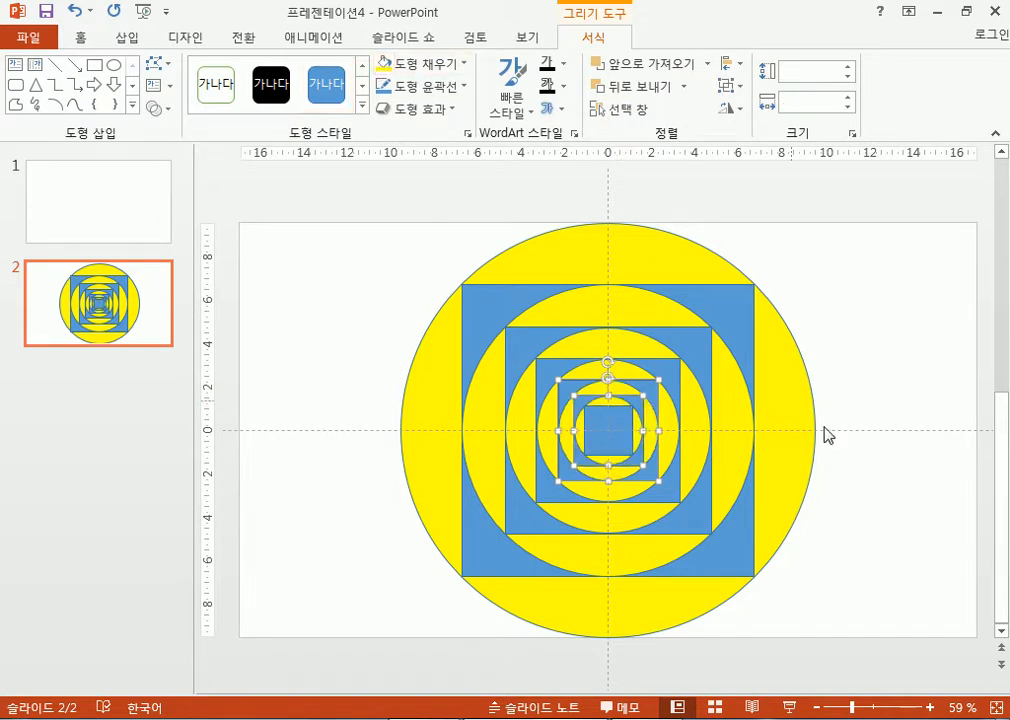
{"action": "left_click", "coordinate": [925, 476]}
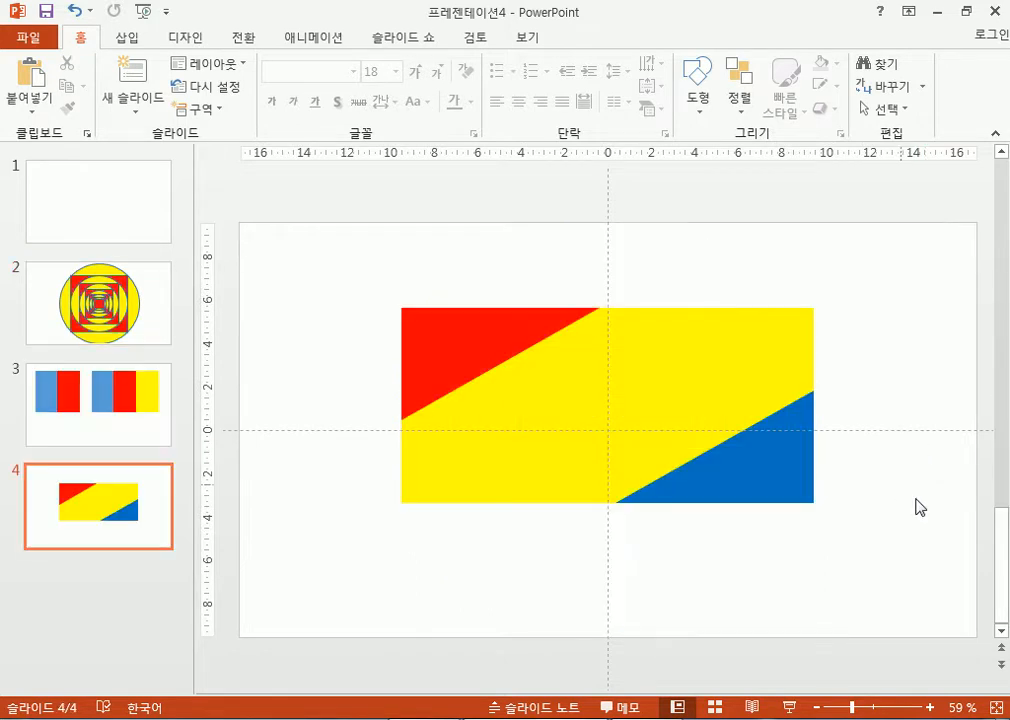
Delete all shapes on slide 4 and draw a rectangle about 16.28 cm wide and 6.62 cm high in the slide's upper half
{"action": "left_click_drag", "start_coordinate": [388, 275], "coordinate": [904, 572]}
{"action": "key", "text": "Delete"}
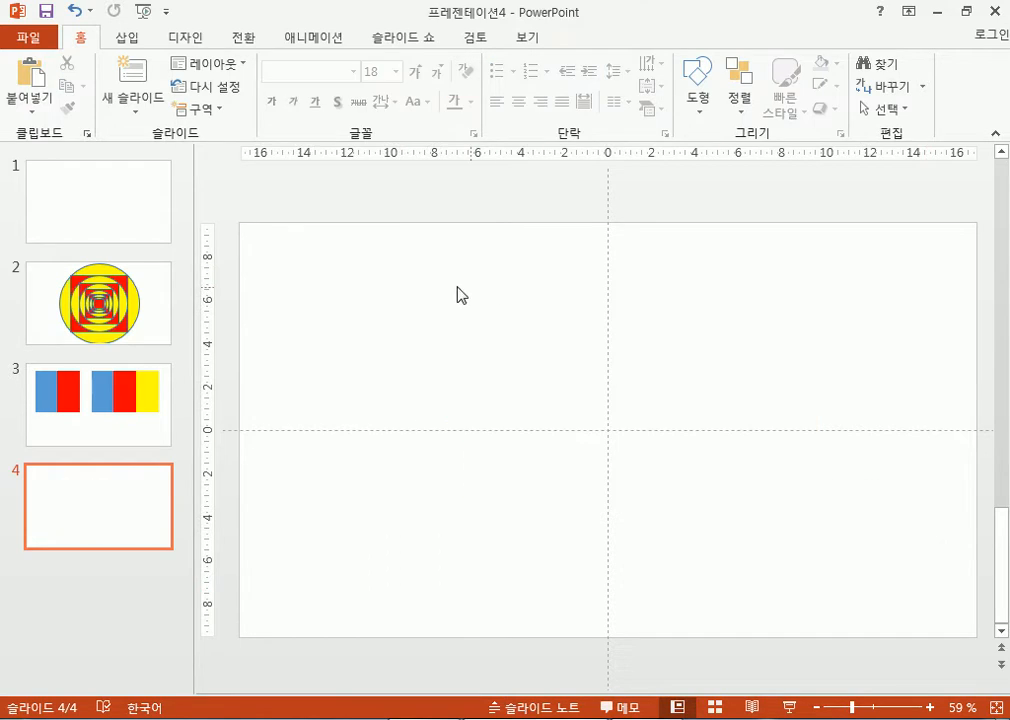
{"action": "left_click", "coordinate": [127, 38]}
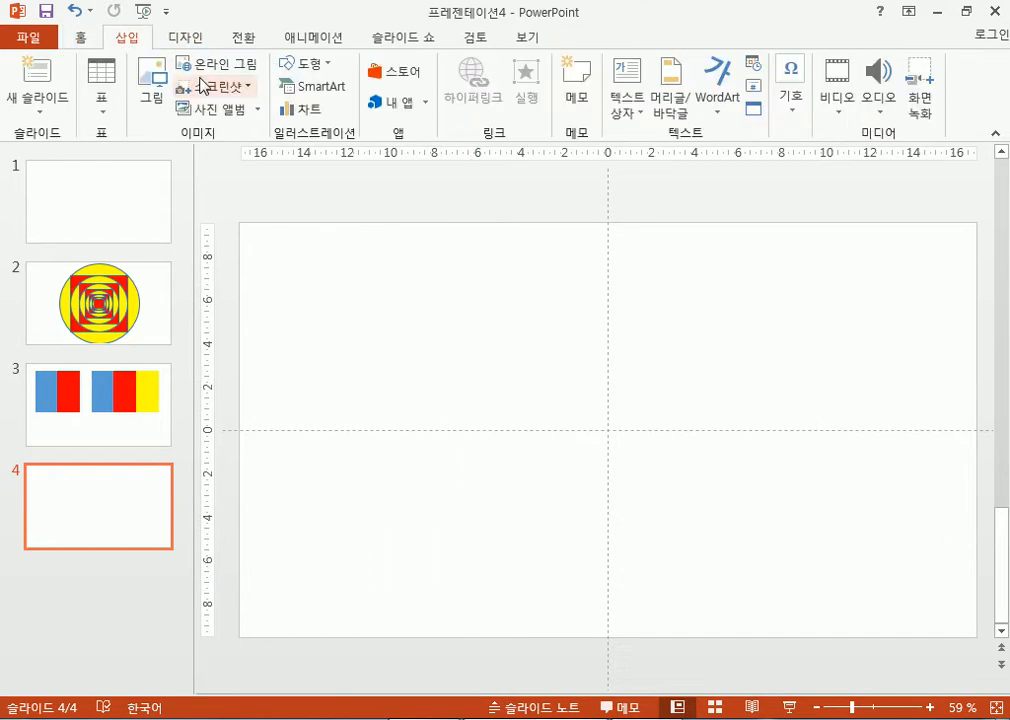
{"action": "left_click", "coordinate": [302, 63]}
{"action": "left_click", "coordinate": [288, 213]}
{"action": "left_click_drag", "start_coordinate": [494, 301], "coordinate": [849, 446]}
{"action": "mouse_move", "coordinate": [728, 391]}
{"action": "left_mouse_down"}
{"action": "mouse_move", "coordinate": [624, 365]}
{"action": "mouse_move", "coordinate": [624, 345]}
{"action": "left_mouse_up"}
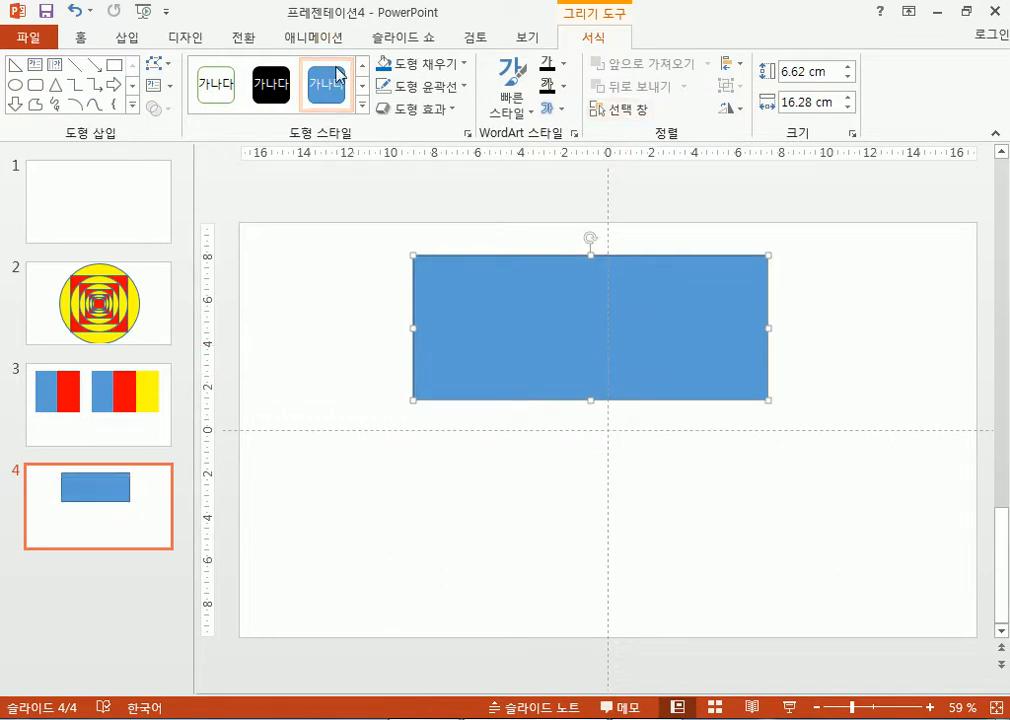
Draw a right triangle, turn it upside down, and fit it into the rectangle's top-left corner at about 8.26 by 4.26 cm
{"action": "left_click", "coordinate": [132, 103]}
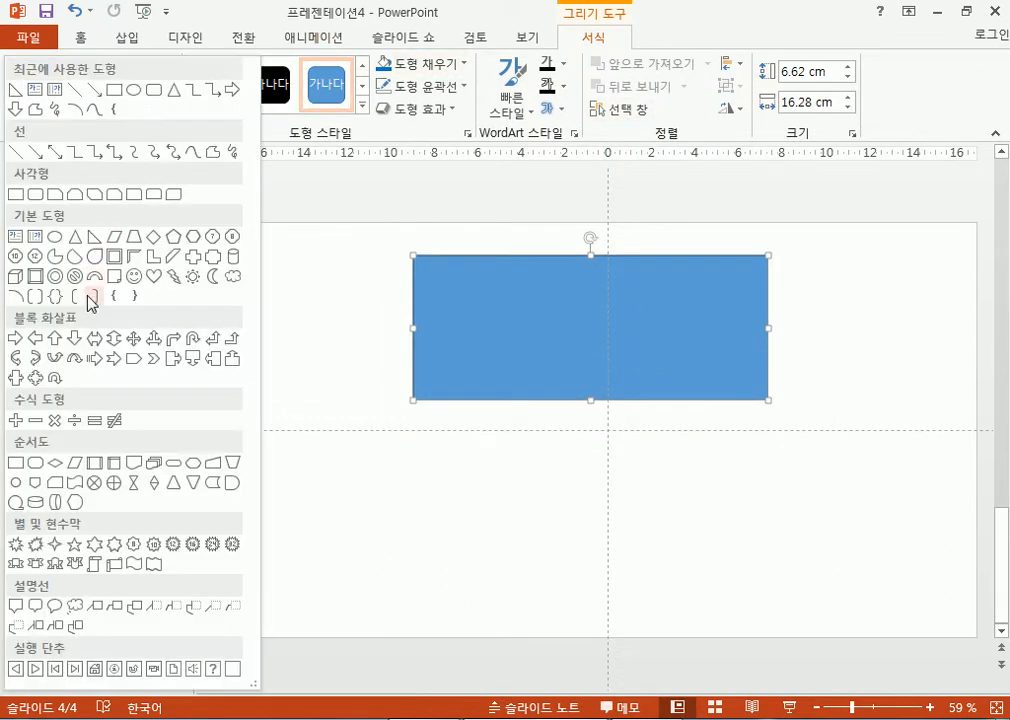
{"action": "left_click", "coordinate": [93, 239]}
{"action": "left_click_drag", "start_coordinate": [456, 299], "coordinate": [553, 379]}
{"action": "left_click_drag", "start_coordinate": [454, 352], "coordinate": [490, 372]}
{"action": "left_click_drag", "start_coordinate": [503, 270], "coordinate": [621, 277]}
{"action": "left_click", "coordinate": [462, 345]}
{"action": "left_click_drag", "start_coordinate": [503, 282], "coordinate": [507, 523]}
{"action": "left_click_drag", "start_coordinate": [478, 445], "coordinate": [601, 297]}
{"action": "left_click_drag", "start_coordinate": [624, 383], "coordinate": [624, 349]}
Move the rectangle and its triangle together towards the left side of the slide
{"action": "left_click", "coordinate": [823, 338], "text": "shift"}
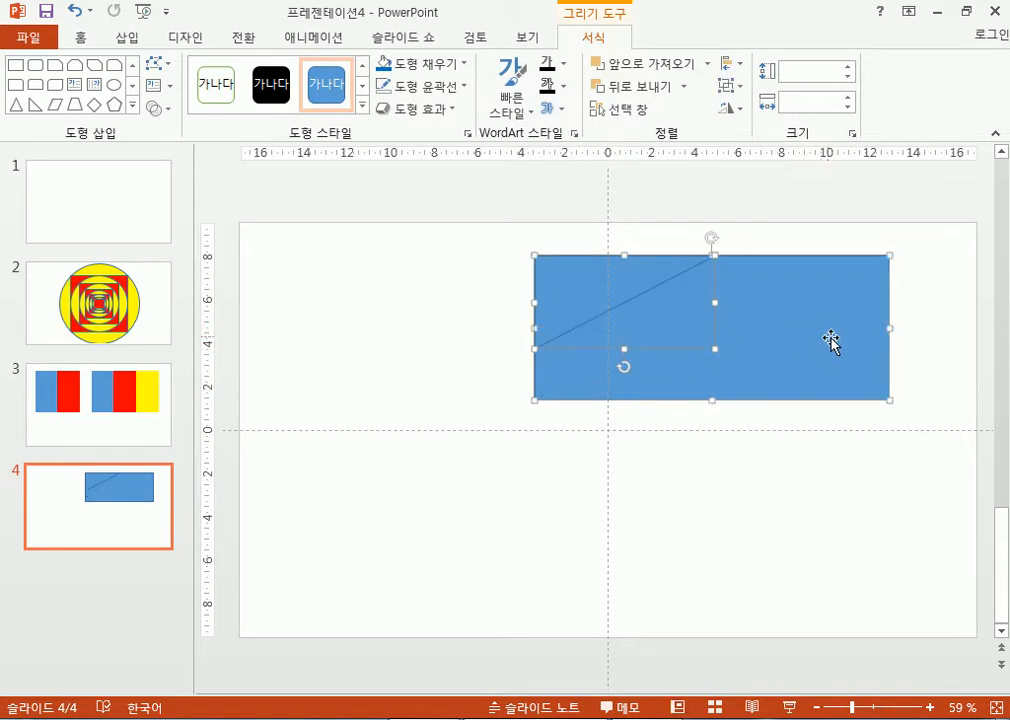
{"action": "left_click_drag", "start_coordinate": [830, 340], "coordinate": [672, 336]}
{"action": "left_click", "coordinate": [845, 462]}
{"action": "left_click", "coordinate": [494, 308]}
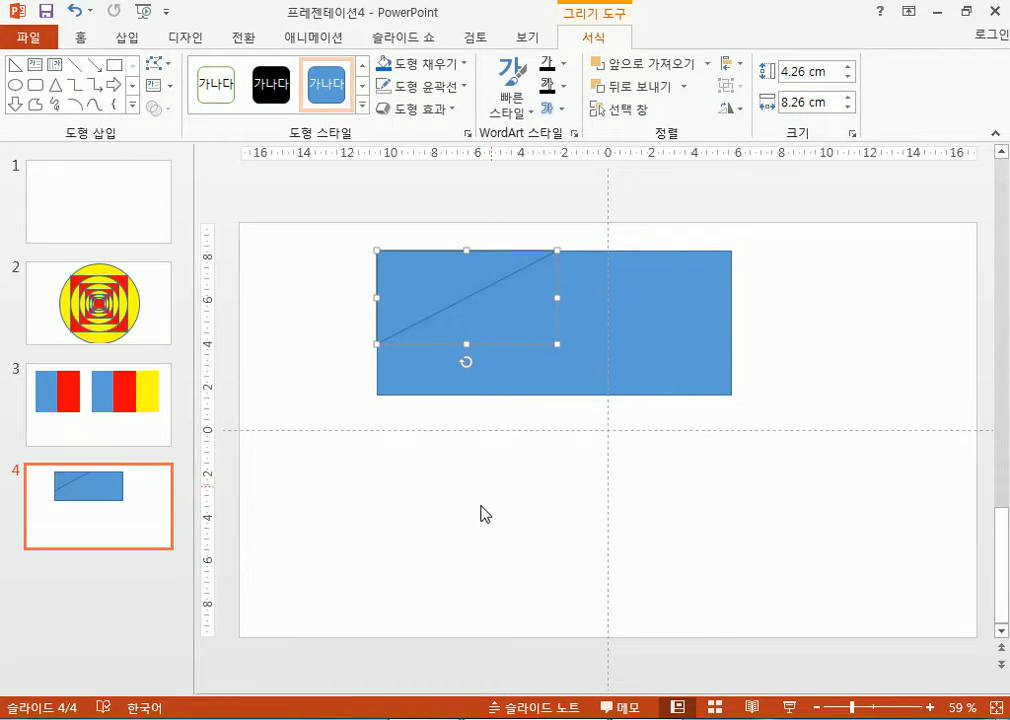
{"action": "left_click", "coordinate": [484, 514]}
{"action": "left_click", "coordinate": [446, 286]}
{"action": "left_click_drag", "start_coordinate": [420, 286], "coordinate": [716, 378]}
{"action": "key", "text": "Delete"}
Paste a copy of the triangle and place it beside the rectangle's lower-right corner
{"action": "left_click", "coordinate": [420, 277]}
{"action": "key", "text": "ctrl+v"}
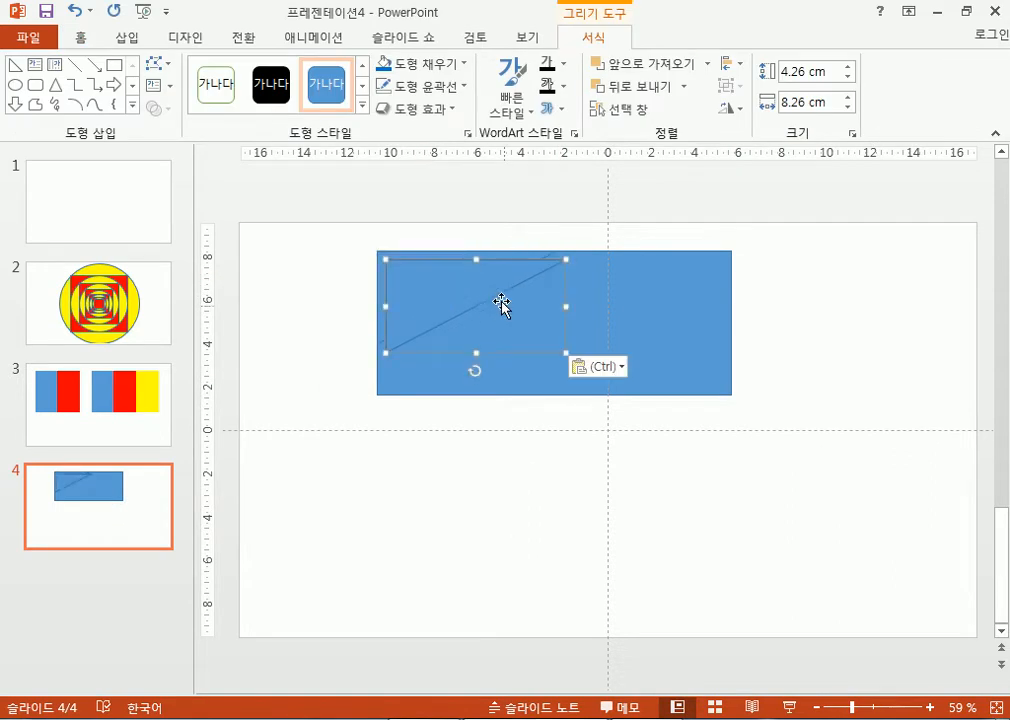
{"action": "left_click_drag", "start_coordinate": [516, 300], "coordinate": [798, 420]}
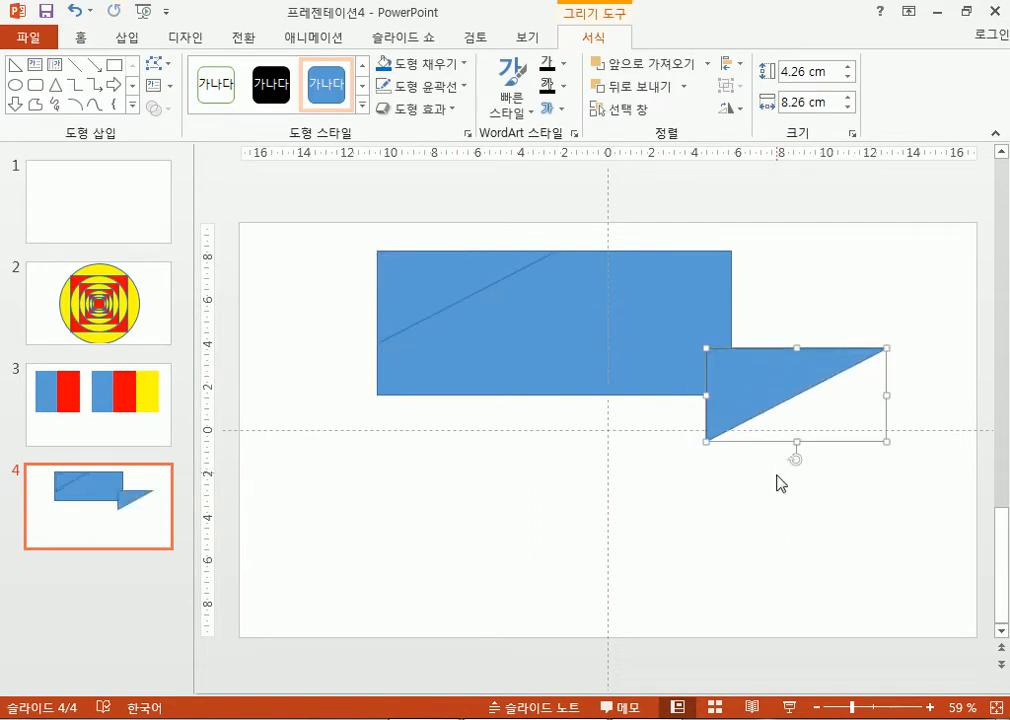
Try rotating the pasted triangle 180 degrees, and undo the rotation
{"action": "left_click_drag", "start_coordinate": [799, 461], "coordinate": [800, 322]}
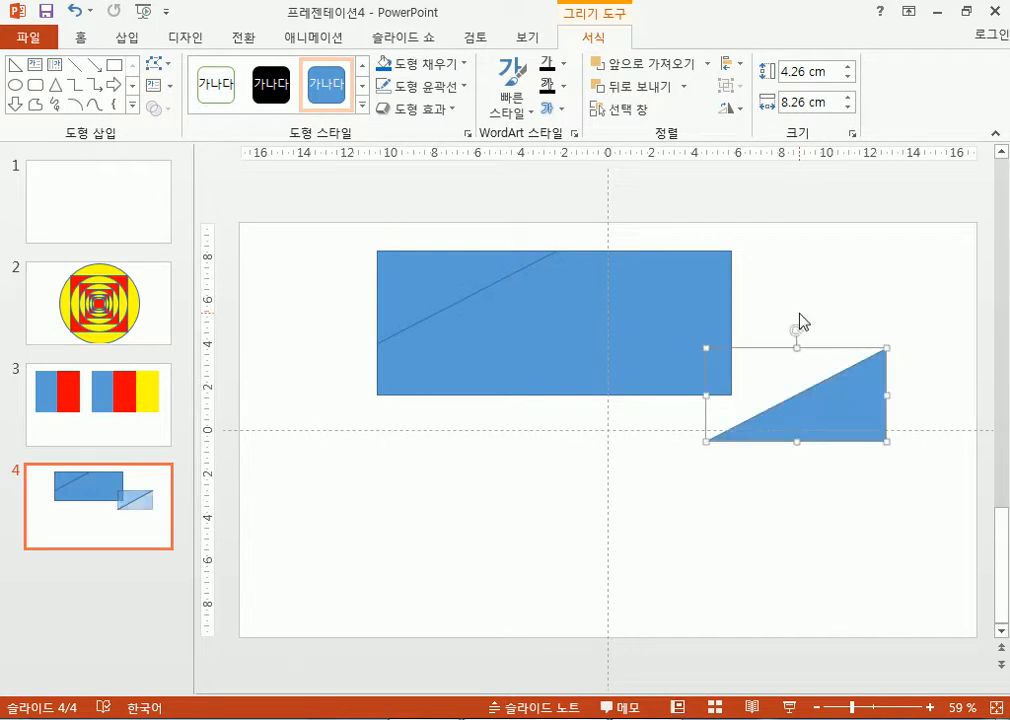
{"action": "key", "text": "ctrl+z"}
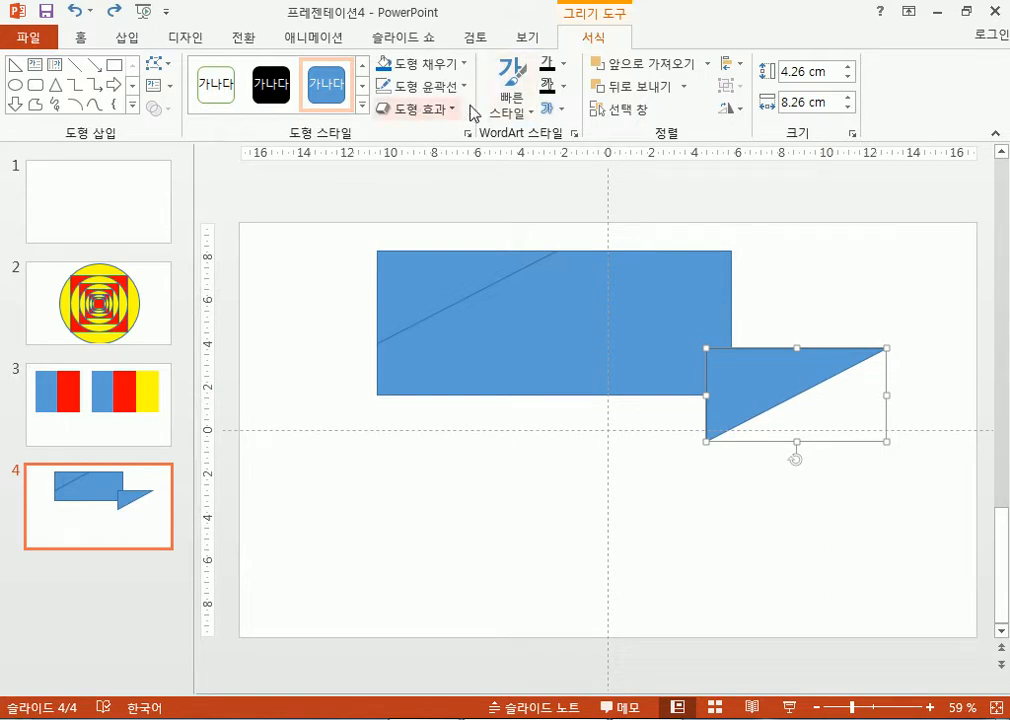
Flip the pasted triangle vertically (상하 대칭) and horizontally (좌우 대칭), and fit it into the rectangle's lower-right corner
{"action": "left_click", "coordinate": [737, 108]}
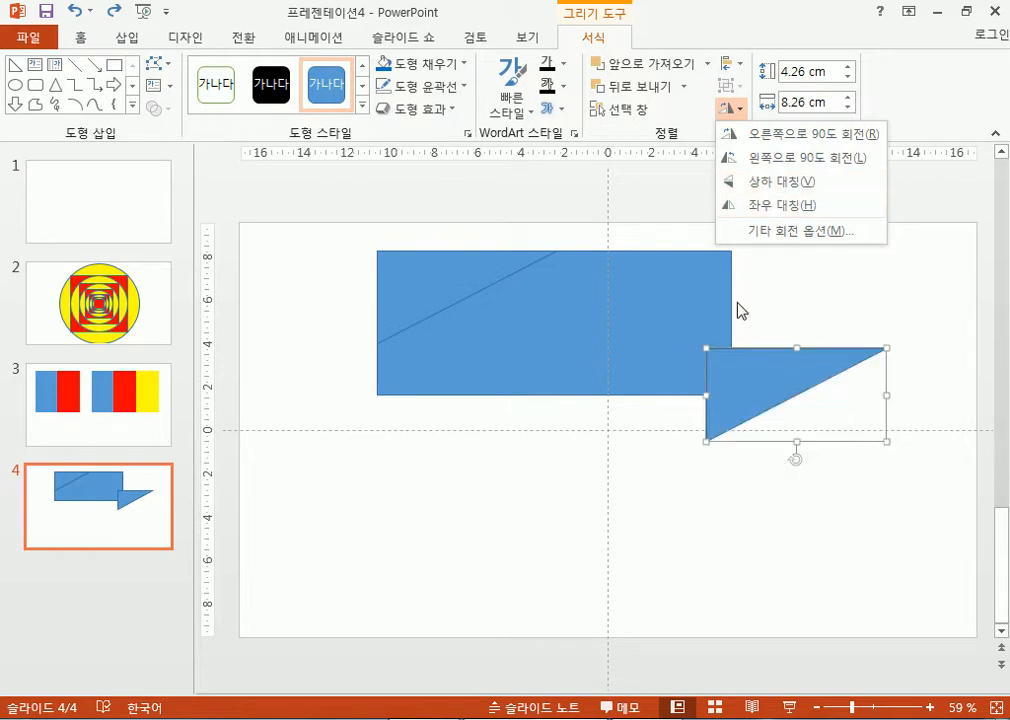
{"action": "left_click", "coordinate": [787, 182]}
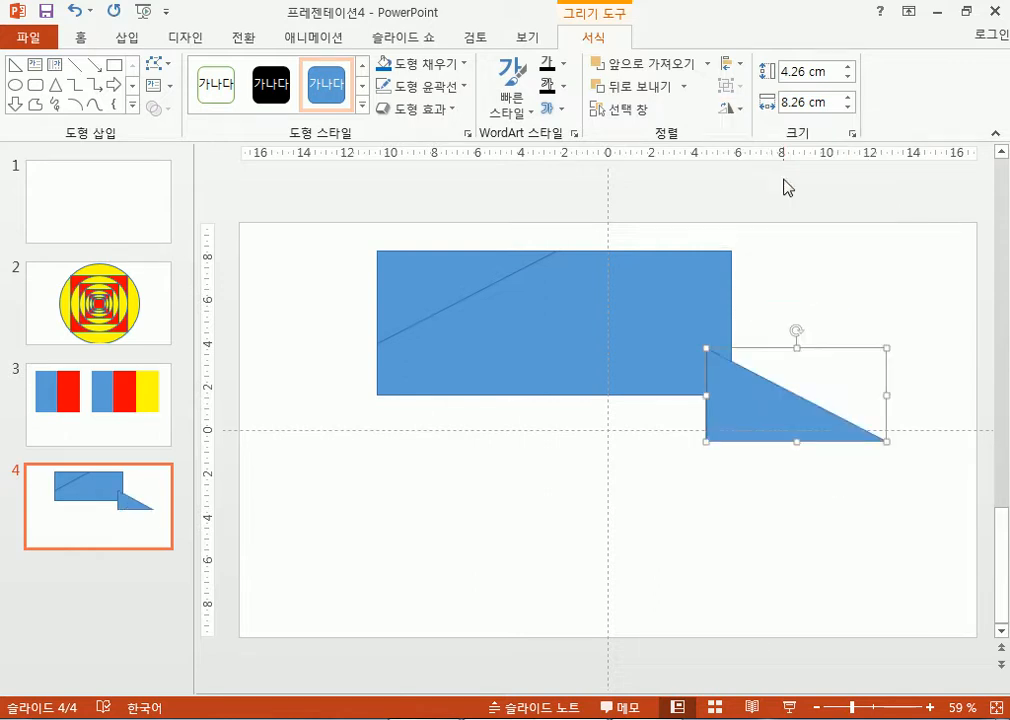
{"action": "left_click", "coordinate": [729, 108]}
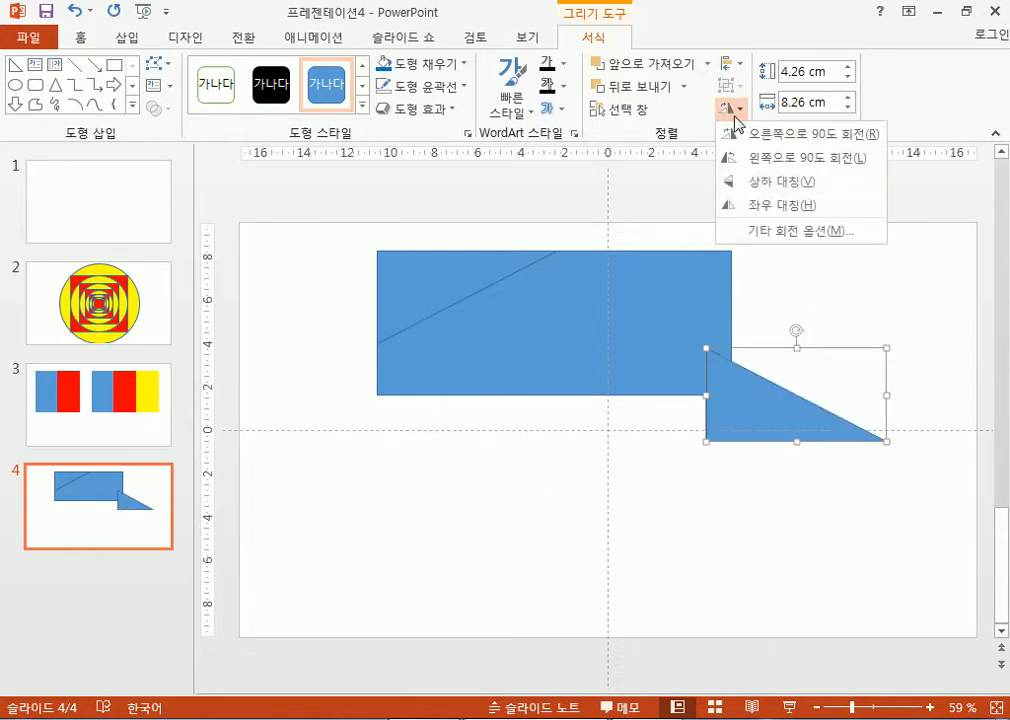
{"action": "left_click", "coordinate": [769, 206]}
{"action": "left_click_drag", "start_coordinate": [859, 379], "coordinate": [701, 350]}
Try a yellow outline on the rectangle and both triangles, and set all three to no outline (윤곽선 없음)
{"action": "left_click_drag", "start_coordinate": [793, 400], "coordinate": [354, 210]}
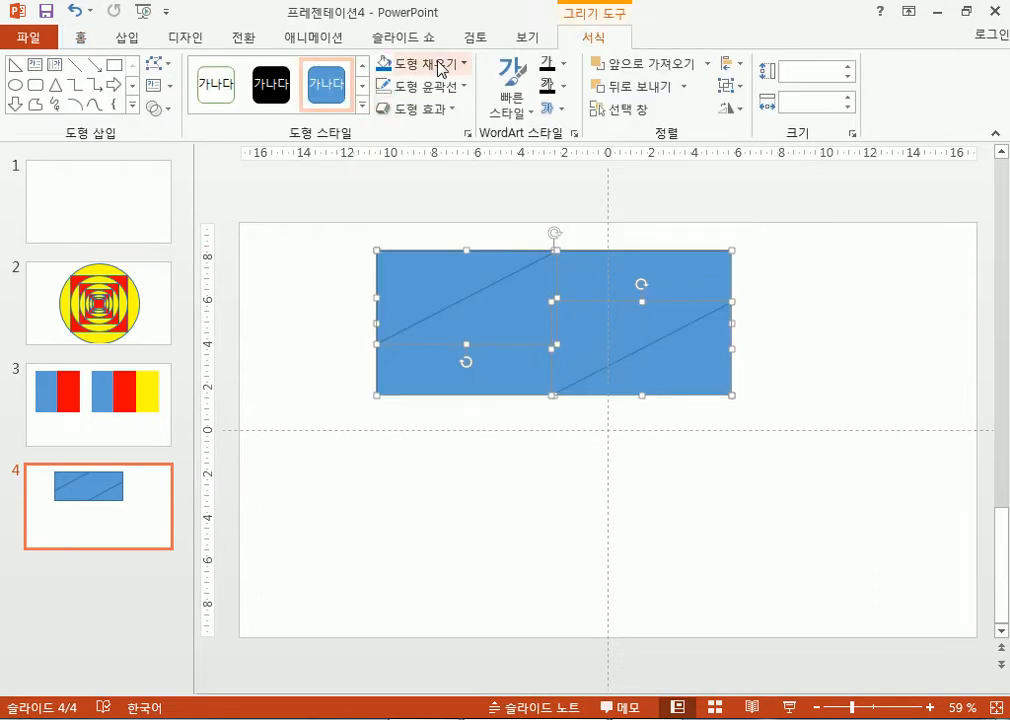
{"action": "left_click", "coordinate": [428, 86]}
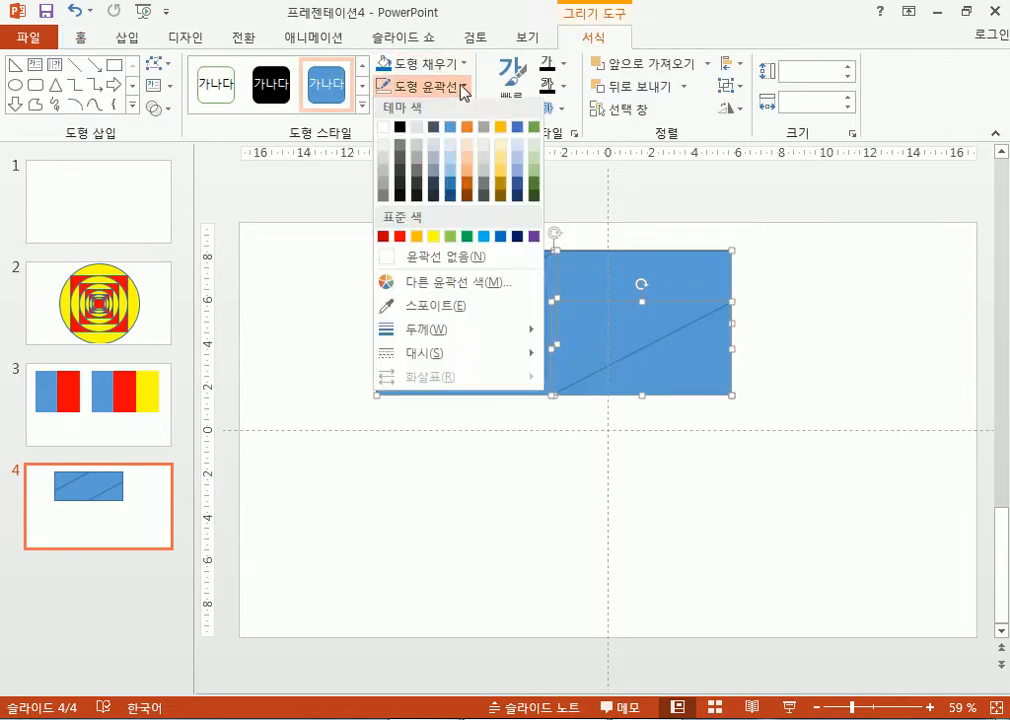
{"action": "left_click", "coordinate": [436, 241]}
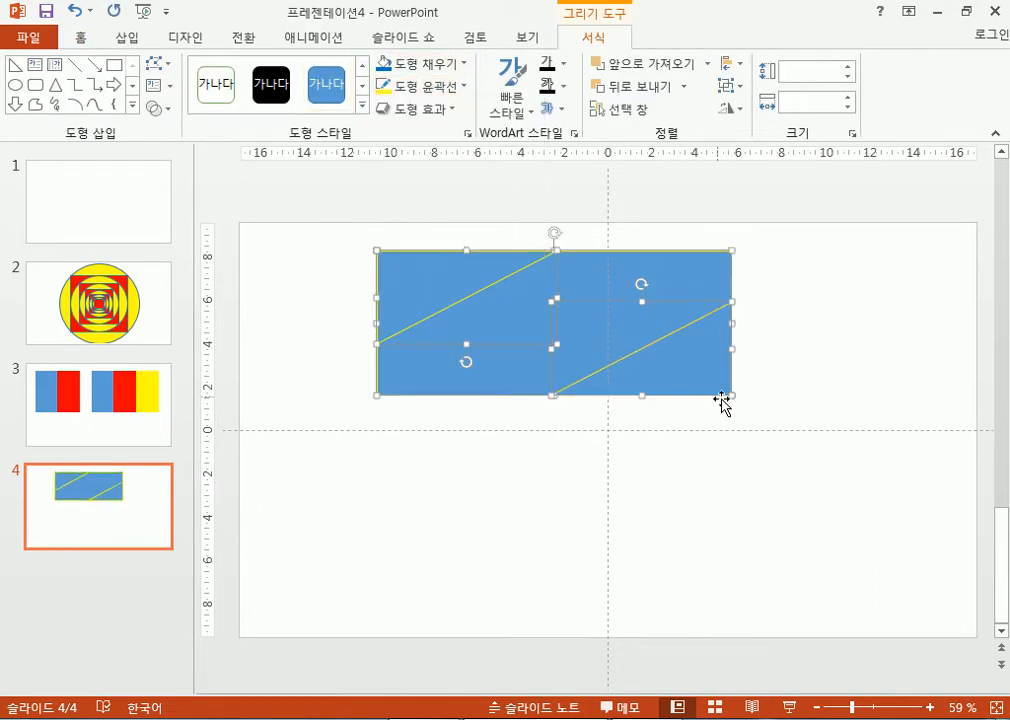
{"action": "left_click", "coordinate": [452, 90]}
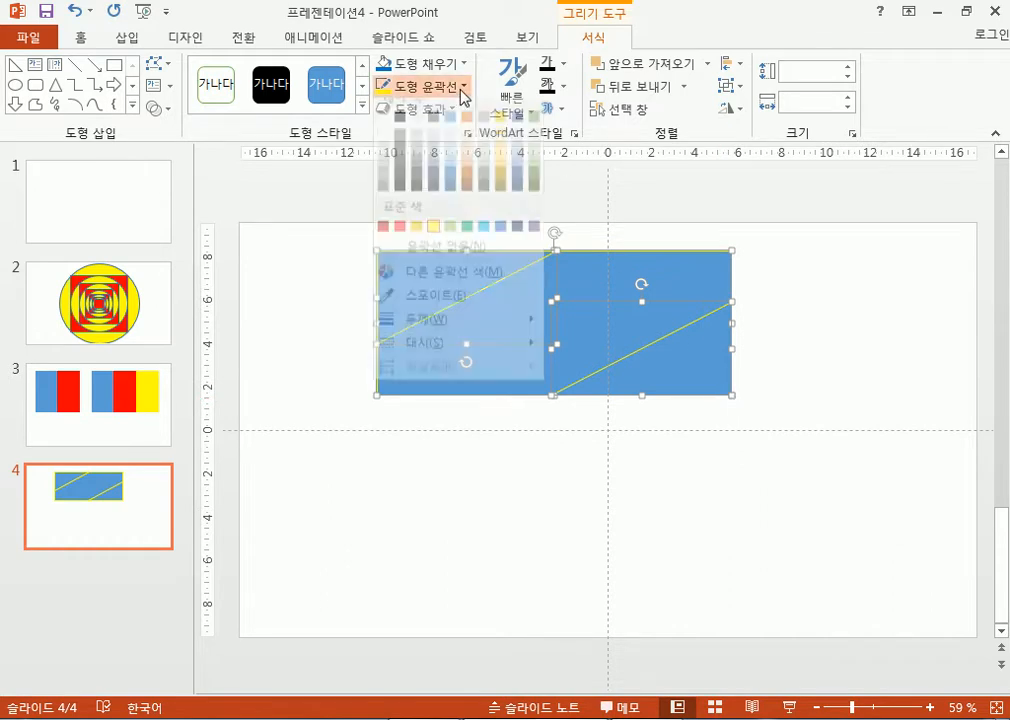
{"action": "left_click", "coordinate": [406, 259]}
{"action": "left_click", "coordinate": [475, 430]}
Fill the rectangle with yellow and its upper-left corner triangle with red
{"action": "left_click", "coordinate": [471, 280]}
{"action": "left_click", "coordinate": [465, 64]}
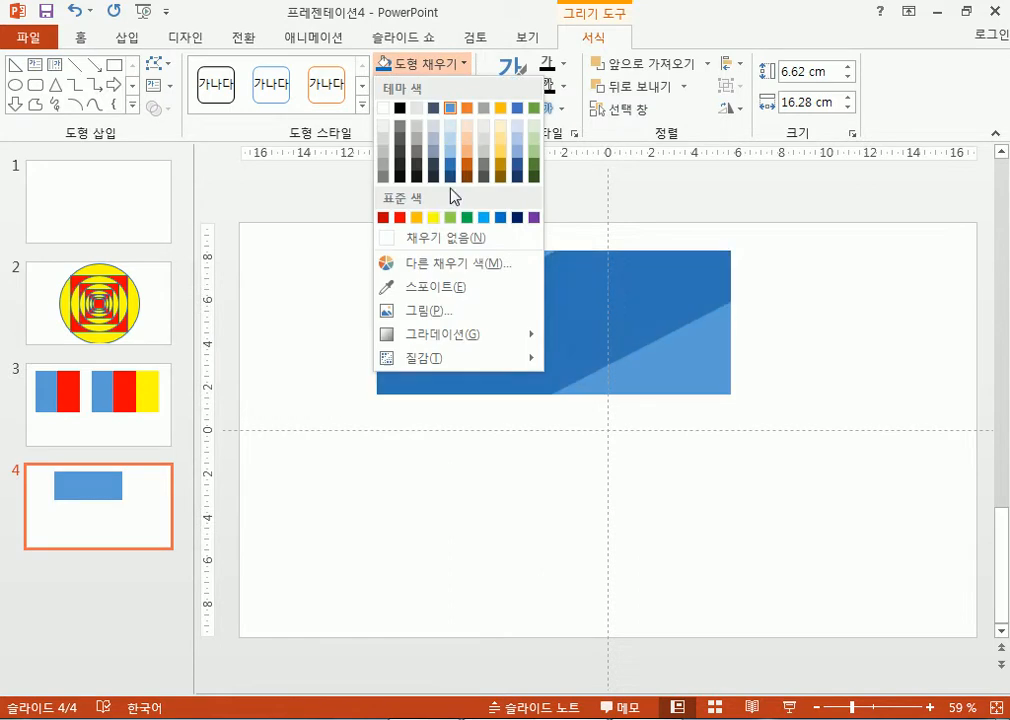
{"action": "left_click", "coordinate": [434, 217]}
{"action": "left_click", "coordinate": [421, 268]}
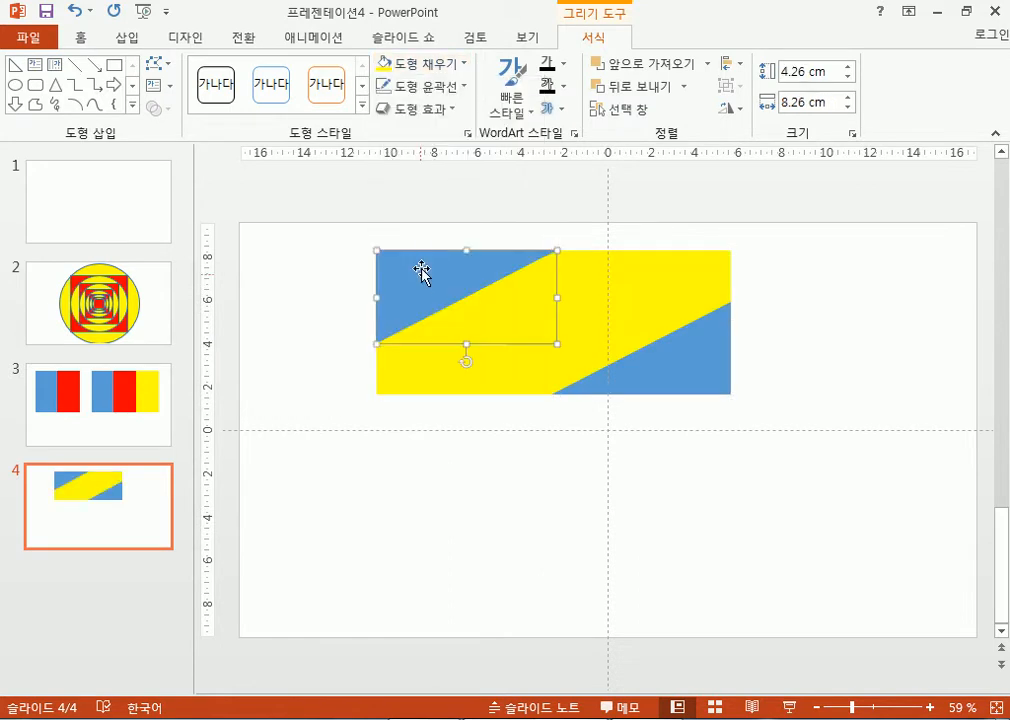
{"action": "left_click", "coordinate": [462, 65]}
{"action": "left_click", "coordinate": [401, 218]}
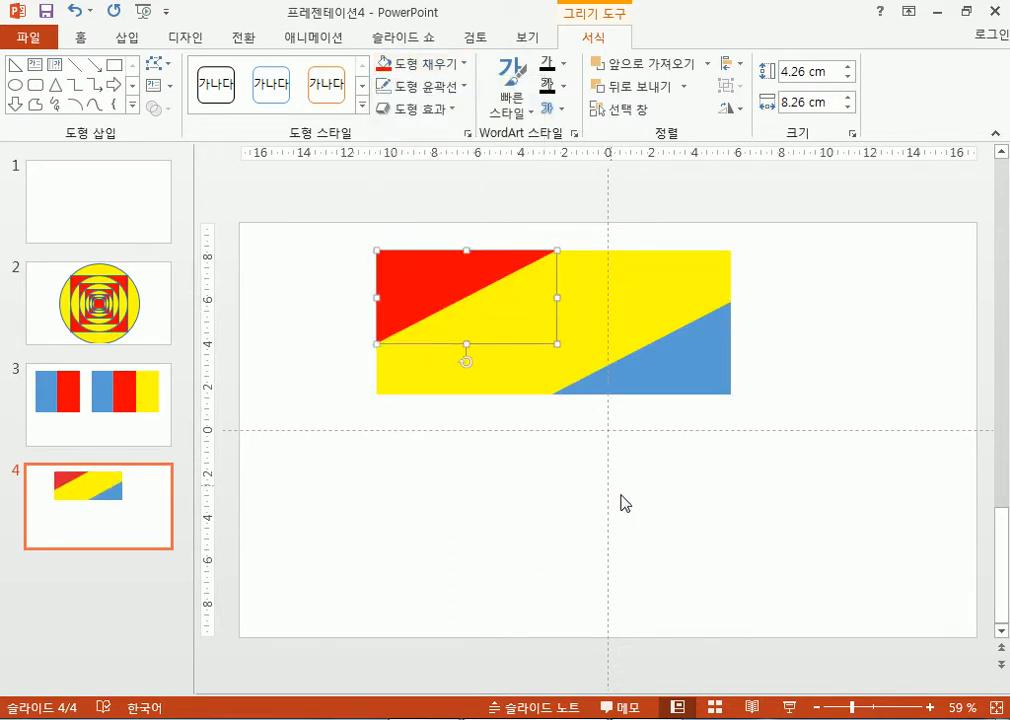
{"action": "left_click", "coordinate": [700, 505]}
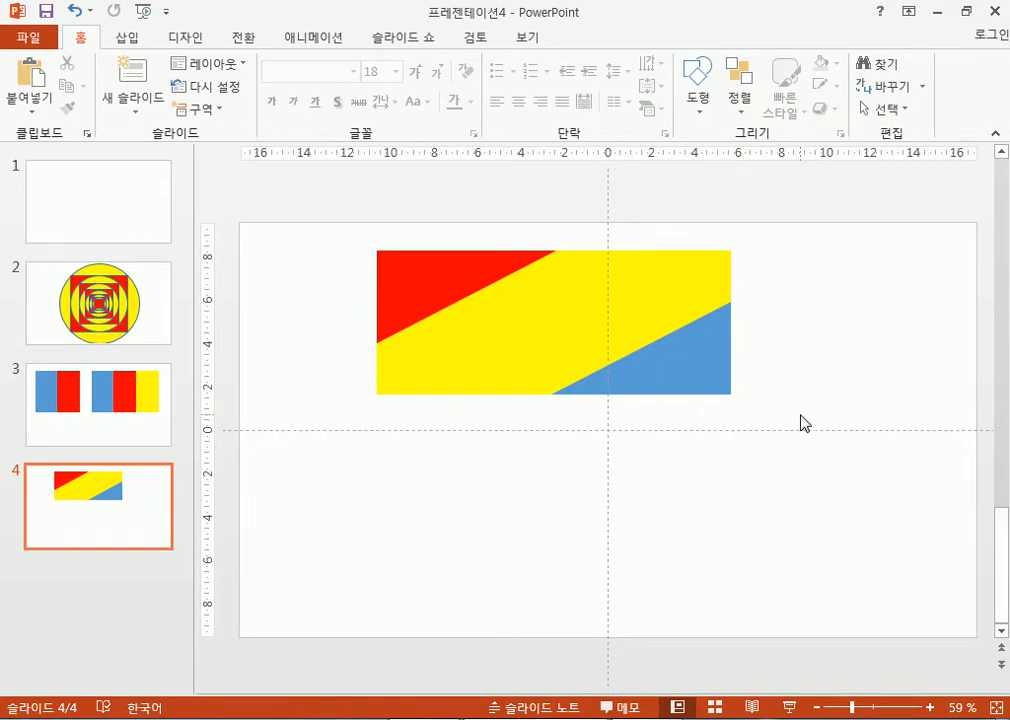
Delete the rectangle and both corner triangles from slide 4
{"action": "left_click_drag", "start_coordinate": [349, 241], "coordinate": [875, 485]}
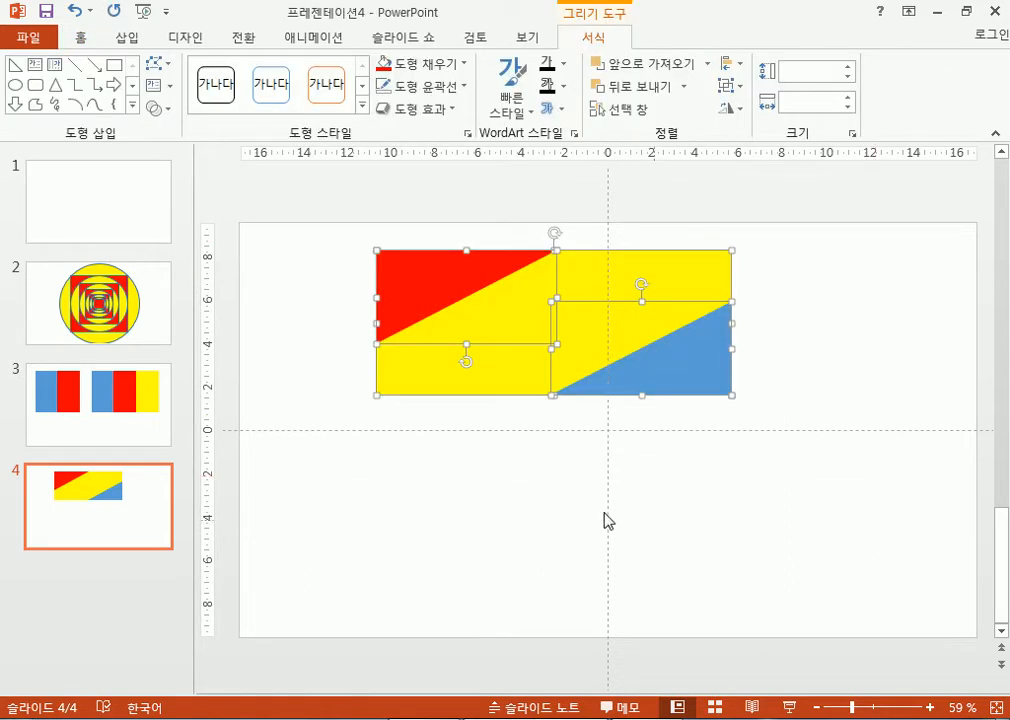
{"action": "left_click", "coordinate": [460, 491]}
{"action": "left_click_drag", "start_coordinate": [436, 467], "coordinate": [501, 606]}
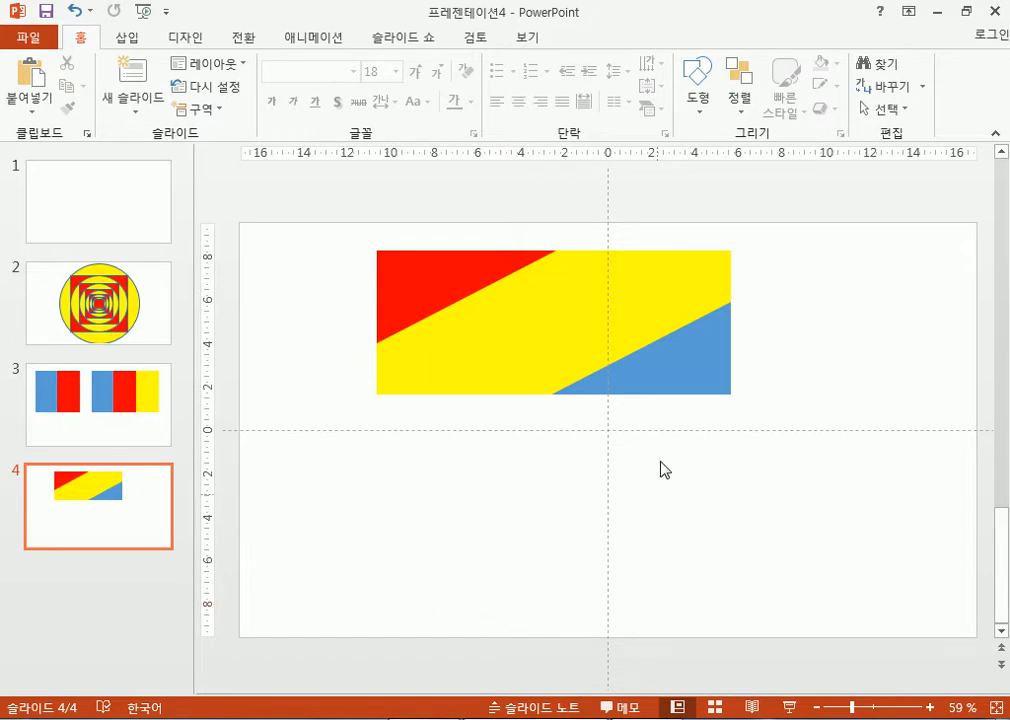
{"action": "left_click_drag", "start_coordinate": [345, 225], "coordinate": [857, 509]}
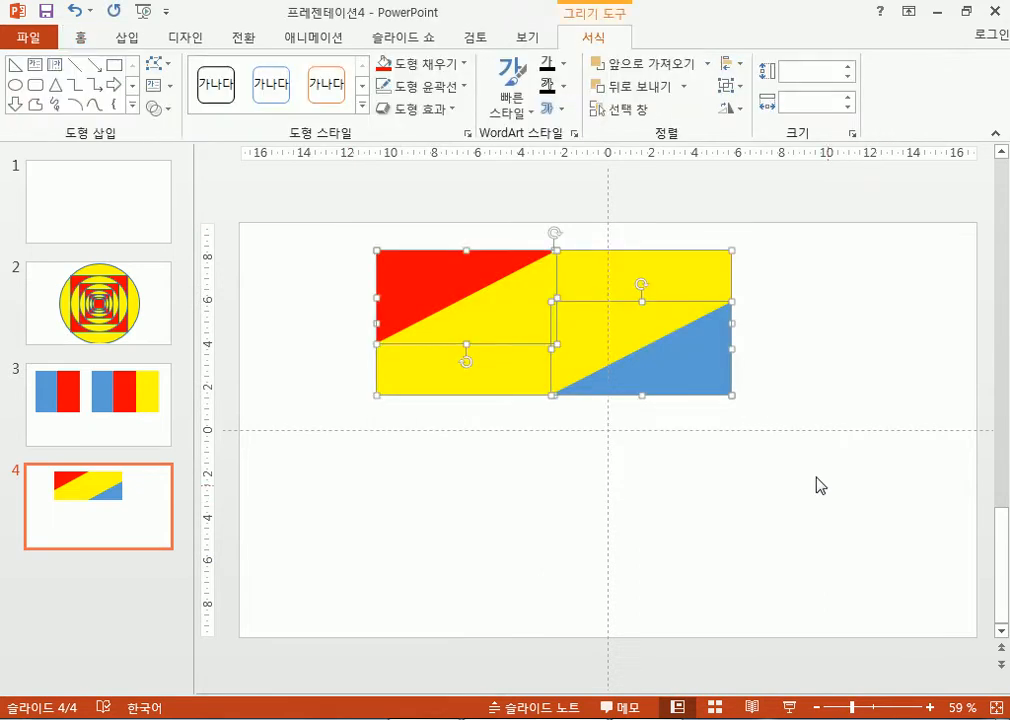
{"action": "key", "text": "Delete"}
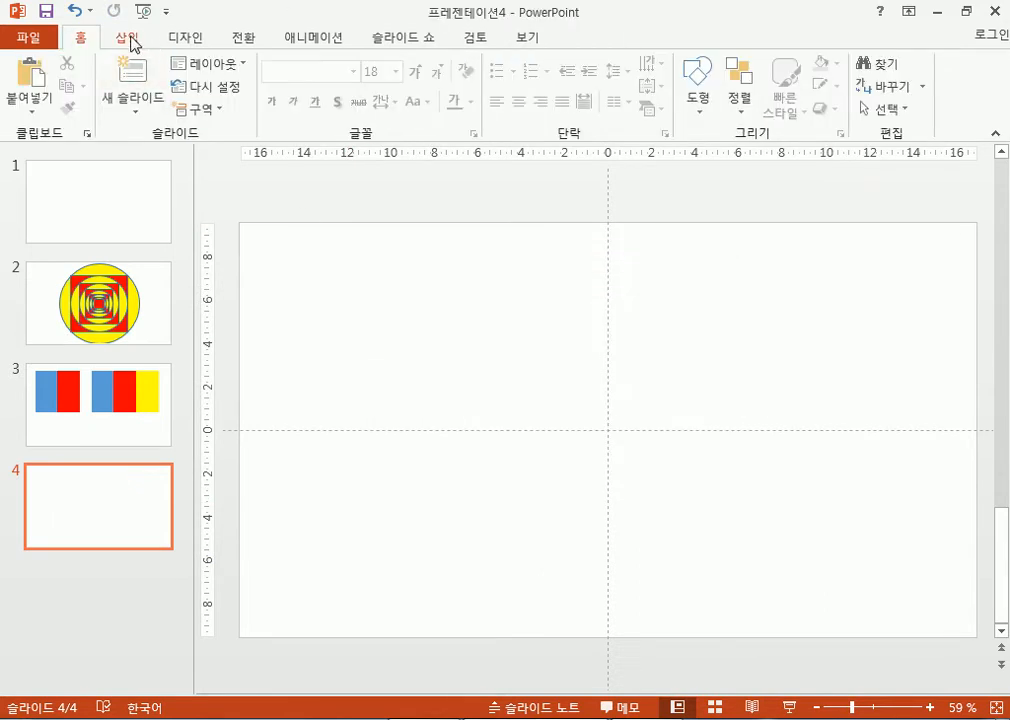
Draw a rectangle about 4.81 cm high and 7.39 cm wide, and place a copy flush against its right edge
{"action": "left_click", "coordinate": [130, 40]}
{"action": "left_click", "coordinate": [307, 64]}
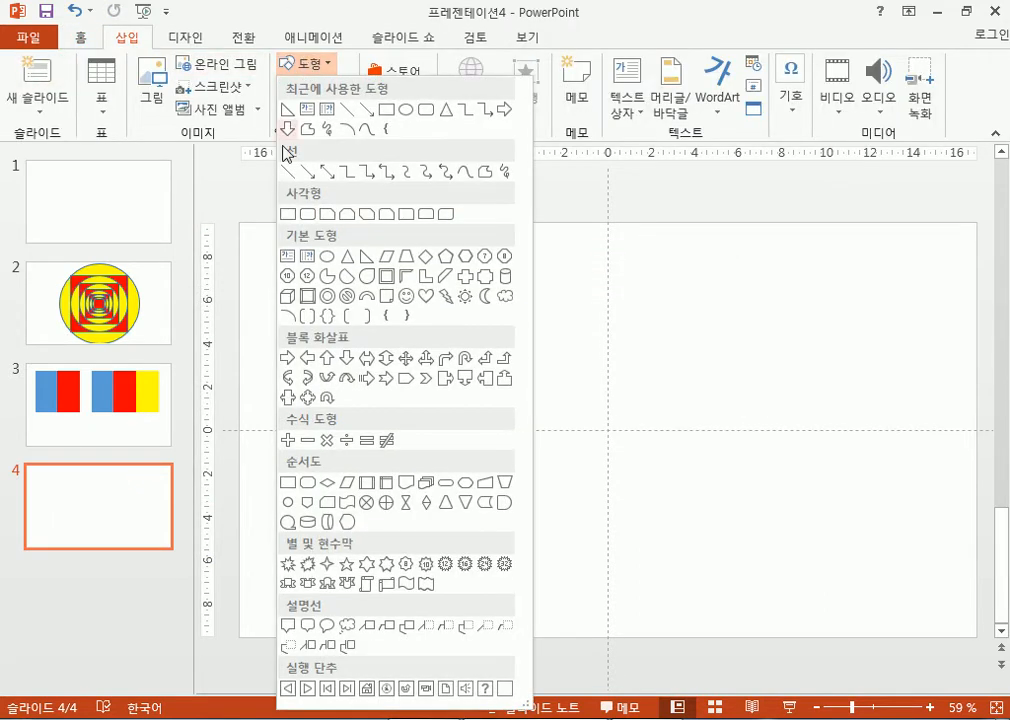
{"action": "left_click", "coordinate": [289, 215]}
{"action": "left_click_drag", "start_coordinate": [330, 294], "coordinate": [491, 399]}
{"action": "left_click_drag", "start_coordinate": [407, 342], "coordinate": [392, 316]}
{"action": "left_click_drag", "start_coordinate": [453, 324], "coordinate": [783, 310], "text": "ctrl"}
{"action": "left_click_drag", "start_coordinate": [575, 318], "coordinate": [564, 316]}
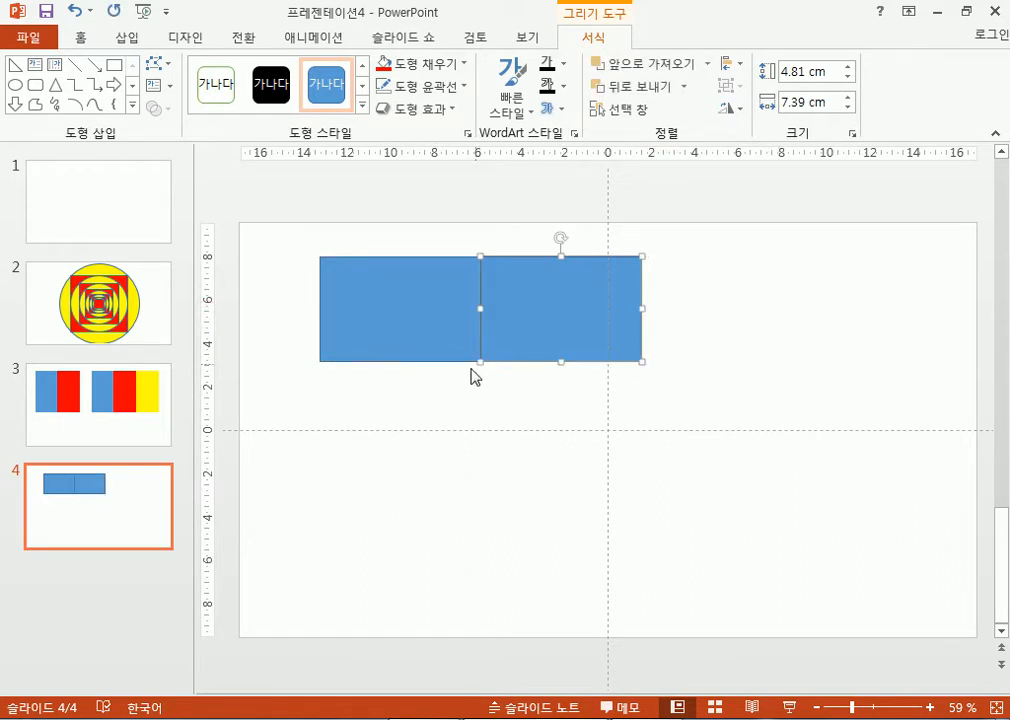
Try aligning a smaller rectangle, 2.54 cm high and 5.19 cm wide, below the second rectangle, and delete it
{"action": "left_click", "coordinate": [505, 406]}
{"action": "left_click_drag", "start_coordinate": [556, 324], "coordinate": [820, 325]}
{"action": "left_click_drag", "start_coordinate": [762, 307], "coordinate": [733, 315]}
{"action": "left_click_drag", "start_coordinate": [850, 256], "coordinate": [585, 443]}
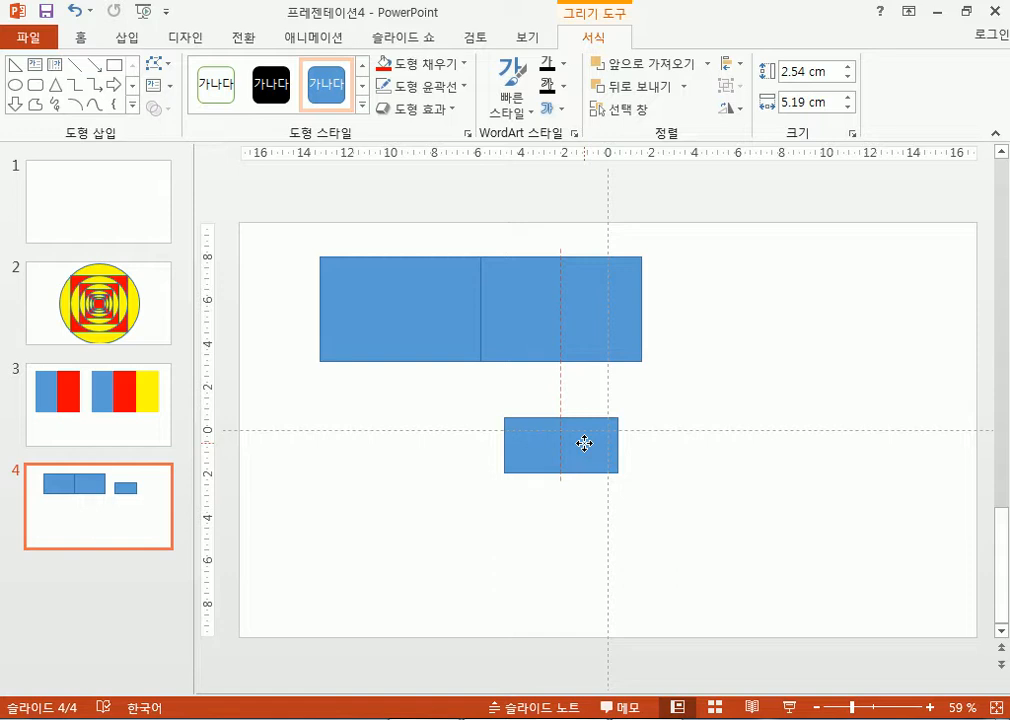
{"action": "left_click_drag", "start_coordinate": [585, 443], "coordinate": [586, 444]}
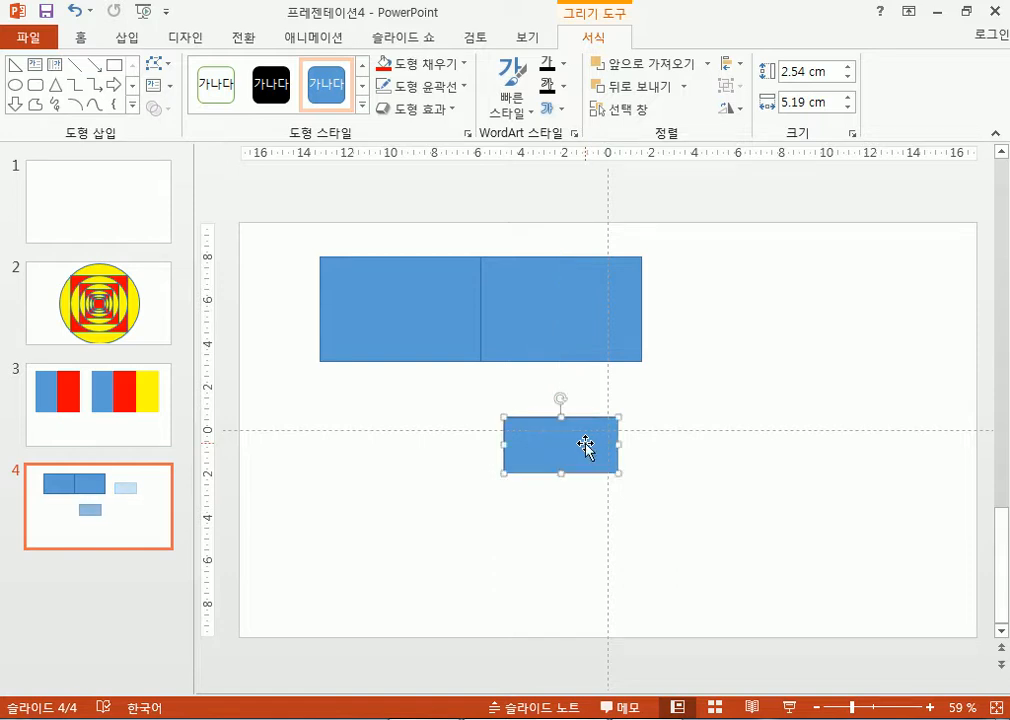
{"action": "key", "text": "Delete"}
Copy the second rectangle and snap the copy flush against its right edge as the third in the row
{"action": "left_click", "coordinate": [565, 317]}
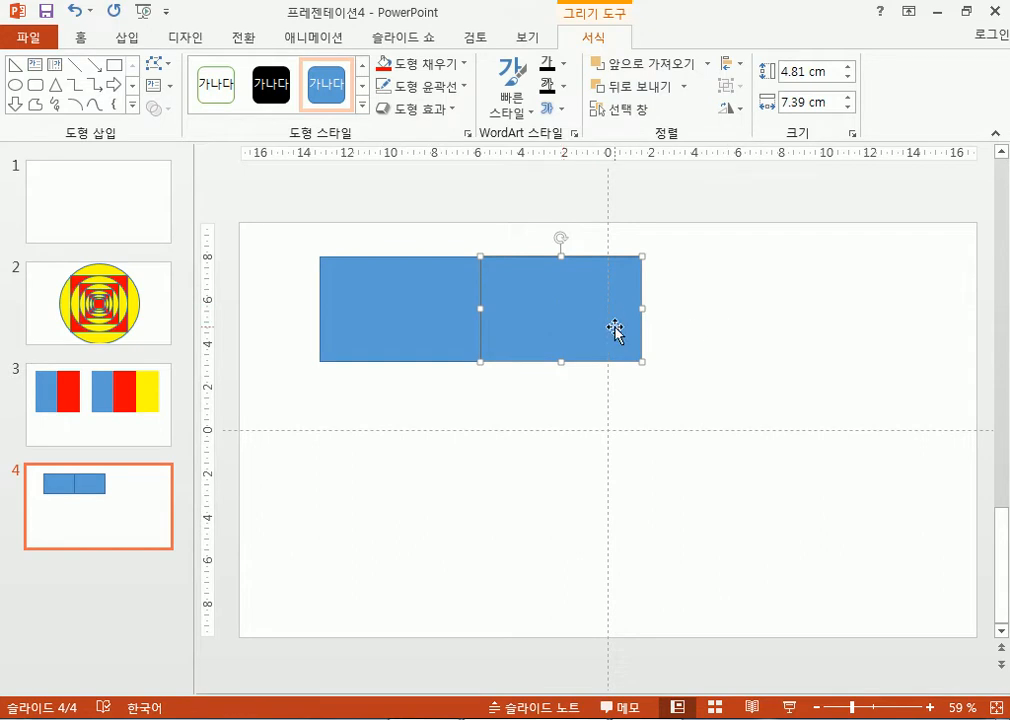
{"action": "left_click_drag", "start_coordinate": [548, 327], "coordinate": [713, 336]}
{"action": "mouse_move", "coordinate": [847, 498]}
{"action": "left_mouse_down"}
{"action": "mouse_move", "coordinate": [260, 228]}
{"action": "mouse_move", "coordinate": [293, 207]}
{"action": "mouse_move", "coordinate": [273, 245]}
{"action": "mouse_move", "coordinate": [421, 282]}
{"action": "mouse_move", "coordinate": [850, 463]}
{"action": "mouse_move", "coordinate": [852, 503]}
{"action": "left_mouse_up"}
{"action": "left_click", "coordinate": [714, 311]}
{"action": "mouse_move", "coordinate": [714, 311]}
{"action": "left_mouse_down"}
{"action": "mouse_move", "coordinate": [517, 277]}
{"action": "mouse_move", "coordinate": [760, 320]}
{"action": "mouse_move", "coordinate": [726, 307]}
{"action": "mouse_move", "coordinate": [710, 313]}
{"action": "left_mouse_up"}
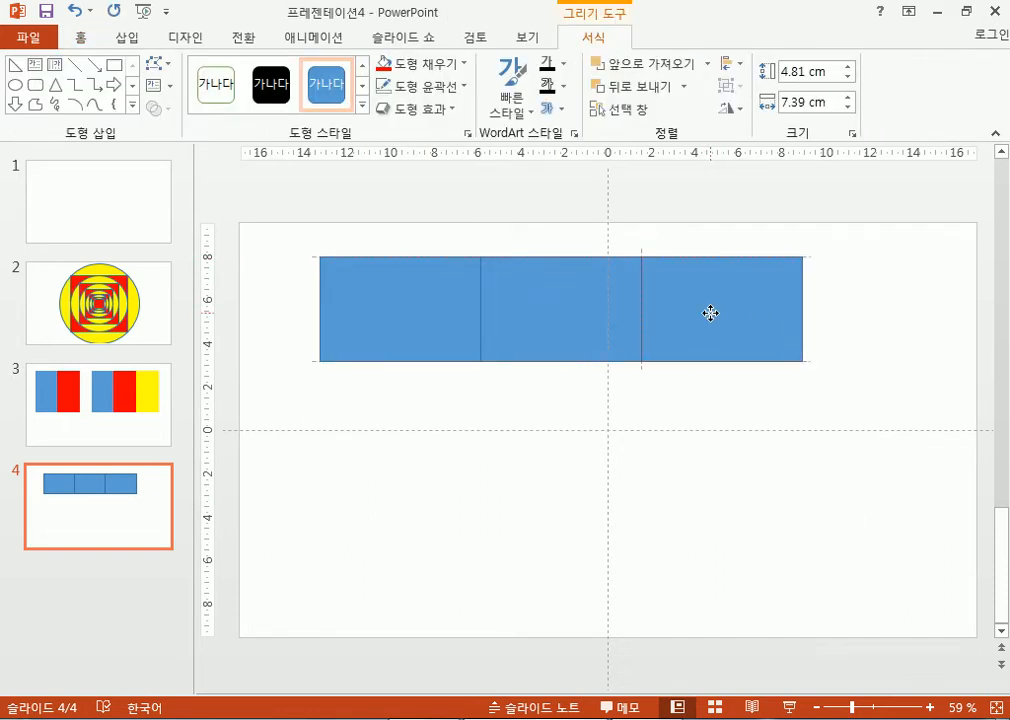
Set all three rectangles to no outline (윤곽선 없음)
{"action": "left_click", "coordinate": [800, 440]}
{"action": "left_click_drag", "start_coordinate": [836, 457], "coordinate": [924, 478]}
{"action": "left_click", "coordinate": [277, 241]}
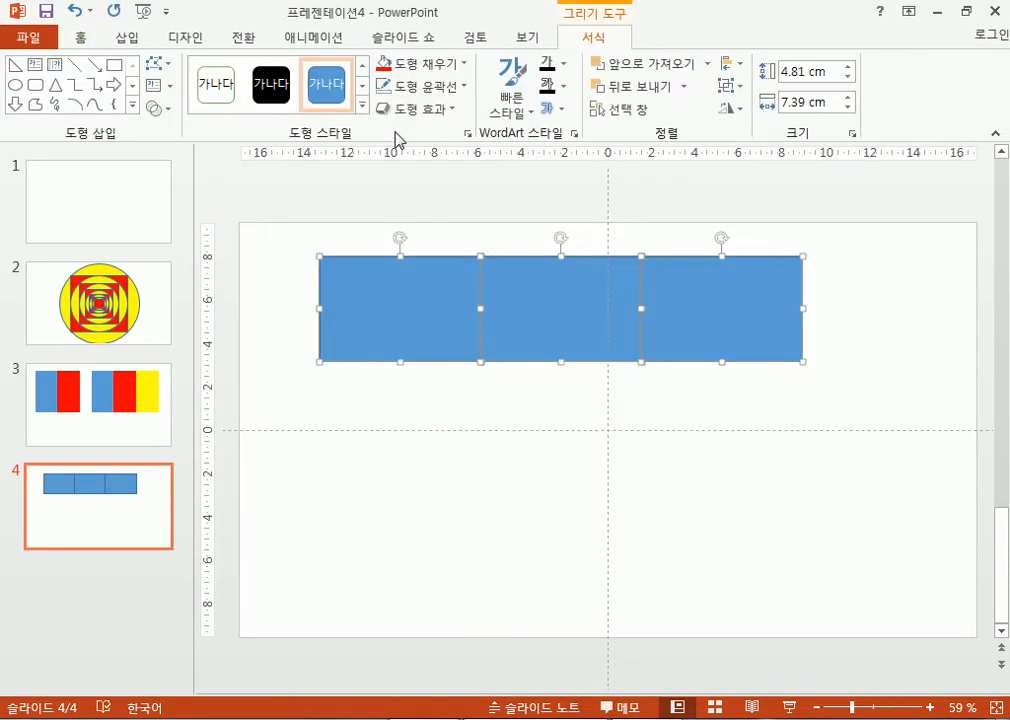
{"action": "left_click", "coordinate": [448, 88]}
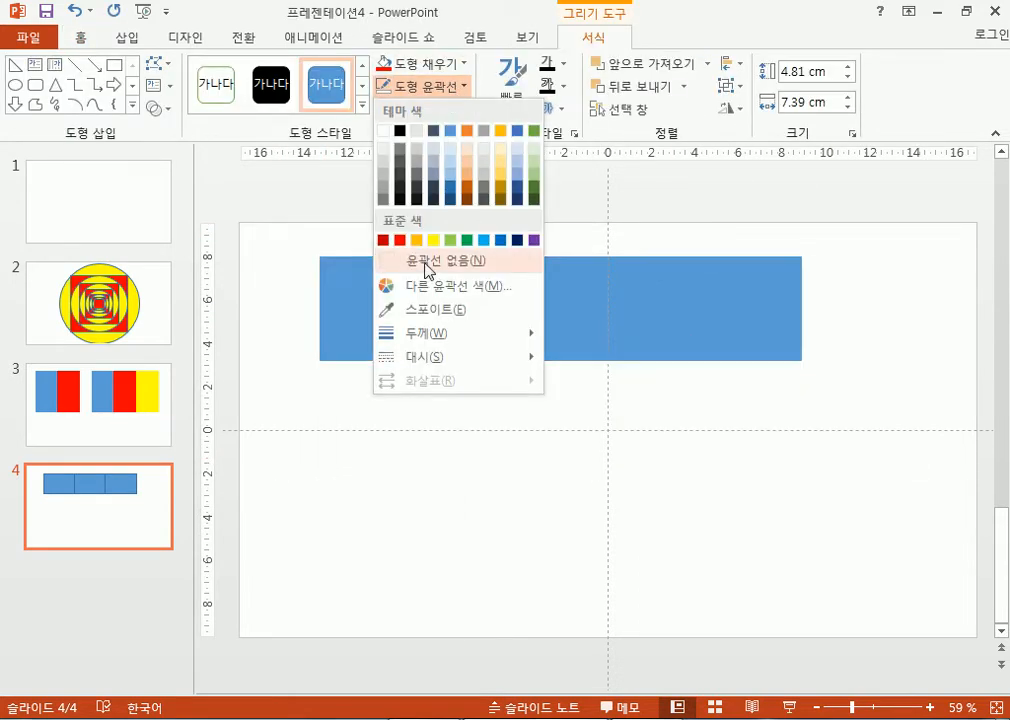
{"action": "left_click", "coordinate": [428, 261]}
{"action": "left_click", "coordinate": [512, 462]}
Fill the middle rectangle with red and the right-hand rectangle with yellow
{"action": "left_click", "coordinate": [556, 330]}
{"action": "double_click", "coordinate": [556, 330]}
{"action": "left_click", "coordinate": [422, 63]}
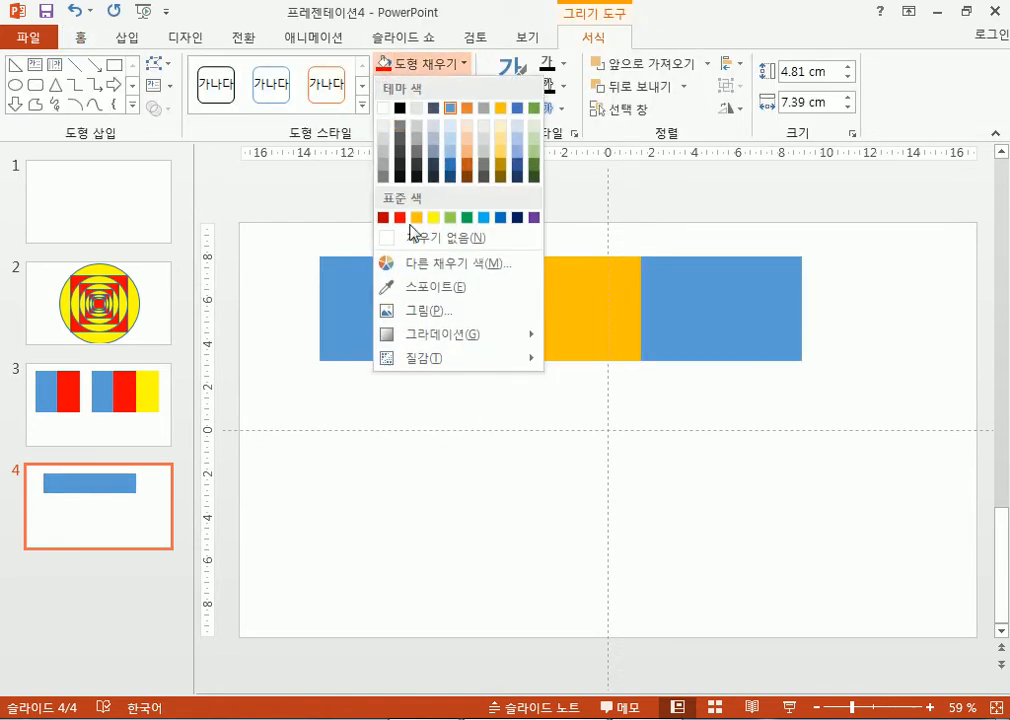
{"action": "left_click", "coordinate": [399, 217]}
{"action": "left_click", "coordinate": [656, 329]}
{"action": "left_click", "coordinate": [463, 64]}
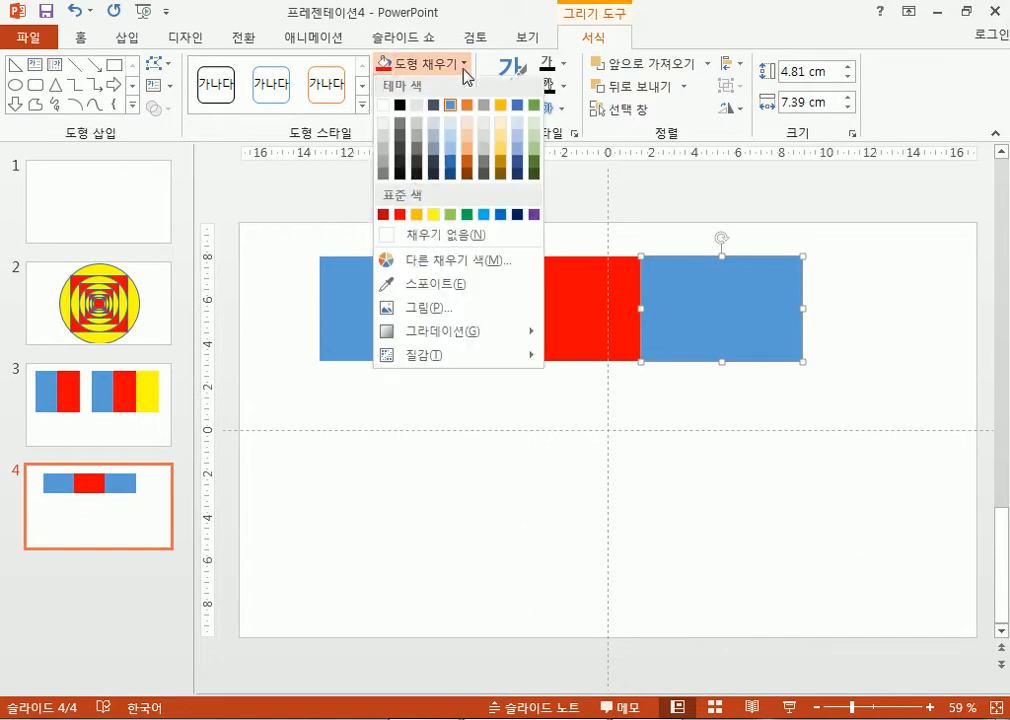
{"action": "left_click", "coordinate": [433, 214]}
Narrow all three rectangles to about 2.13 cm wide and close the gaps so blue, red and yellow touch
{"action": "left_click_drag", "start_coordinate": [856, 477], "coordinate": [314, 244]}
{"action": "left_click_drag", "start_coordinate": [805, 308], "coordinate": [687, 309]}
{"action": "left_click", "coordinate": [586, 388]}
{"action": "left_click_drag", "start_coordinate": [496, 311], "coordinate": [380, 305]}
{"action": "left_click_drag", "start_coordinate": [660, 327], "coordinate": [446, 327]}
{"action": "left_click", "coordinate": [464, 471]}
Copy the blue, red and yellow stripes and place the copies flush to the right of the originals
{"action": "left_click_drag", "start_coordinate": [308, 378], "coordinate": [539, 289]}
{"action": "left_click_drag", "start_coordinate": [453, 289], "coordinate": [591, 304]}
{"action": "left_click", "coordinate": [507, 467]}
{"action": "left_click", "coordinate": [496, 311]}
{"action": "left_click", "coordinate": [541, 446]}
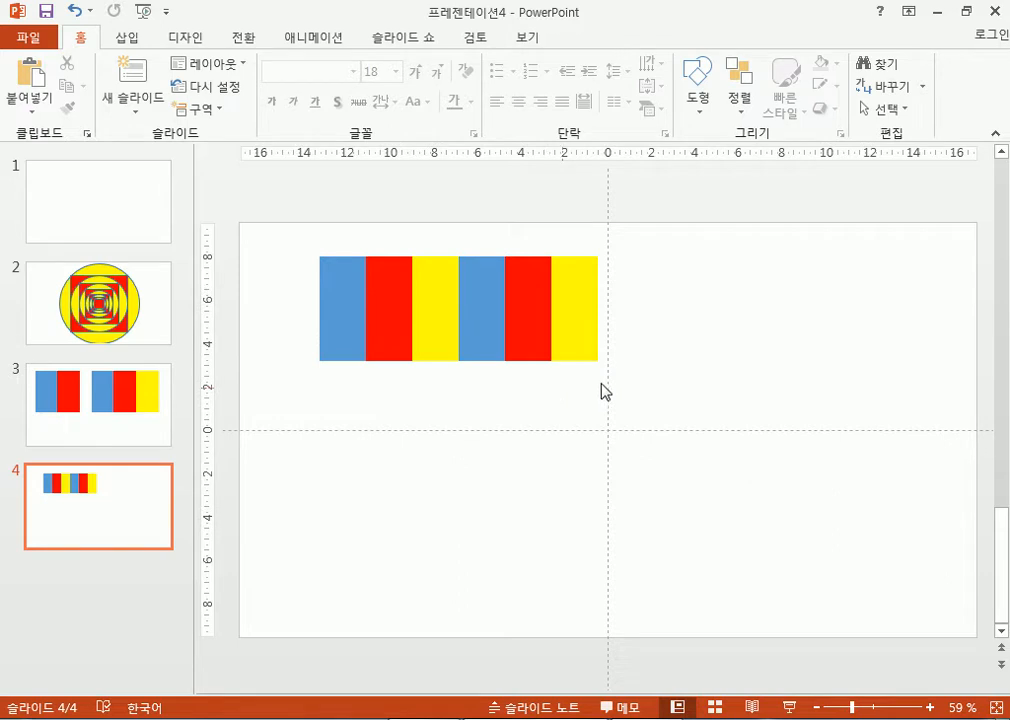
Try moving the last yellow stripe away from the row, and snap it back beside the red stripe
{"action": "mouse_move", "coordinate": [574, 333]}
{"action": "left_mouse_down"}
{"action": "mouse_move", "coordinate": [683, 408]}
{"action": "mouse_move", "coordinate": [600, 411]}
{"action": "mouse_move", "coordinate": [574, 328]}
{"action": "mouse_move", "coordinate": [579, 311]}
{"action": "mouse_move", "coordinate": [576, 334]}
{"action": "mouse_move", "coordinate": [694, 343]}
{"action": "mouse_move", "coordinate": [690, 287]}
{"action": "left_mouse_up"}
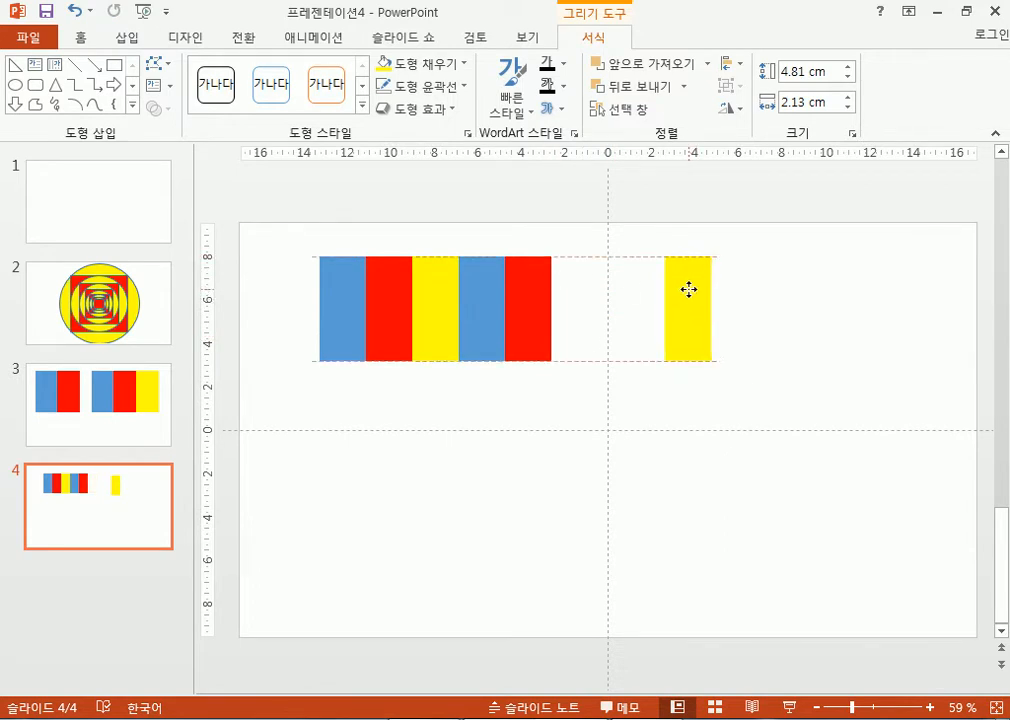
{"action": "left_click_drag", "start_coordinate": [689, 294], "coordinate": [581, 287]}
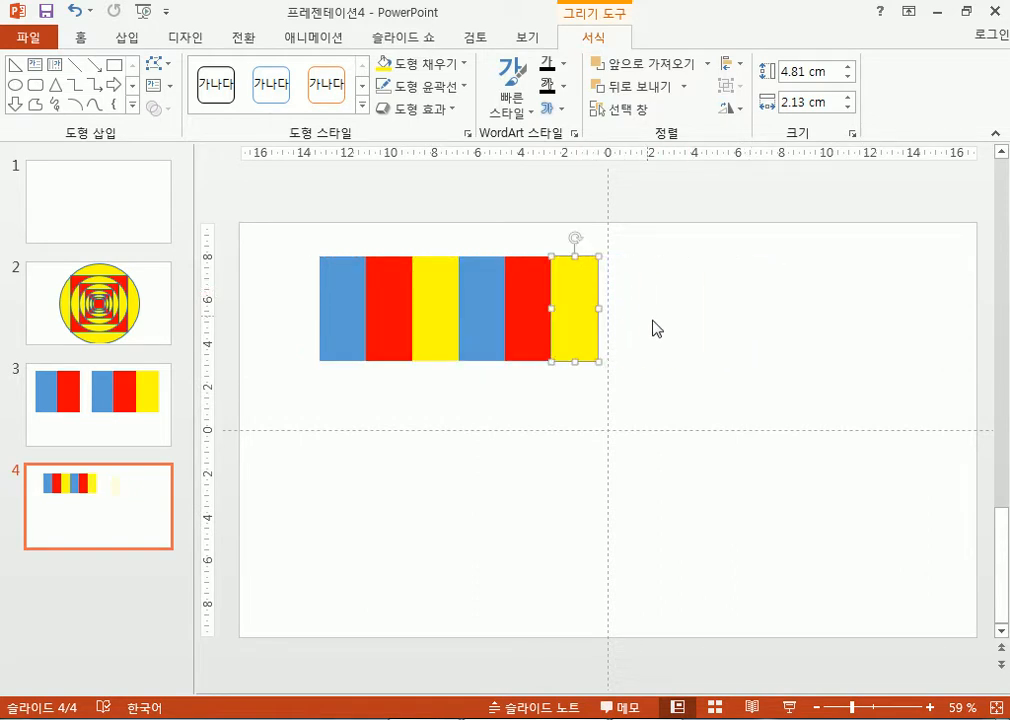
Test the yellow stripe's placement with gridlines (눈금선) shown, and hide both the gridlines and the guides (안내선)
{"action": "left_click", "coordinate": [539, 42]}
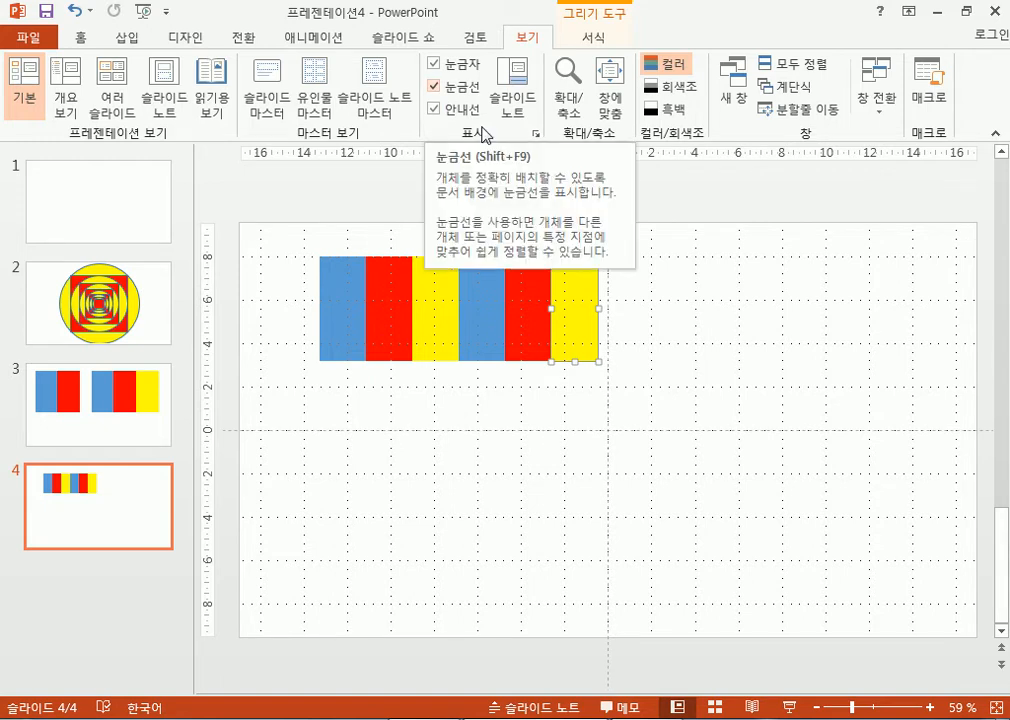
{"action": "left_click_drag", "start_coordinate": [563, 334], "coordinate": [578, 297]}
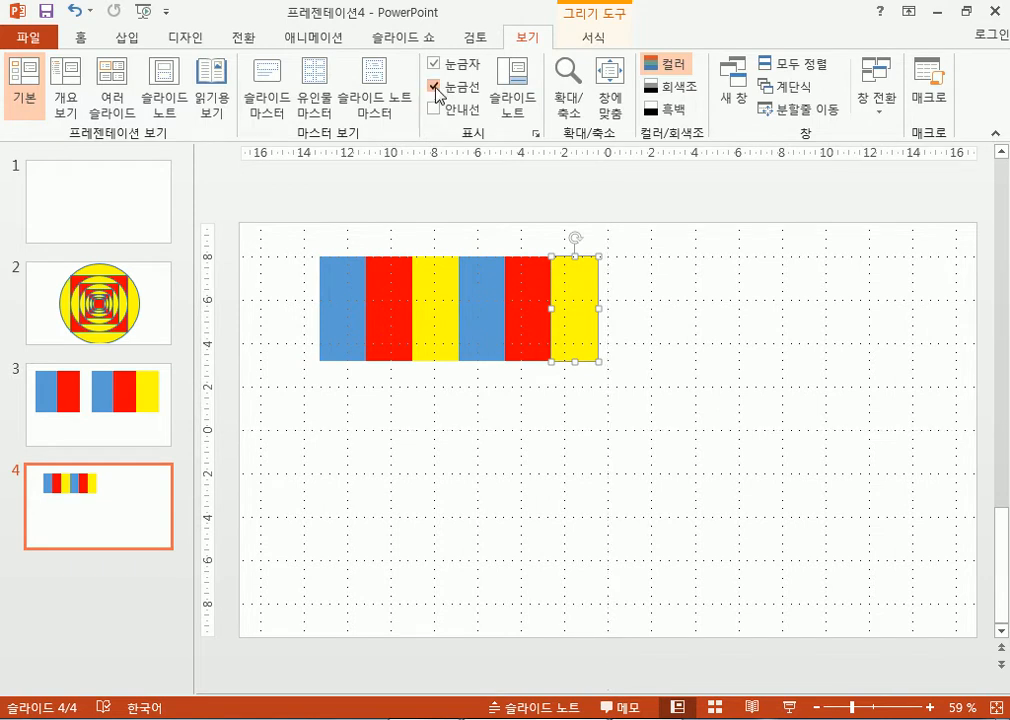
{"action": "left_click", "coordinate": [543, 490]}
Copy the six stripes to the right, undo the misplaced copy, and place a new copy flush with the row's end
{"action": "left_click_drag", "start_coordinate": [738, 498], "coordinate": [194, 210]}
{"action": "left_click_drag", "start_coordinate": [327, 313], "coordinate": [620, 338]}
{"action": "key", "text": "ctrl+z"}
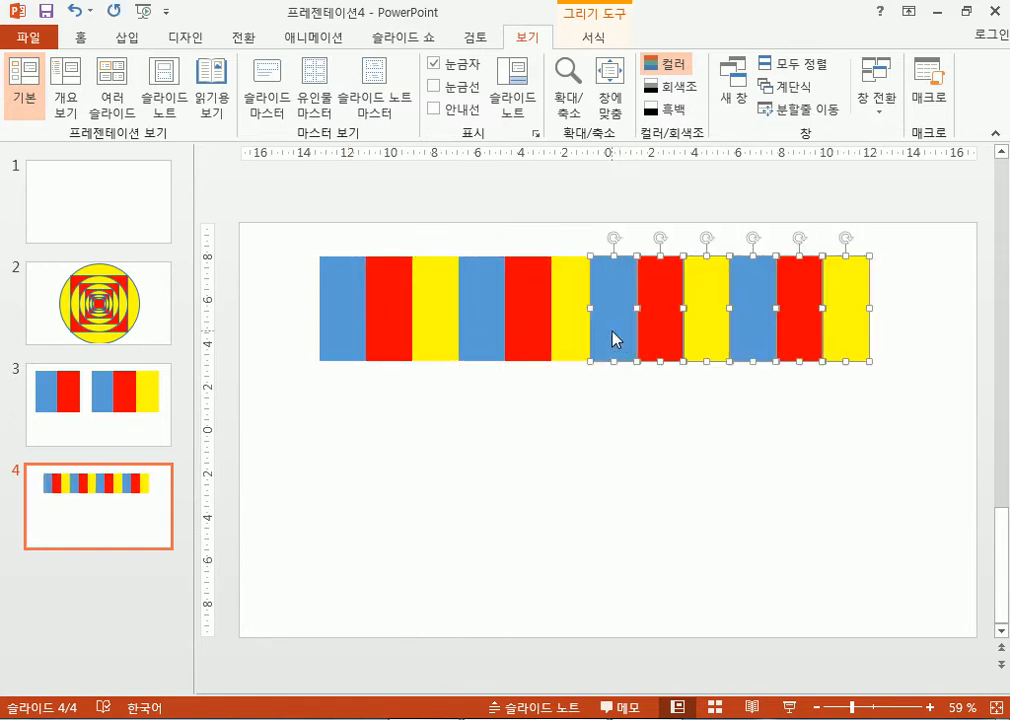
{"action": "key", "text": "ctrl+z"}
{"action": "left_click_drag", "start_coordinate": [343, 311], "coordinate": [628, 335]}
Copy the twelve-stripe row directly below, offset one stripe to the left, and move its first blue stripe to the right end
{"action": "left_click_drag", "start_coordinate": [282, 244], "coordinate": [911, 464]}
{"action": "left_click_drag", "start_coordinate": [843, 327], "coordinate": [746, 424]}
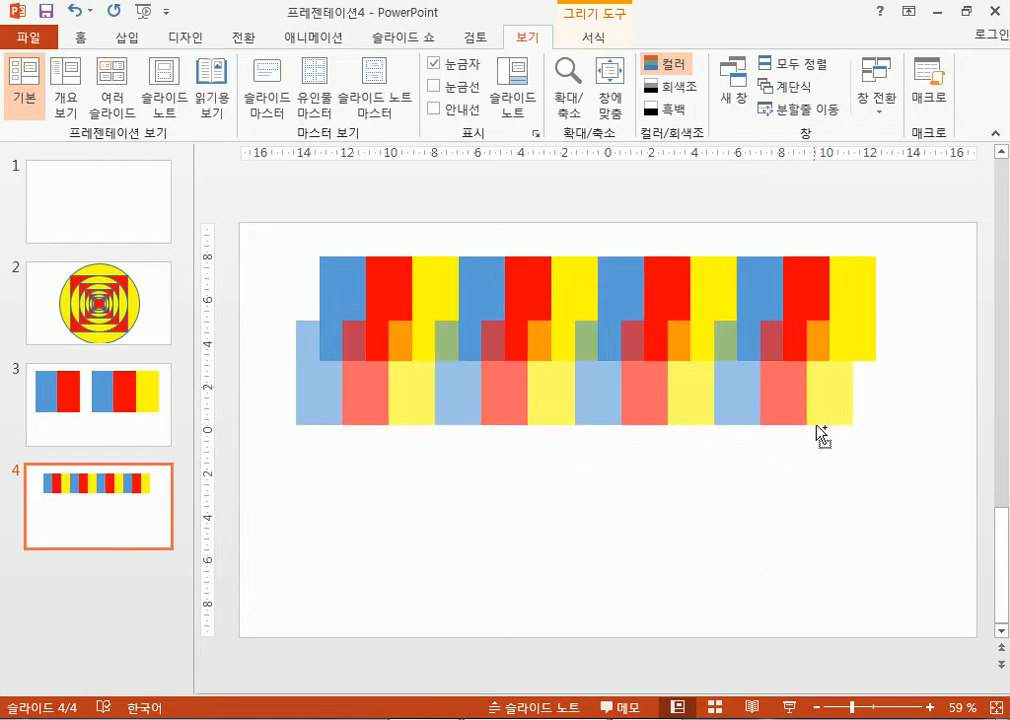
{"action": "left_click_drag", "start_coordinate": [820, 433], "coordinate": [798, 437]}
{"action": "left_click", "coordinate": [640, 505]}
{"action": "left_click_drag", "start_coordinate": [321, 418], "coordinate": [851, 416]}
{"action": "left_click", "coordinate": [900, 552]}
{"action": "left_click_drag", "start_coordinate": [895, 557], "coordinate": [250, 352]}
{"action": "left_click", "coordinate": [437, 516]}
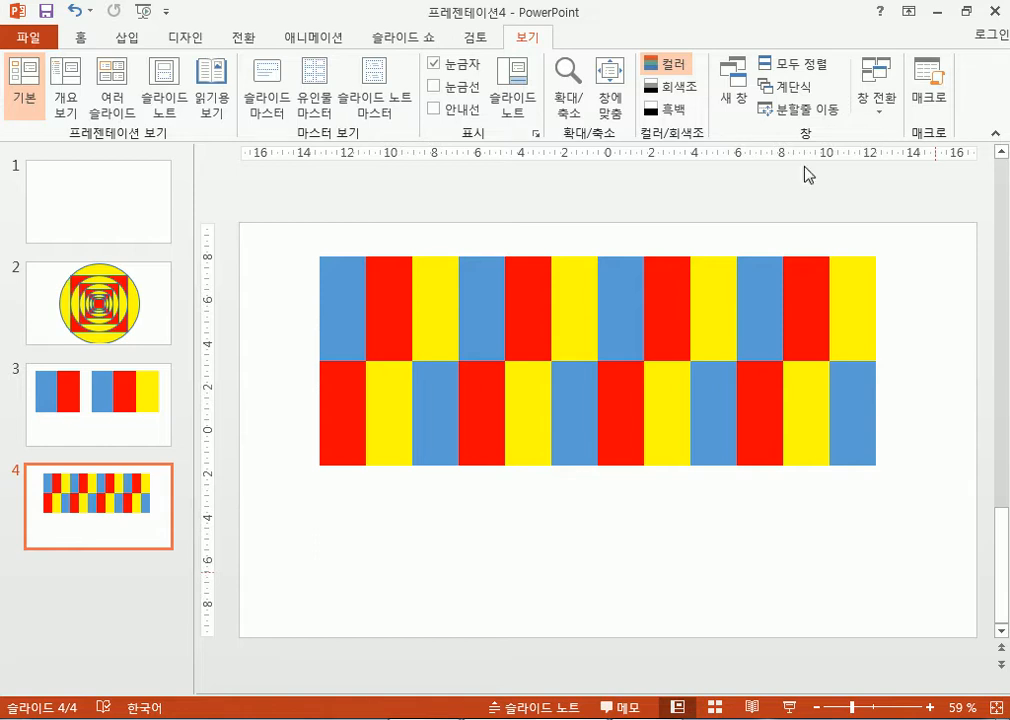
Delete the lower row of stripes and narrow the twelve remaining stripes to about 1.36 cm wide
{"action": "left_click_drag", "start_coordinate": [282, 356], "coordinate": [972, 595]}
{"action": "key", "text": "Delete"}
{"action": "left_click_drag", "start_coordinate": [918, 466], "coordinate": [198, 202]}
{"action": "left_click_drag", "start_coordinate": [876, 308], "coordinate": [859, 309]}
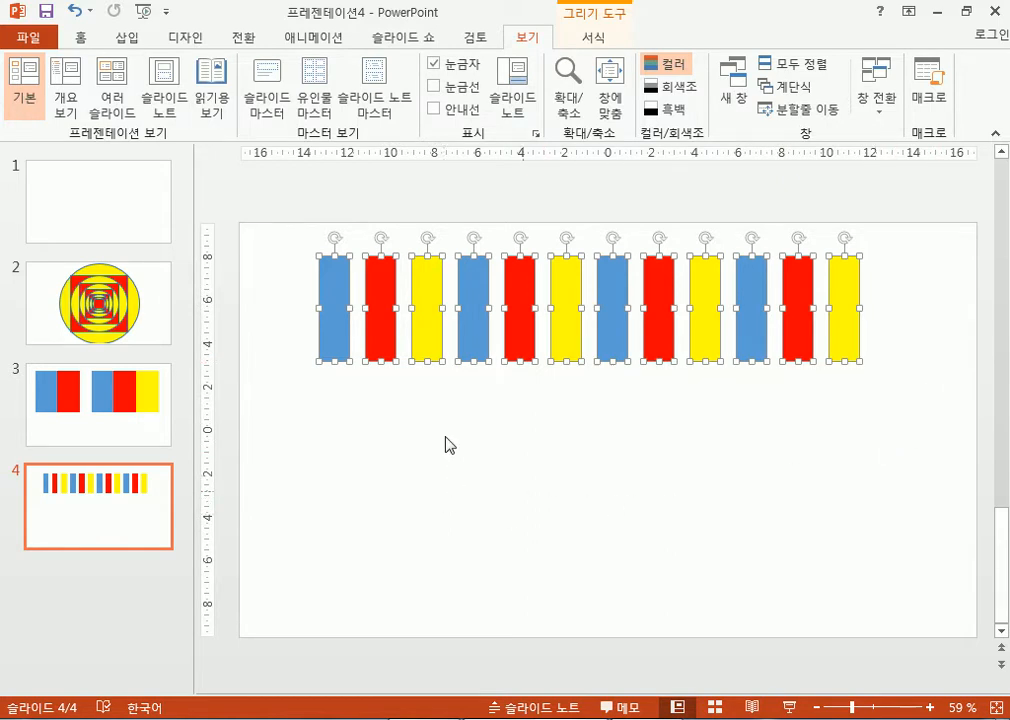
Set the alignment reference for the twelve stripes to the slide (슬라이드에 맞춤)
{"action": "left_click", "coordinate": [600, 38]}
{"action": "left_click", "coordinate": [741, 66]}
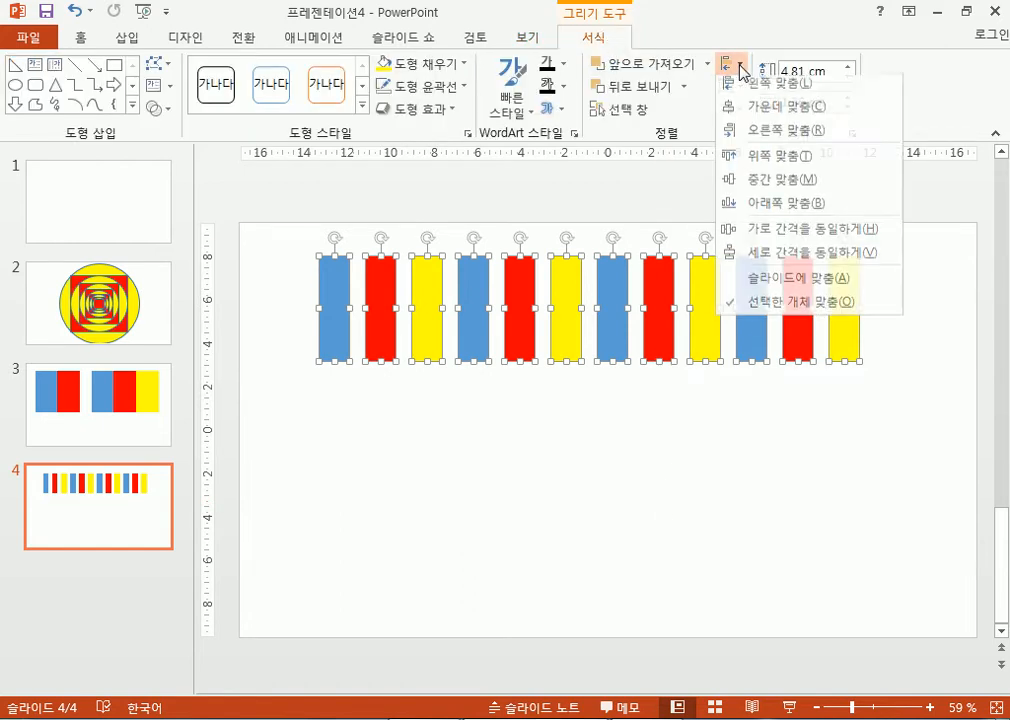
{"action": "left_click", "coordinate": [792, 286]}
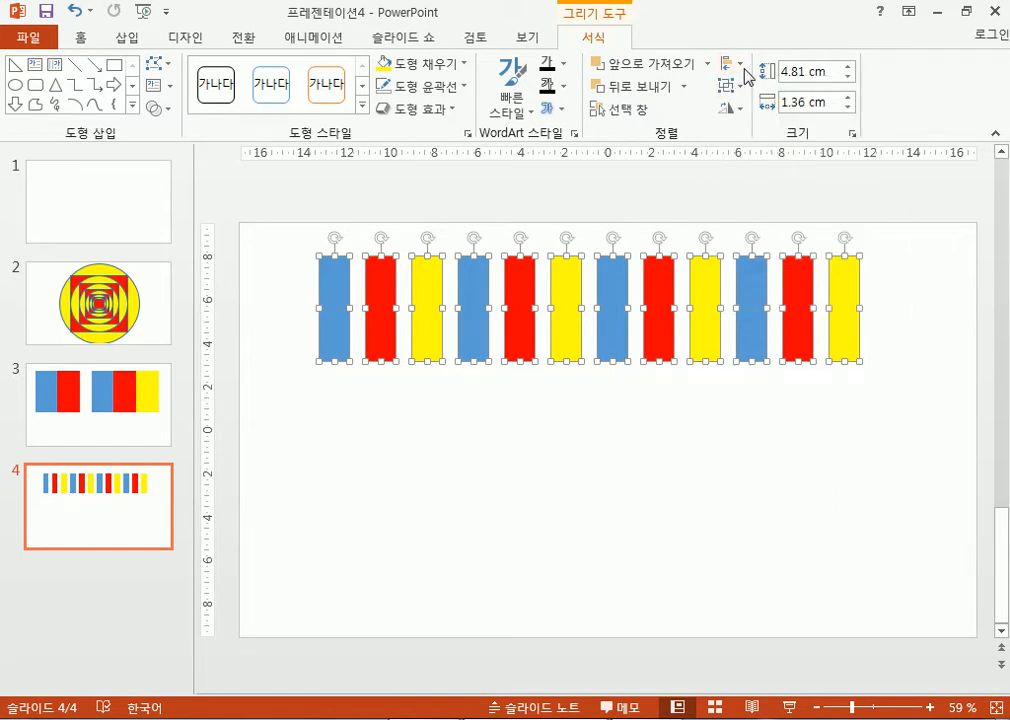
{"action": "left_click", "coordinate": [660, 468]}
Move the fourth, sixth, eighth and tenth stripes down to uneven heights below the row
{"action": "left_click_drag", "start_coordinate": [487, 340], "coordinate": [493, 445]}
{"action": "left_click_drag", "start_coordinate": [570, 329], "coordinate": [580, 467]}
{"action": "left_click", "coordinate": [656, 358]}
{"action": "left_click_drag", "start_coordinate": [656, 358], "coordinate": [673, 444]}
{"action": "left_click_drag", "start_coordinate": [759, 357], "coordinate": [787, 462]}
Align all twelve stripes to the slide's top (위쪽 맞춤) and distribute them evenly across it (가로 간격을 동일하게)
{"action": "left_click_drag", "start_coordinate": [933, 627], "coordinate": [151, 189]}
{"action": "left_click", "coordinate": [745, 76]}
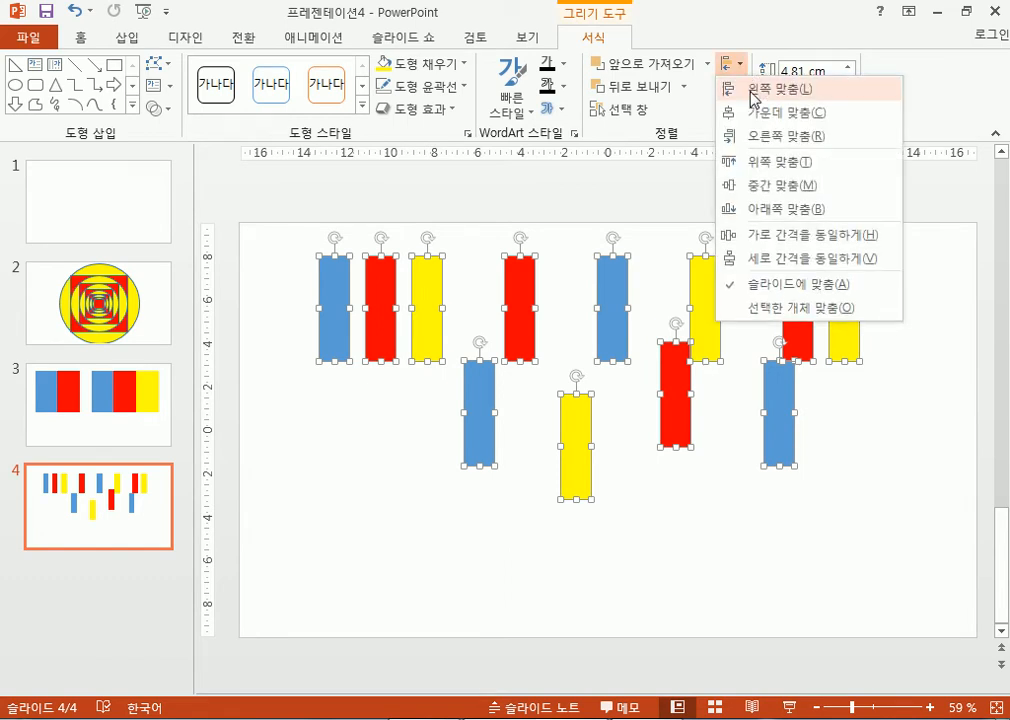
{"action": "left_click", "coordinate": [781, 172]}
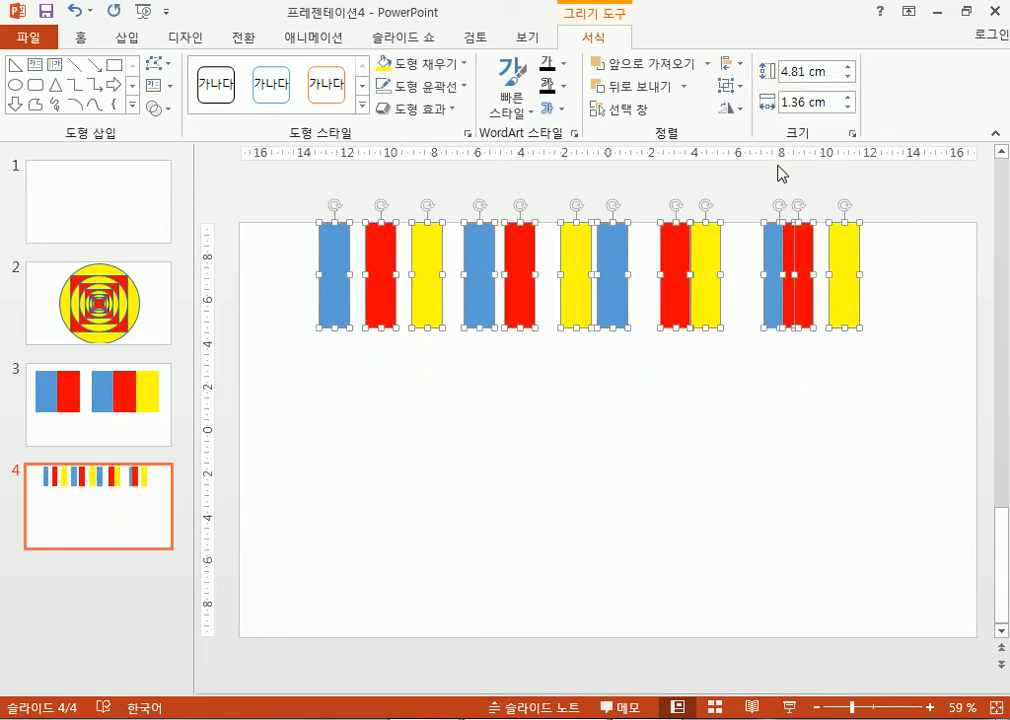
{"action": "left_click", "coordinate": [742, 74]}
{"action": "left_click", "coordinate": [776, 236]}
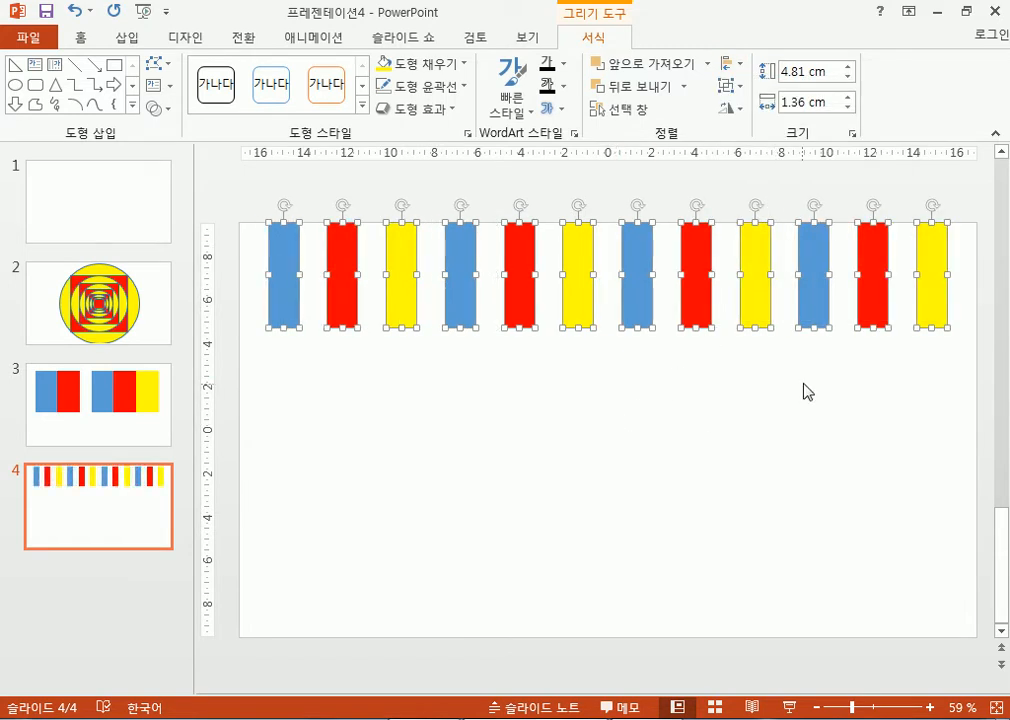
{"action": "left_click", "coordinate": [609, 352]}
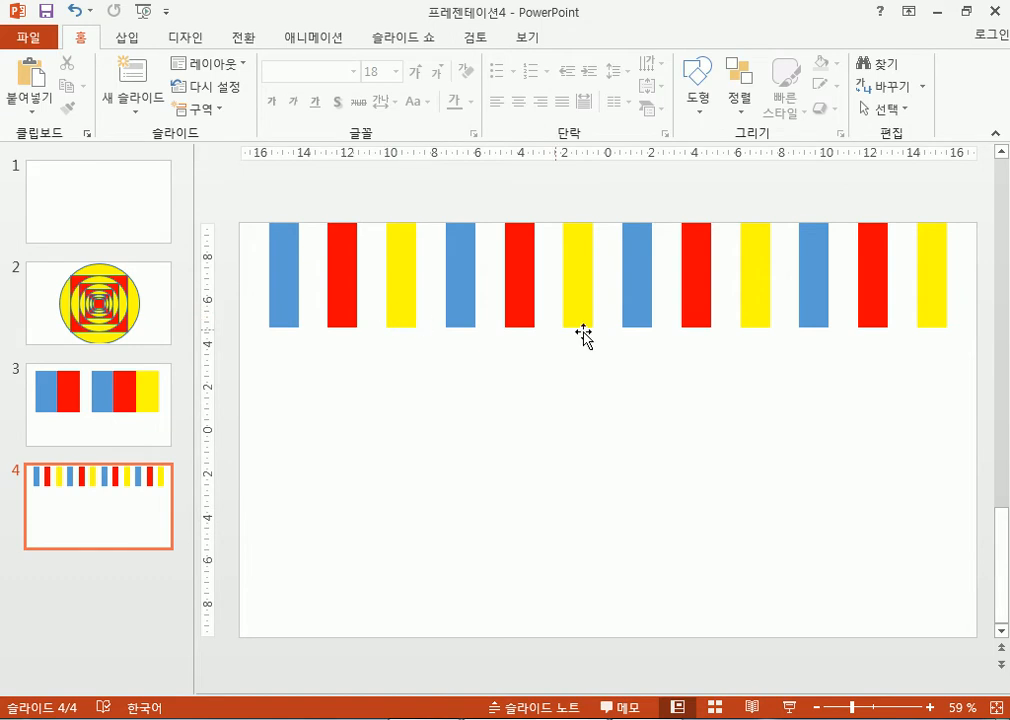
Move the seventh to twelfth stripes over beside the sixth so that neighbouring edges touch
{"action": "mouse_move", "coordinate": [647, 316]}
{"action": "left_mouse_down"}
{"action": "mouse_move", "coordinate": [638, 300]}
{"action": "mouse_move", "coordinate": [618, 300]}
{"action": "mouse_move", "coordinate": [699, 304]}
{"action": "mouse_move", "coordinate": [627, 302]}
{"action": "mouse_move", "coordinate": [642, 300]}
{"action": "left_mouse_up"}
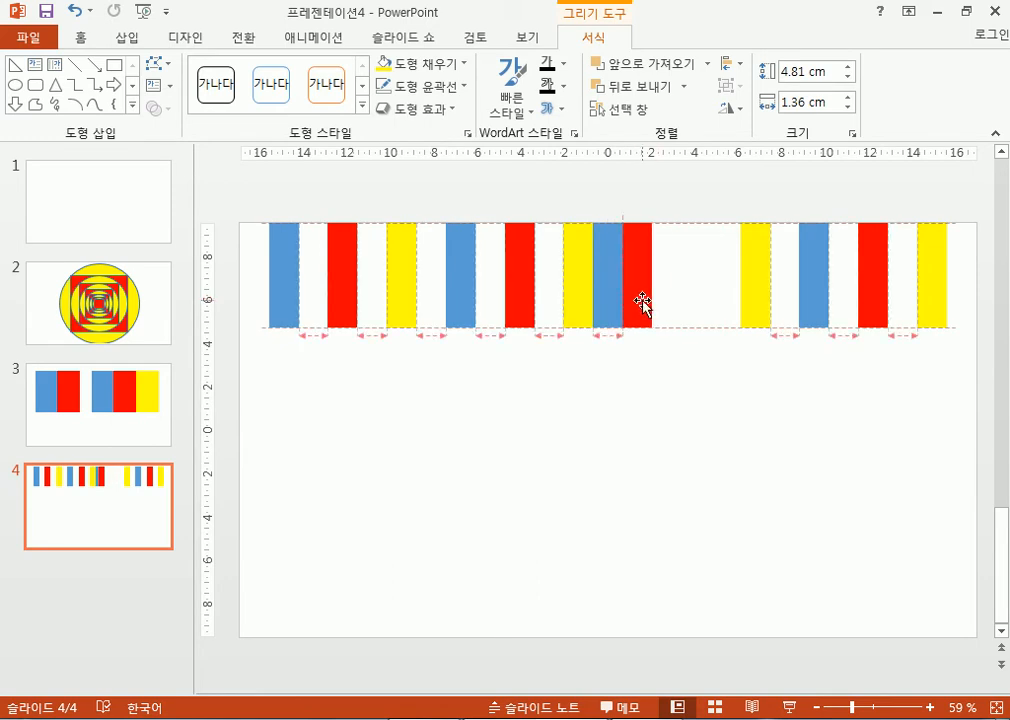
{"action": "left_click_drag", "start_coordinate": [767, 306], "coordinate": [681, 305]}
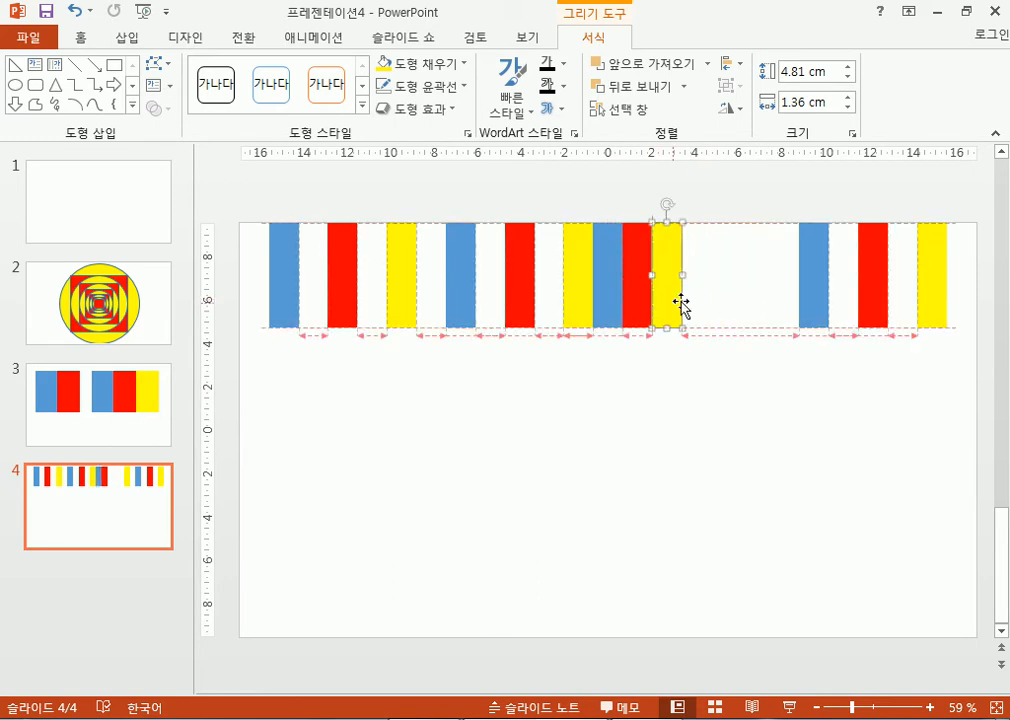
{"action": "left_click_drag", "start_coordinate": [816, 302], "coordinate": [700, 300]}
{"action": "left_click_drag", "start_coordinate": [868, 311], "coordinate": [727, 302]}
{"action": "left_click_drag", "start_coordinate": [924, 304], "coordinate": [760, 300]}
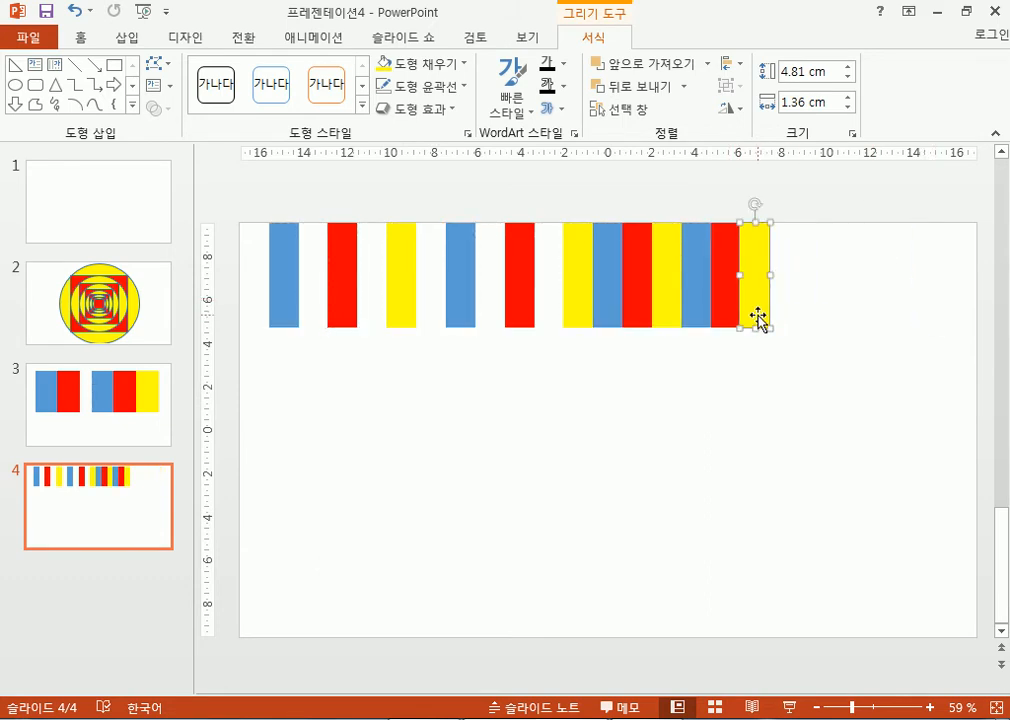
{"action": "left_click_drag", "start_coordinate": [825, 397], "coordinate": [552, 221]}
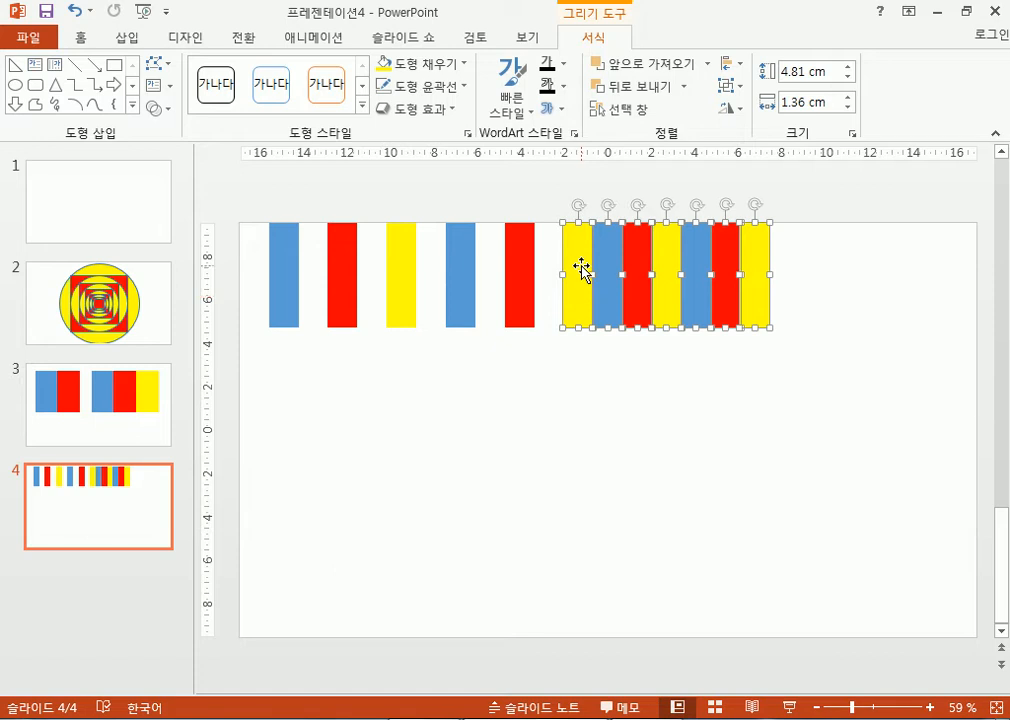
Move the first five stripes, starting from the fifth, so each one touches the next and all twelve form one block
{"action": "left_click_drag", "start_coordinate": [520, 290], "coordinate": [556, 289]}
{"action": "left_click_drag", "start_coordinate": [460, 284], "coordinate": [527, 287]}
{"action": "left_click_drag", "start_coordinate": [395, 286], "coordinate": [480, 286]}
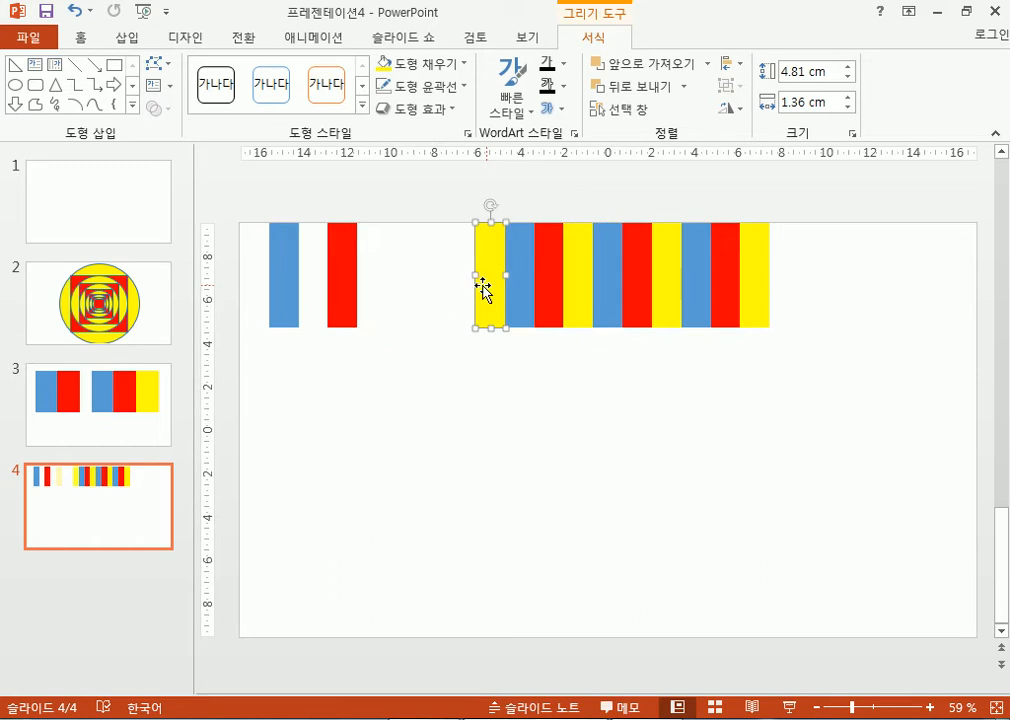
{"action": "left_click_drag", "start_coordinate": [338, 280], "coordinate": [462, 282]}
{"action": "left_click_drag", "start_coordinate": [289, 280], "coordinate": [437, 279]}
Group the twelve stripes (그룹) and enlarge the group to about 27.23 cm wide and 9.43 cm high
{"action": "left_click_drag", "start_coordinate": [879, 442], "coordinate": [307, 190]}
{"action": "right_click", "coordinate": [588, 285]}
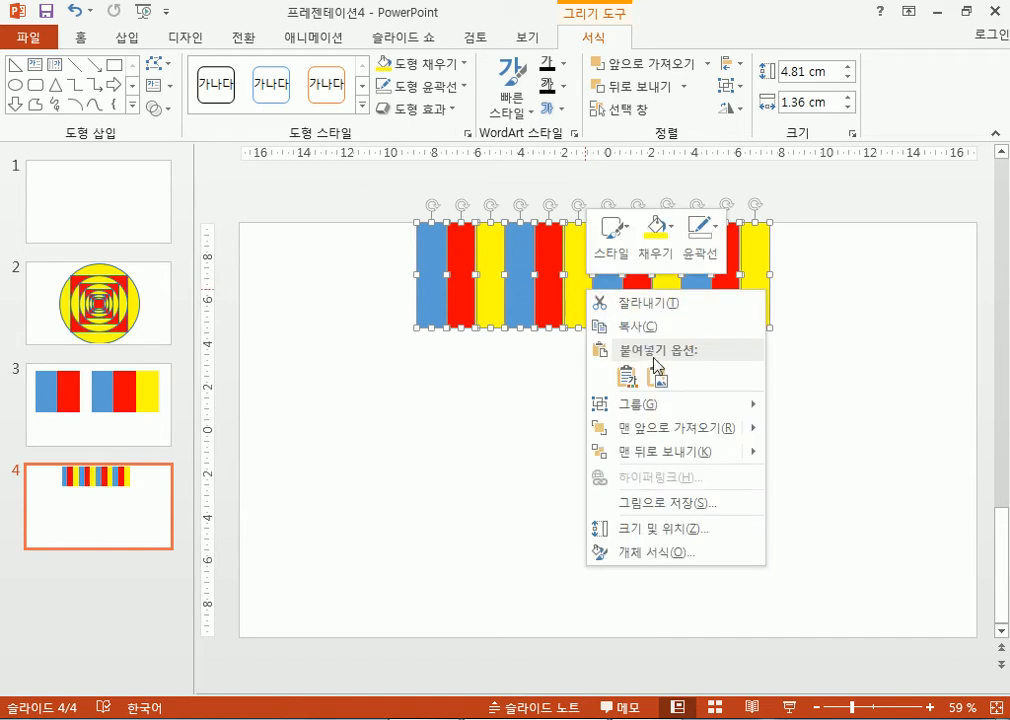
{"action": "mouse_move", "coordinate": [648, 410]}
{"action": "left_click", "coordinate": [785, 407]}
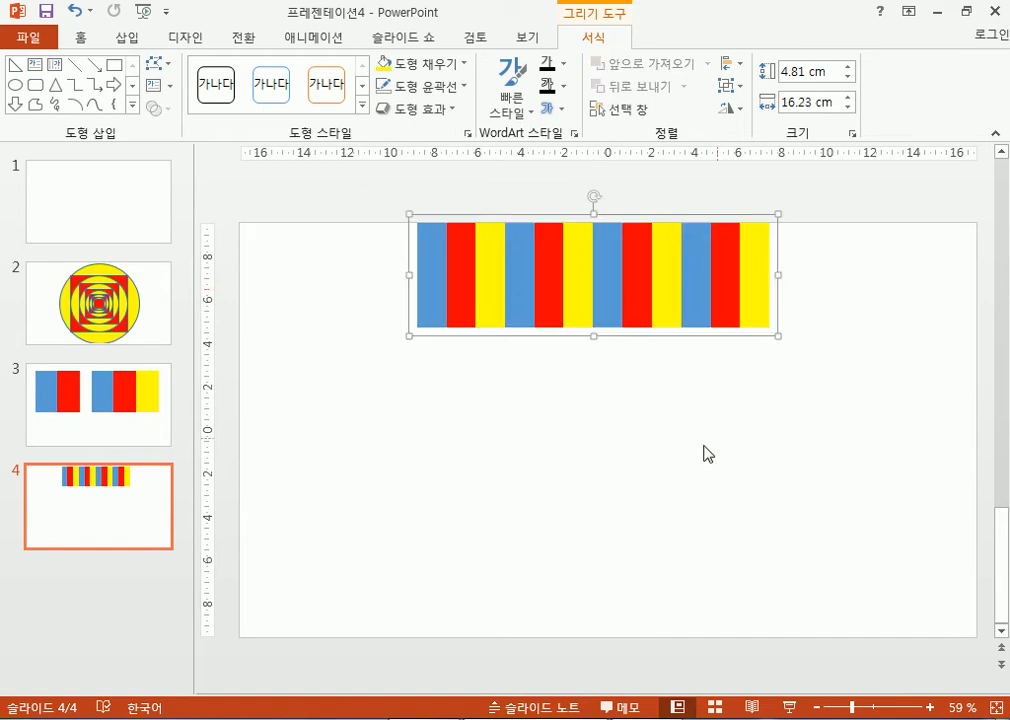
{"action": "left_click", "coordinate": [708, 450]}
{"action": "left_click", "coordinate": [766, 331]}
{"action": "mouse_move", "coordinate": [766, 331]}
{"action": "left_mouse_down"}
{"action": "mouse_move", "coordinate": [760, 404]}
{"action": "mouse_move", "coordinate": [678, 356]}
{"action": "mouse_move", "coordinate": [701, 402]}
{"action": "mouse_move", "coordinate": [866, 490]}
{"action": "mouse_move", "coordinate": [943, 503]}
{"action": "left_mouse_up"}
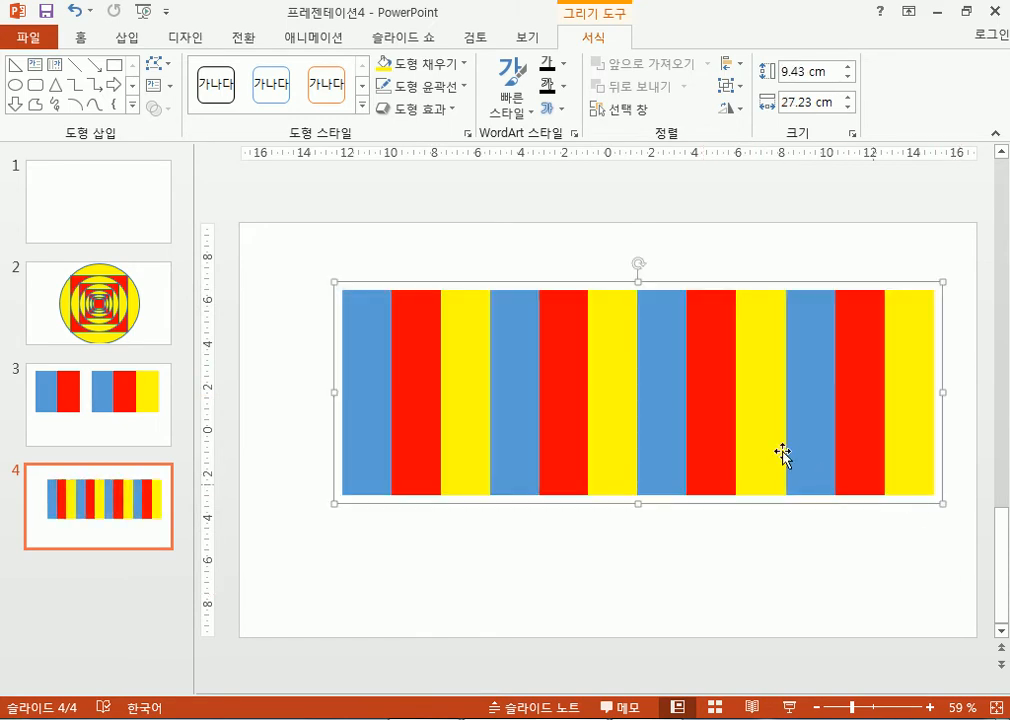
Shrink the stripe group to about 9.18 cm wide and 1.95 cm high and ungroup it (그룹 해제)
{"action": "left_click_drag", "start_coordinate": [943, 504], "coordinate": [549, 341]}
{"action": "right_click", "coordinate": [507, 318]}
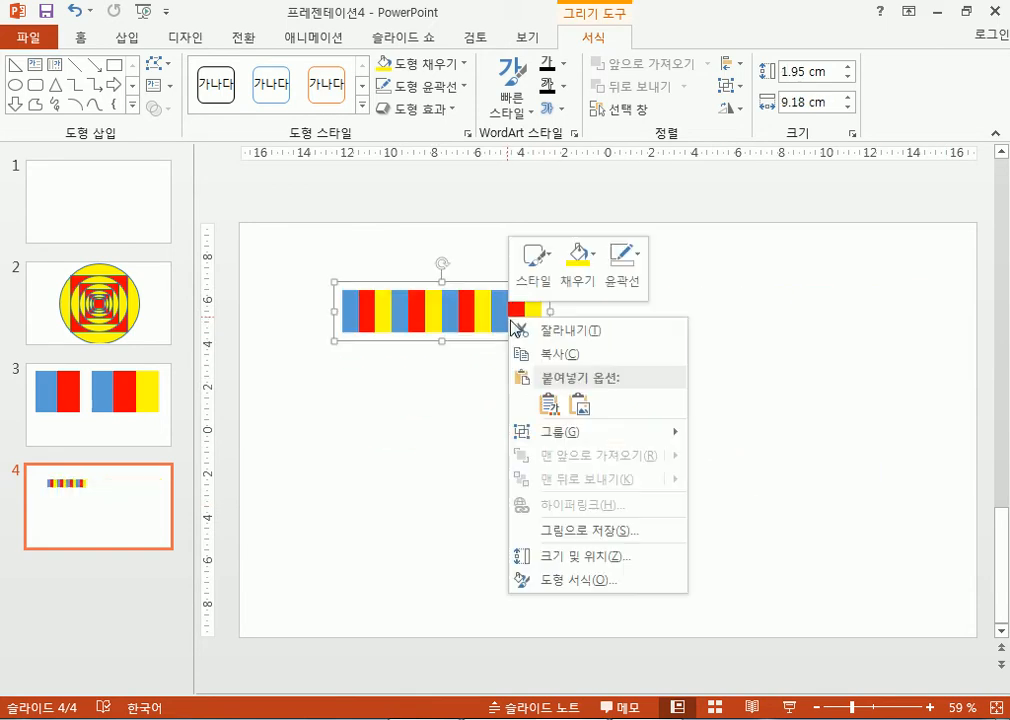
{"action": "mouse_move", "coordinate": [575, 432]}
{"action": "left_click", "coordinate": [737, 486]}
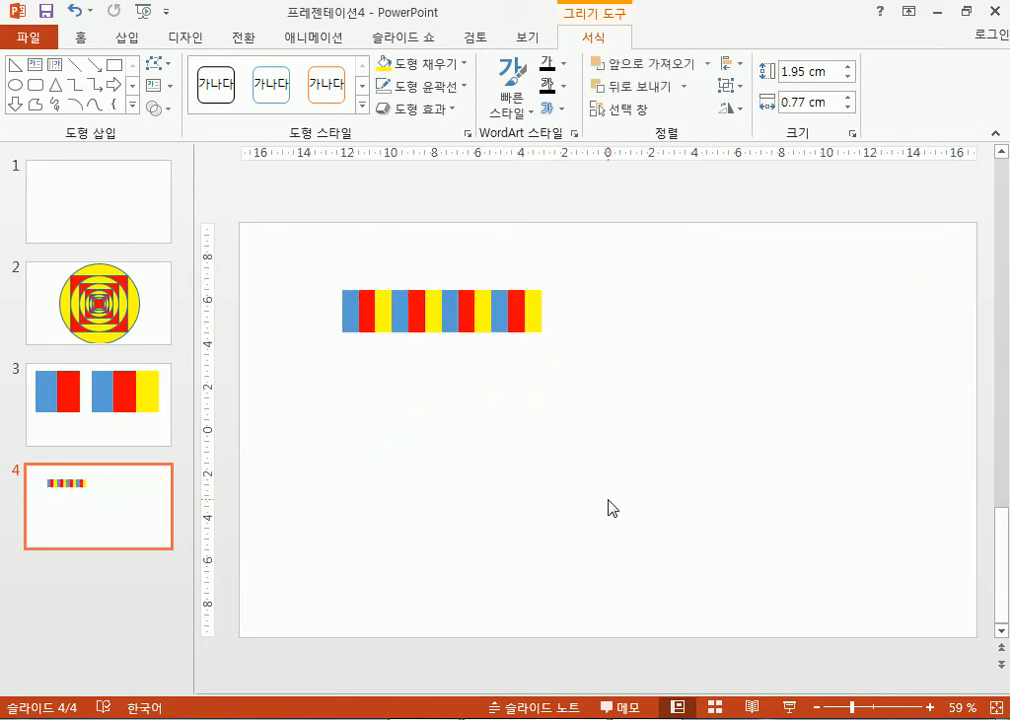
{"action": "left_click", "coordinate": [606, 507]}
Try to enlarge all twelve ungrouped stripes together, and undo the resize
{"action": "left_click_drag", "start_coordinate": [644, 435], "coordinate": [222, 191]}
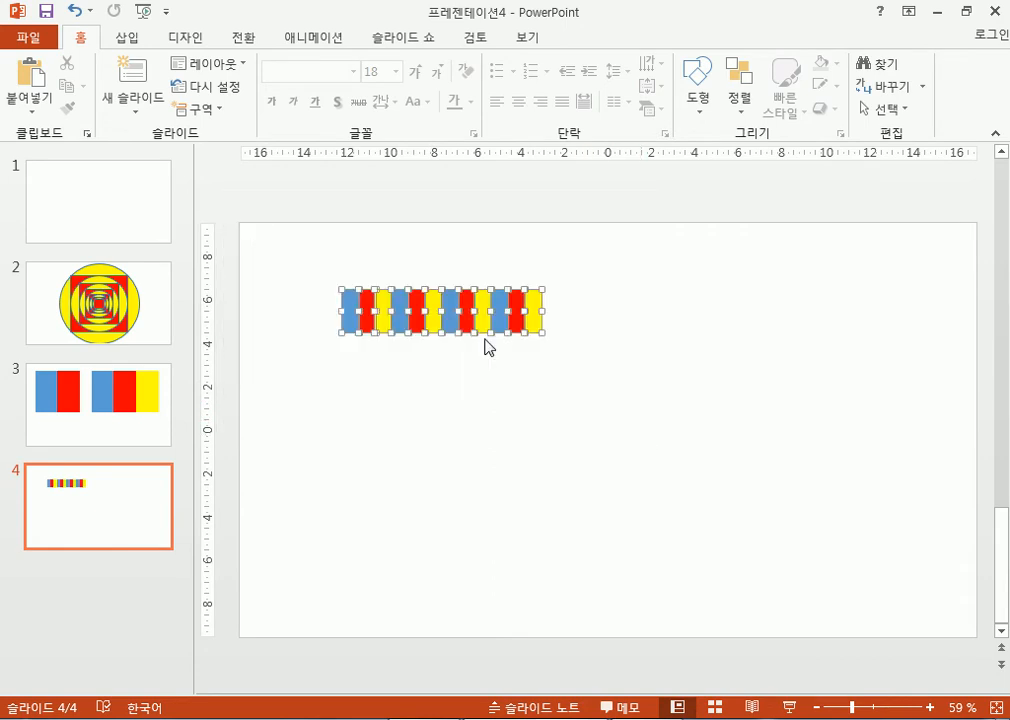
{"action": "left_click_drag", "start_coordinate": [540, 332], "coordinate": [618, 403]}
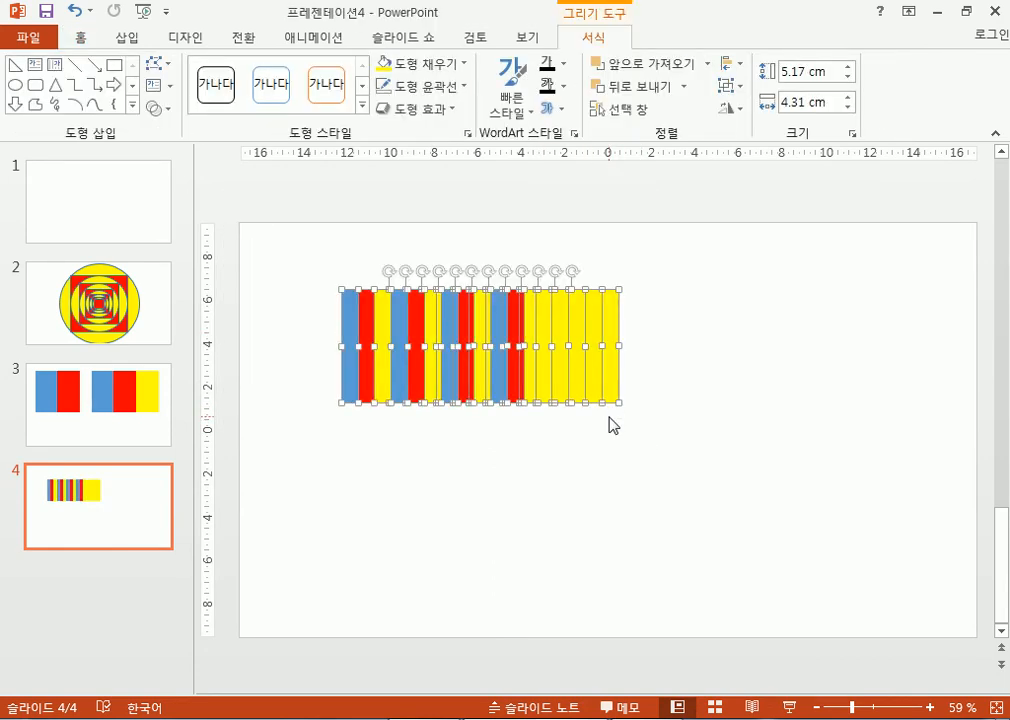
{"action": "key", "text": "ctrl+z"}
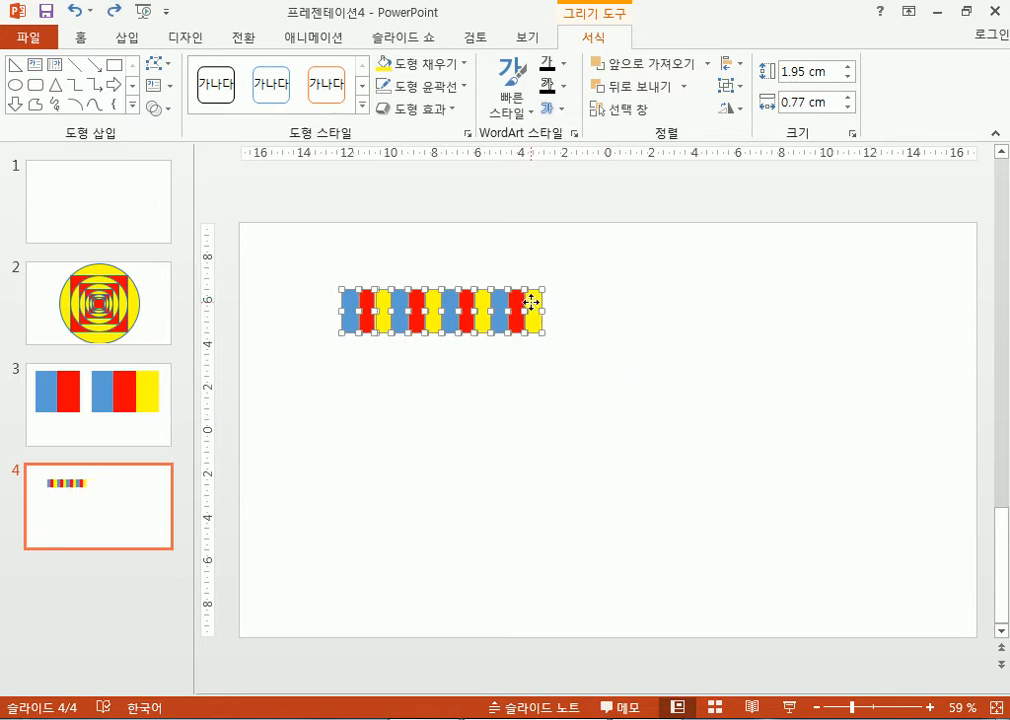
Group the twelve small stripes again and enlarge the group to about 25.19 cm wide and 7.89 cm high
{"action": "right_click", "coordinate": [534, 301]}
{"action": "mouse_move", "coordinate": [667, 419]}
{"action": "left_click", "coordinate": [755, 417]}
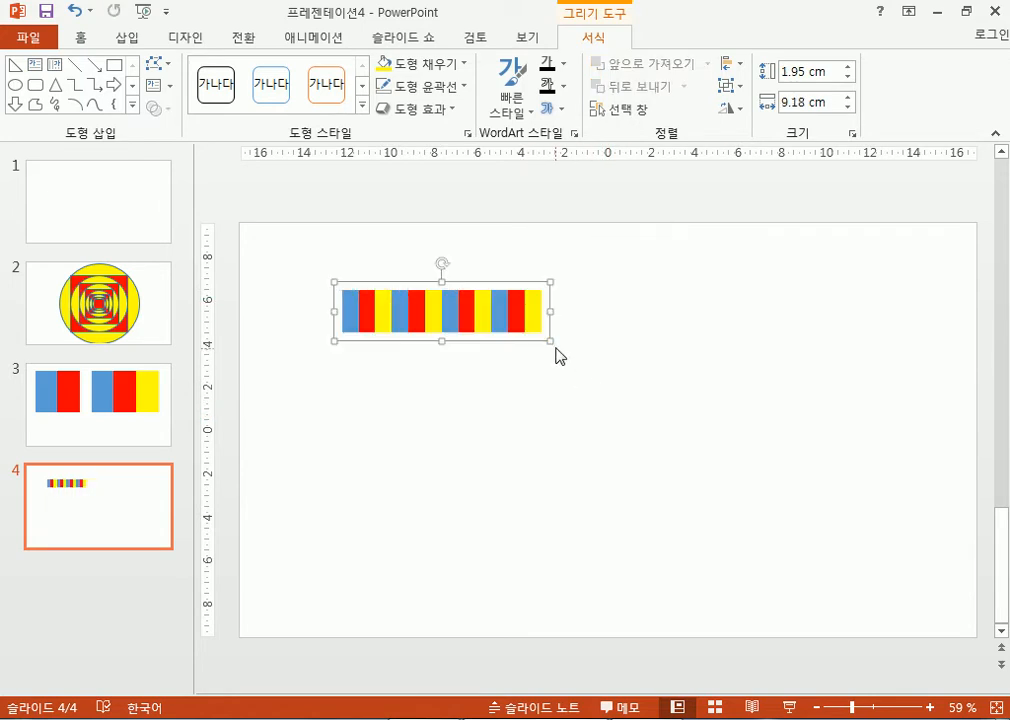
{"action": "left_click_drag", "start_coordinate": [575, 352], "coordinate": [897, 468]}
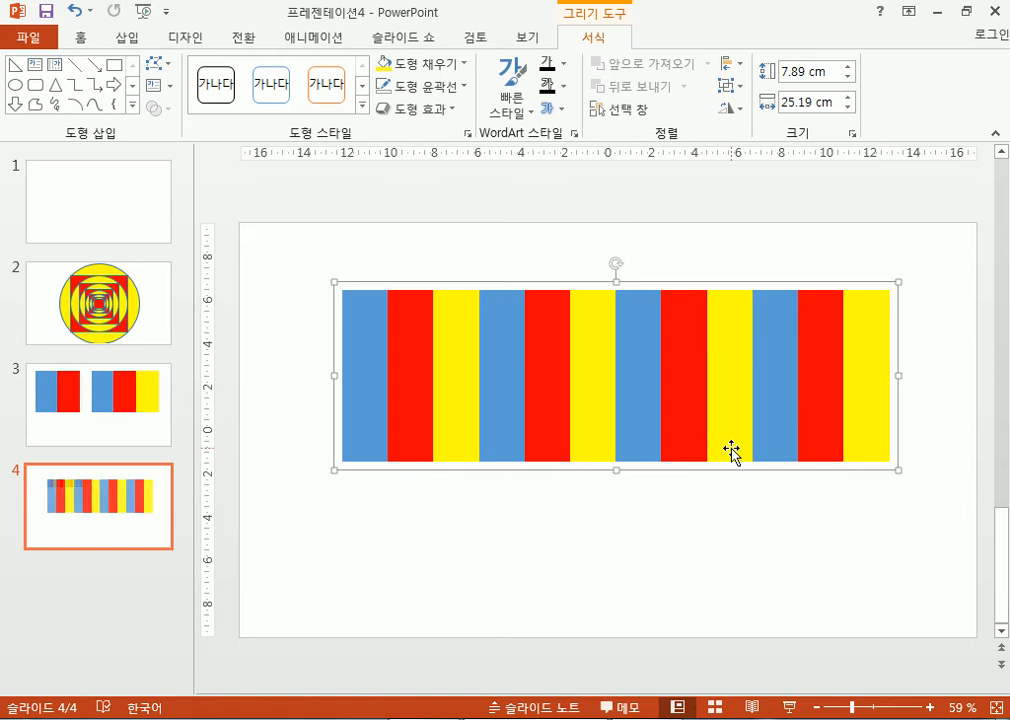
Ungroup the enlarged stripe block (그룹 해제) into separate stripes and clear the selection
{"action": "right_click", "coordinate": [870, 437]}
{"action": "mouse_move", "coordinate": [762, 543]}
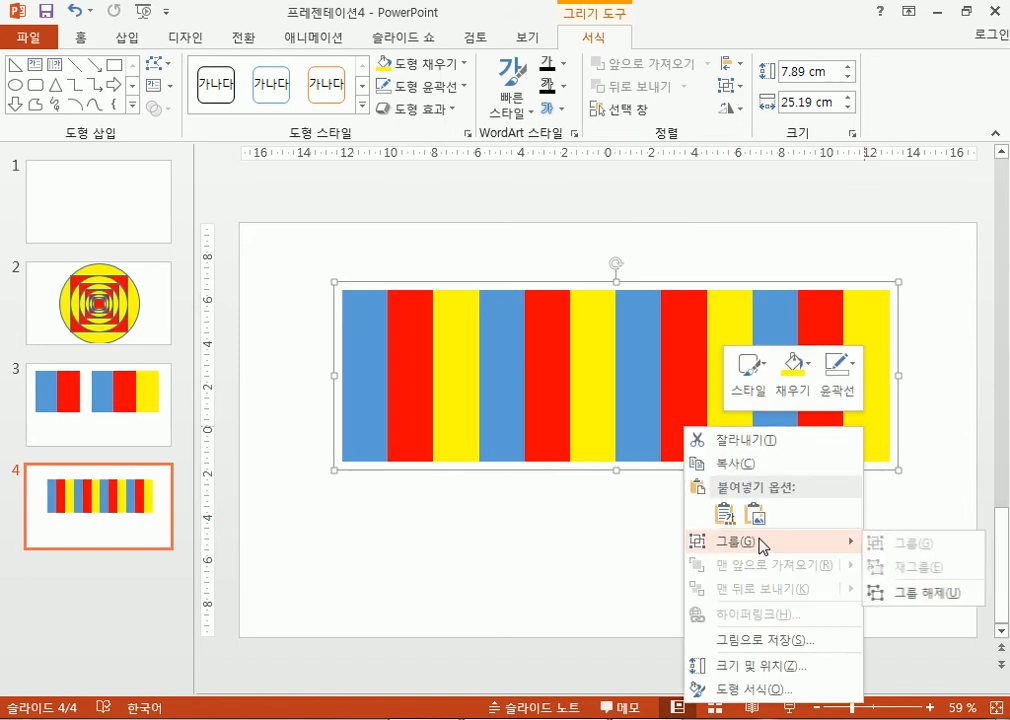
{"action": "left_click", "coordinate": [879, 590]}
{"action": "left_click", "coordinate": [687, 577]}
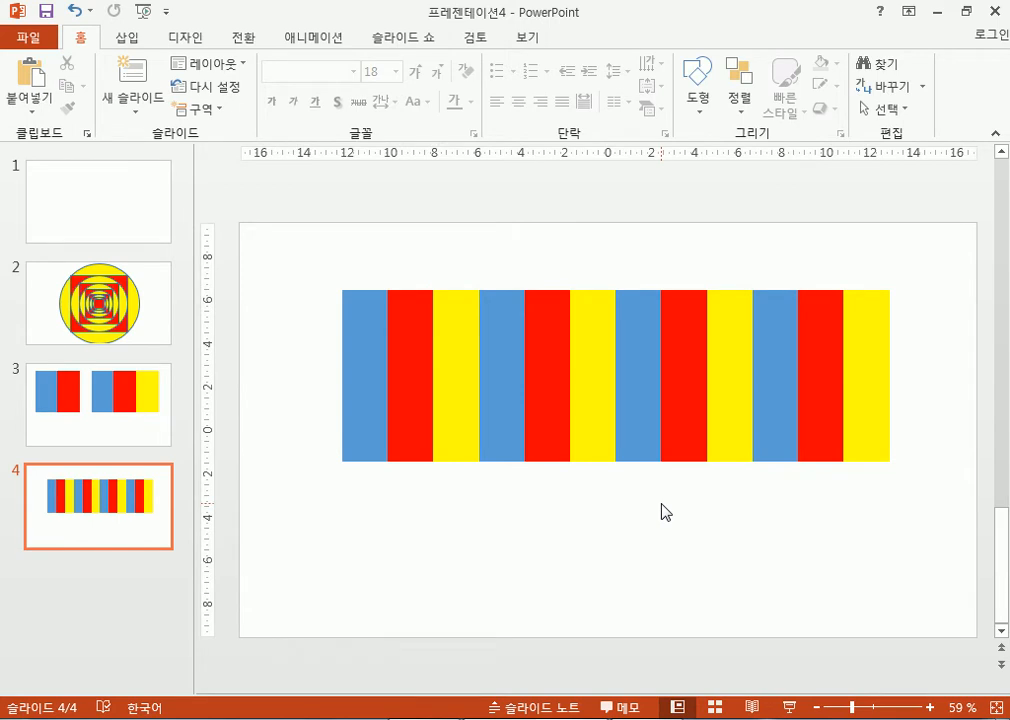
{"action": "left_click_drag", "start_coordinate": [937, 594], "coordinate": [222, 184]}
{"action": "right_click", "coordinate": [358, 317]}
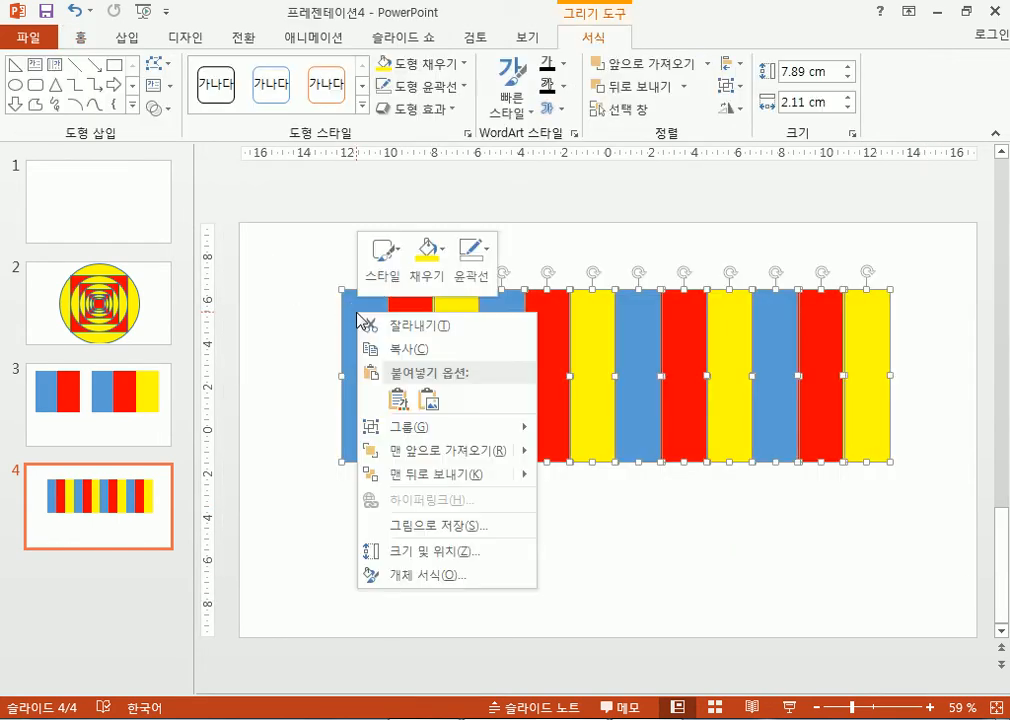
{"action": "mouse_move", "coordinate": [438, 430]}
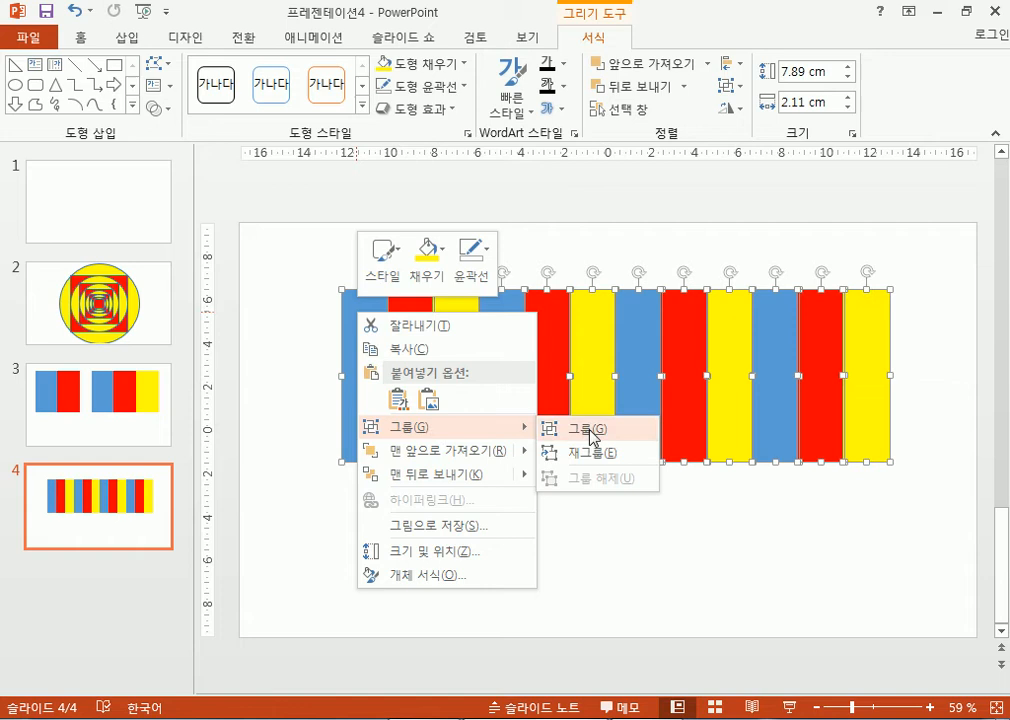
{"action": "left_click", "coordinate": [275, 419]}
{"action": "left_click", "coordinate": [415, 535]}
{"action": "left_click", "coordinate": [390, 415]}
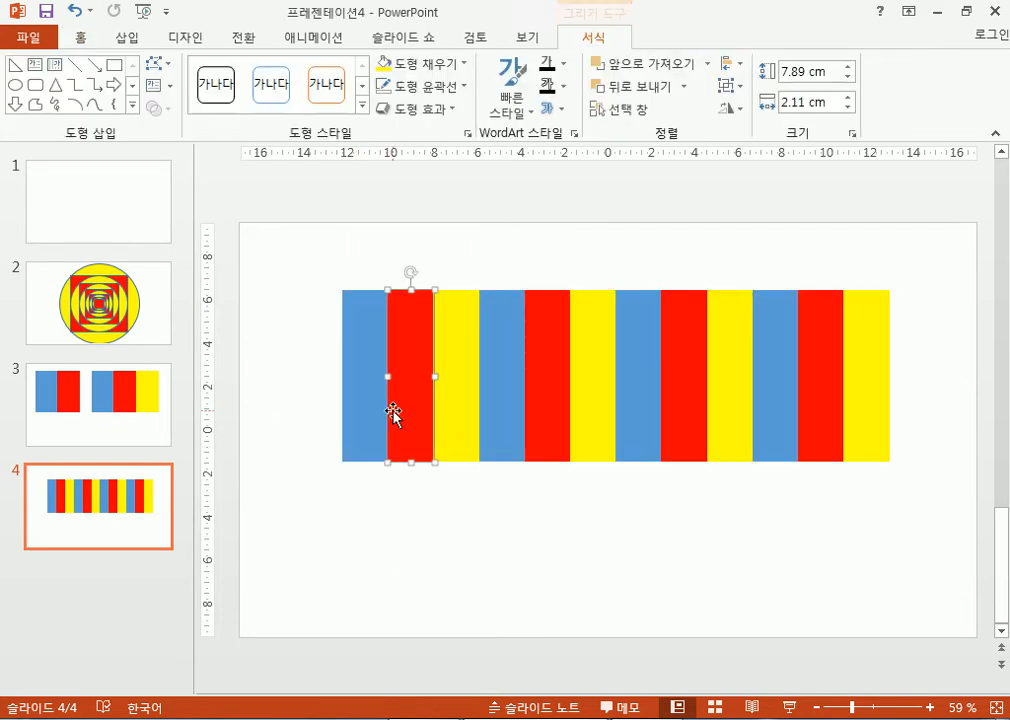
Distribute the twelve enlarged stripes evenly across the slide's width (가로 간격을 동일하게)
{"action": "left_click_drag", "start_coordinate": [293, 238], "coordinate": [955, 627]}
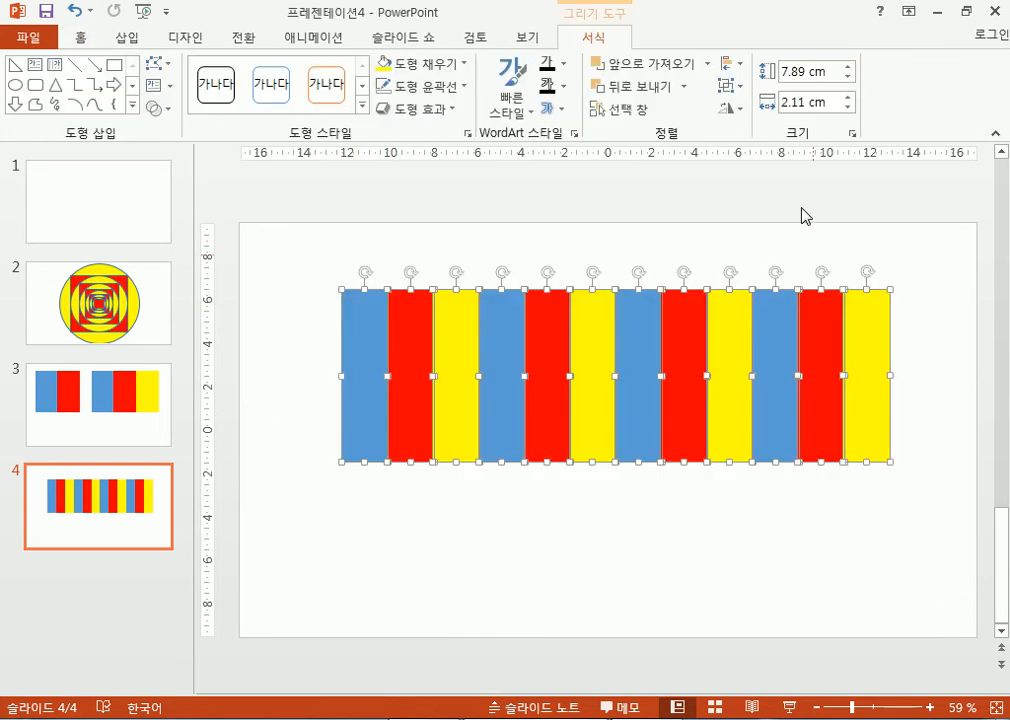
{"action": "left_click", "coordinate": [728, 65]}
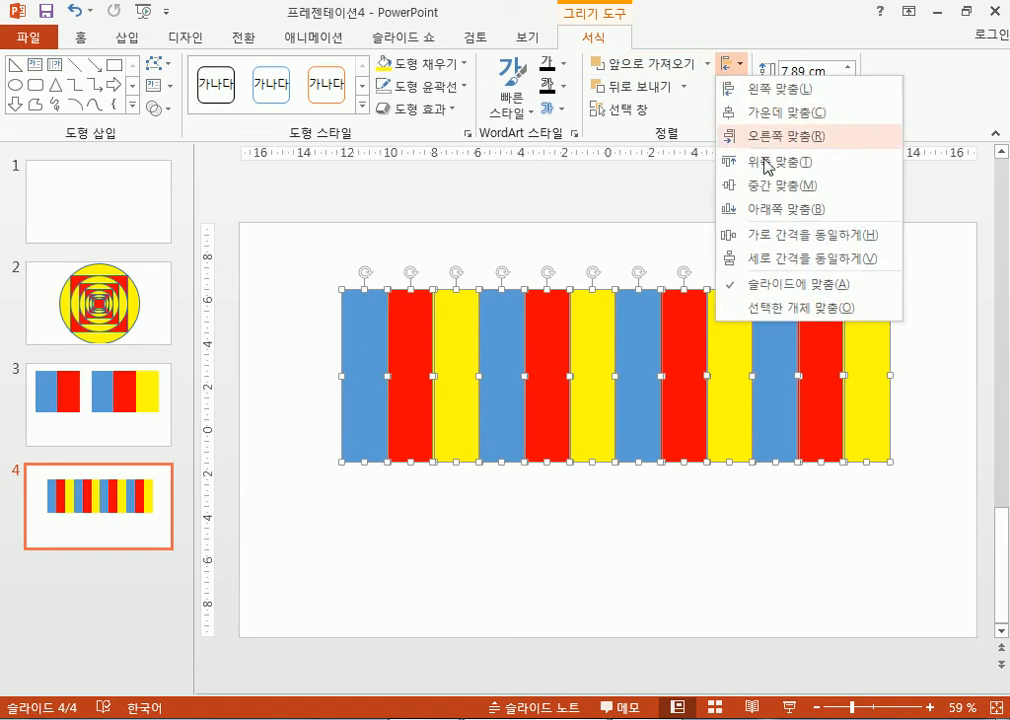
{"action": "left_click", "coordinate": [762, 240]}
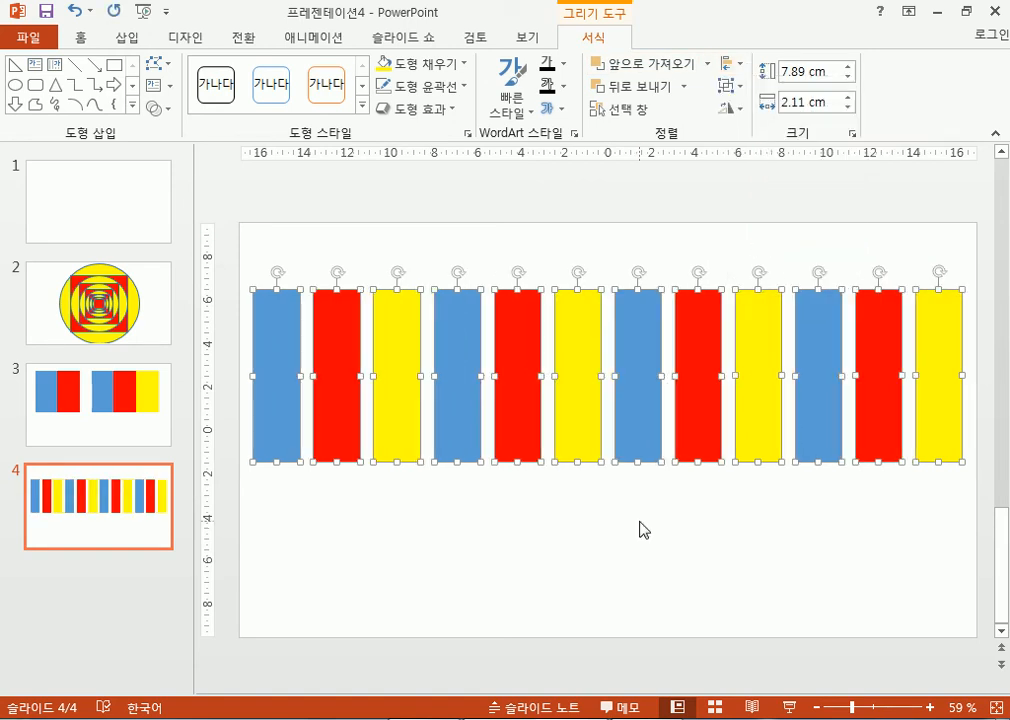
{"action": "left_click", "coordinate": [620, 482]}
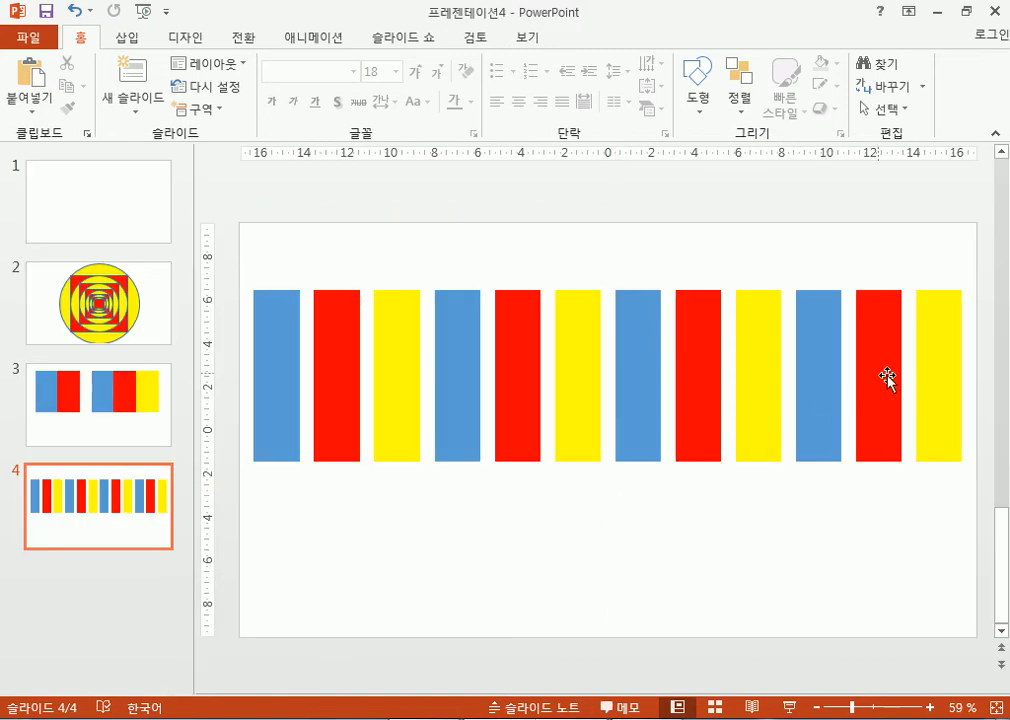
Delete all twelve stripes from slide 4
{"action": "mouse_move", "coordinate": [938, 401]}
{"action": "left_mouse_down"}
{"action": "mouse_move", "coordinate": [913, 424]}
{"action": "mouse_move", "coordinate": [936, 410]}
{"action": "left_mouse_up"}
{"action": "left_click_drag", "start_coordinate": [963, 546], "coordinate": [68, 181]}
{"action": "key", "text": "Delete"}
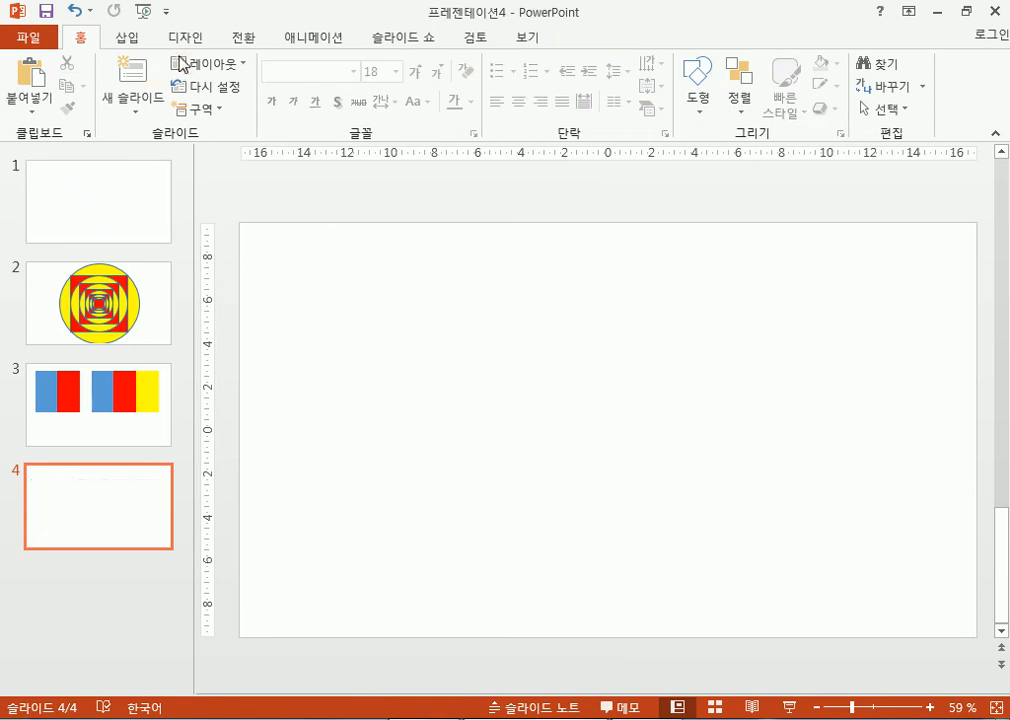
Draw a rectangle with one snipped corner, about 6.49 cm wide and 6.4 cm high, near the slide's centre
{"action": "left_click", "coordinate": [133, 38]}
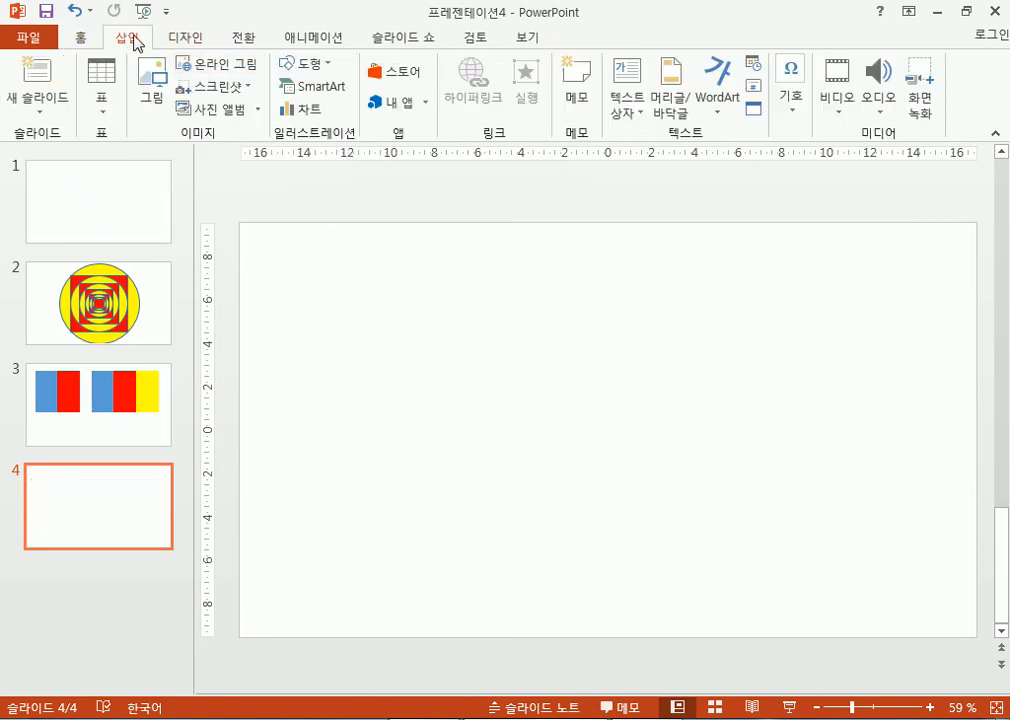
{"action": "left_click", "coordinate": [300, 64]}
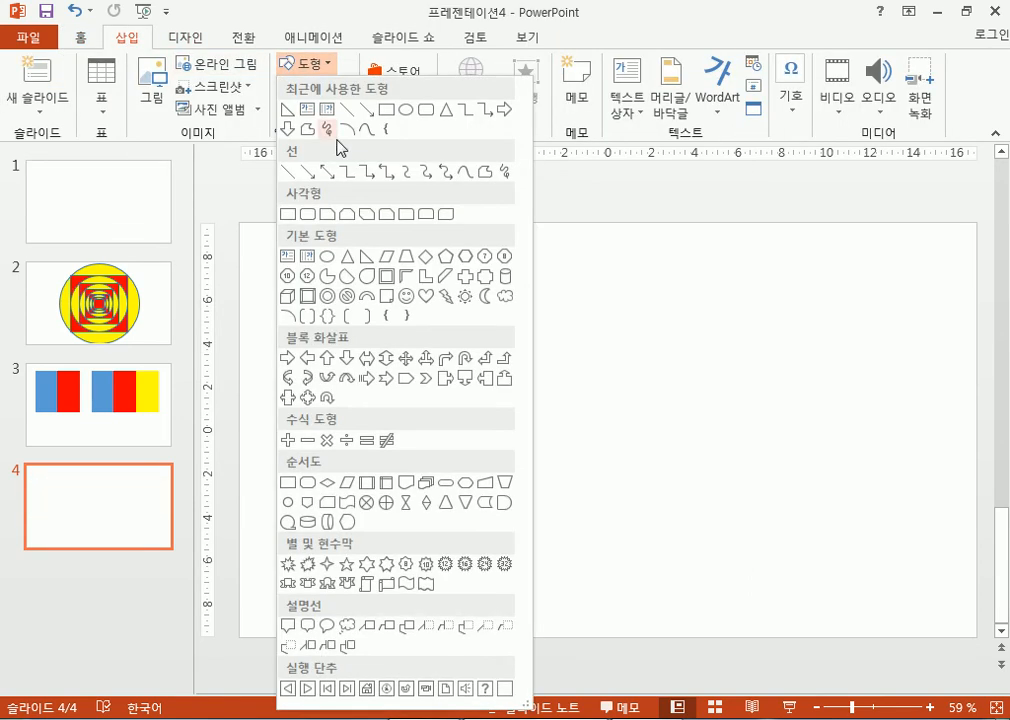
{"action": "left_click", "coordinate": [335, 225]}
{"action": "left_click_drag", "start_coordinate": [528, 302], "coordinate": [667, 441]}
{"action": "left_click", "coordinate": [408, 331]}
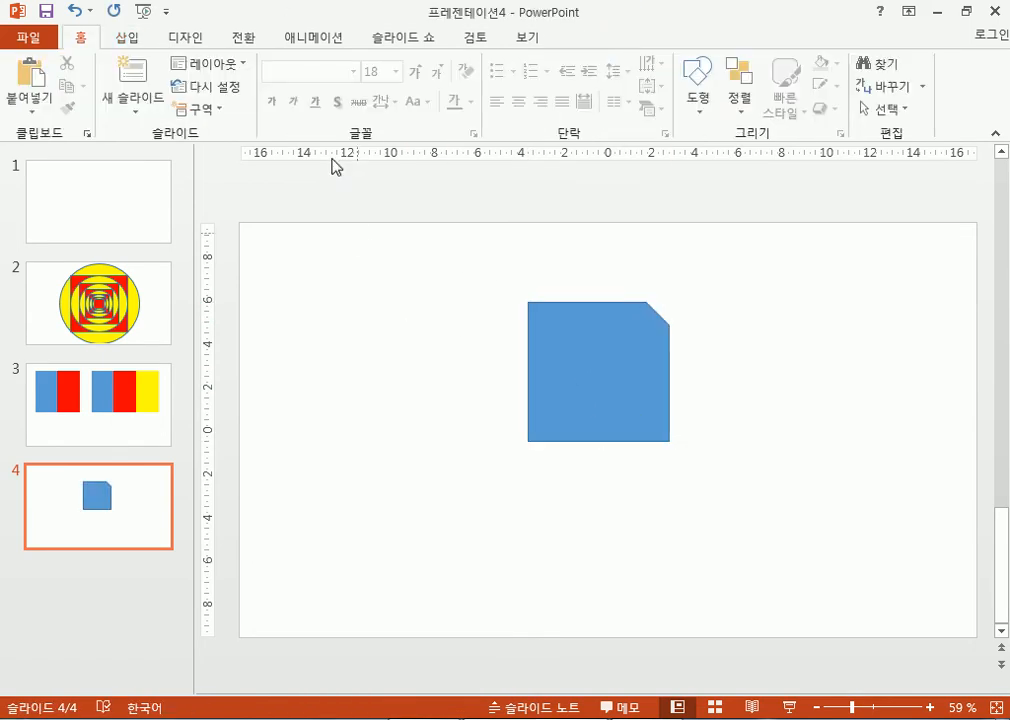
Draw a rounded rectangle about 9.16 by 6.62 cm overlapping the blue shape's lower corner and fill it yellow
{"action": "double_click", "coordinate": [660, 383]}
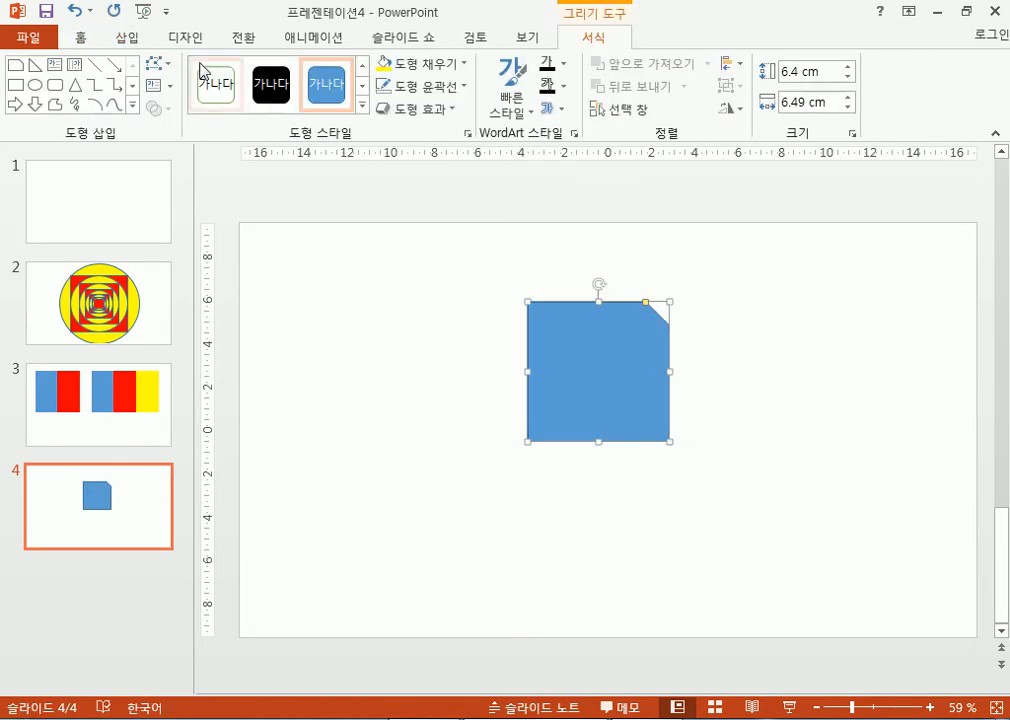
{"action": "left_click", "coordinate": [55, 85]}
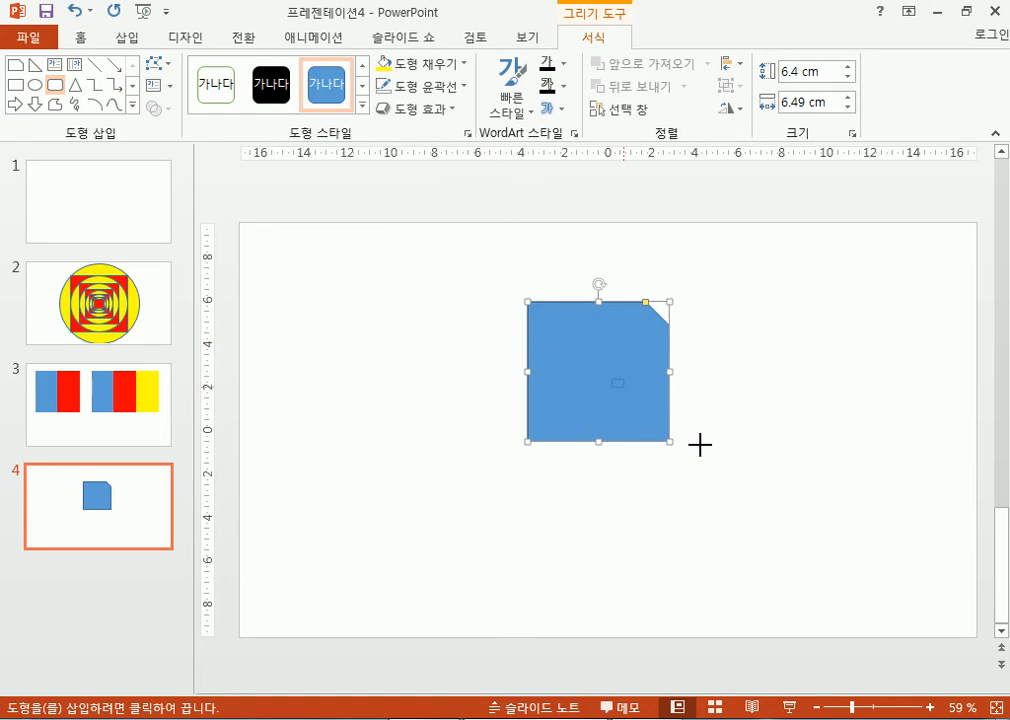
{"action": "left_click_drag", "start_coordinate": [612, 379], "coordinate": [811, 523]}
{"action": "left_click", "coordinate": [386, 64]}
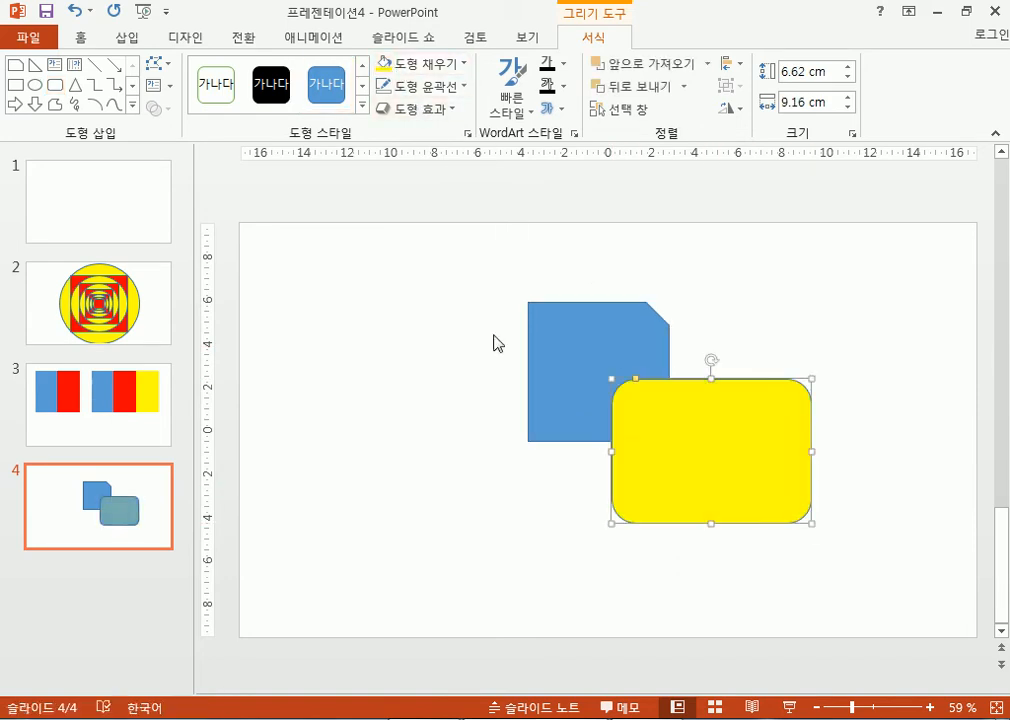
Move the yellow rounded rectangle up over the blue shape's upper part and slightly reduce its corner rounding
{"action": "left_click", "coordinate": [500, 507]}
{"action": "left_click", "coordinate": [539, 408]}
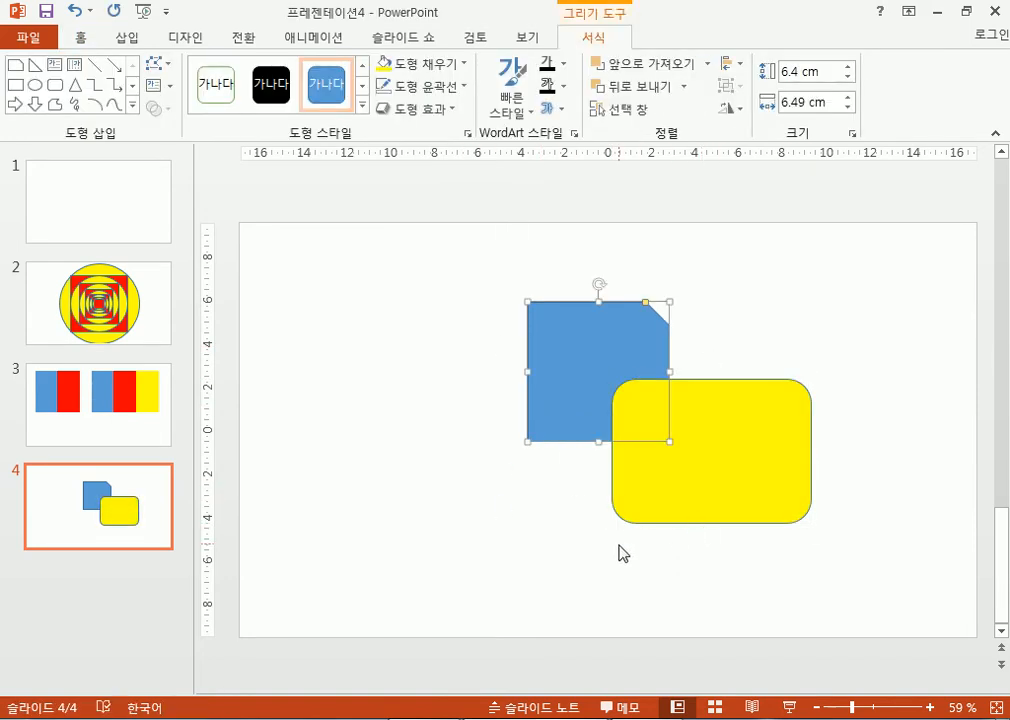
{"action": "left_click", "coordinate": [714, 502]}
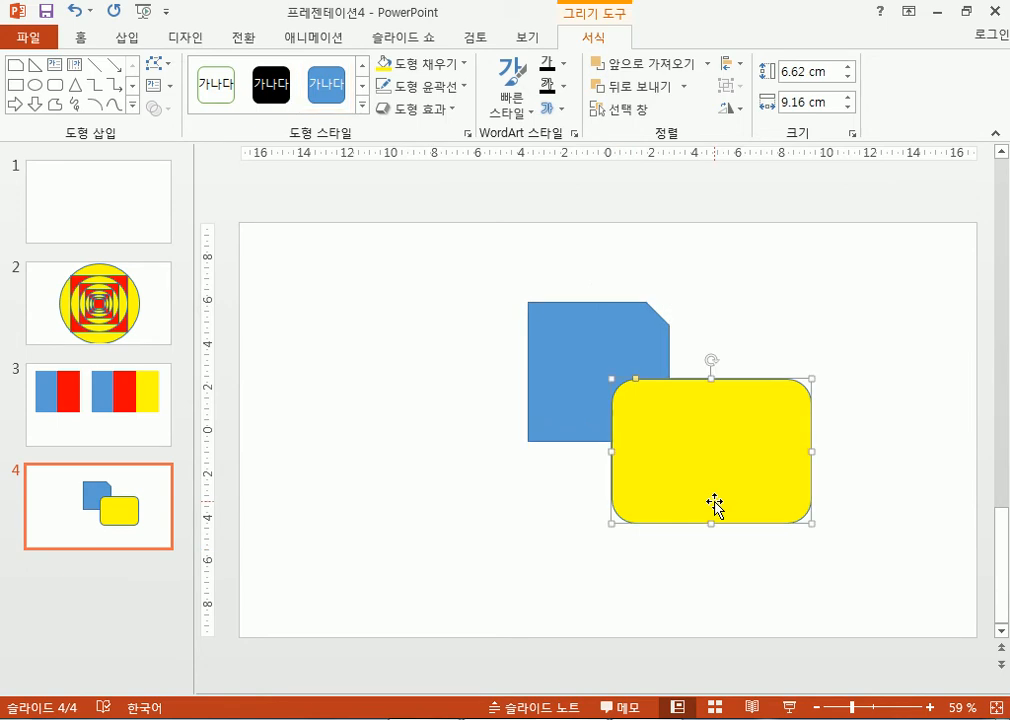
{"action": "left_click_drag", "start_coordinate": [719, 494], "coordinate": [653, 353]}
{"action": "mouse_move", "coordinate": [576, 233]}
{"action": "left_mouse_down"}
{"action": "mouse_move", "coordinate": [608, 230]}
{"action": "mouse_move", "coordinate": [567, 233]}
{"action": "left_mouse_up"}
Deepen the blue shape's snipped corner and move the shape down clear of the yellow rectangle
{"action": "left_click", "coordinate": [638, 424]}
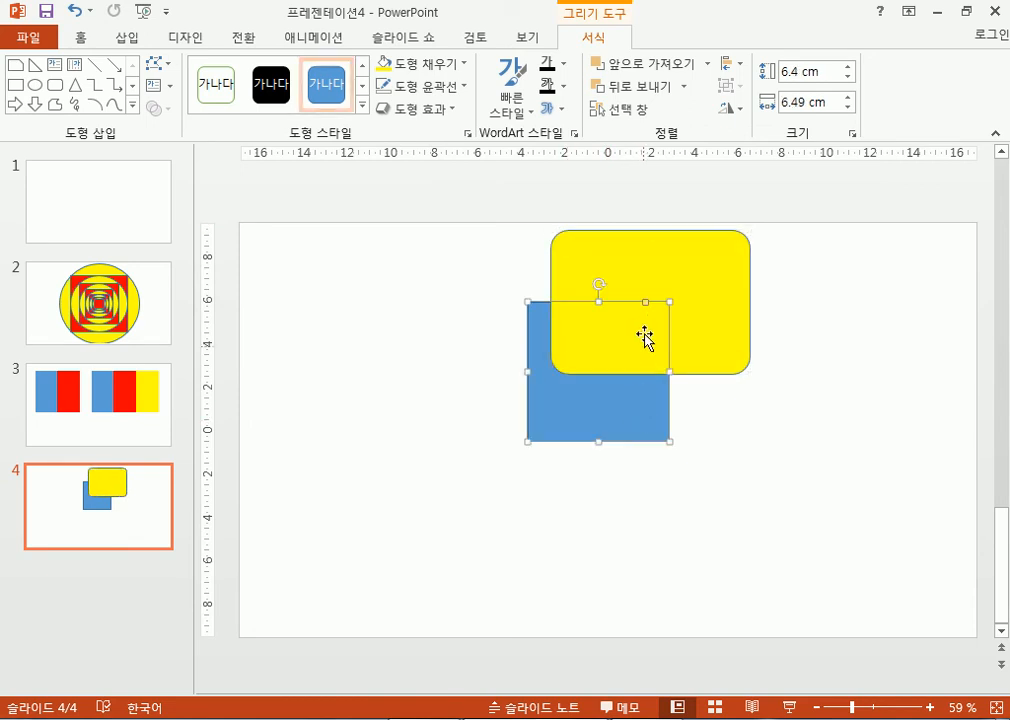
{"action": "left_click_drag", "start_coordinate": [646, 304], "coordinate": [605, 303]}
{"action": "left_click_drag", "start_coordinate": [579, 424], "coordinate": [586, 494]}
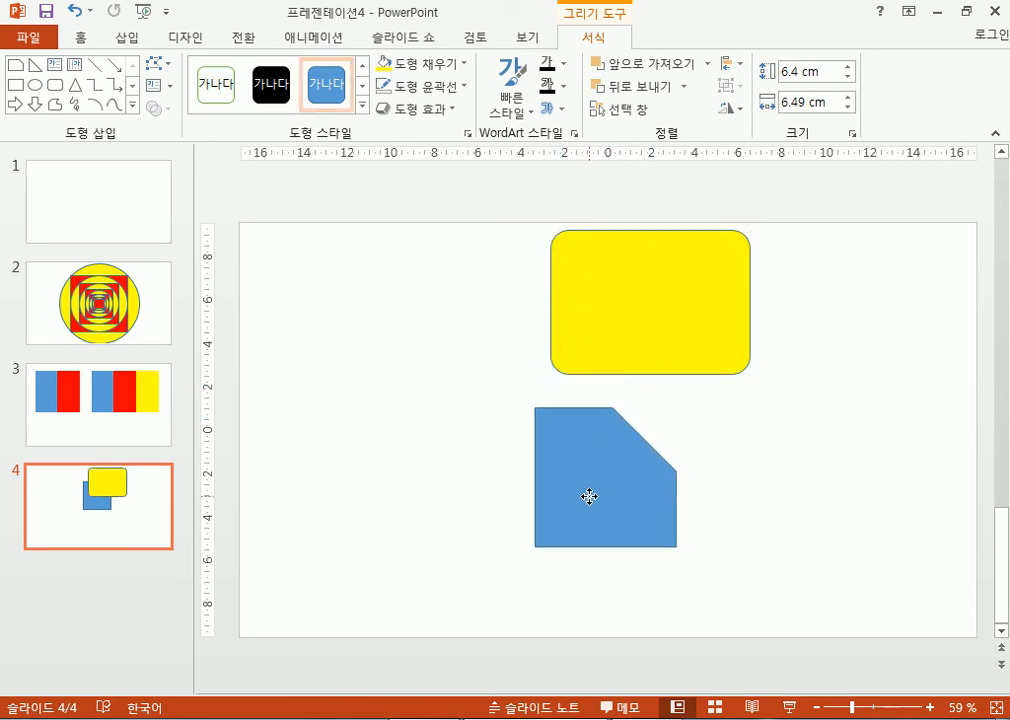
Move the yellow rounded rectangle down over the blue shape's upper-left part and make the blue shape's snipped corner smaller
{"action": "left_click_drag", "start_coordinate": [609, 335], "coordinate": [509, 421]}
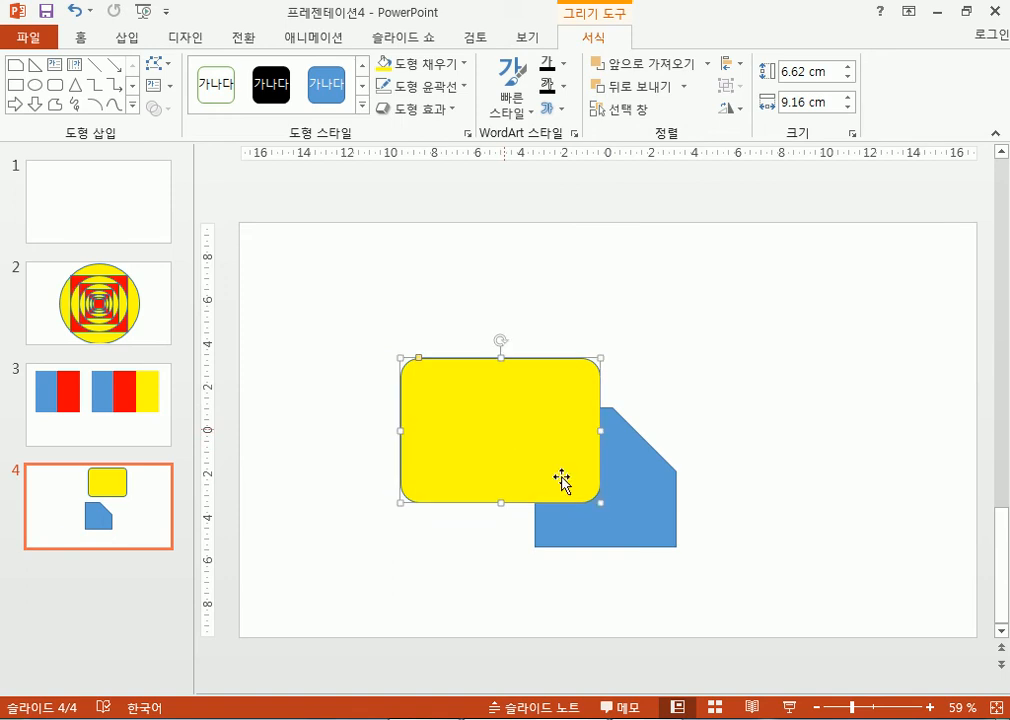
{"action": "left_click", "coordinate": [649, 512]}
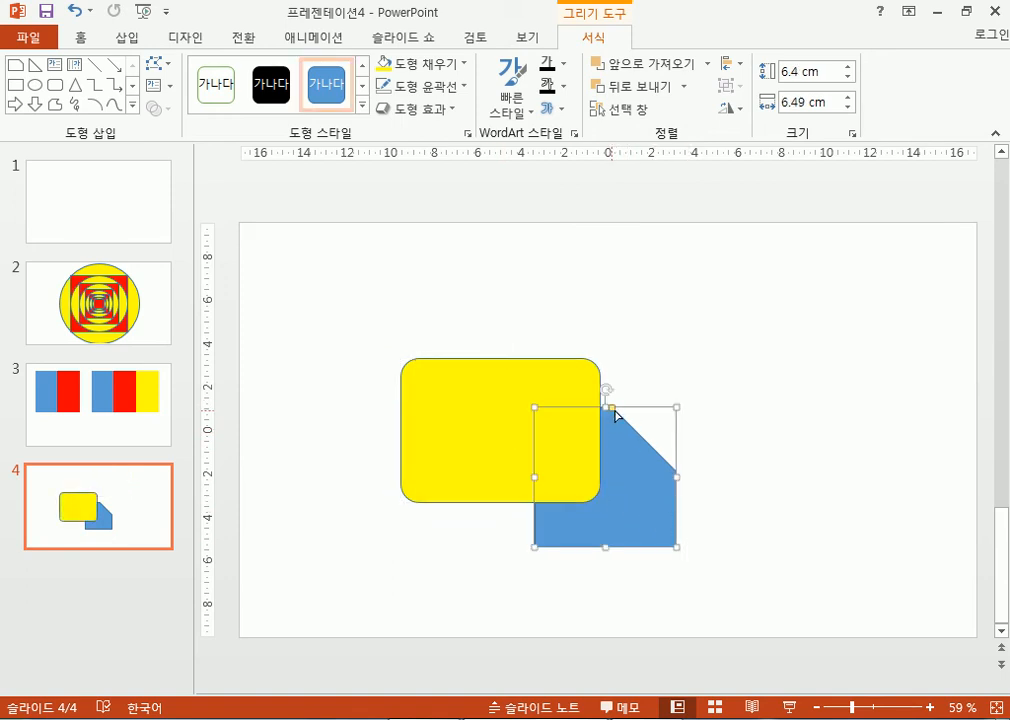
{"action": "left_click_drag", "start_coordinate": [611, 407], "coordinate": [643, 407]}
{"action": "left_click", "coordinate": [486, 390]}
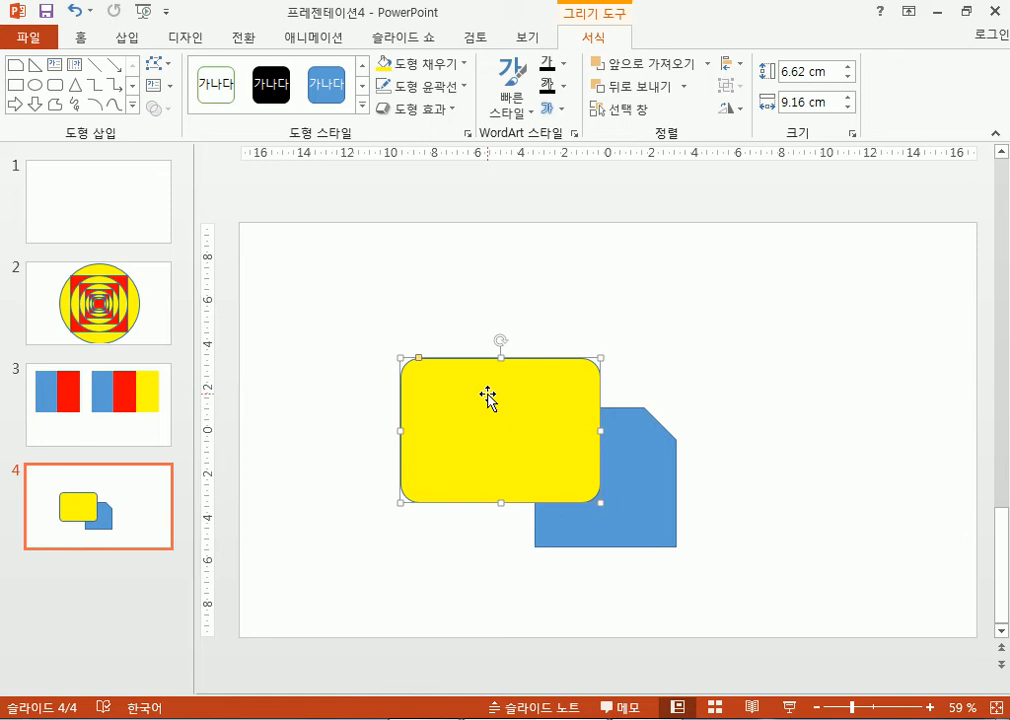
Bring the blue snipped-corner shape in front of the yellow rounded rectangle
{"action": "left_click", "coordinate": [656, 504]}
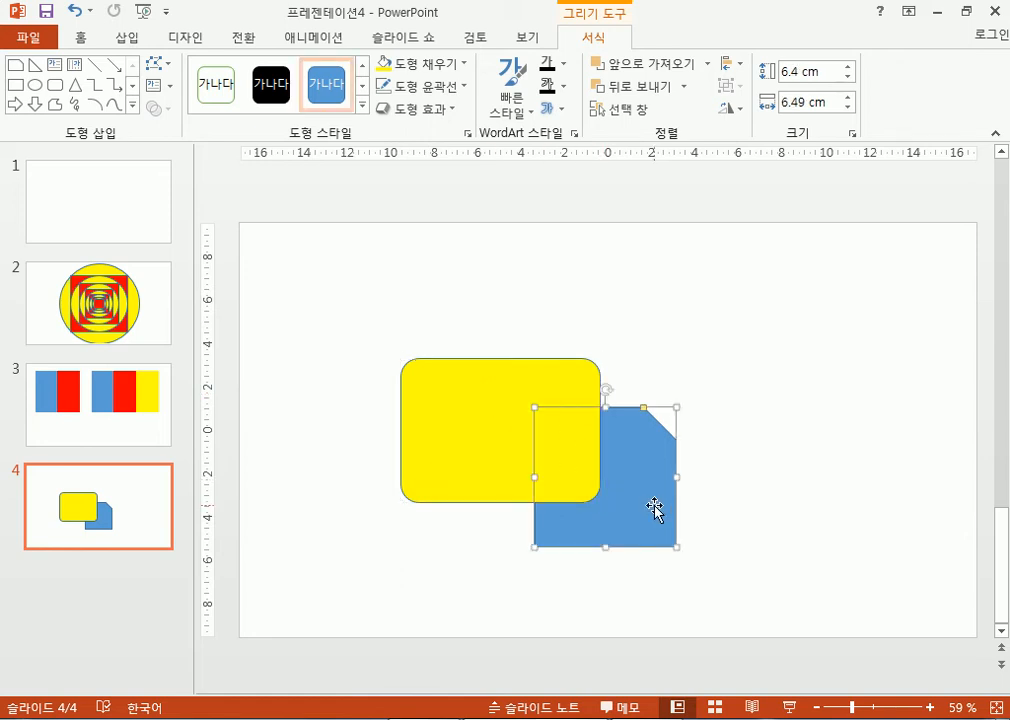
{"action": "left_click", "coordinate": [643, 74]}
{"action": "left_click", "coordinate": [641, 87]}
{"action": "right_click", "coordinate": [644, 437]}
{"action": "left_click", "coordinate": [703, 270]}
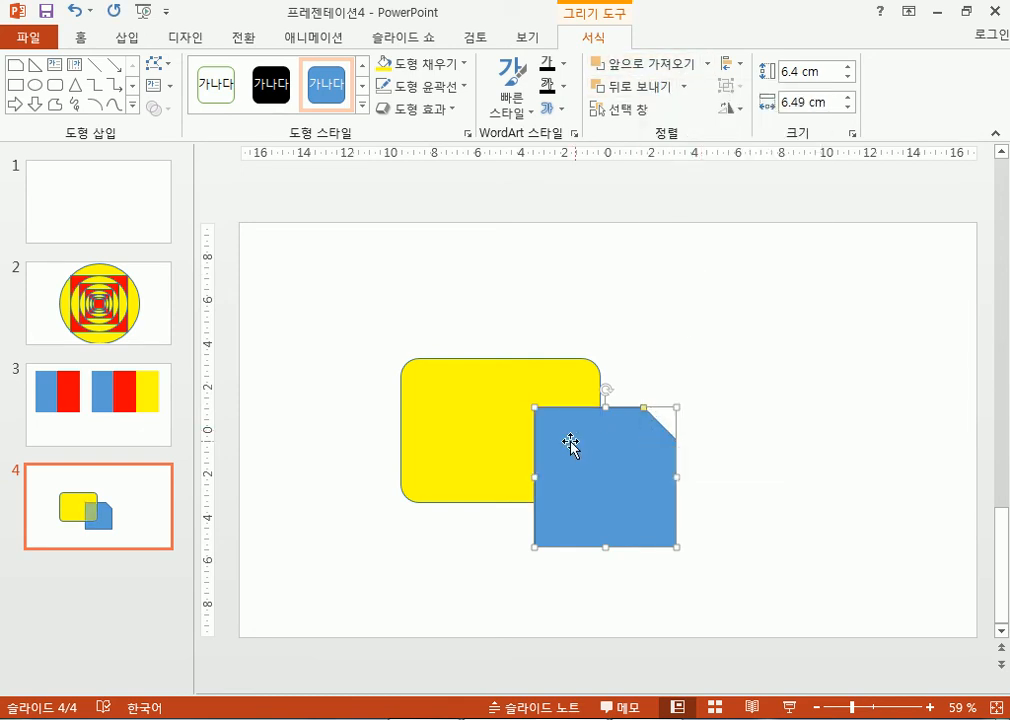
{"action": "left_click", "coordinate": [500, 435]}
{"action": "left_click", "coordinate": [740, 385]}
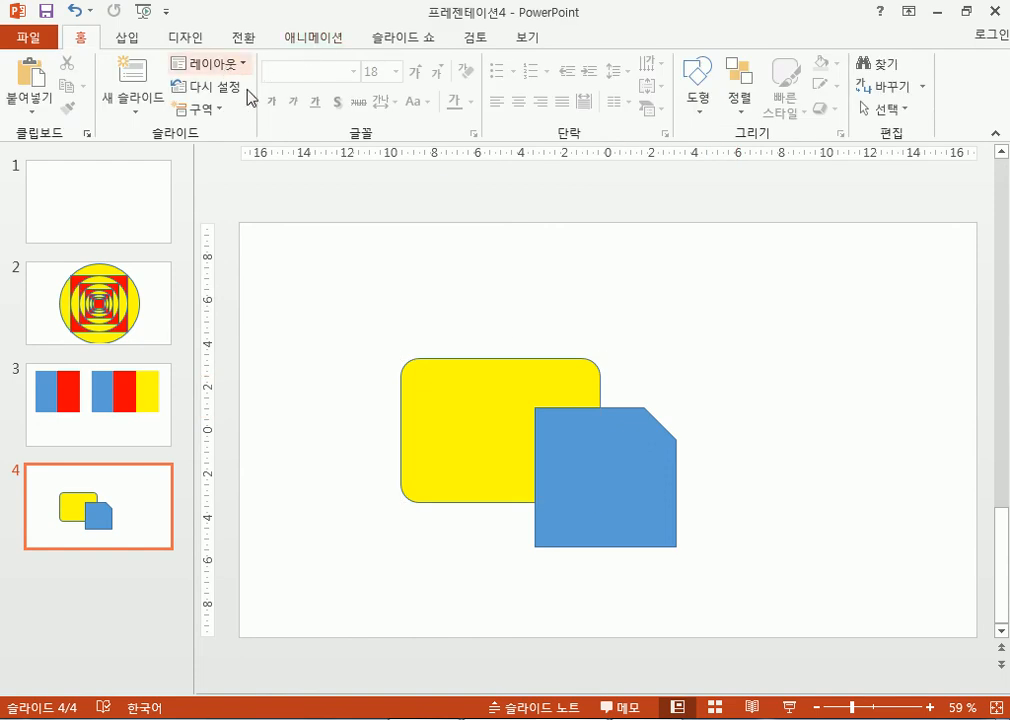
Draw a rounded rectangle about 9.25 by 6.83 cm overlapping the blue shape's upper part and fill it red
{"action": "double_click", "coordinate": [467, 462]}
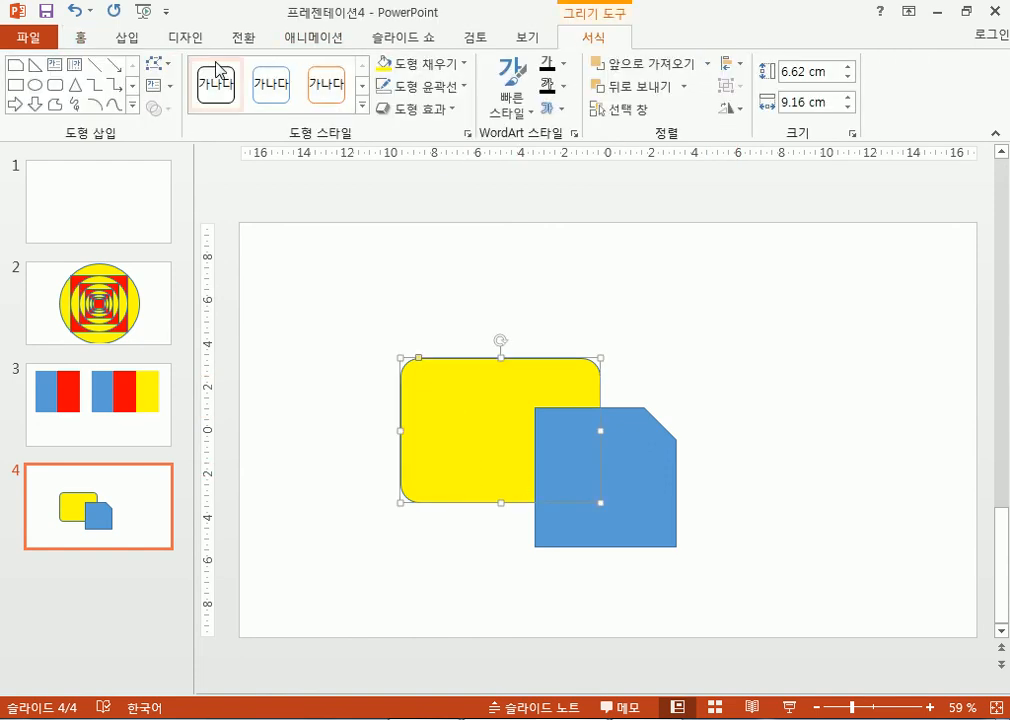
{"action": "left_click", "coordinate": [55, 85]}
{"action": "left_click_drag", "start_coordinate": [558, 328], "coordinate": [760, 477]}
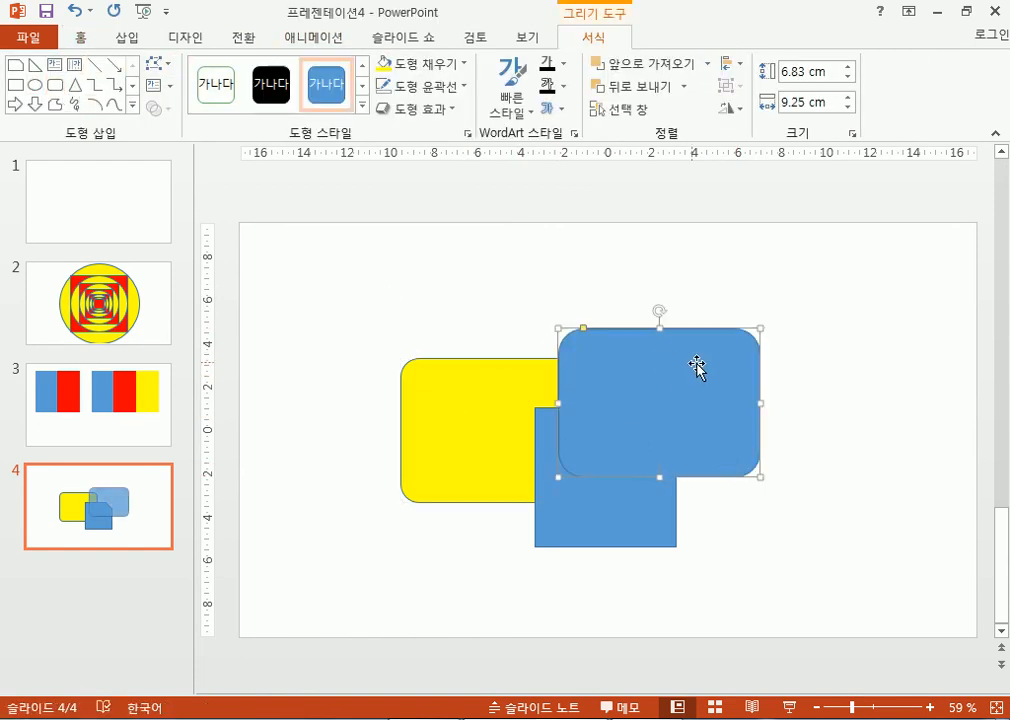
{"action": "left_click_drag", "start_coordinate": [697, 365], "coordinate": [695, 350]}
{"action": "left_click", "coordinate": [407, 66]}
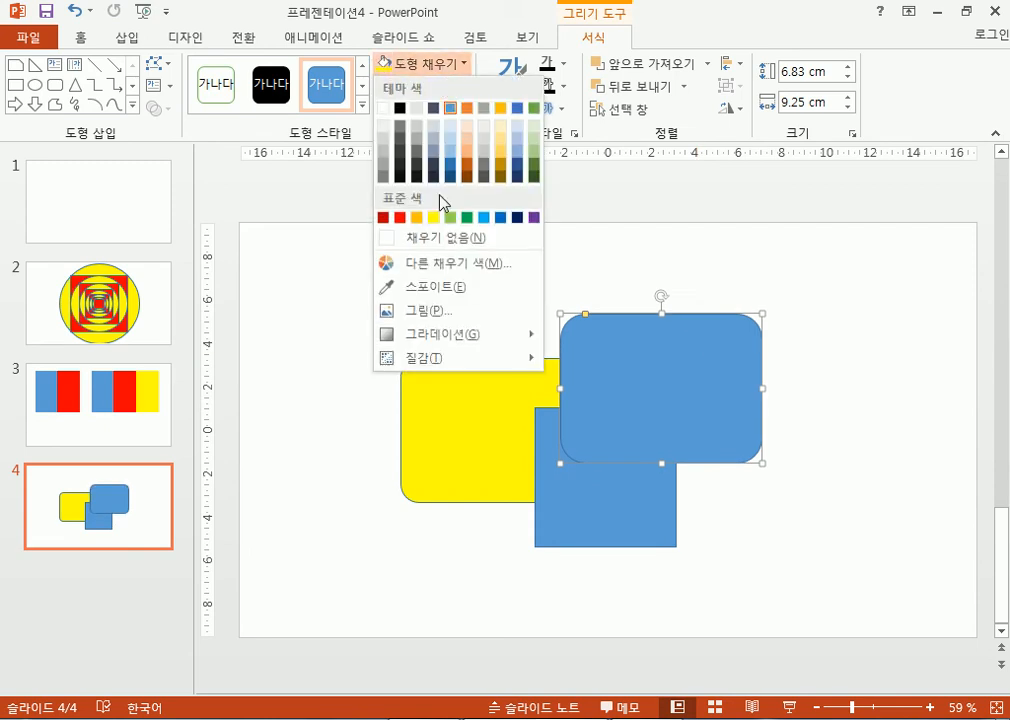
{"action": "left_click", "coordinate": [400, 218]}
{"action": "left_click", "coordinate": [810, 530]}
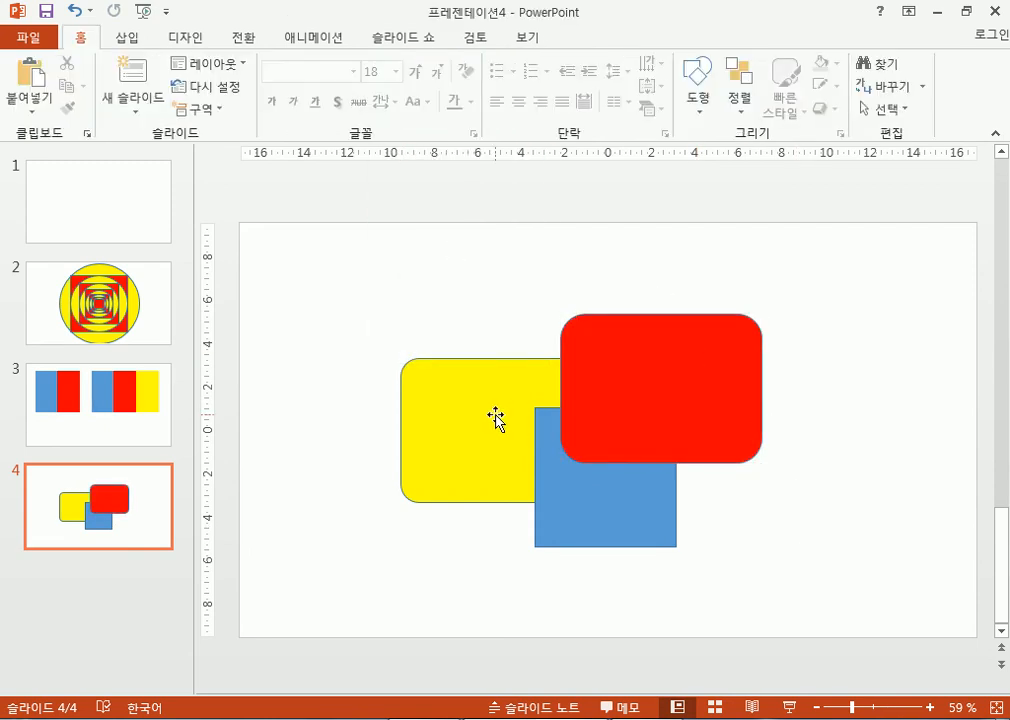
Bring the yellow rectangle forward one level above the blue shape, and bring it to the very front over the red rectangle
{"action": "left_click", "coordinate": [494, 417]}
{"action": "left_click", "coordinate": [637, 66]}
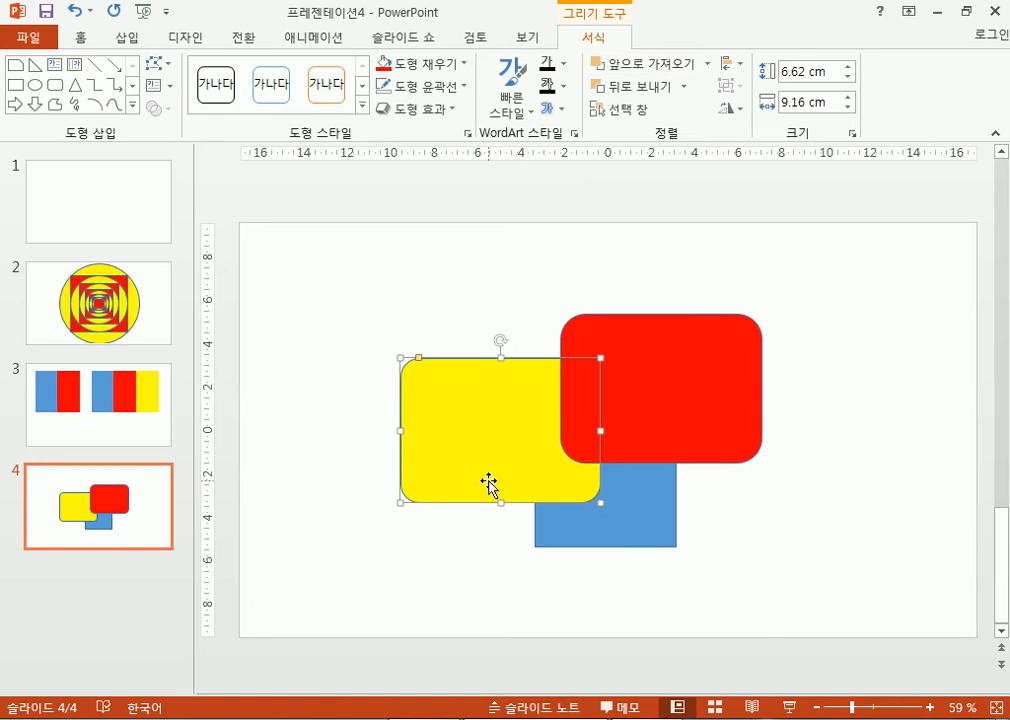
{"action": "left_click", "coordinate": [855, 650]}
{"action": "left_click", "coordinate": [505, 420]}
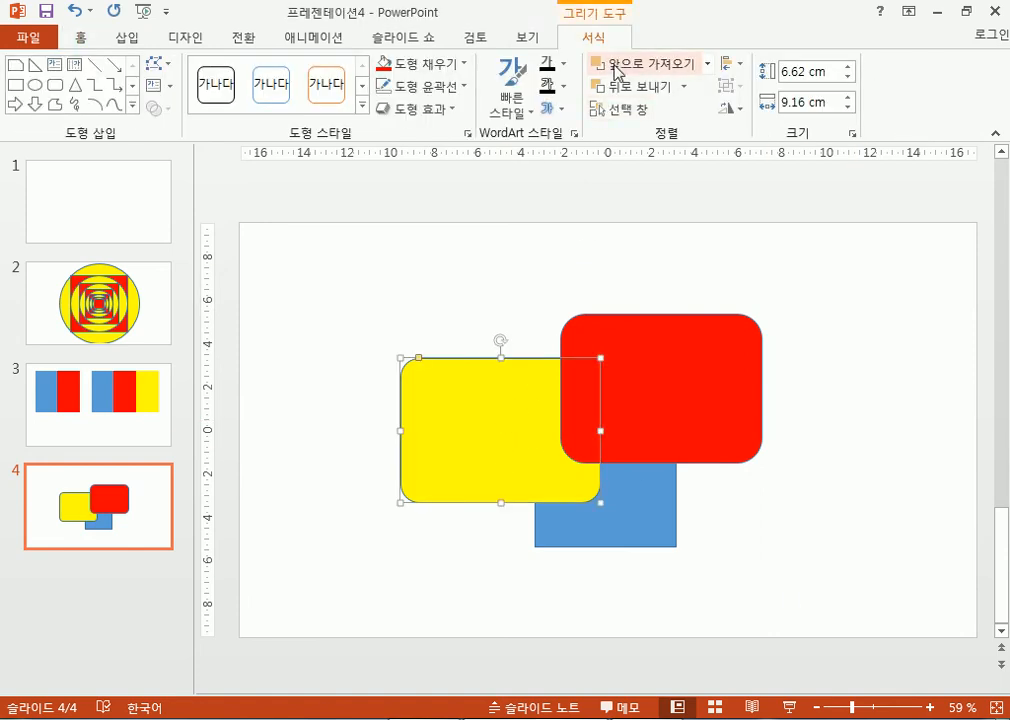
{"action": "left_click", "coordinate": [707, 64]}
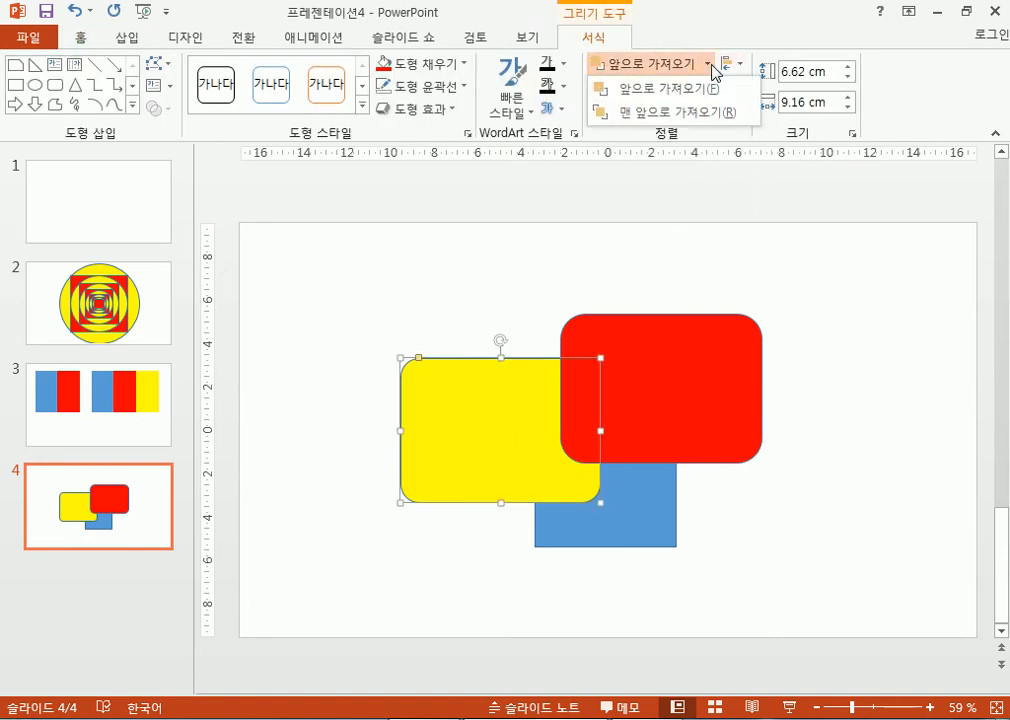
{"action": "left_click", "coordinate": [687, 111]}
Bring the blue shape forward two levels, past the red and yellow rectangles
{"action": "left_click", "coordinate": [669, 514]}
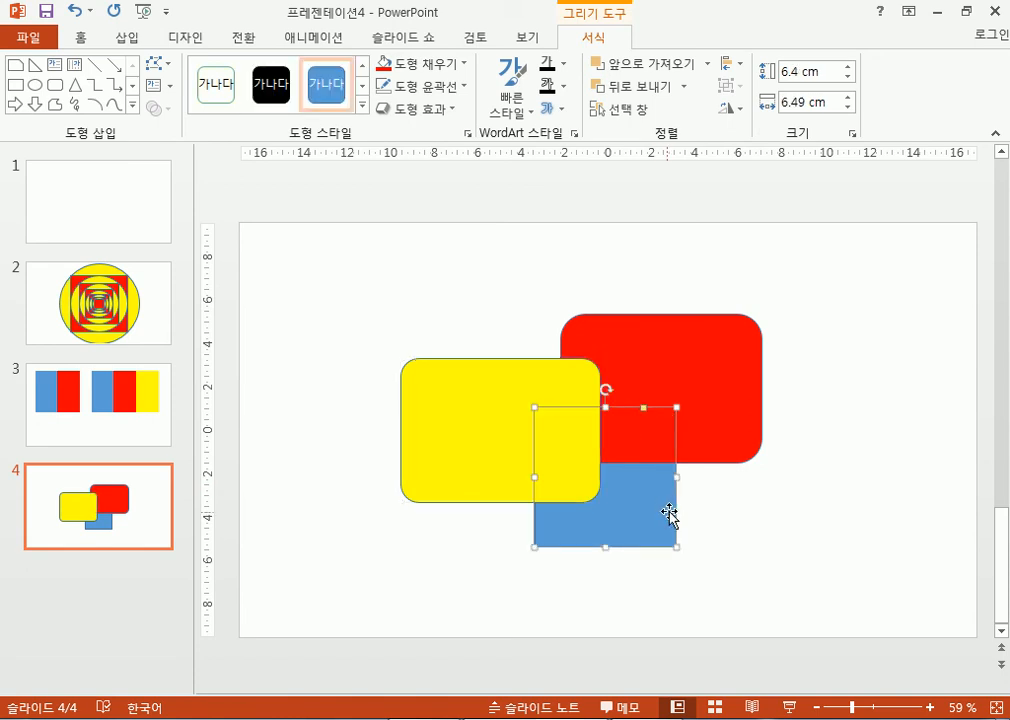
{"action": "left_click", "coordinate": [622, 69]}
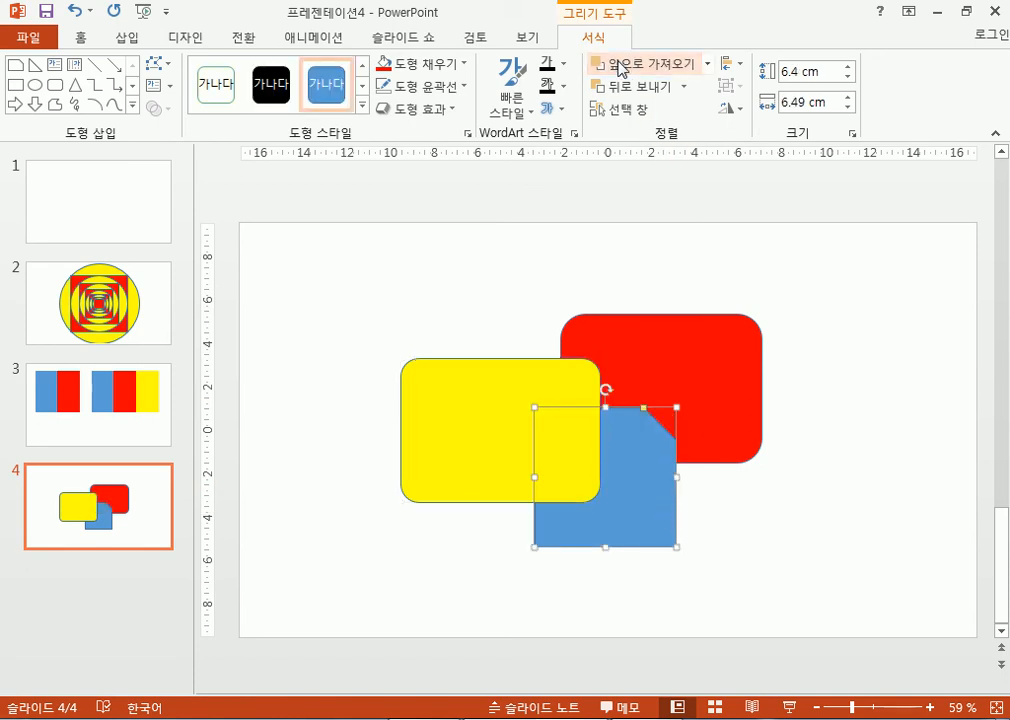
{"action": "left_click", "coordinate": [622, 69]}
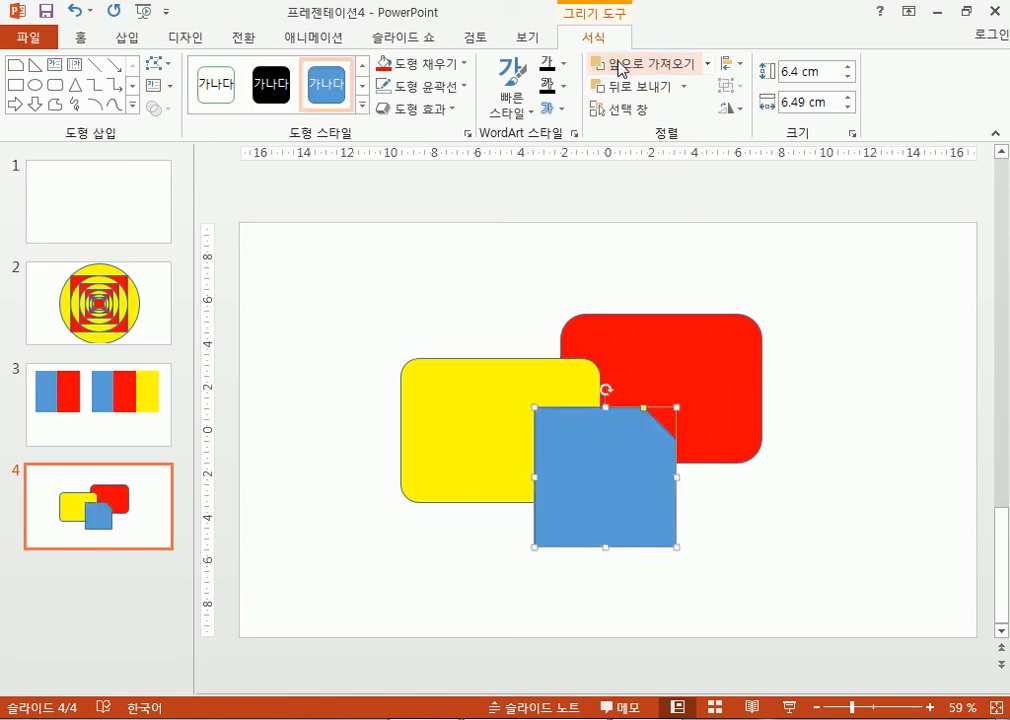
Send the blue shape to the very back, and send the yellow rectangle to the back behind it
{"action": "left_click", "coordinate": [684, 87]}
{"action": "left_click", "coordinate": [673, 137]}
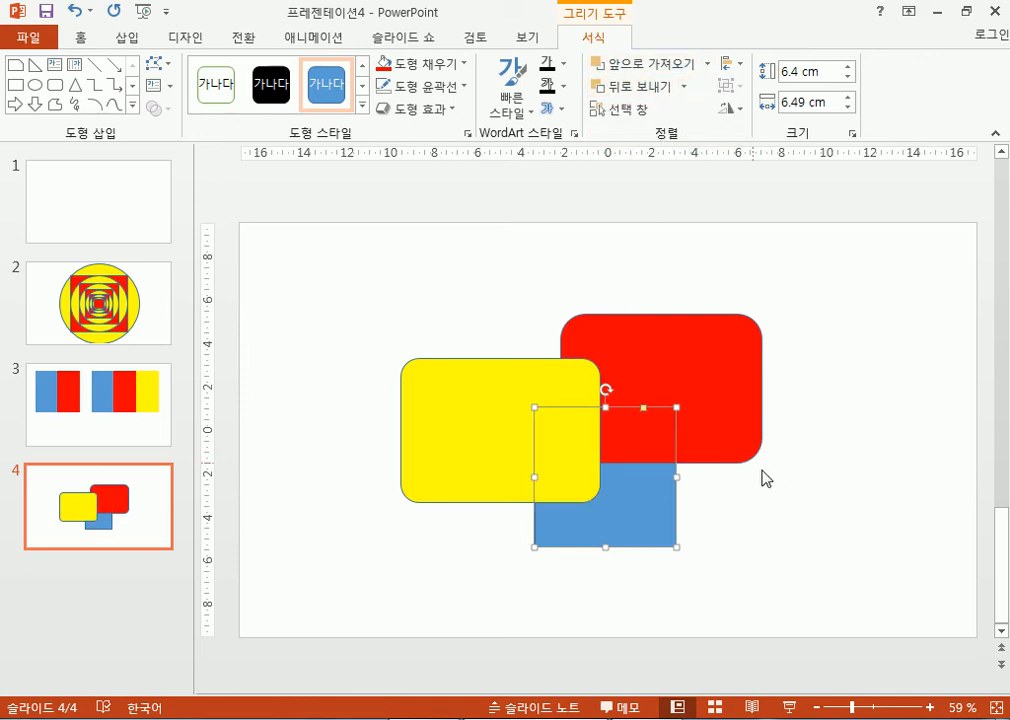
{"action": "left_click", "coordinate": [485, 406]}
{"action": "left_click", "coordinate": [685, 88]}
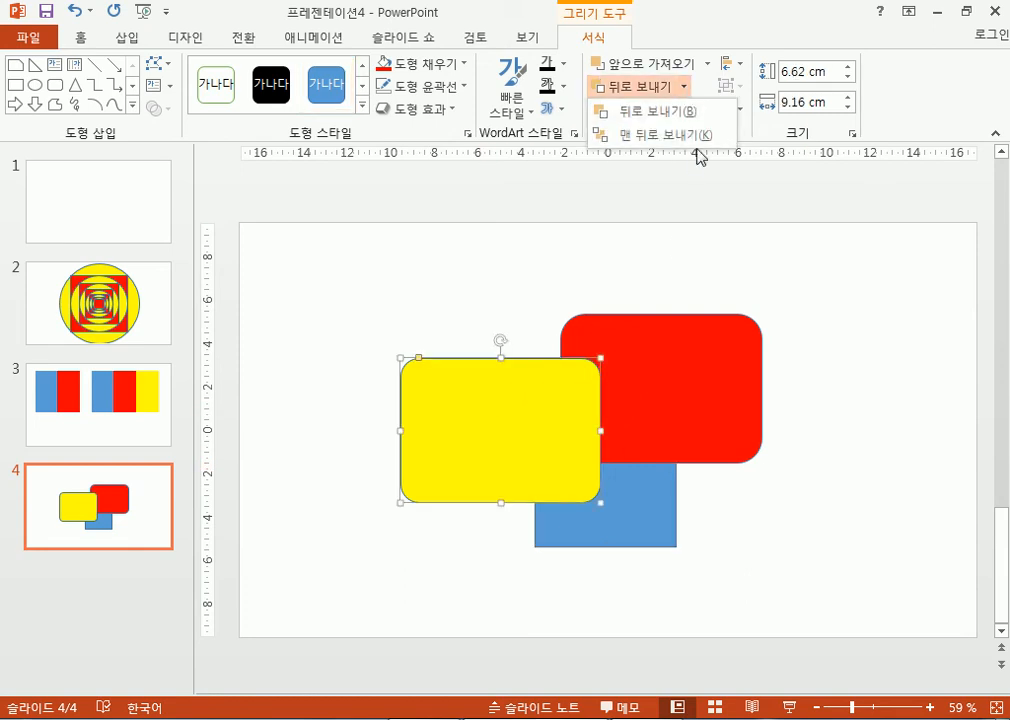
{"action": "left_click", "coordinate": [683, 137]}
{"action": "left_click", "coordinate": [693, 389]}
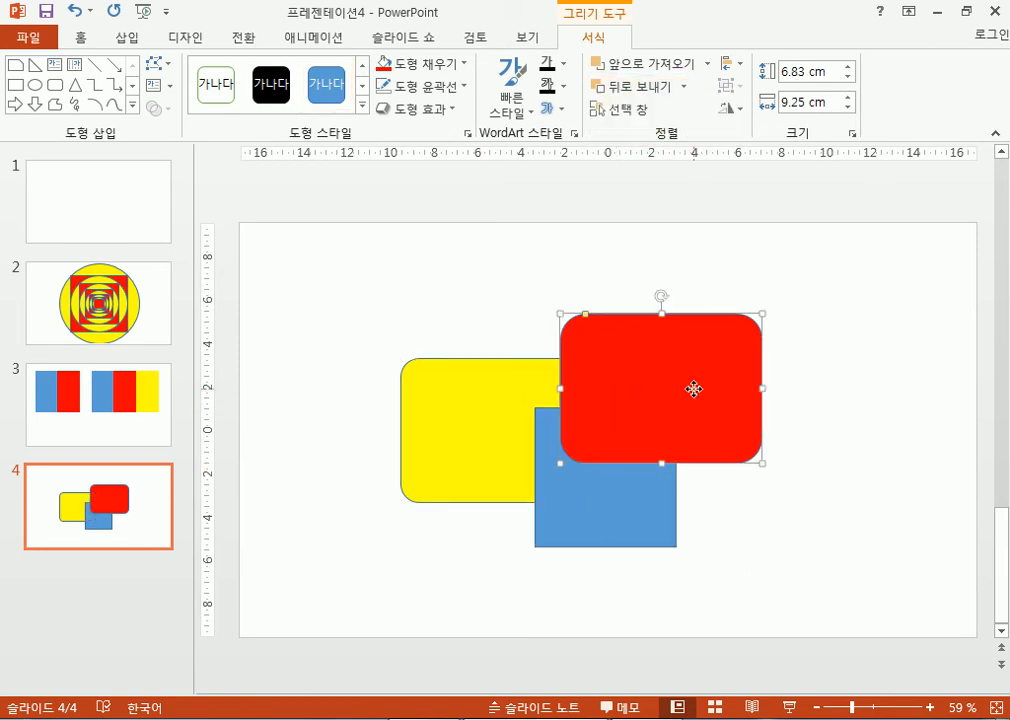
{"action": "right_click", "coordinate": [693, 389]}
{"action": "mouse_move", "coordinate": [755, 232]}
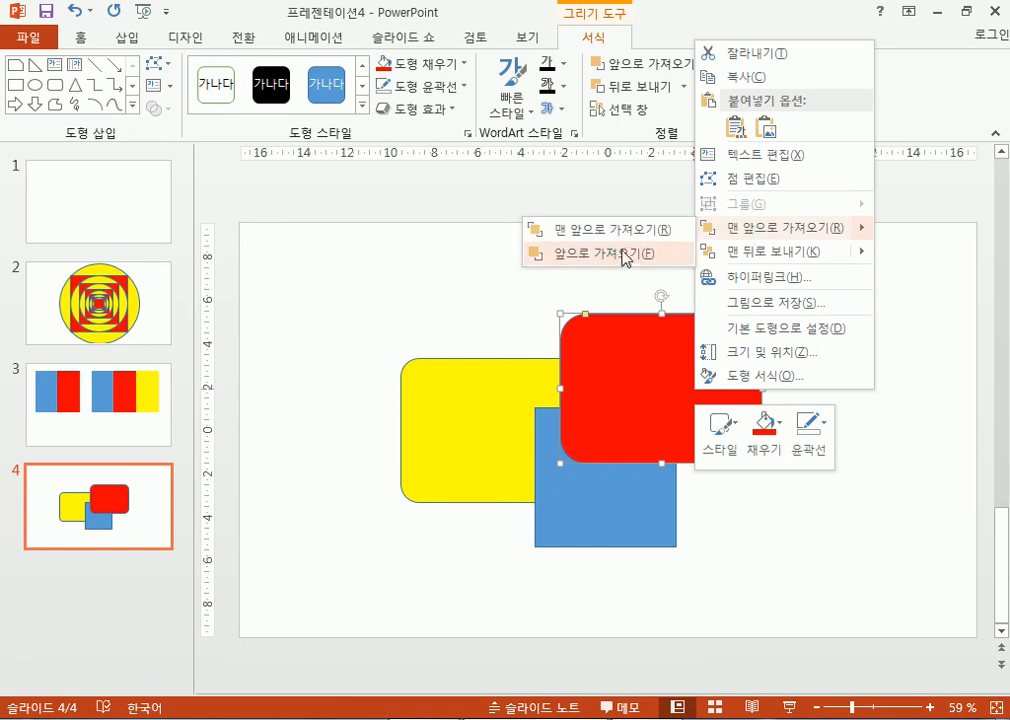
{"action": "mouse_move", "coordinate": [735, 253]}
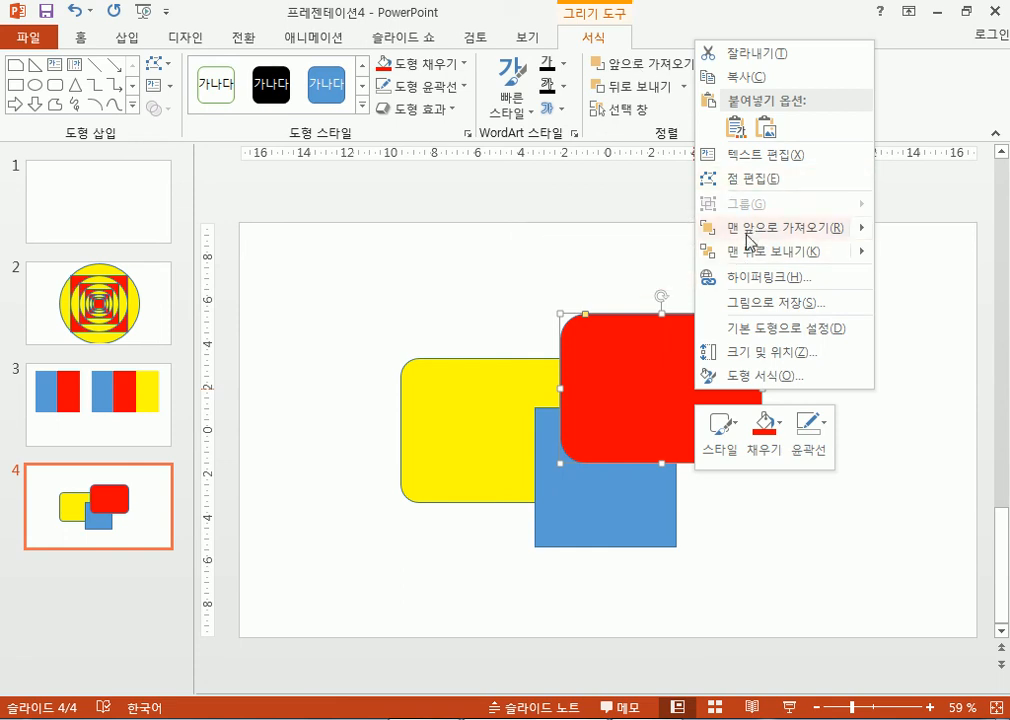
{"action": "left_click", "coordinate": [697, 32]}
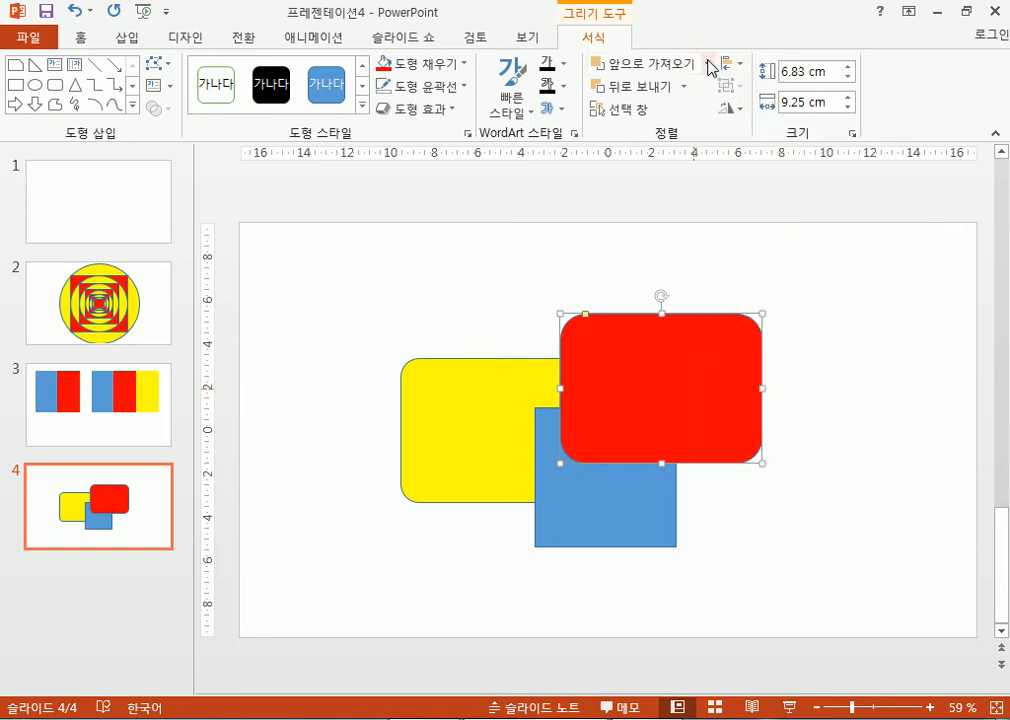
{"action": "left_click", "coordinate": [708, 64]}
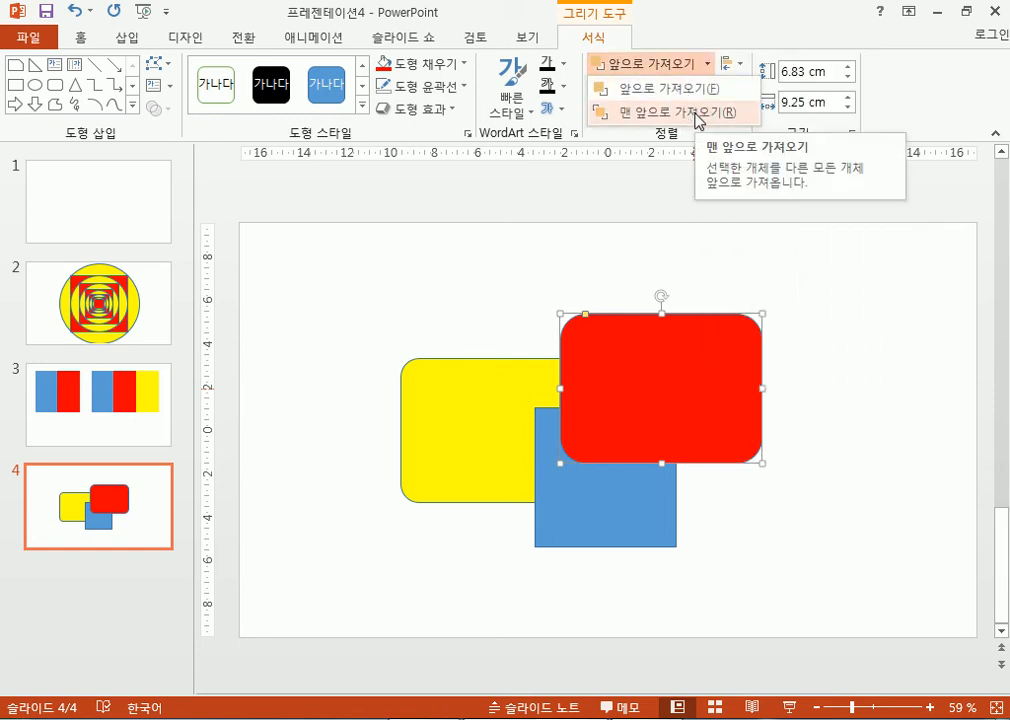
{"action": "left_click", "coordinate": [852, 510]}
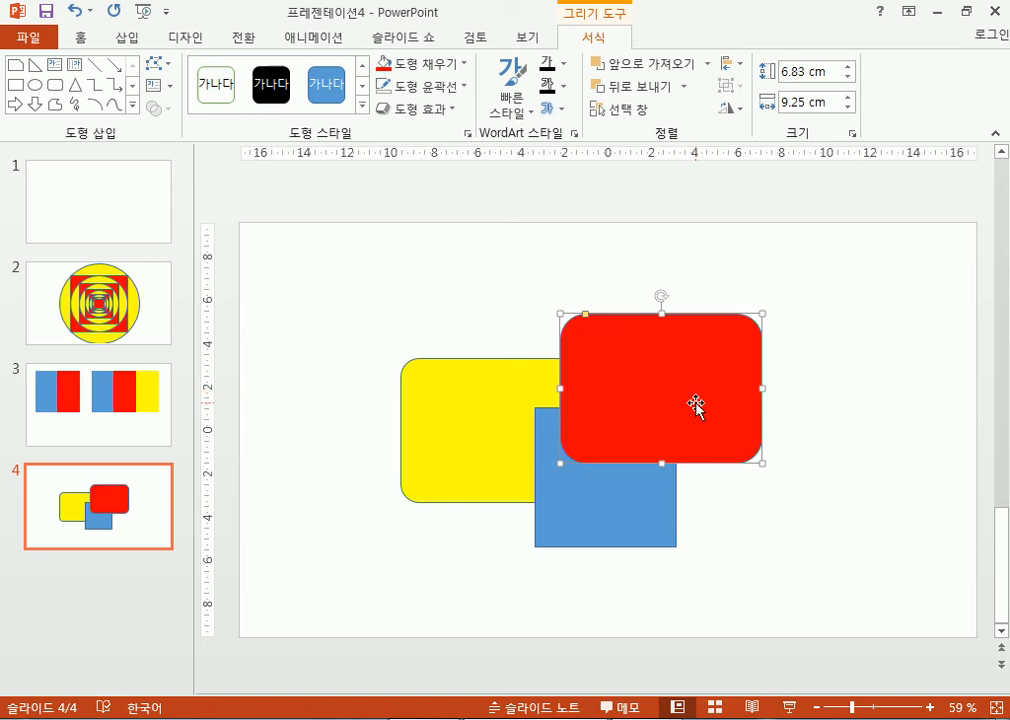
{"action": "left_click_drag", "start_coordinate": [349, 246], "coordinate": [820, 648]}
{"action": "right_click", "coordinate": [665, 354]}
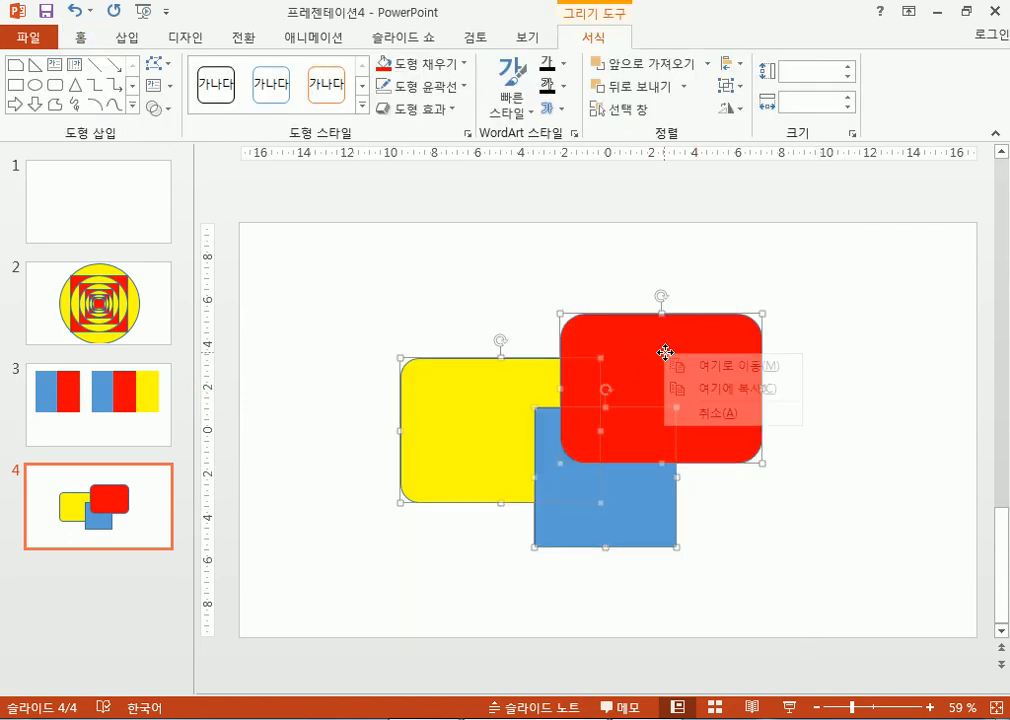
{"action": "left_click_drag", "start_coordinate": [338, 255], "coordinate": [845, 622]}
{"action": "right_click", "coordinate": [657, 352]}
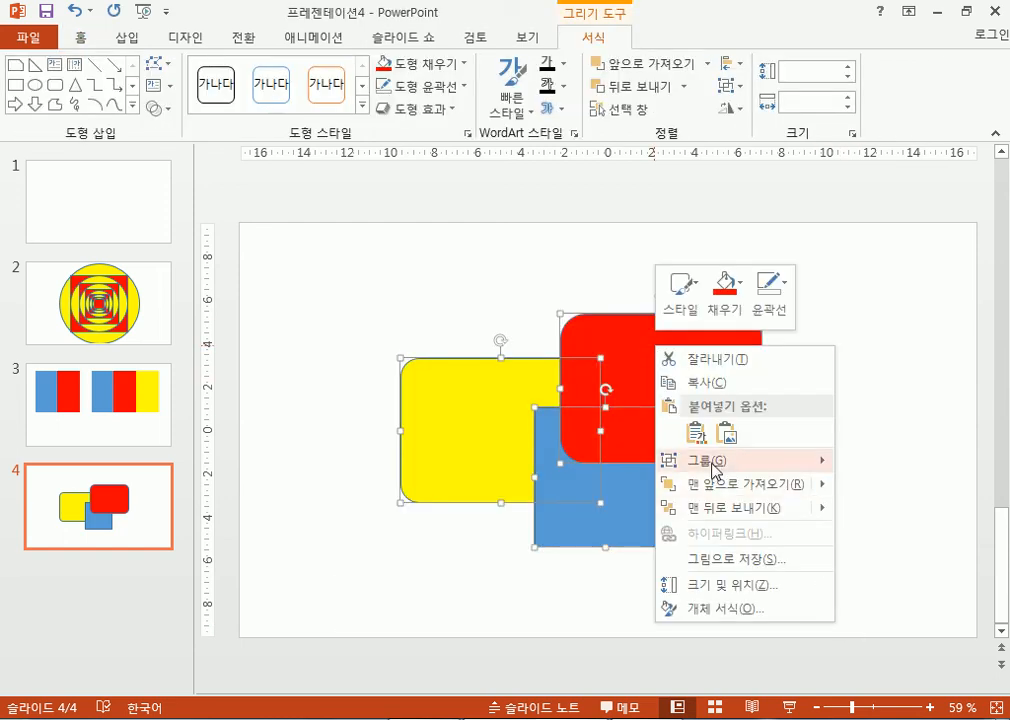
{"action": "mouse_move", "coordinate": [715, 468]}
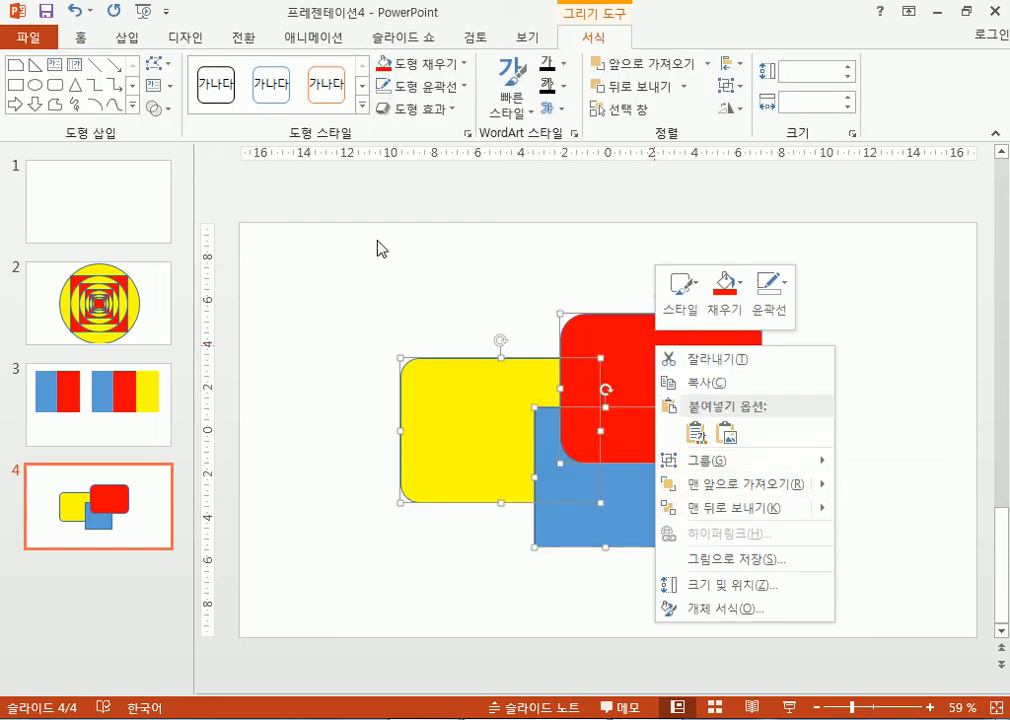
{"action": "left_click", "coordinate": [340, 243]}
{"action": "left_click_drag", "start_coordinate": [330, 238], "coordinate": [905, 640]}
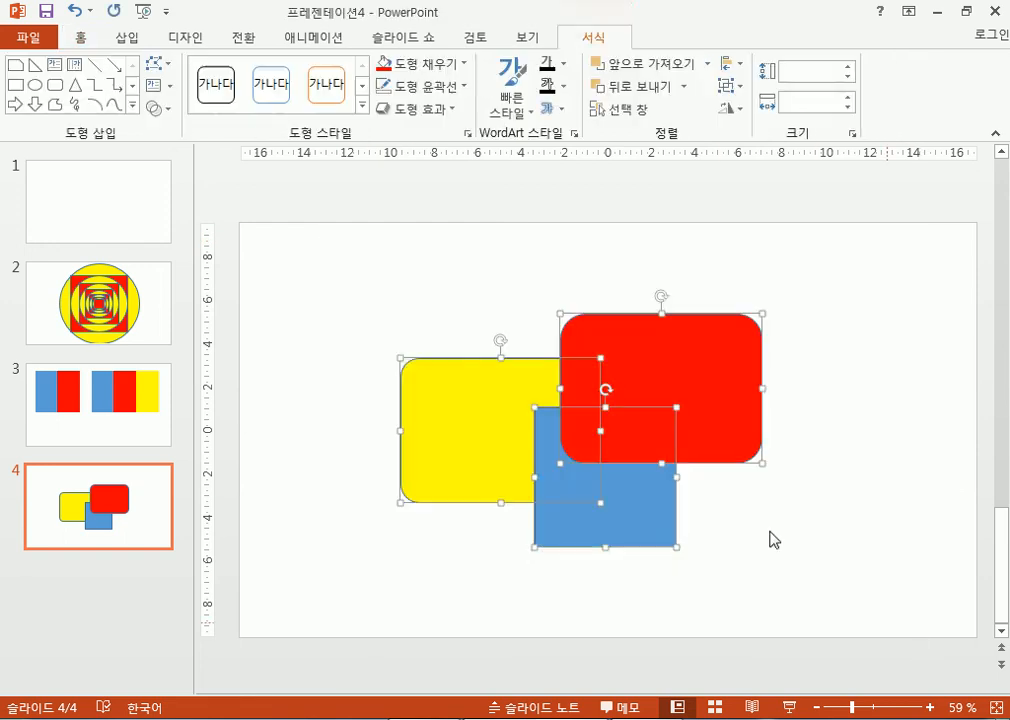
{"action": "left_click", "coordinate": [392, 266]}
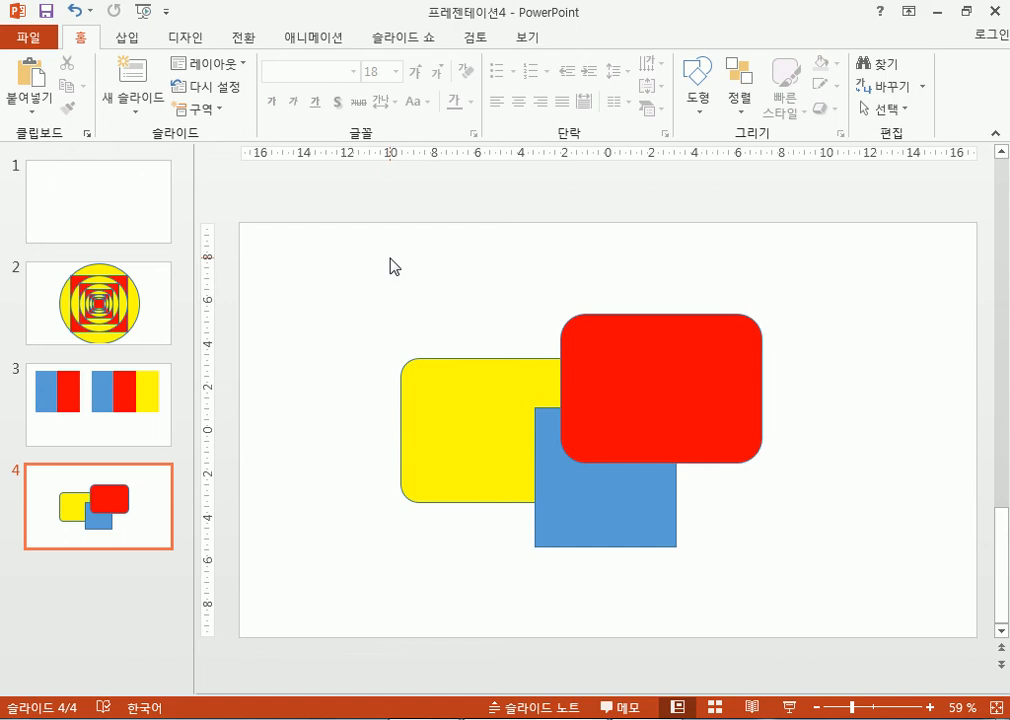
Select the yellow, blue and red shapes and slightly enlarge all three at once while they are still ungrouped
{"action": "left_click_drag", "start_coordinate": [361, 257], "coordinate": [812, 552]}
{"action": "right_click", "coordinate": [725, 377]}
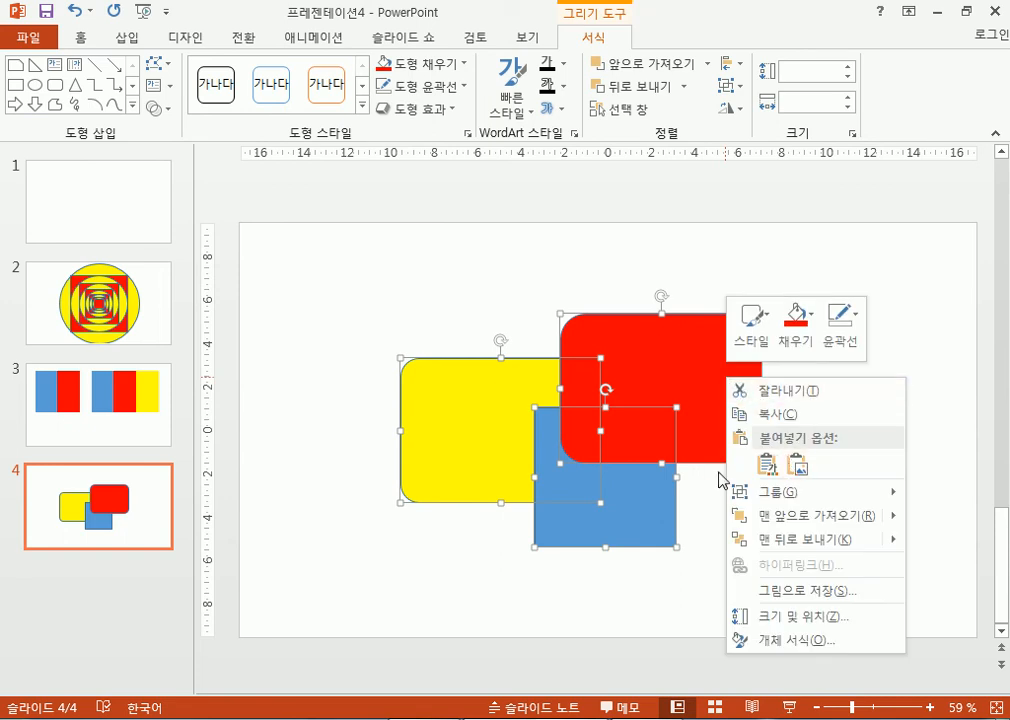
{"action": "key", "text": "Escape"}
{"action": "left_click_drag", "start_coordinate": [762, 463], "coordinate": [790, 484]}
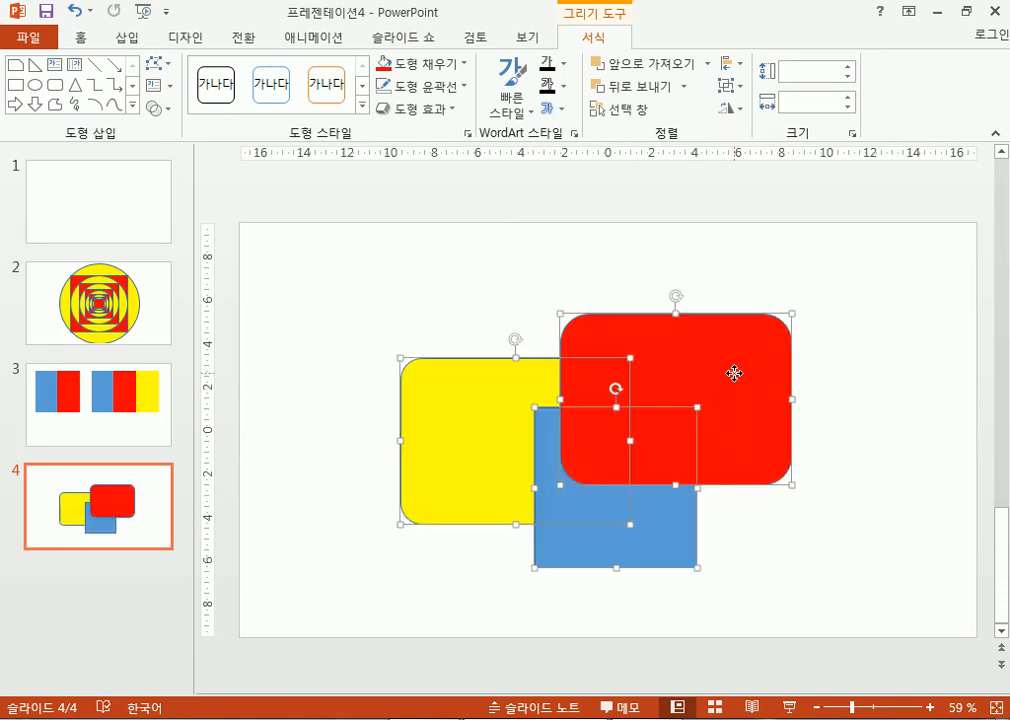
Group the three selected shapes and shrink the group to about 4.47 cm wide and 2.09 cm high
{"action": "right_click", "coordinate": [735, 372]}
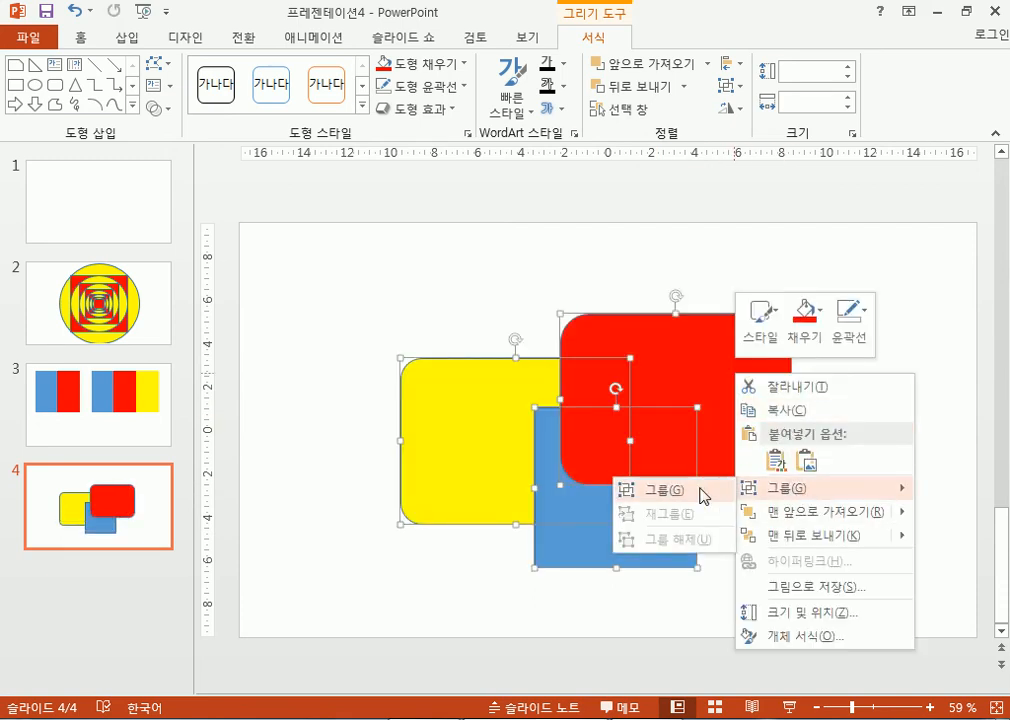
{"action": "left_click", "coordinate": [695, 490]}
{"action": "left_click_drag", "start_coordinate": [800, 577], "coordinate": [503, 364]}
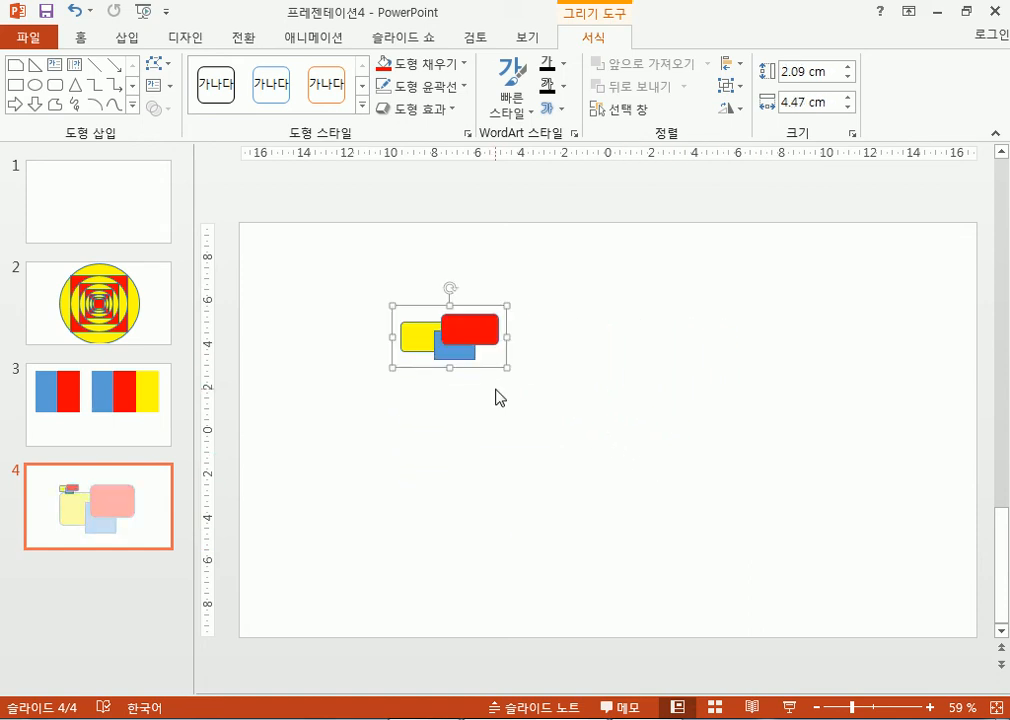
Ungroup the small three-shape group and clear the selection
{"action": "right_click", "coordinate": [474, 335]}
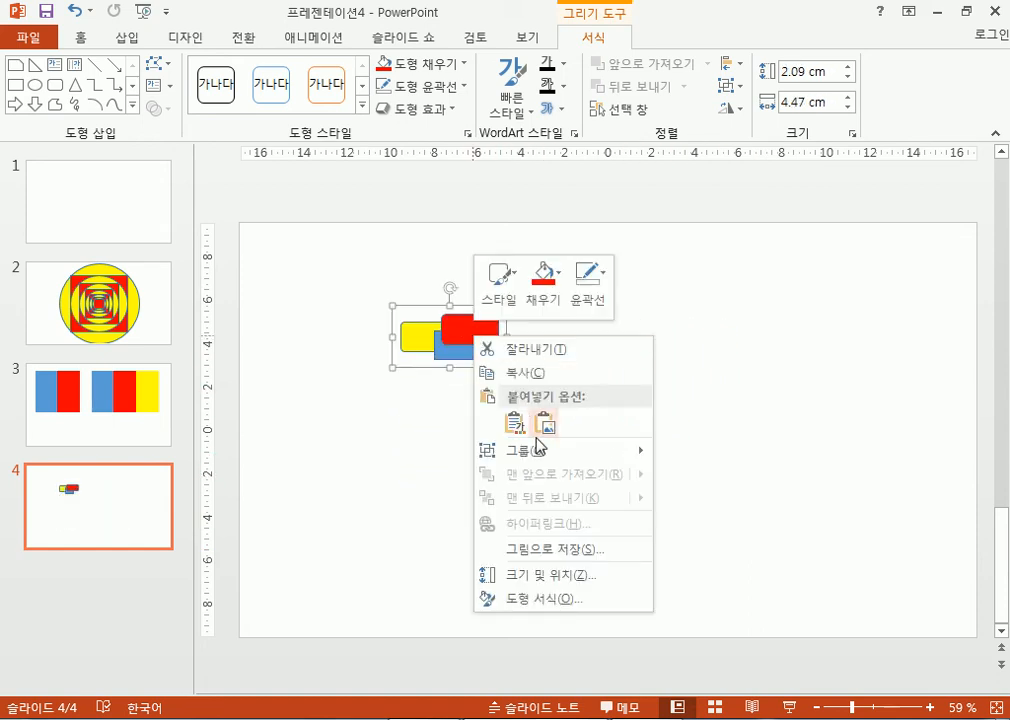
{"action": "mouse_move", "coordinate": [514, 454]}
{"action": "left_click", "coordinate": [674, 500]}
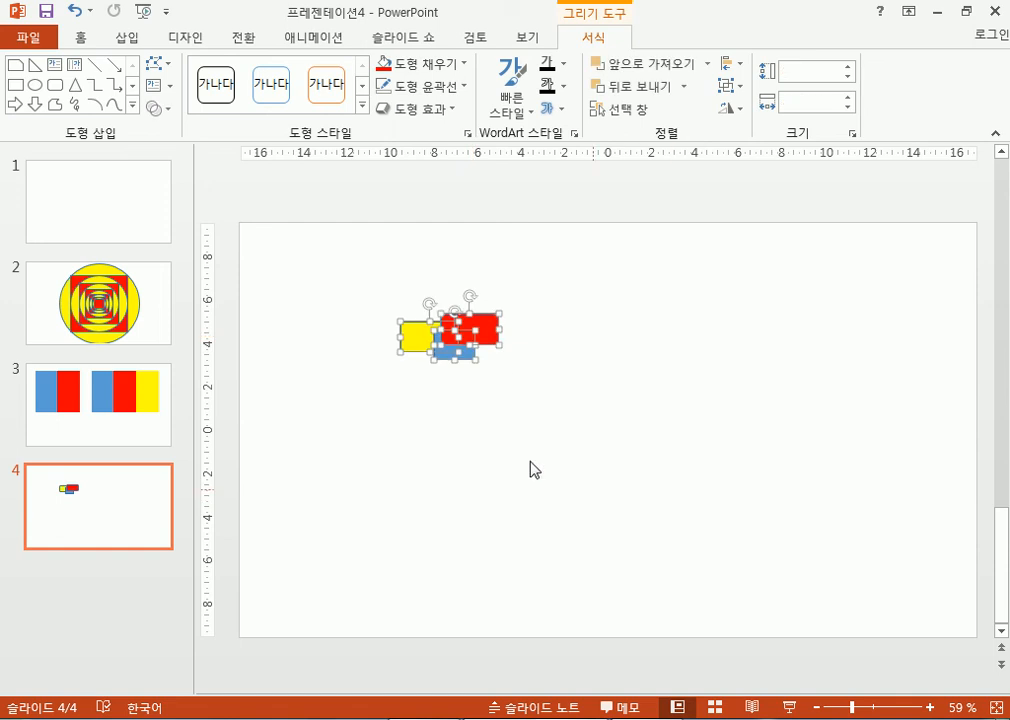
{"action": "left_click", "coordinate": [648, 507]}
Group the three small shapes again and enlarge the group to about 17.39 cm wide and 11.34 cm high
{"action": "left_click_drag", "start_coordinate": [361, 277], "coordinate": [582, 412]}
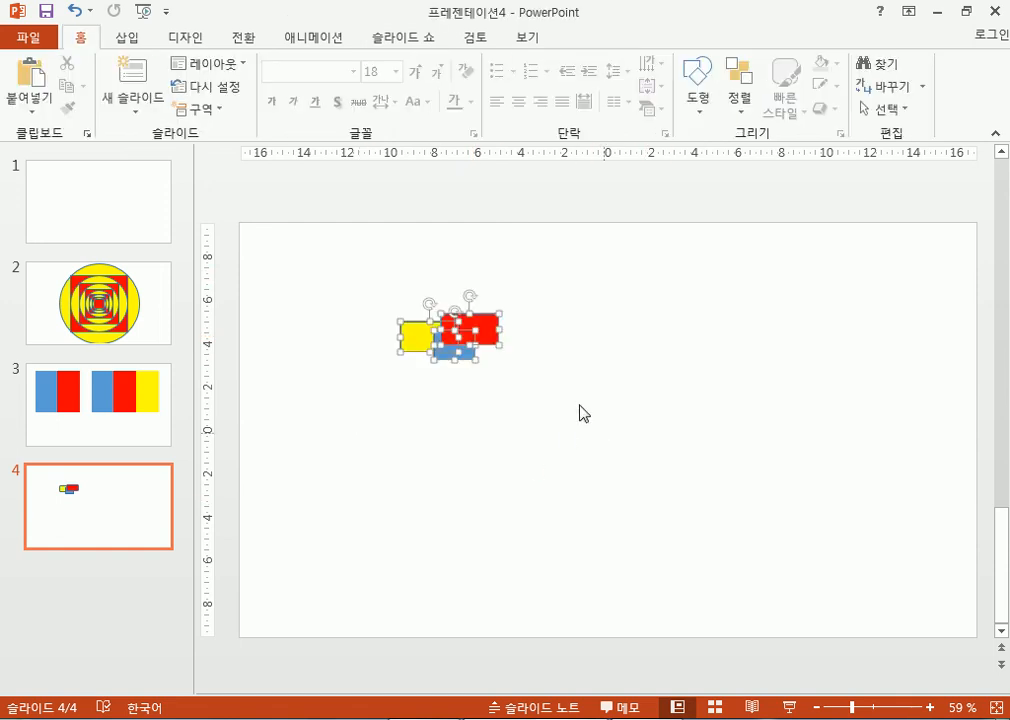
{"action": "mouse_move", "coordinate": [501, 346]}
{"action": "left_mouse_down"}
{"action": "mouse_move", "coordinate": [600, 438]}
{"action": "mouse_move", "coordinate": [512, 322]}
{"action": "mouse_move", "coordinate": [471, 341]}
{"action": "mouse_move", "coordinate": [498, 345]}
{"action": "left_mouse_up"}
{"action": "right_click", "coordinate": [490, 330]}
{"action": "mouse_move", "coordinate": [575, 442]}
{"action": "left_click", "coordinate": [700, 443]}
{"action": "left_click_drag", "start_coordinate": [507, 367], "coordinate": [788, 568]}
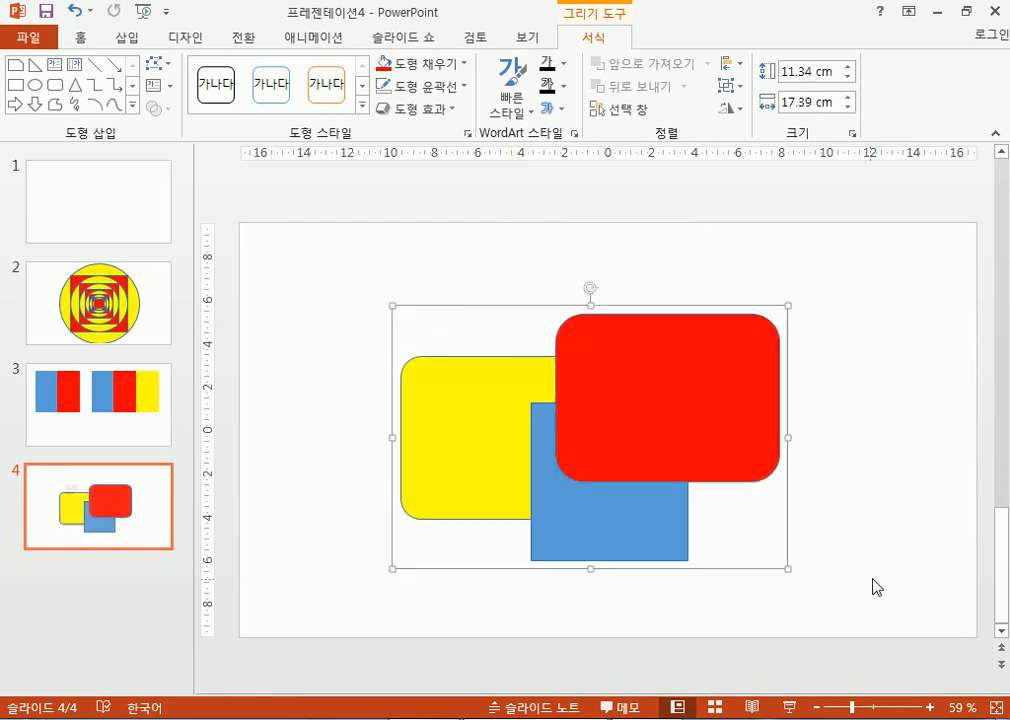
Ungroup the enlarged three-shape group and deselect the shapes
{"action": "right_click", "coordinate": [692, 428]}
{"action": "mouse_move", "coordinate": [726, 514]}
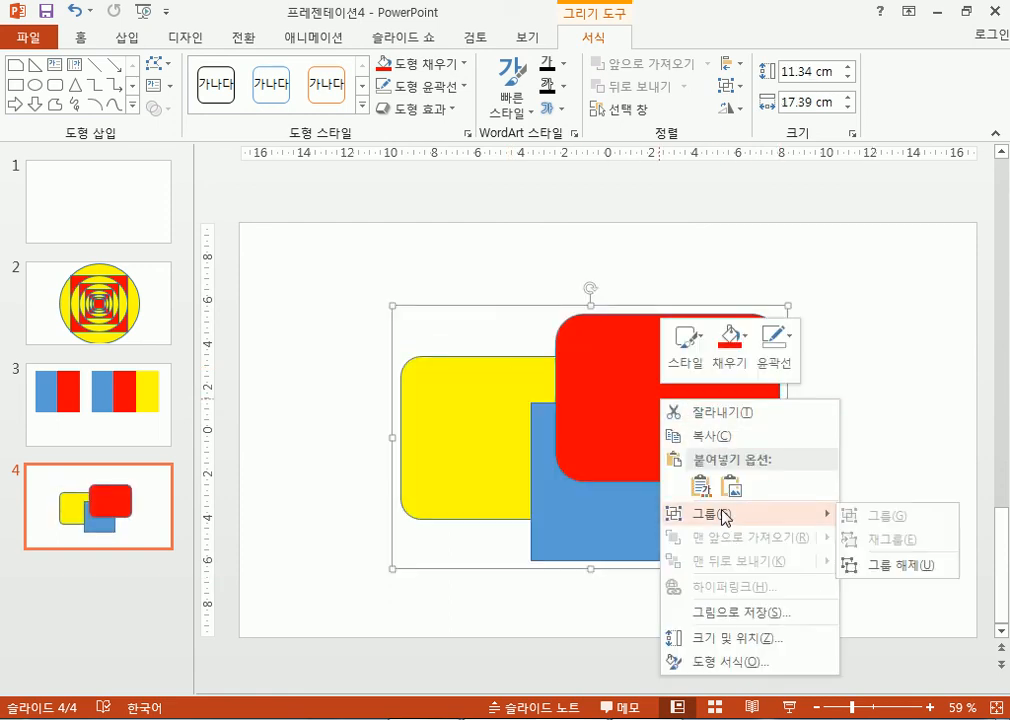
{"action": "left_click", "coordinate": [880, 566]}
{"action": "left_click", "coordinate": [912, 382]}
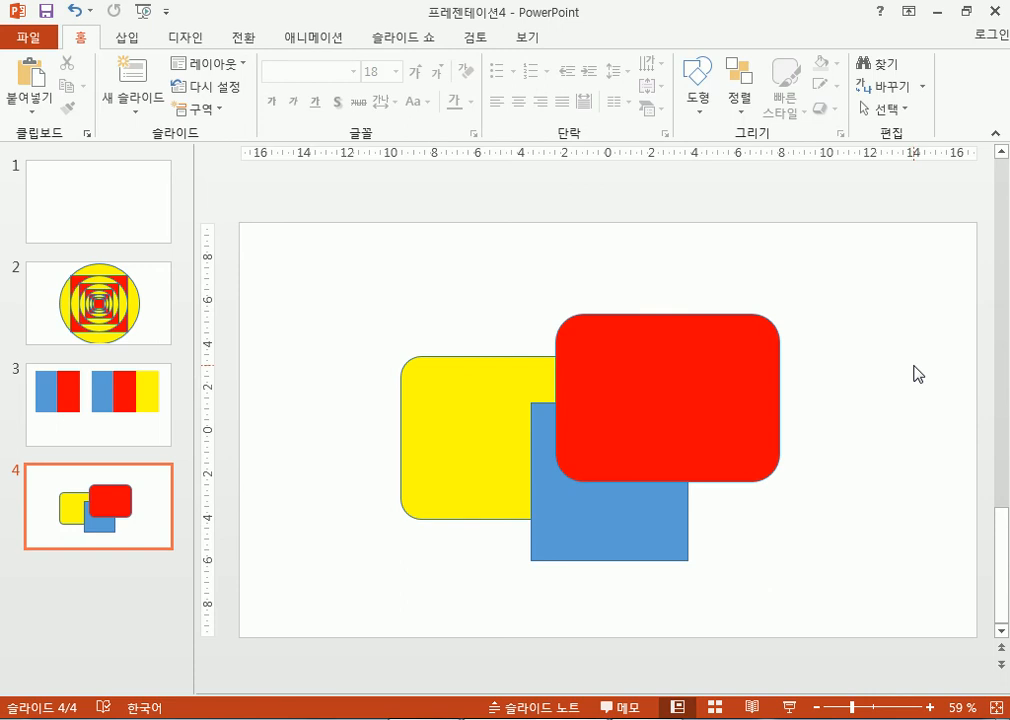